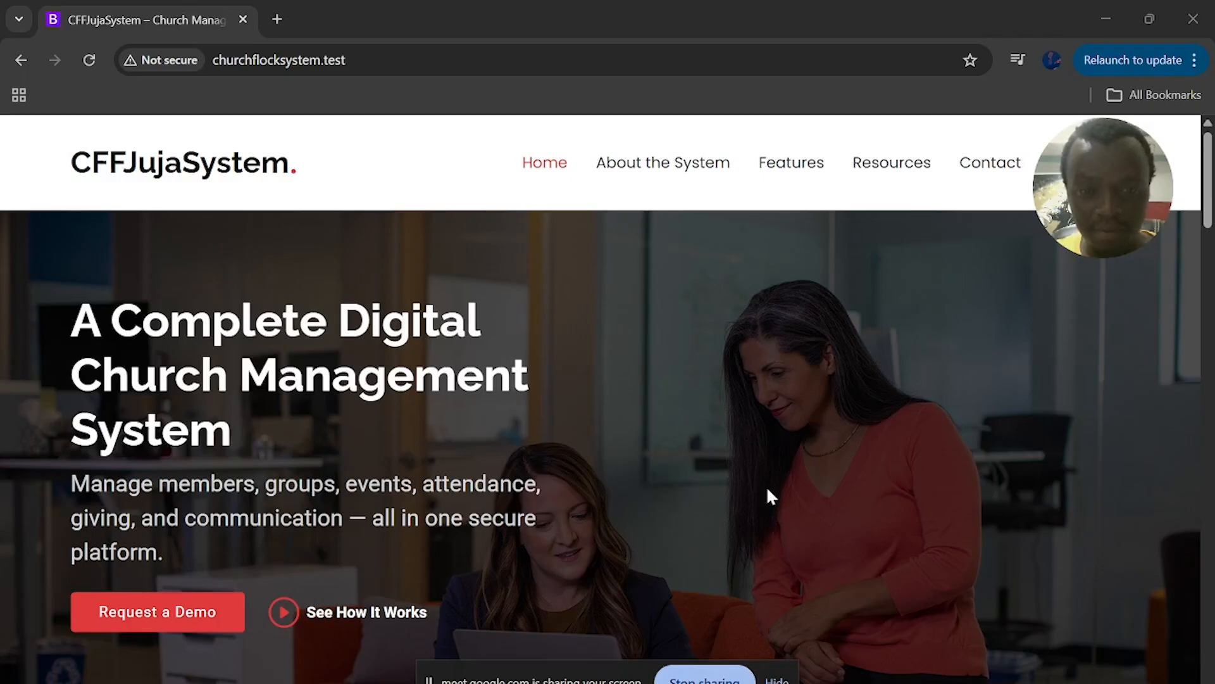
Scroll down the dashboard to review the member, group and event summaries and the marital status chart
{"action": "scroll", "coordinate": [767, 490], "scroll_direction": "down", "scroll_amount": 6}
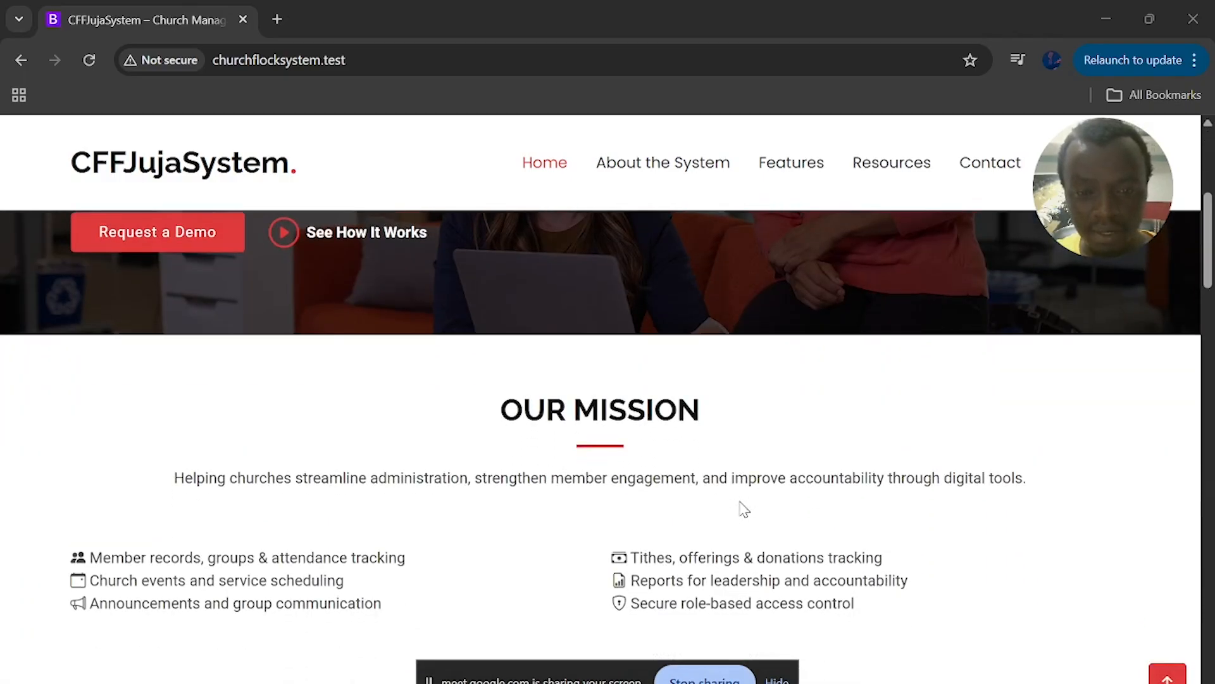
{"action": "scroll", "coordinate": [744, 508], "scroll_direction": "down", "scroll_amount": 2}
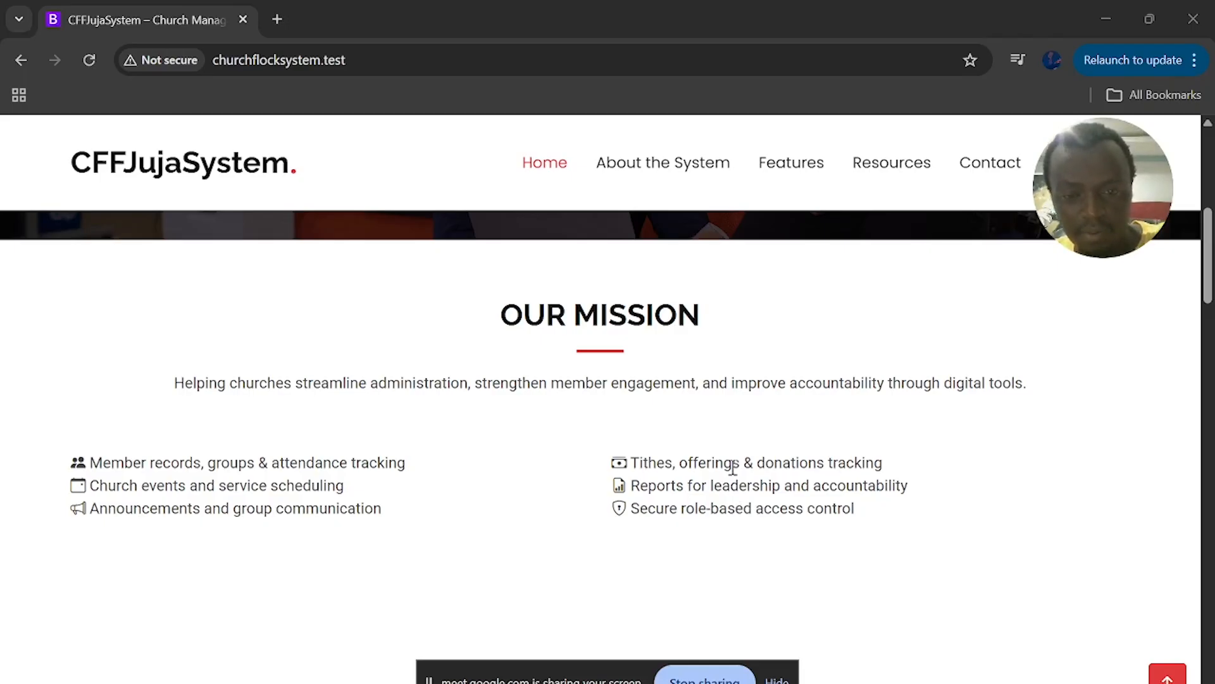
{"action": "scroll", "coordinate": [733, 467], "scroll_direction": "down", "scroll_amount": 5}
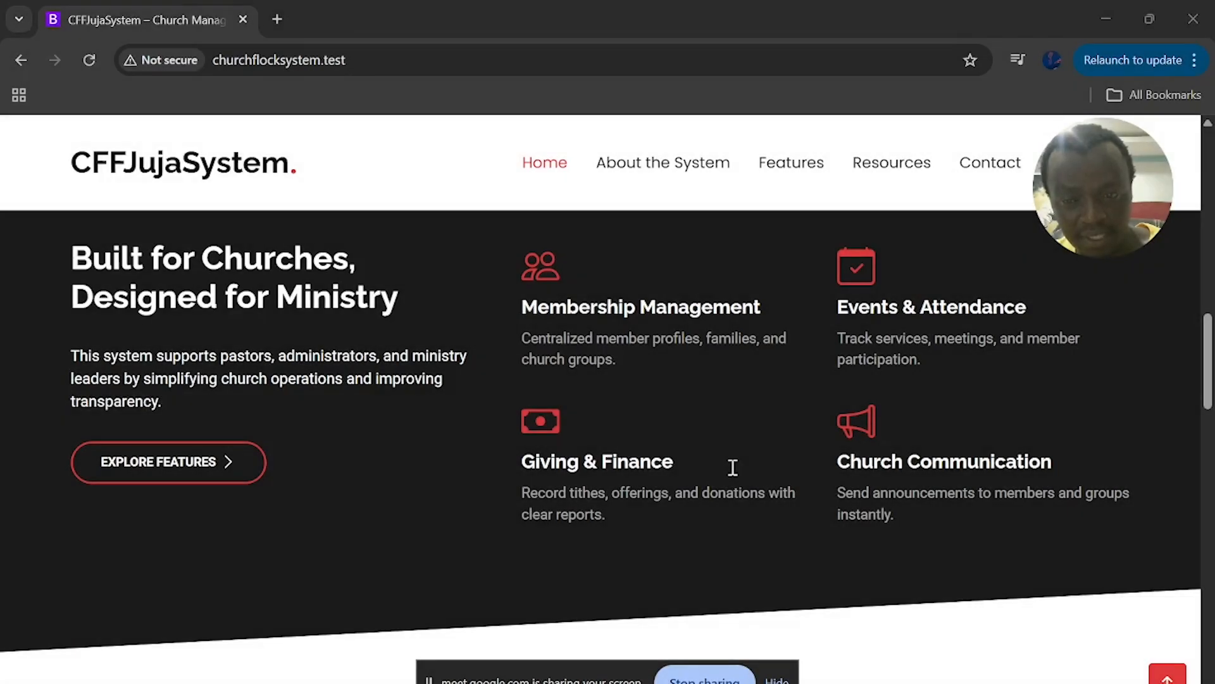
{"action": "scroll", "coordinate": [733, 466], "scroll_direction": "down", "scroll_amount": 5}
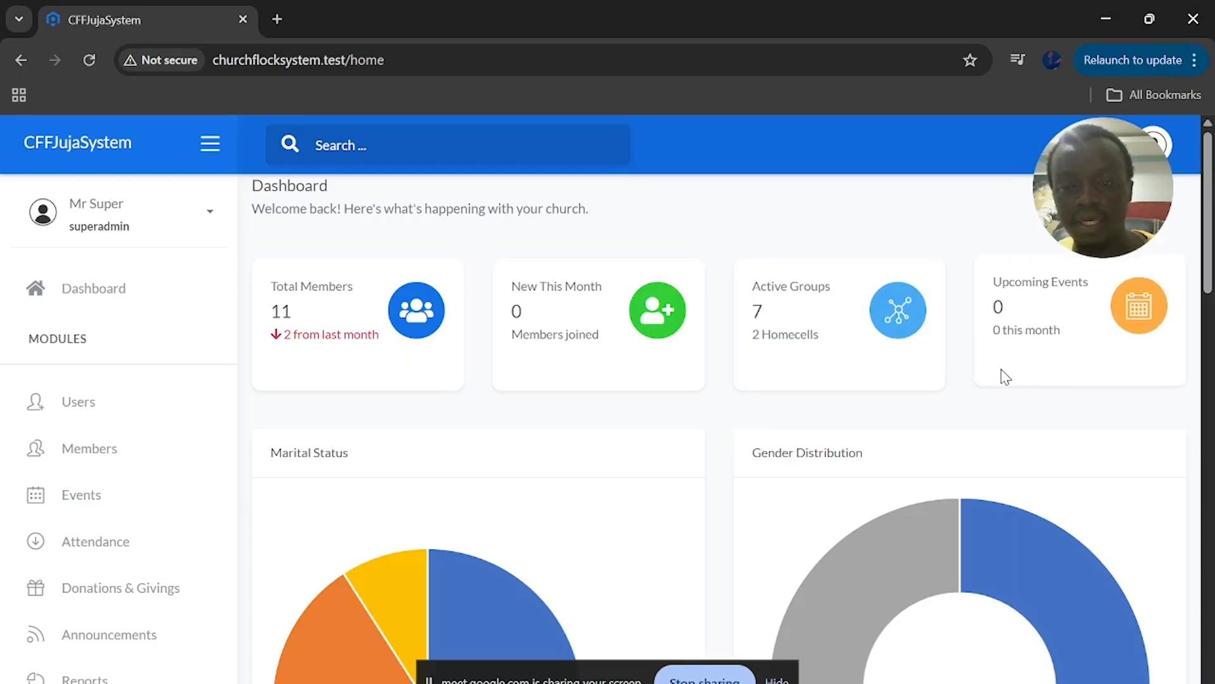
{"action": "scroll", "coordinate": [477, 429], "scroll_direction": "down", "scroll_amount": 3}
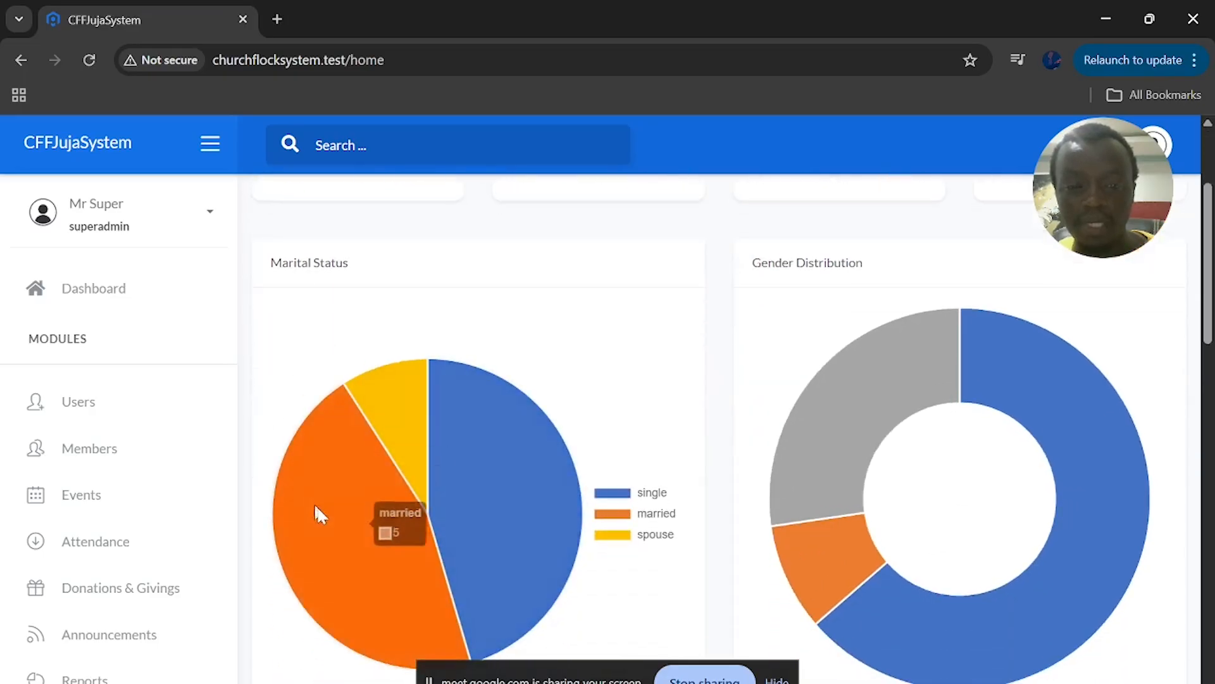
{"action": "scroll", "coordinate": [322, 340], "scroll_direction": "down", "scroll_amount": 2}
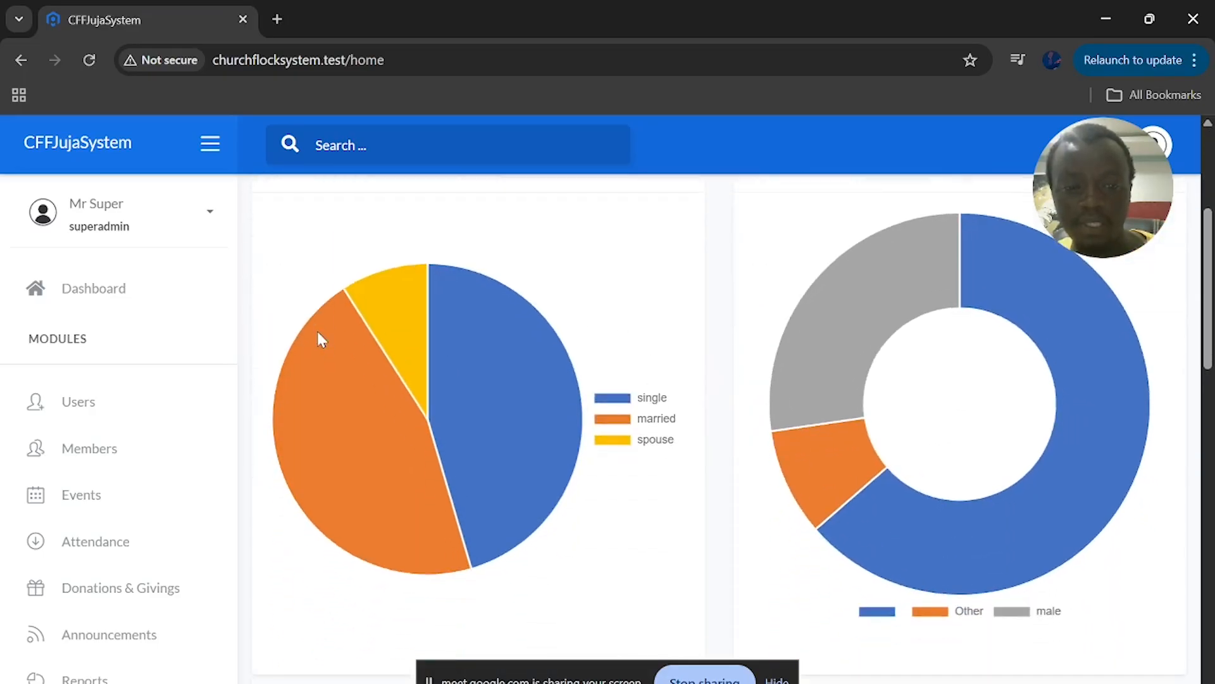
{"action": "scroll", "coordinate": [322, 340], "scroll_direction": "up", "scroll_amount": 2}
{"action": "mouse_move", "coordinate": [385, 419]}
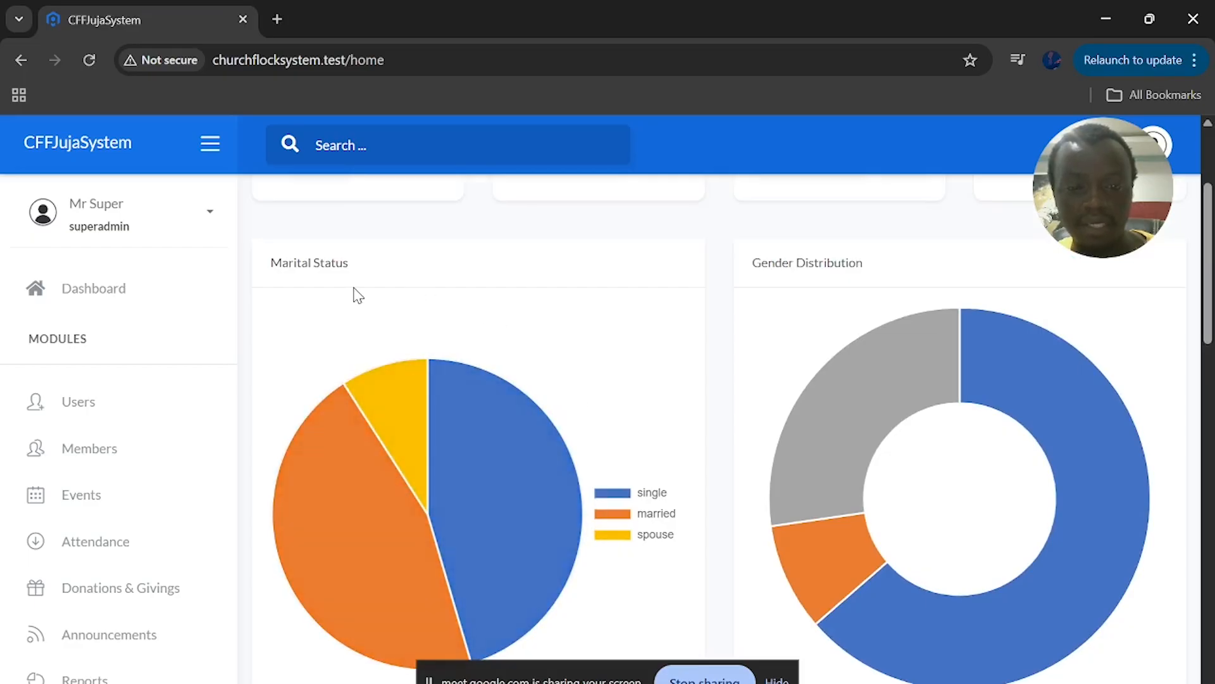
{"action": "mouse_move", "coordinate": [400, 589]}
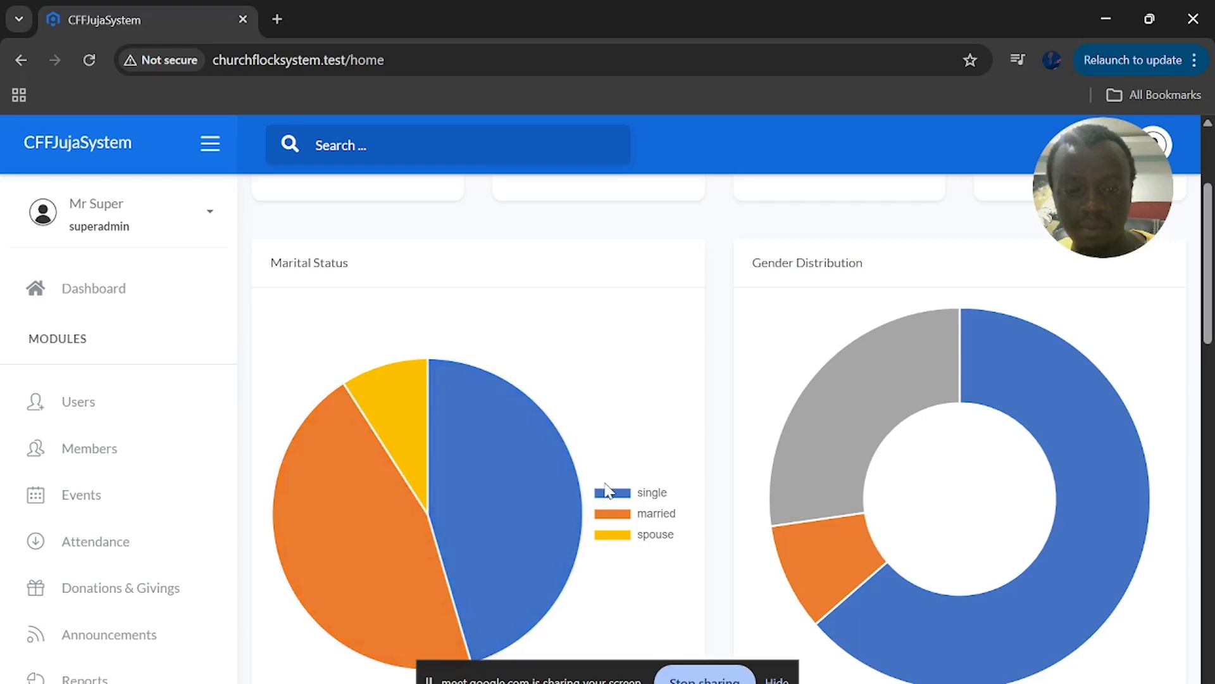
{"action": "mouse_move", "coordinate": [505, 545]}
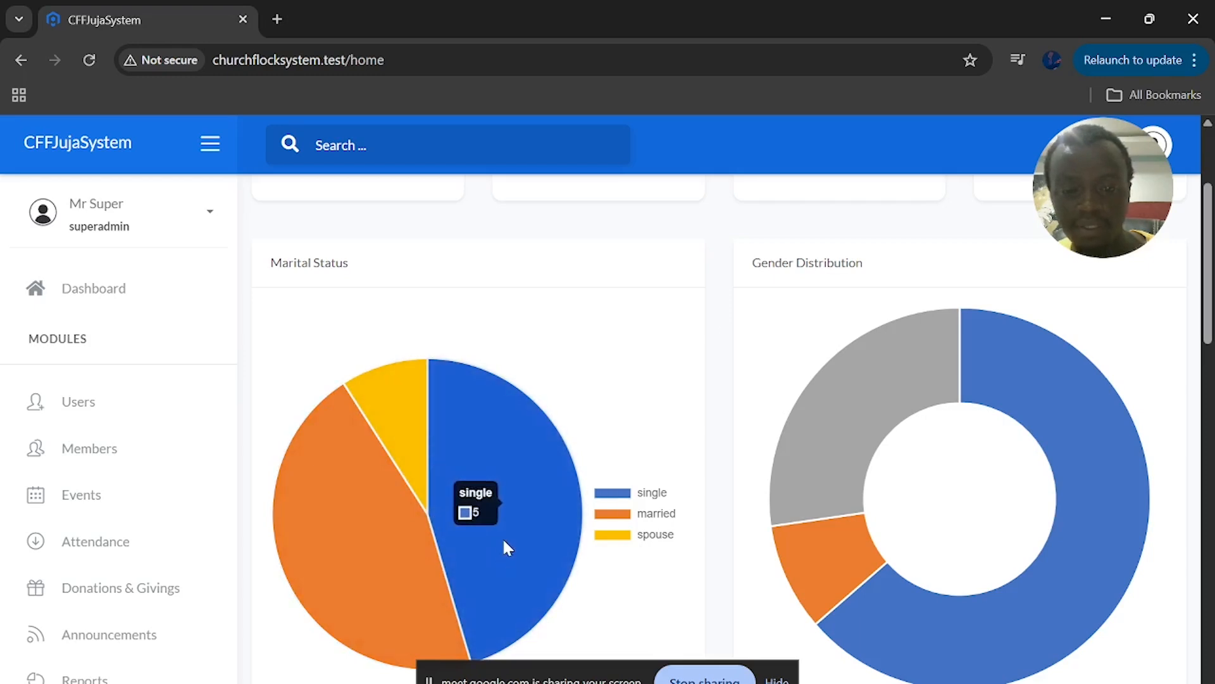
{"action": "scroll", "coordinate": [858, 314], "scroll_direction": "down", "scroll_amount": 2}
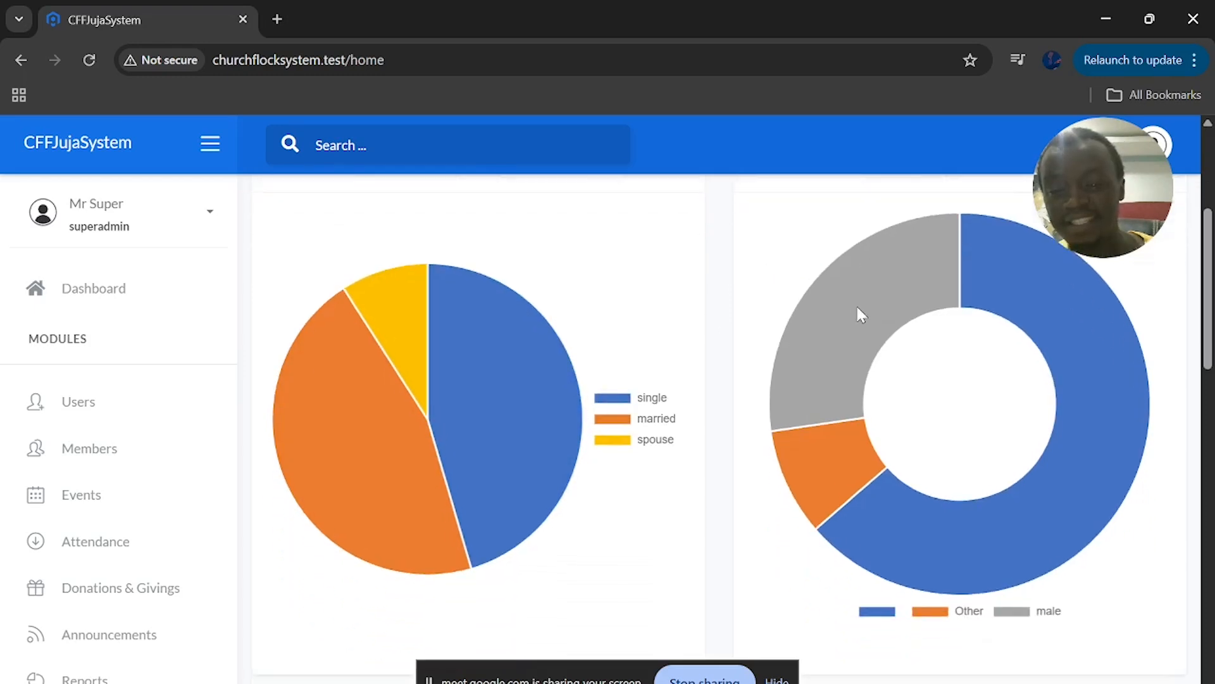
{"action": "scroll", "coordinate": [855, 304], "scroll_direction": "up", "scroll_amount": 2}
{"action": "mouse_move", "coordinate": [1109, 487]}
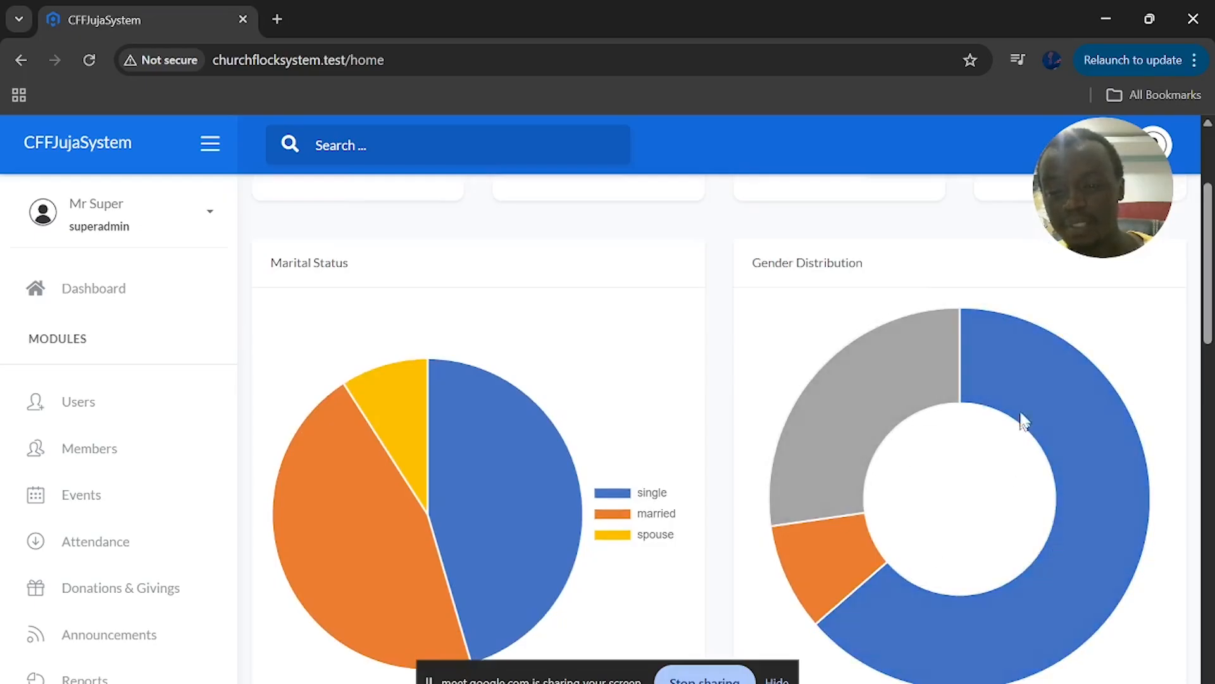
{"action": "mouse_move", "coordinate": [1037, 377]}
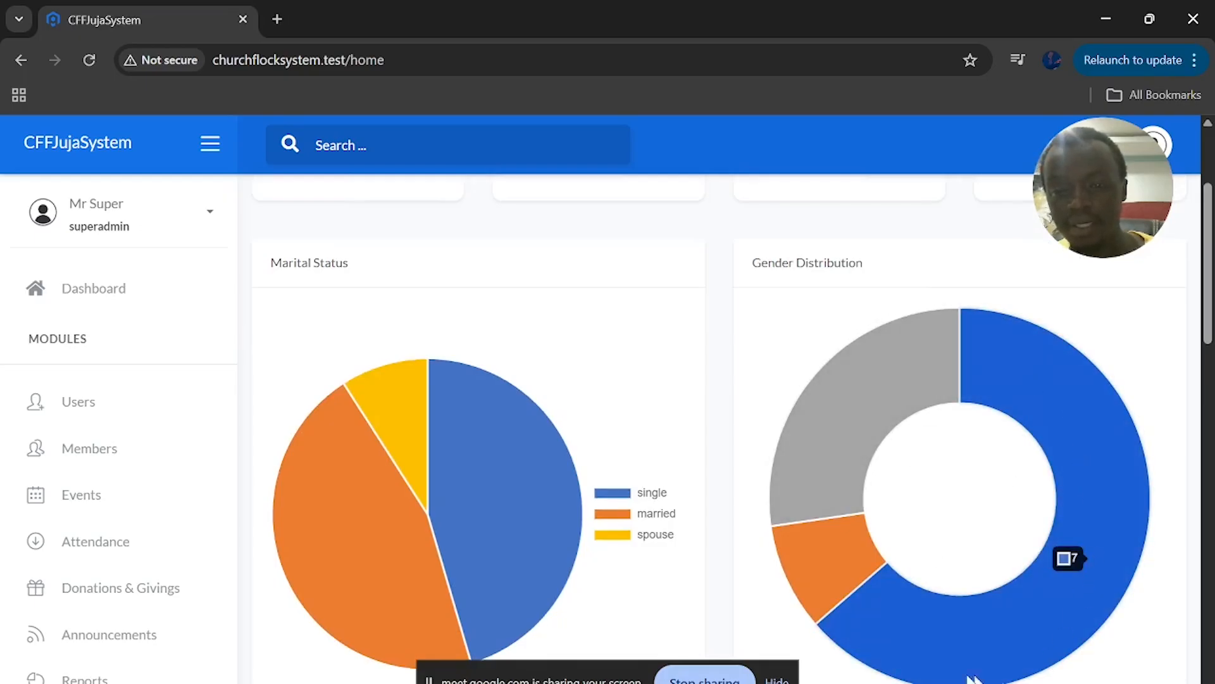
{"action": "scroll", "coordinate": [360, 366], "scroll_direction": "down", "scroll_amount": 5}
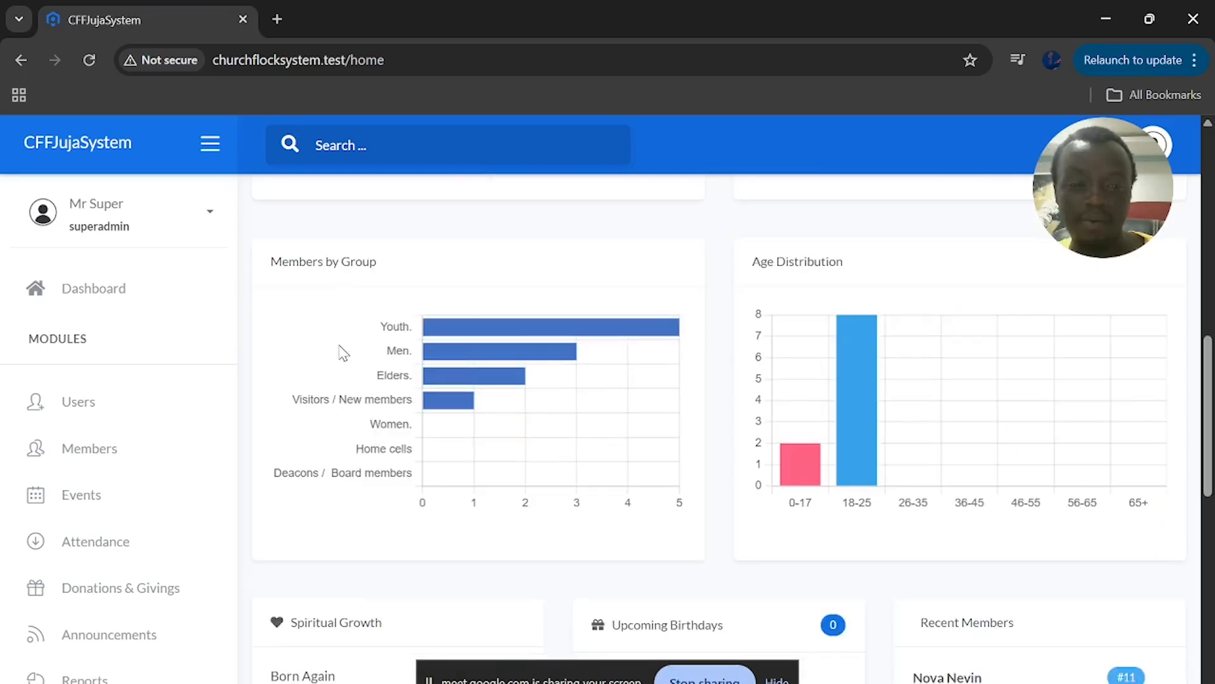
{"action": "mouse_move", "coordinate": [382, 353]}
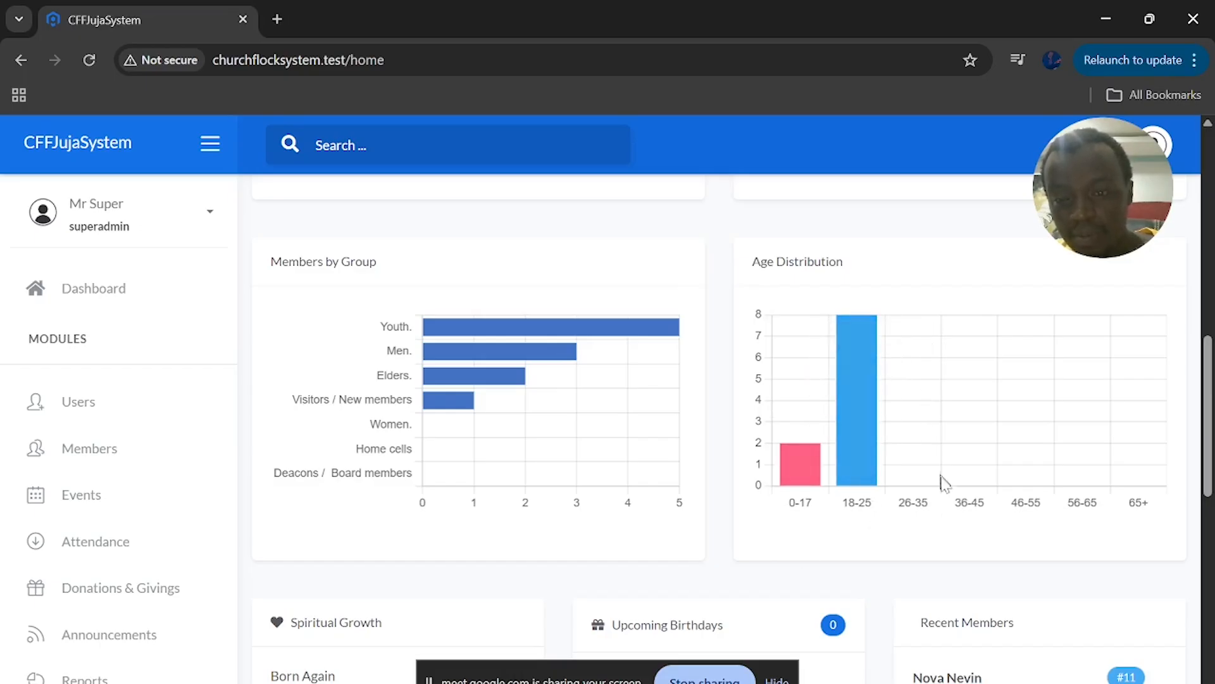
{"action": "scroll", "coordinate": [963, 548], "scroll_direction": "down", "scroll_amount": 3}
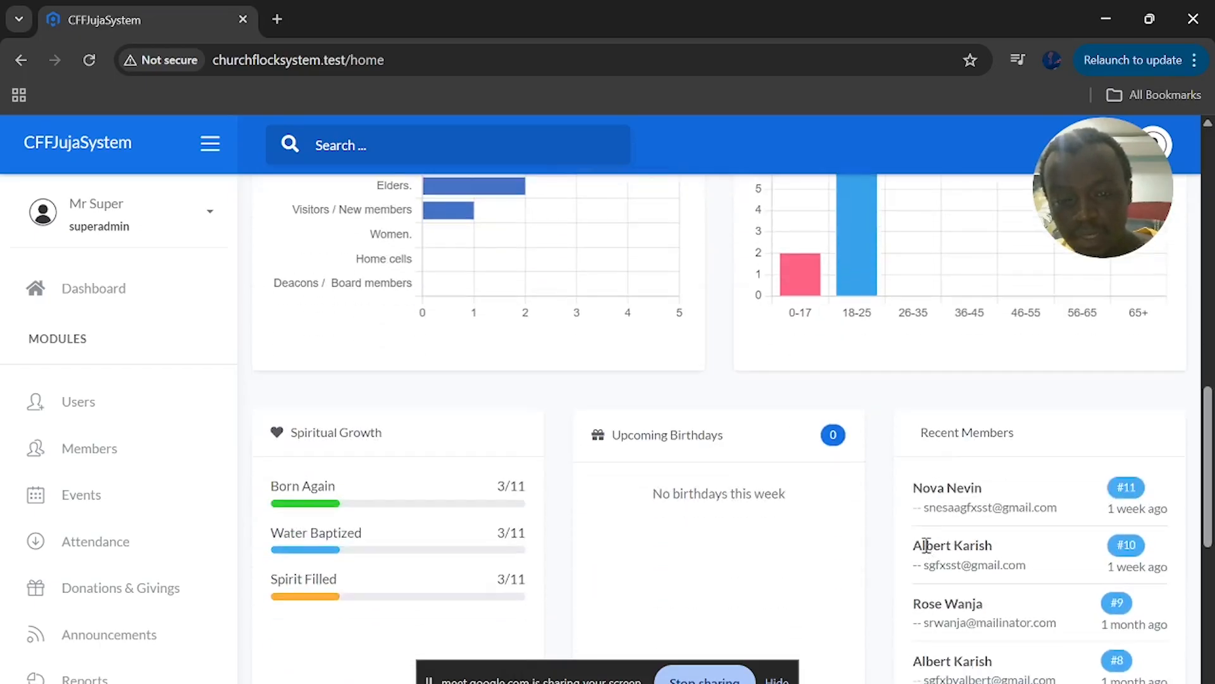
{"action": "scroll", "coordinate": [796, 557], "scroll_direction": "down", "scroll_amount": 2}
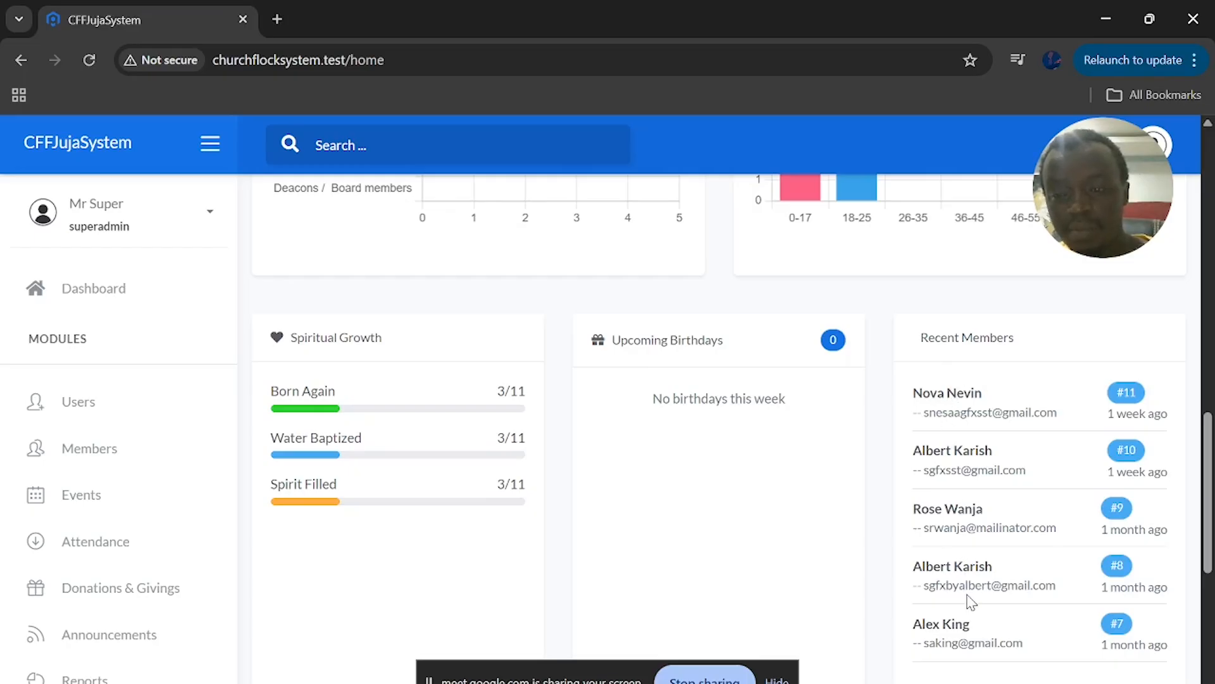
{"action": "scroll", "coordinate": [1037, 624], "scroll_direction": "down", "scroll_amount": 1}
{"action": "scroll", "coordinate": [1037, 627], "scroll_direction": "down", "scroll_amount": 3}
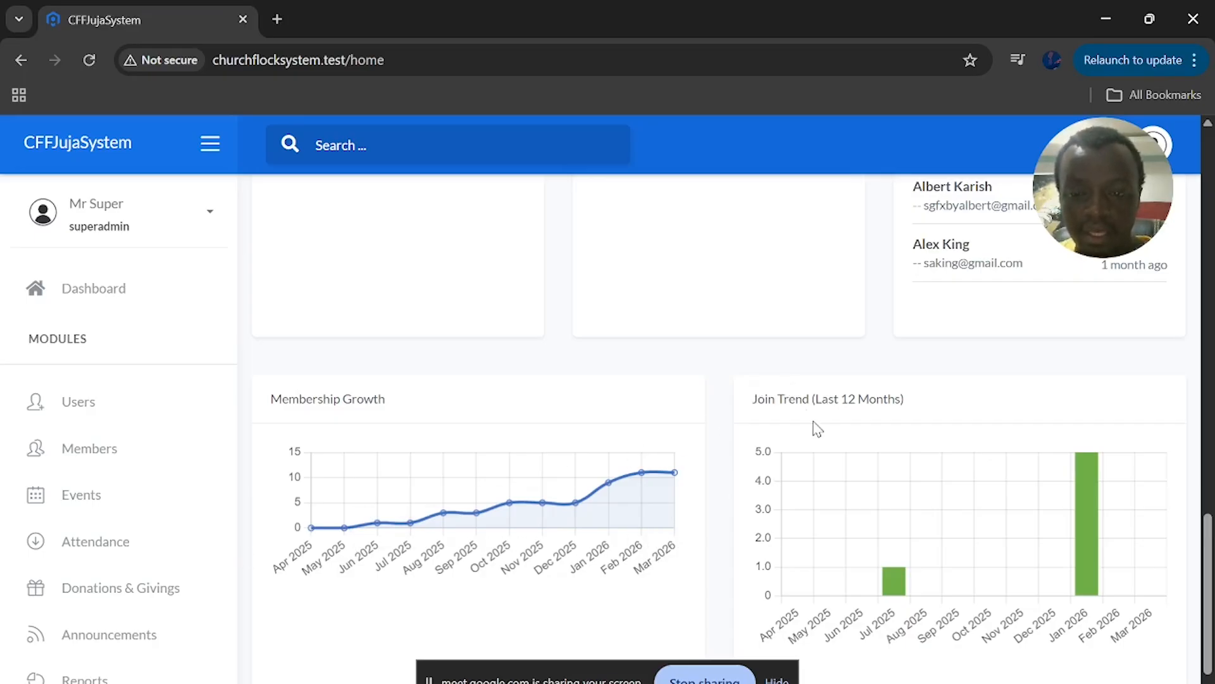
{"action": "scroll", "coordinate": [937, 578], "scroll_direction": "down", "scroll_amount": 1}
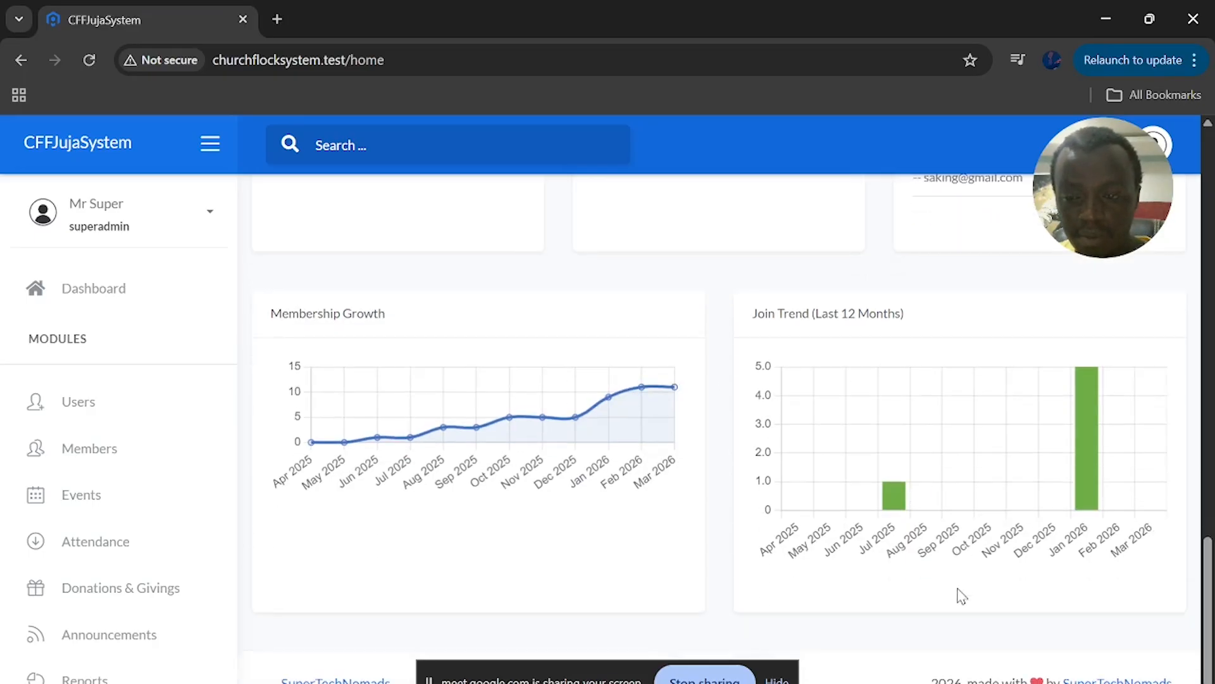
{"action": "scroll", "coordinate": [1002, 533], "scroll_direction": "up", "scroll_amount": 6}
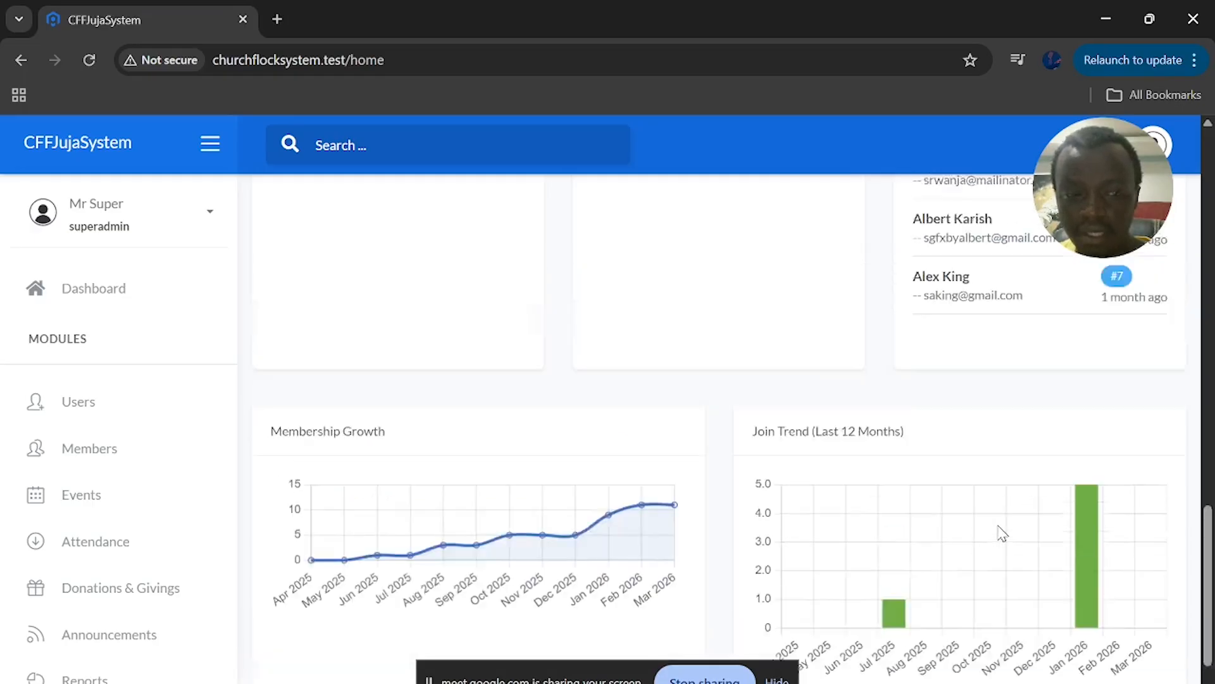
{"action": "scroll", "coordinate": [1002, 534], "scroll_direction": "up", "scroll_amount": 10}
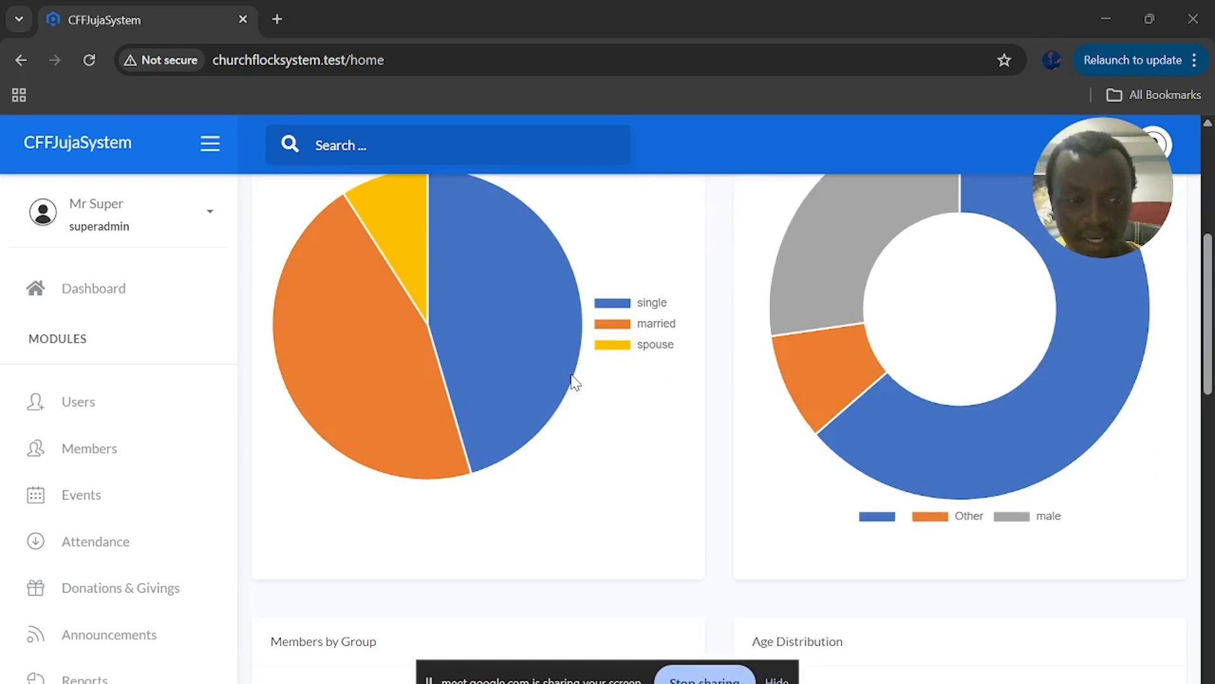
{"action": "scroll", "coordinate": [575, 382], "scroll_direction": "up", "scroll_amount": 3}
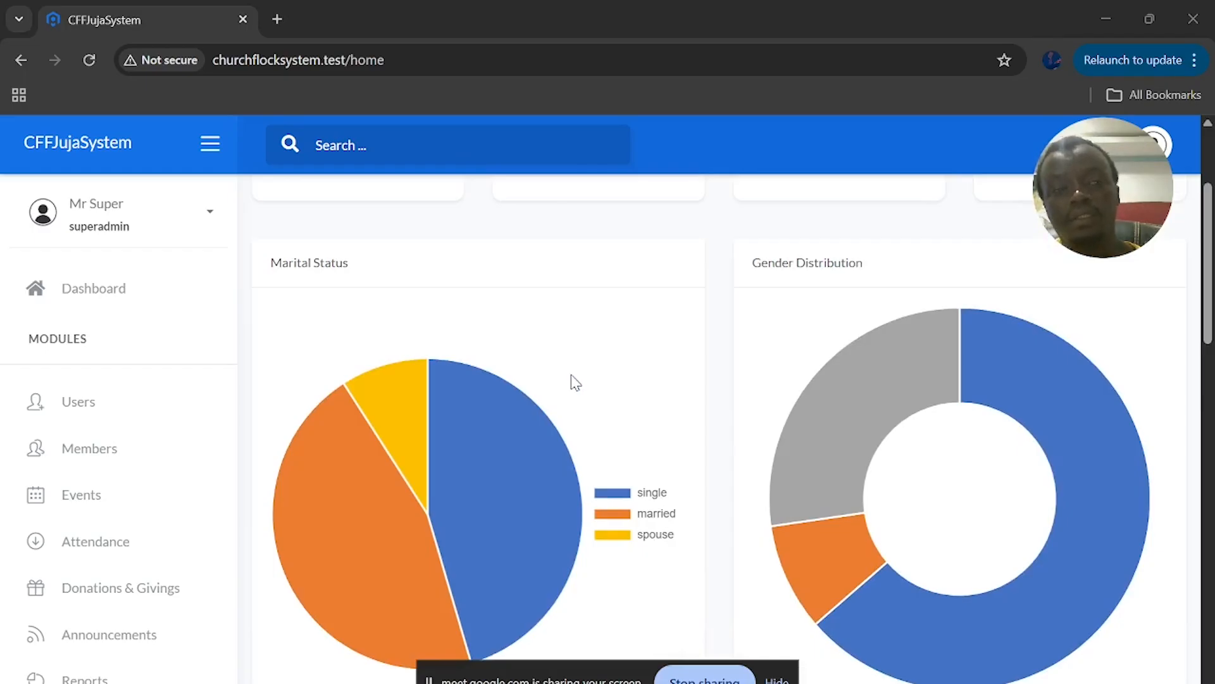
Open the Users page and look over the List of Users table of names, emails and creation dates
{"action": "left_click", "coordinate": [101, 415]}
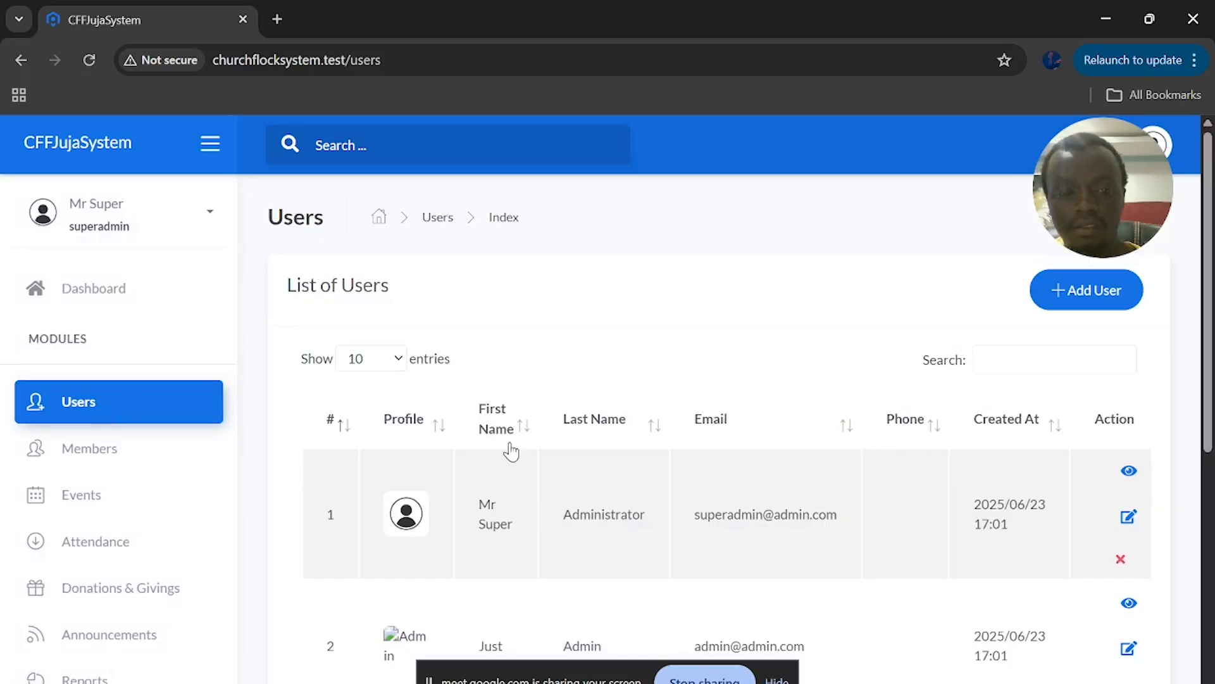
{"action": "scroll", "coordinate": [511, 452], "scroll_direction": "down", "scroll_amount": 7}
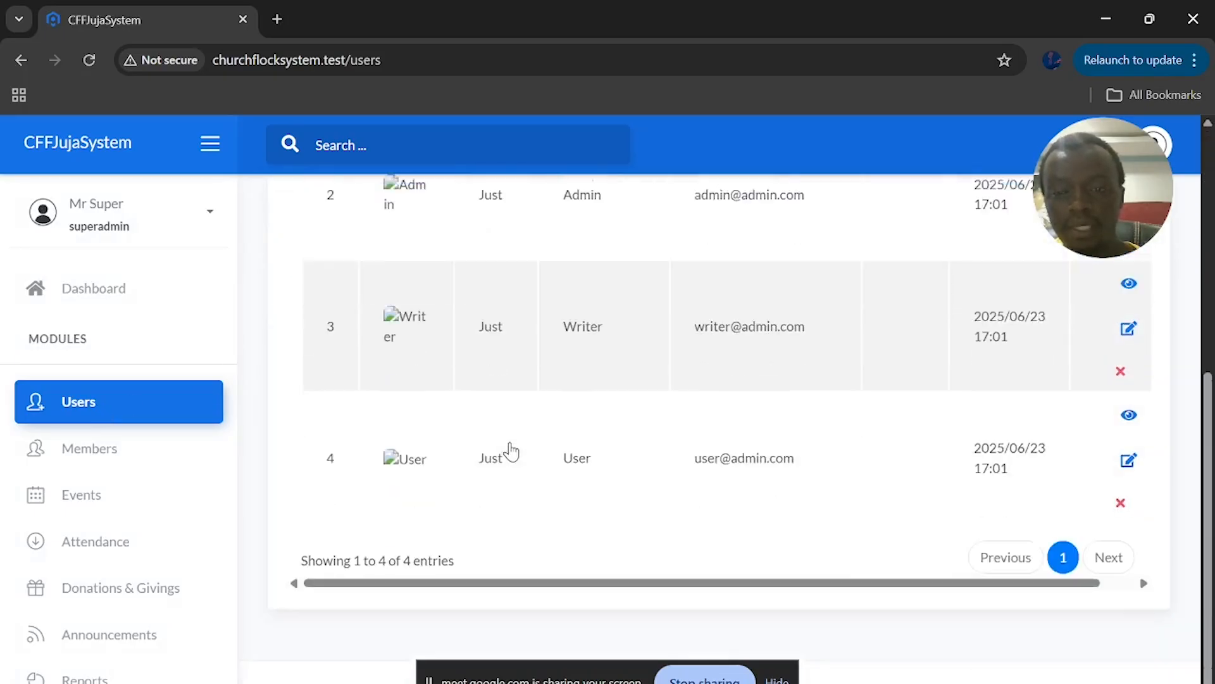
{"action": "scroll", "coordinate": [511, 452], "scroll_direction": "up", "scroll_amount": 8}
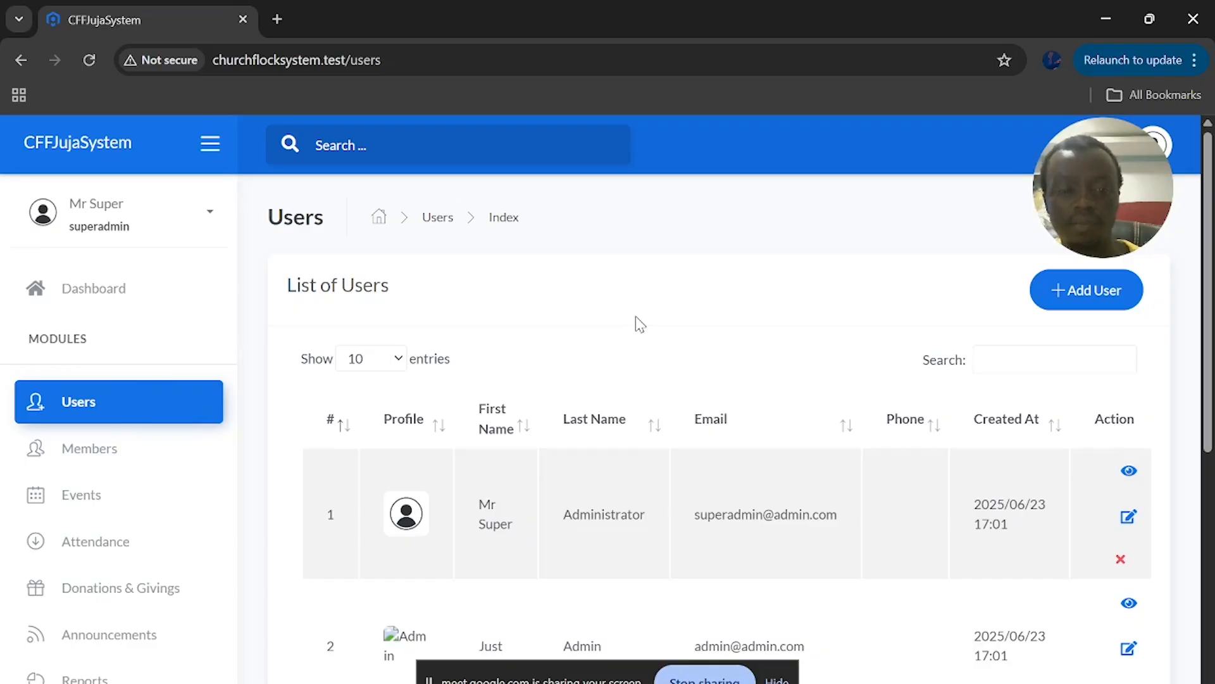
{"action": "scroll", "coordinate": [636, 316], "scroll_direction": "down", "scroll_amount": 7}
{"action": "scroll", "coordinate": [635, 317], "scroll_direction": "up", "scroll_amount": 6}
{"action": "scroll", "coordinate": [887, 266], "scroll_direction": "up", "scroll_amount": 2}
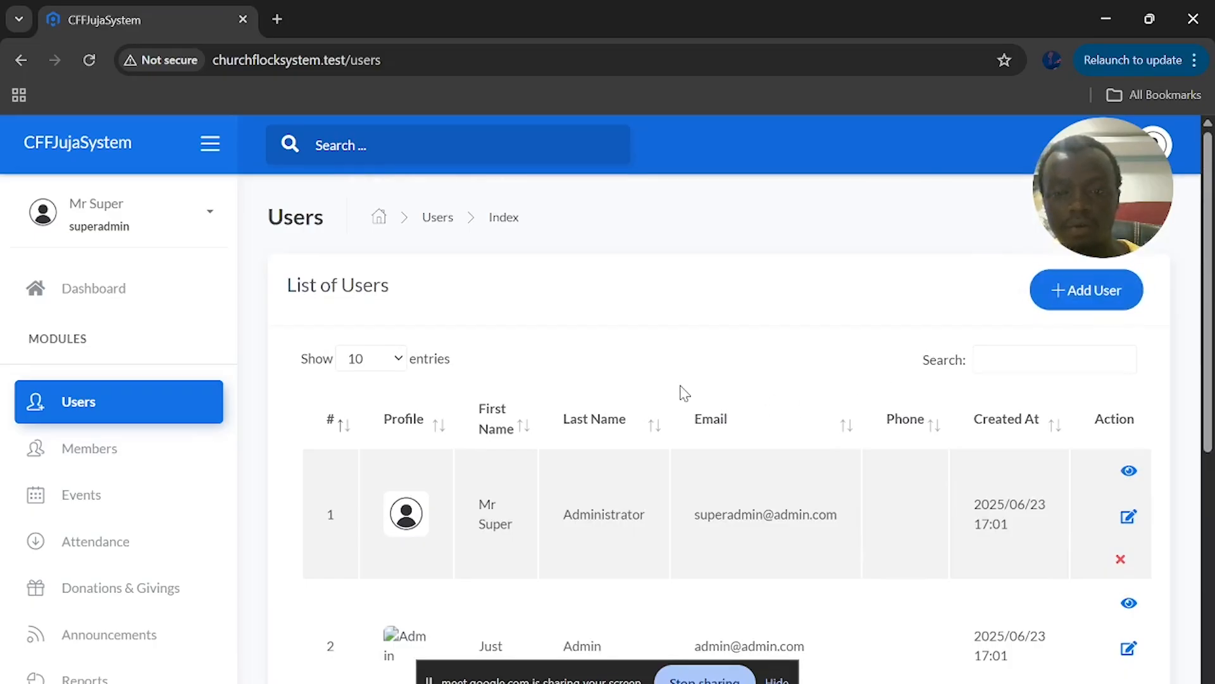
{"action": "scroll", "coordinate": [678, 393], "scroll_direction": "down", "scroll_amount": 1}
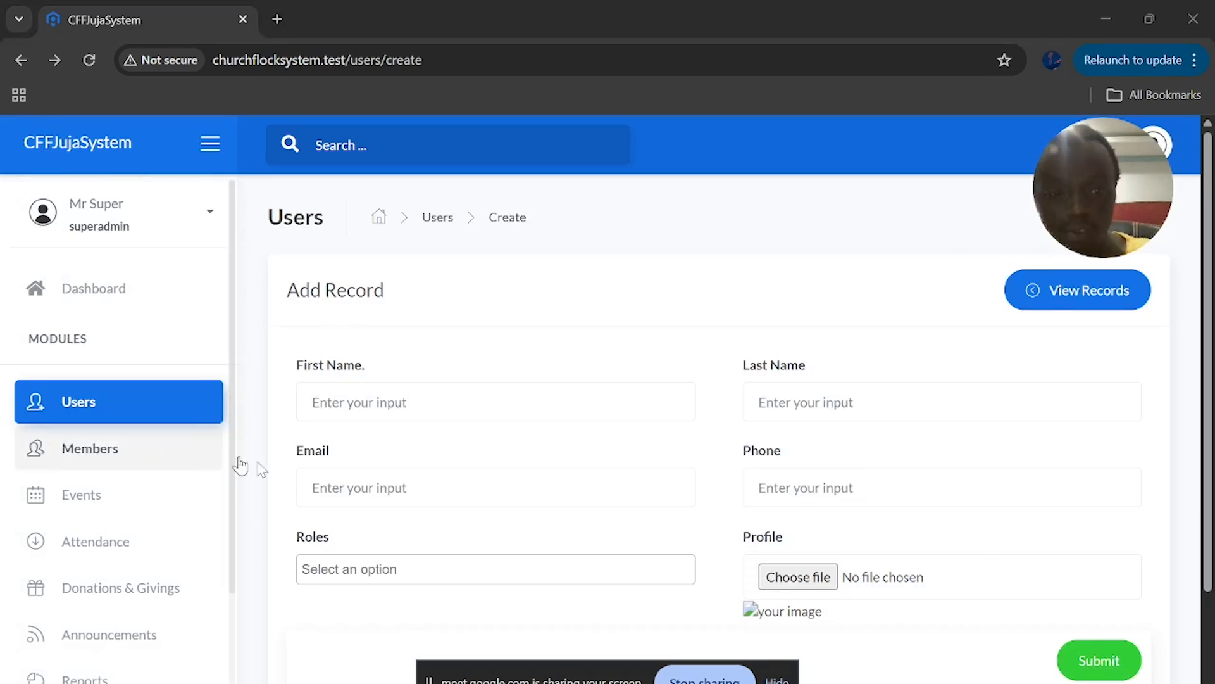
Fill in the new user's first name, last name, e-mail address and phone number
{"action": "scroll", "coordinate": [410, 407], "scroll_direction": "down", "scroll_amount": 1}
{"action": "left_click", "coordinate": [384, 304]}
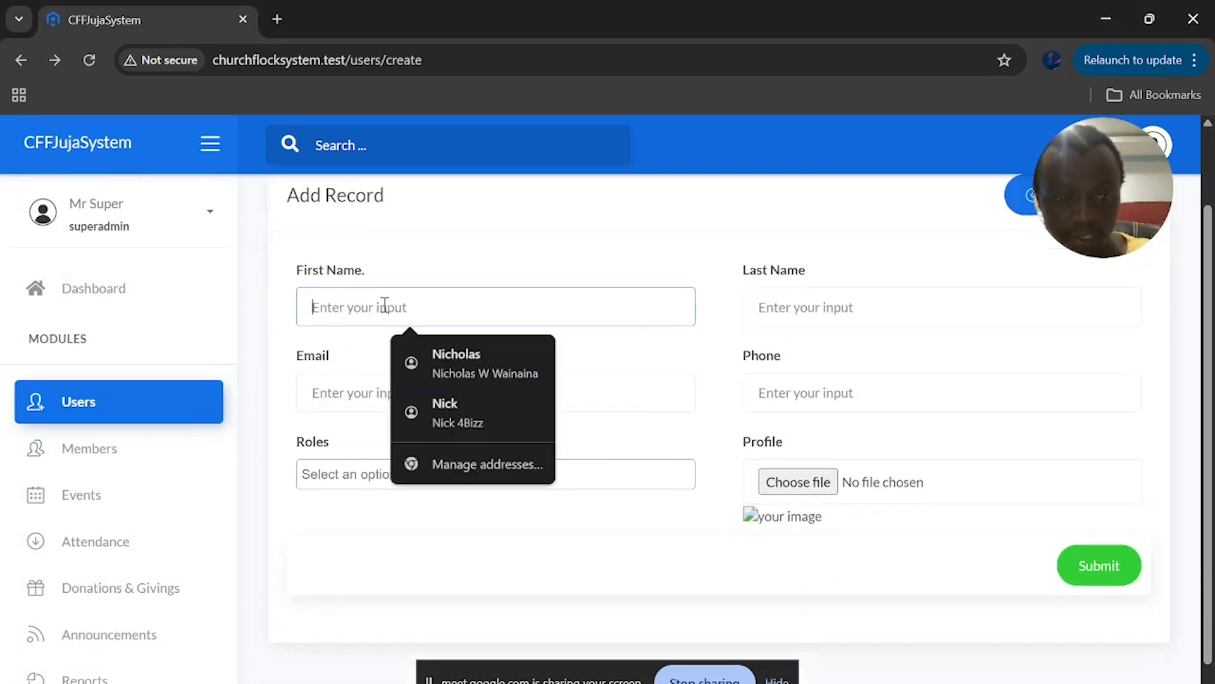
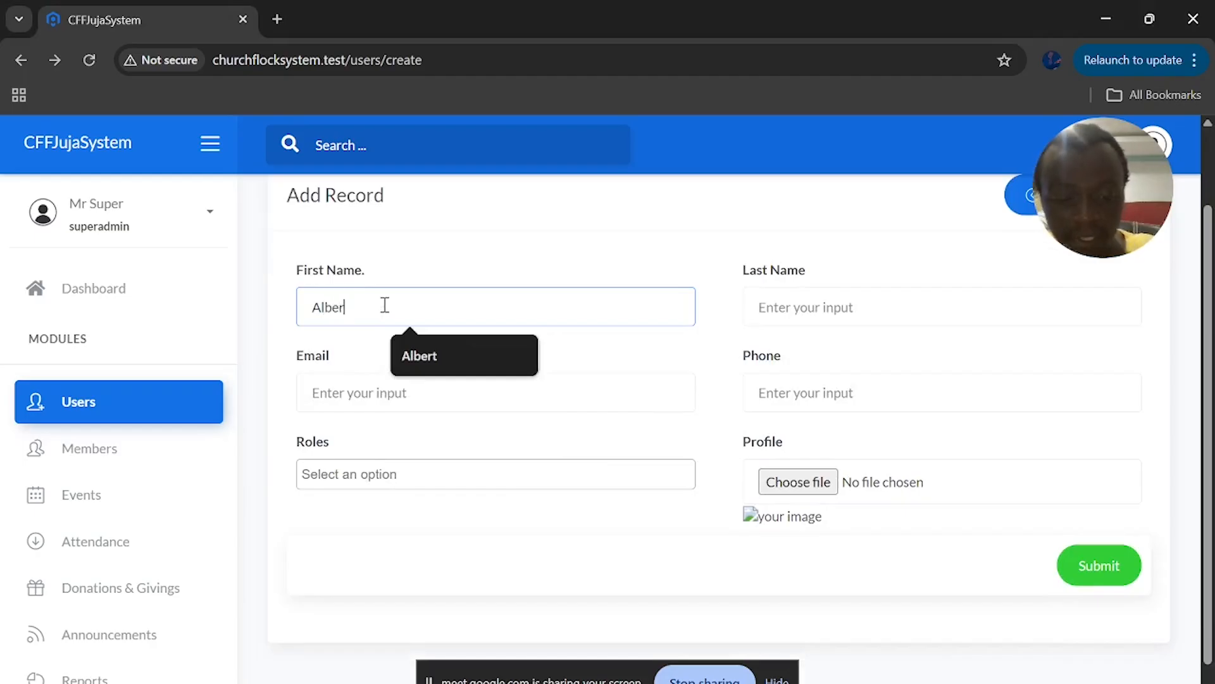
{"action": "left_click", "coordinate": [787, 306]}
{"action": "left_click", "coordinate": [383, 385]}
{"action": "type", "text": "gmail.com"}
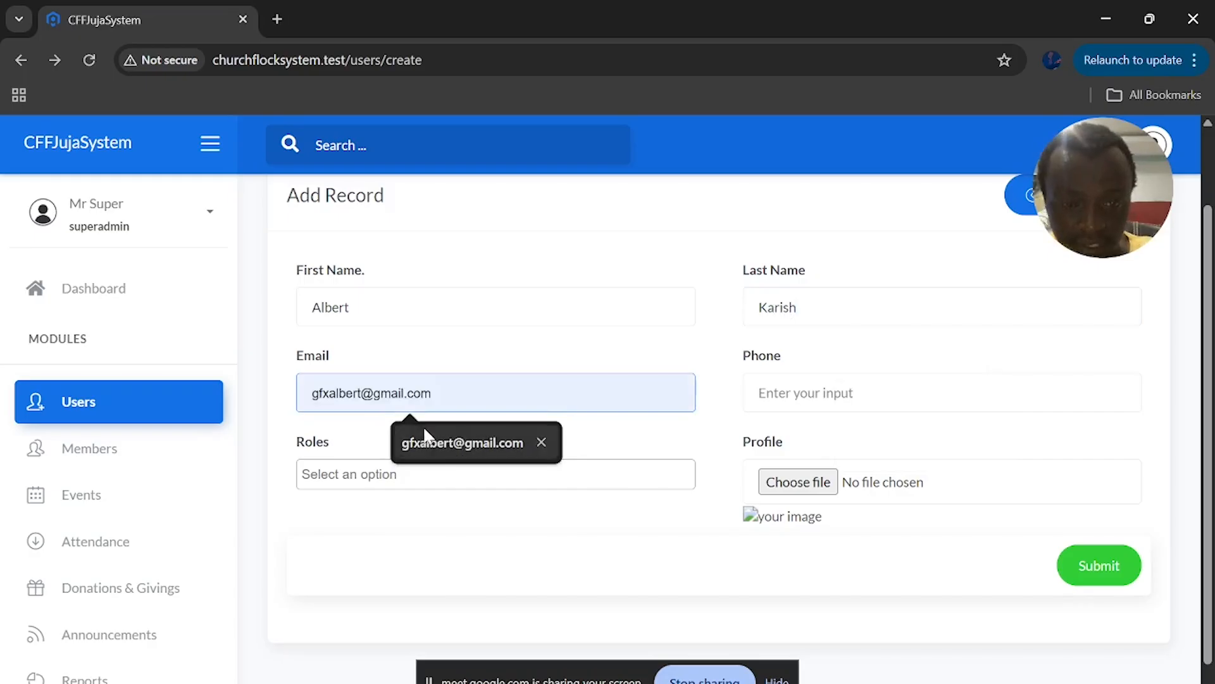
{"action": "left_click", "coordinate": [434, 443]}
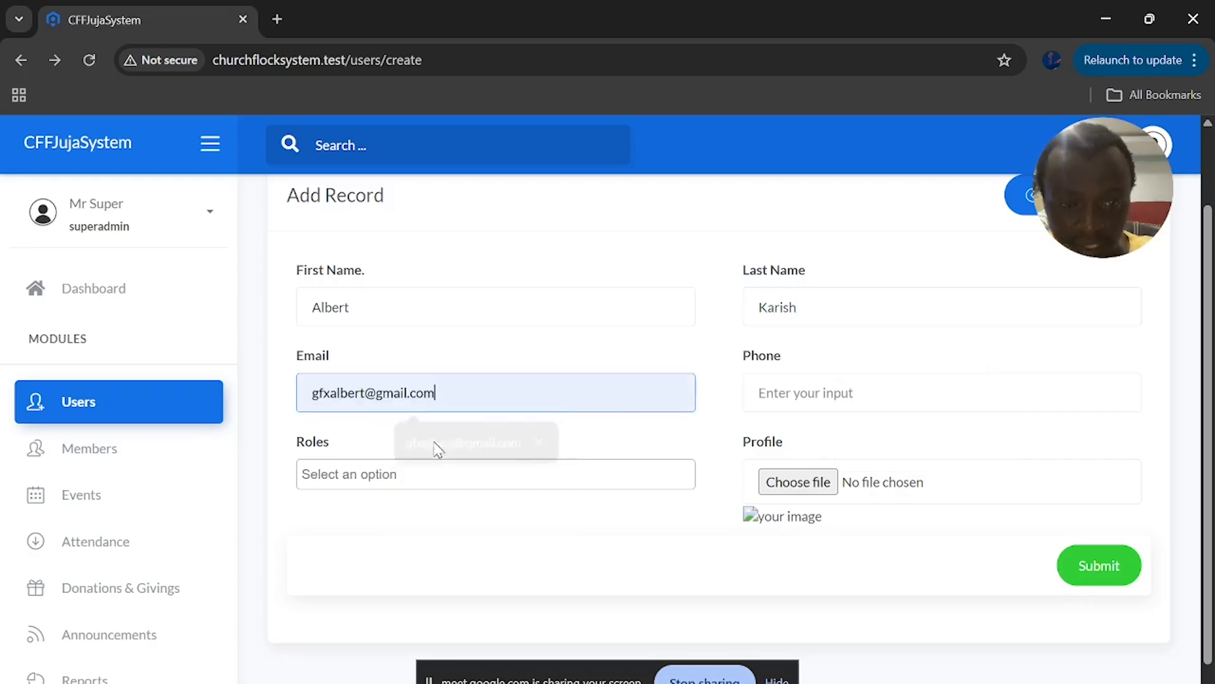
{"action": "left_click", "coordinate": [916, 390]}
{"action": "type", "text": "01234567"}
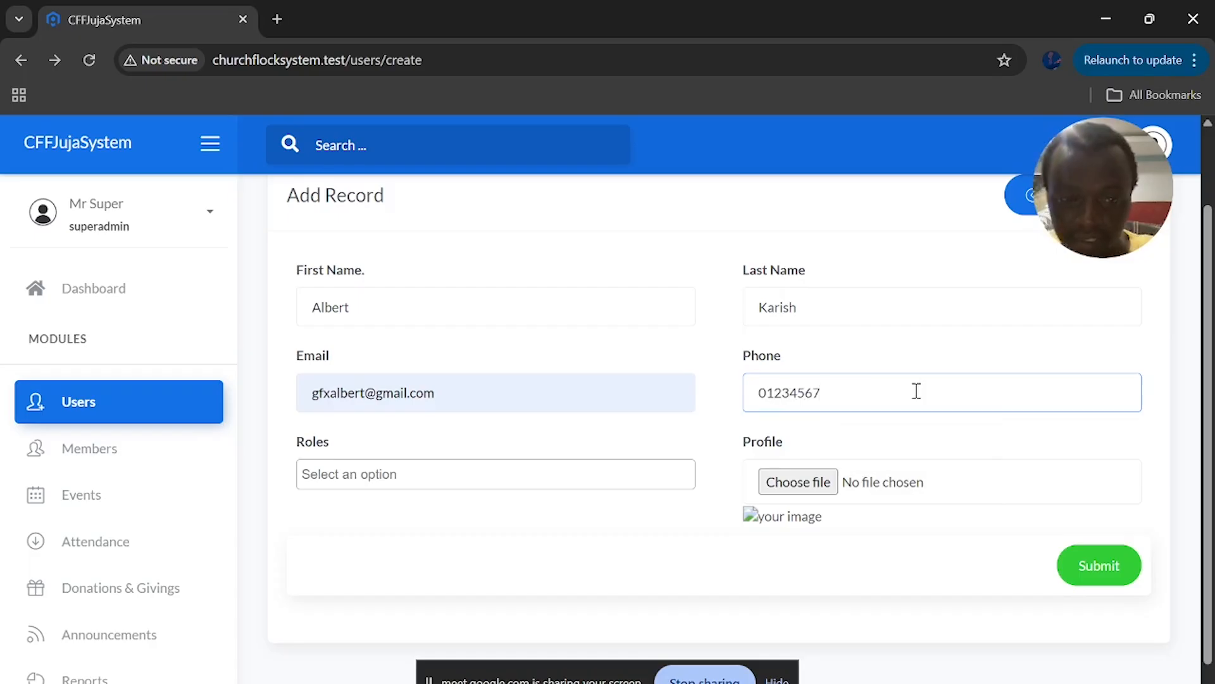
Set the account's role to user, removing the writer role picked first
{"action": "scroll", "coordinate": [825, 464], "scroll_direction": "up", "scroll_amount": 2}
{"action": "scroll", "coordinate": [467, 415], "scroll_direction": "down", "scroll_amount": 3}
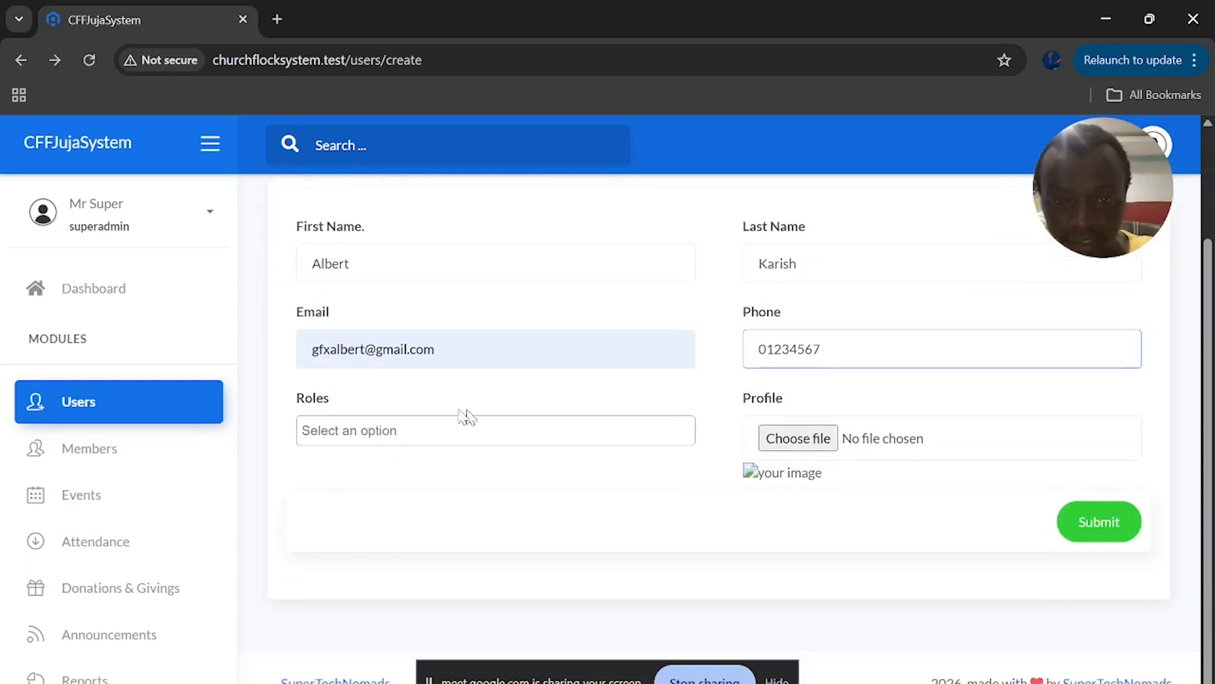
{"action": "left_click", "coordinate": [437, 422]}
{"action": "left_click", "coordinate": [383, 534]}
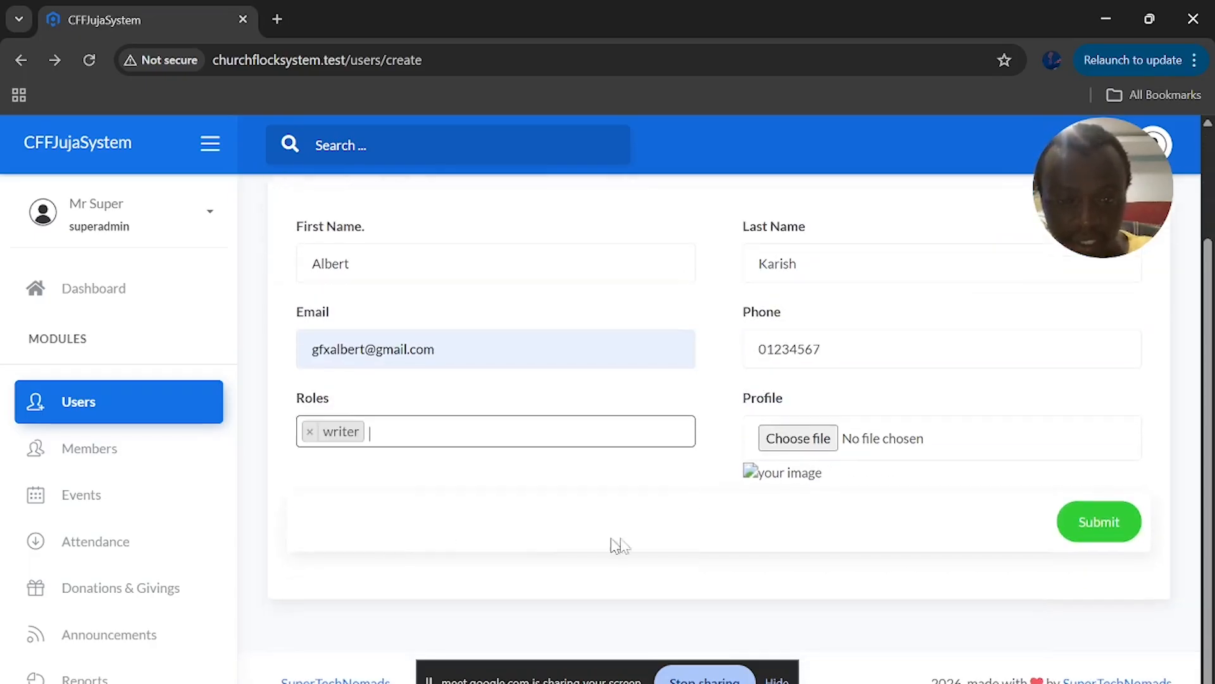
{"action": "left_click", "coordinate": [309, 435]}
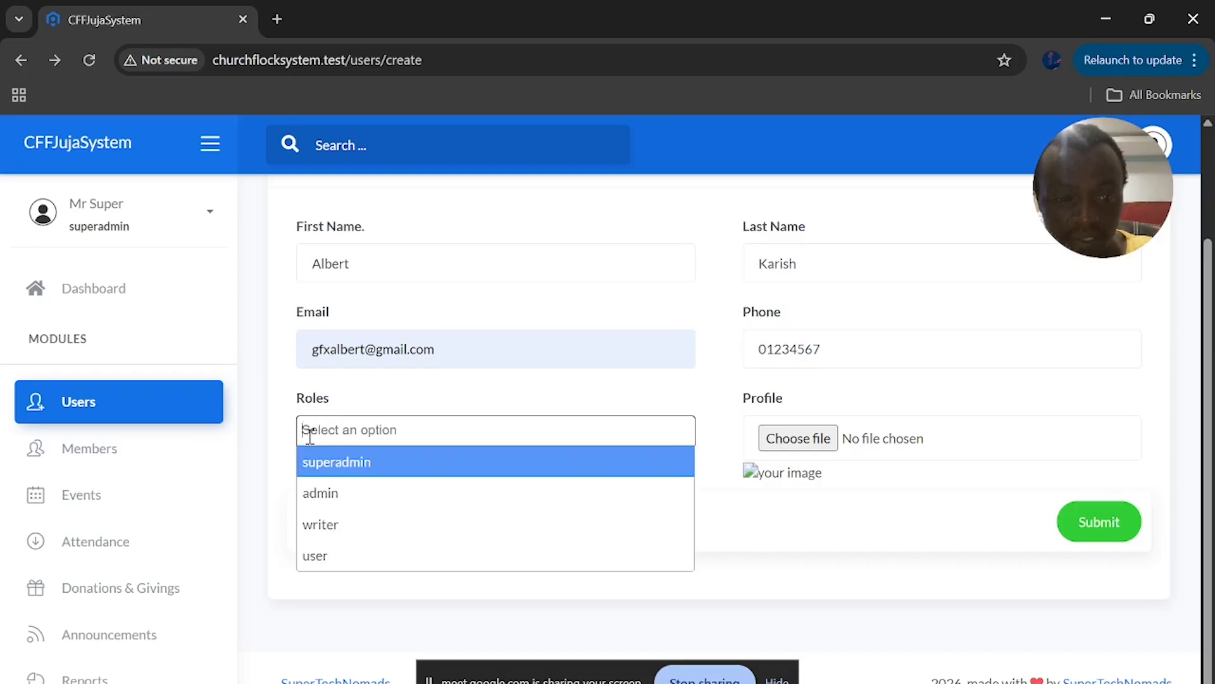
{"action": "left_click", "coordinate": [352, 568]}
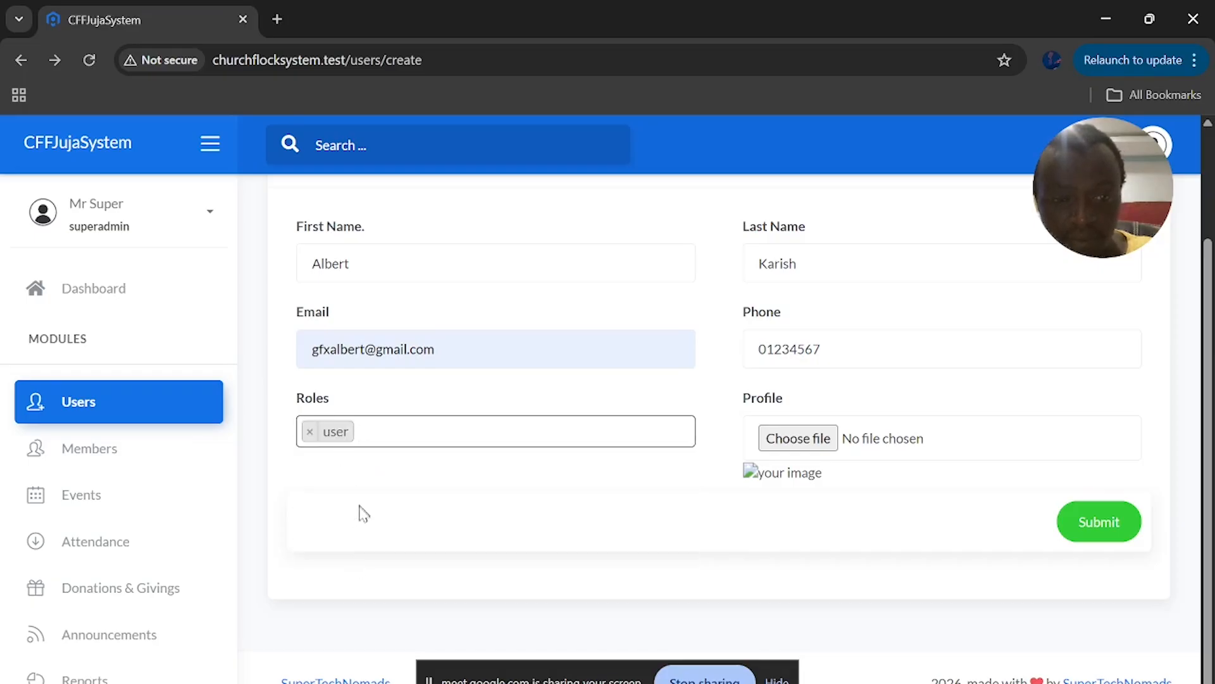
{"action": "scroll", "coordinate": [457, 554], "scroll_direction": "up", "scroll_amount": 2}
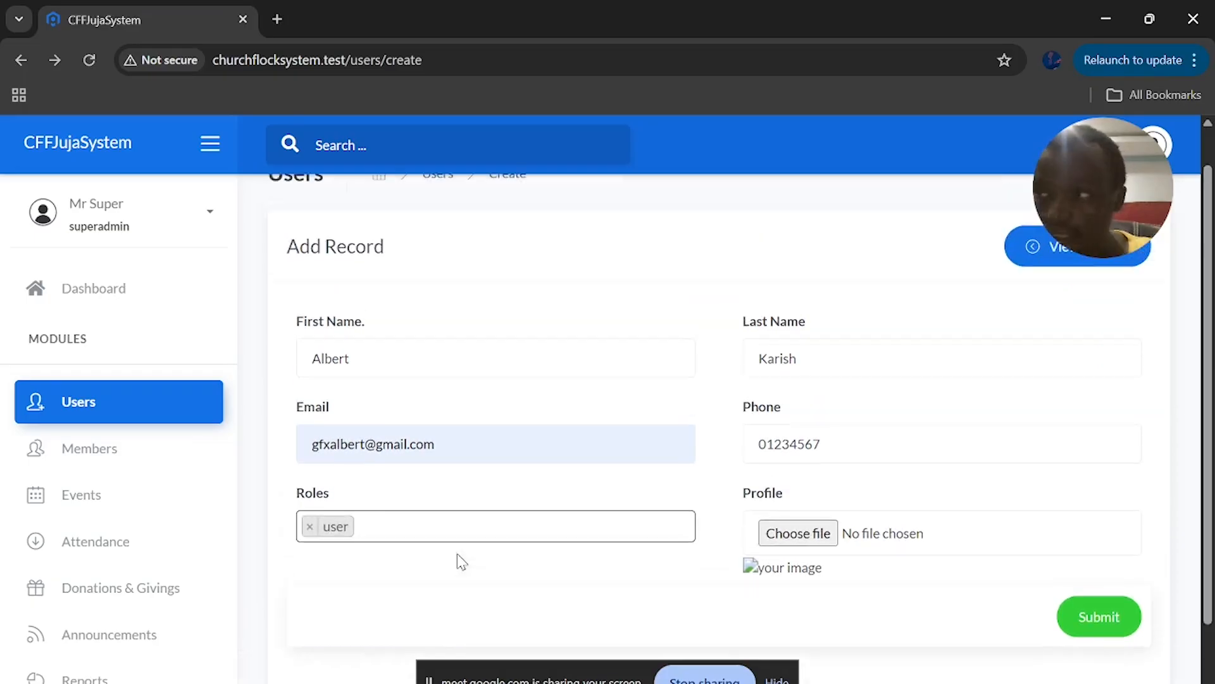
{"action": "scroll", "coordinate": [457, 554], "scroll_direction": "down", "scroll_amount": 2}
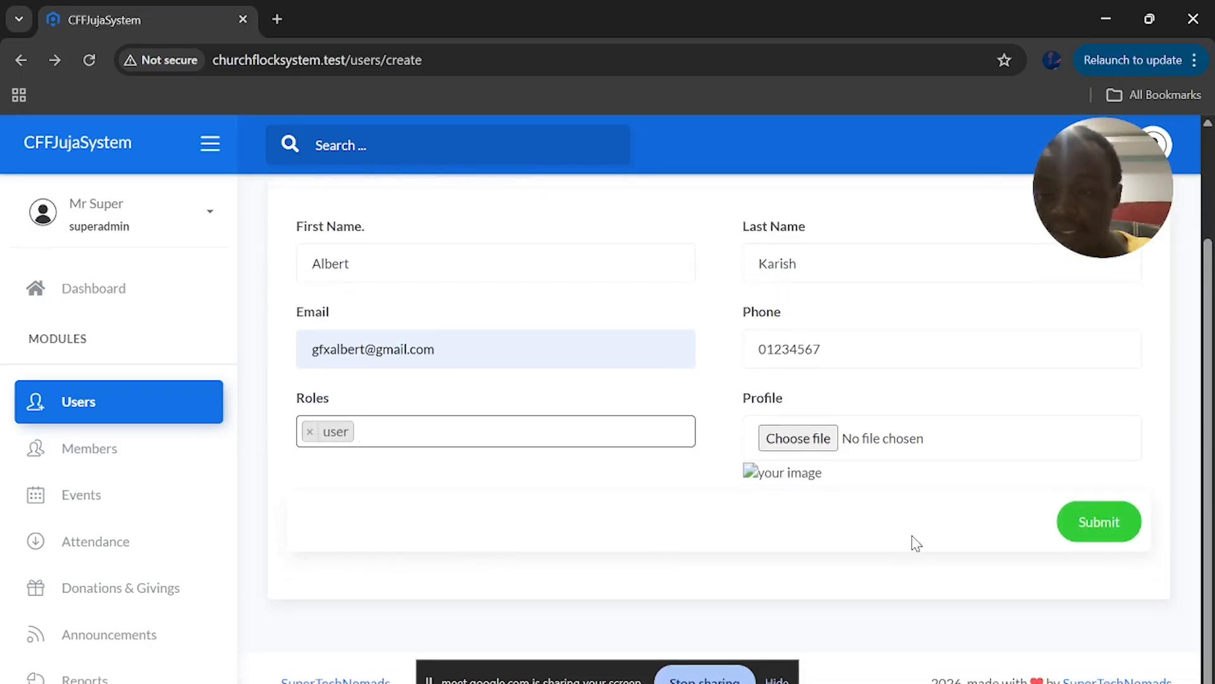
Submit the new user, confirm it is row 5 of the Users list, and select the page URL
{"action": "left_click", "coordinate": [1090, 527]}
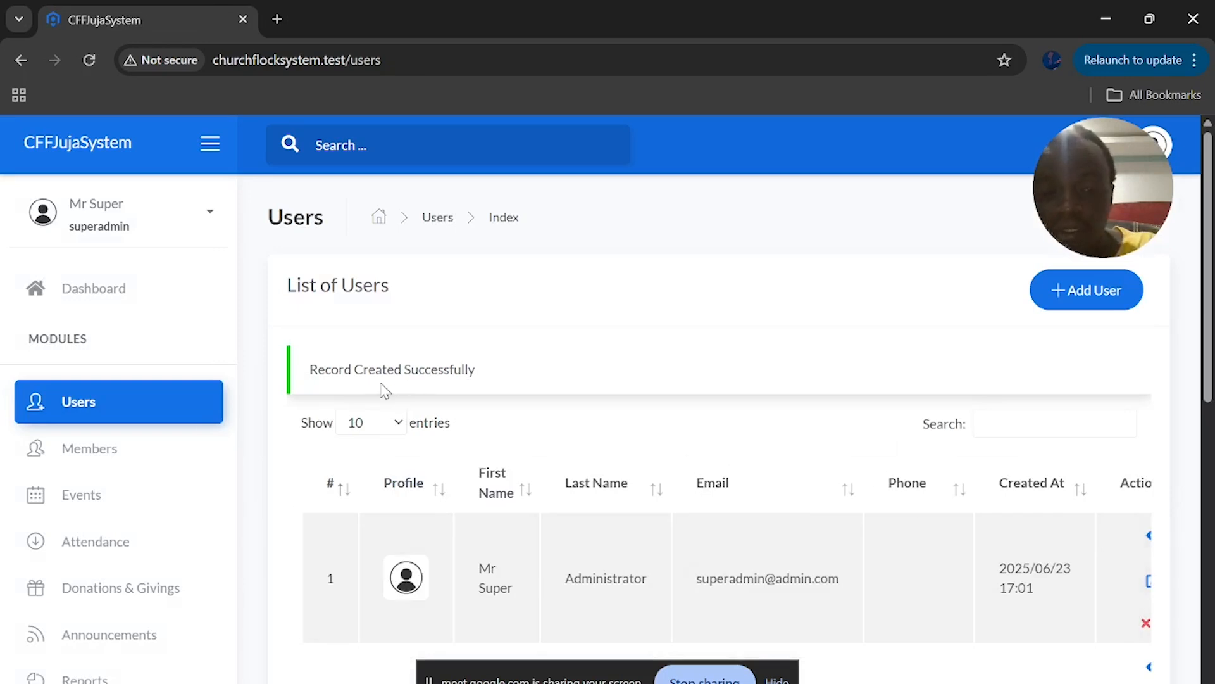
{"action": "scroll", "coordinate": [519, 385], "scroll_direction": "down", "scroll_amount": 9}
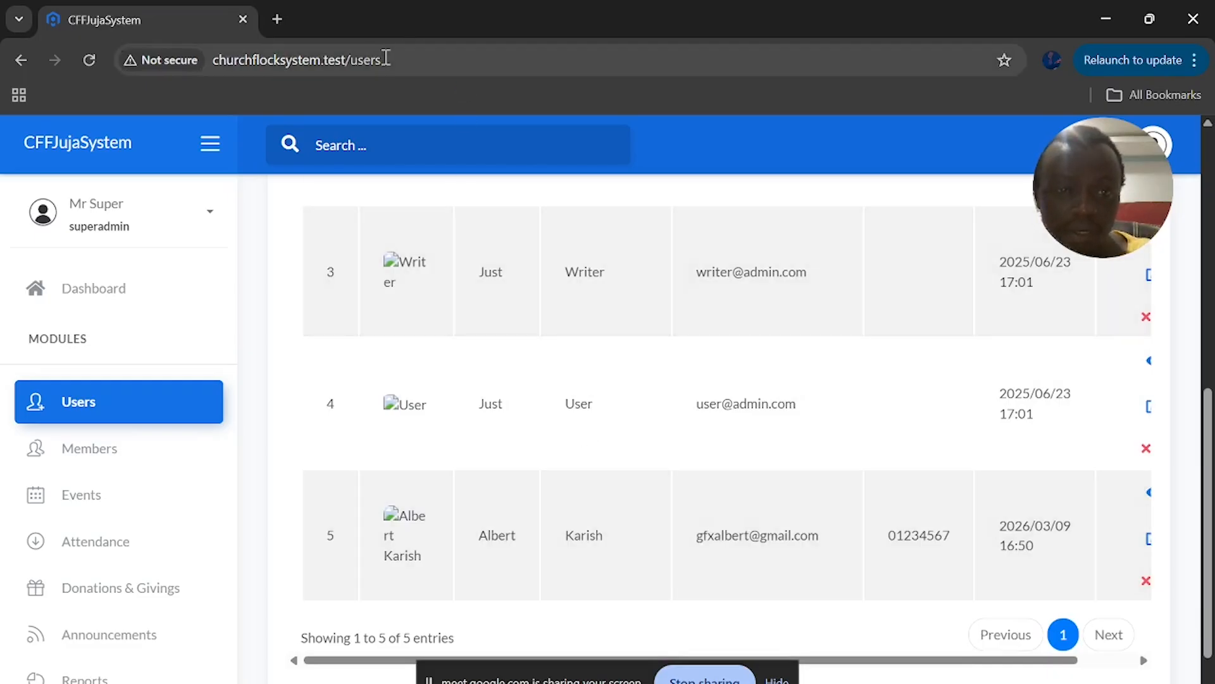
{"action": "left_click", "coordinate": [385, 59]}
{"action": "key", "text": "ctrl+c"}
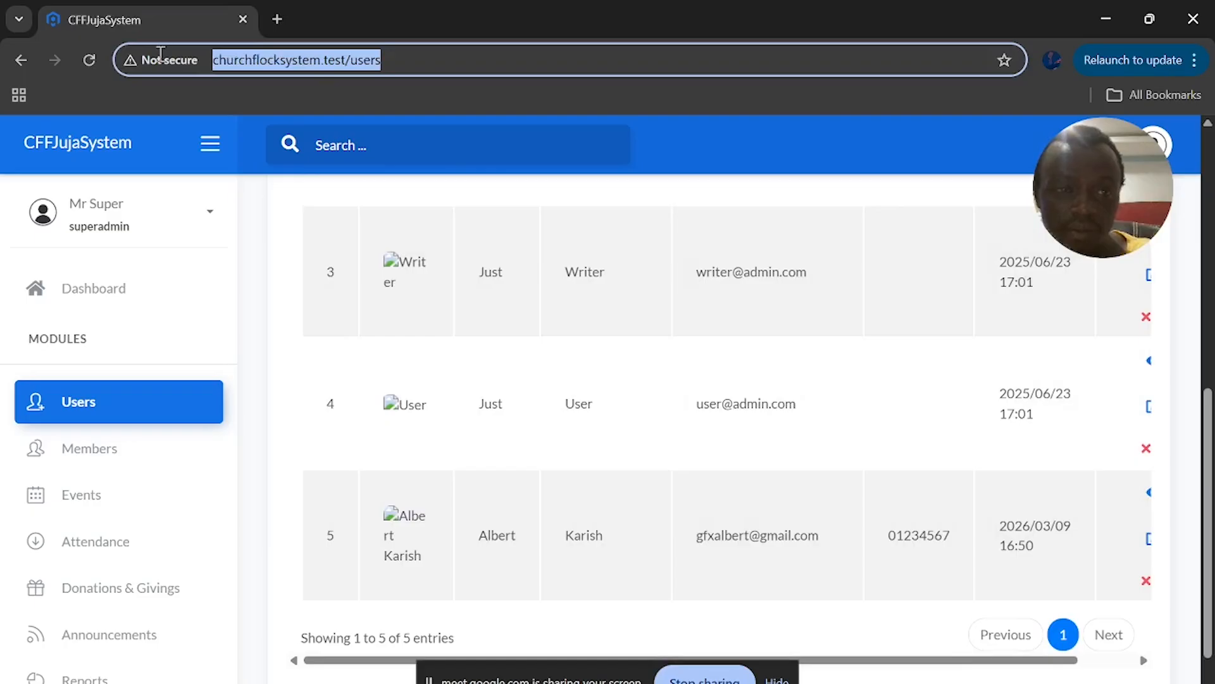
Load the copied Users page address in a new incognito window, reaching the login screen
{"action": "key", "text": "ctrl+shift+n"}
{"action": "key", "text": "ctrl+v"}
{"action": "key", "text": "Return"}
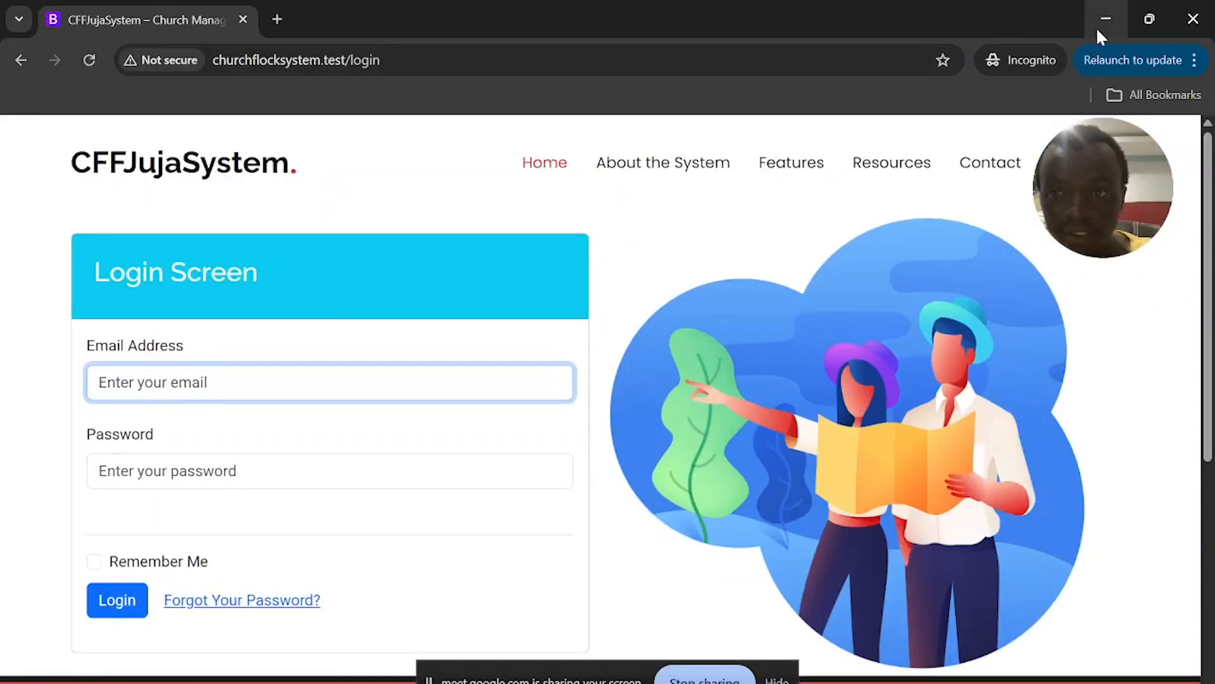
Copy the new user's email from row 5 into the login Email Address field and paste the password
{"action": "left_click", "coordinate": [1096, 26]}
{"action": "left_click_drag", "start_coordinate": [826, 538], "coordinate": [698, 530]}
{"action": "key", "text": "ctrl+c"}
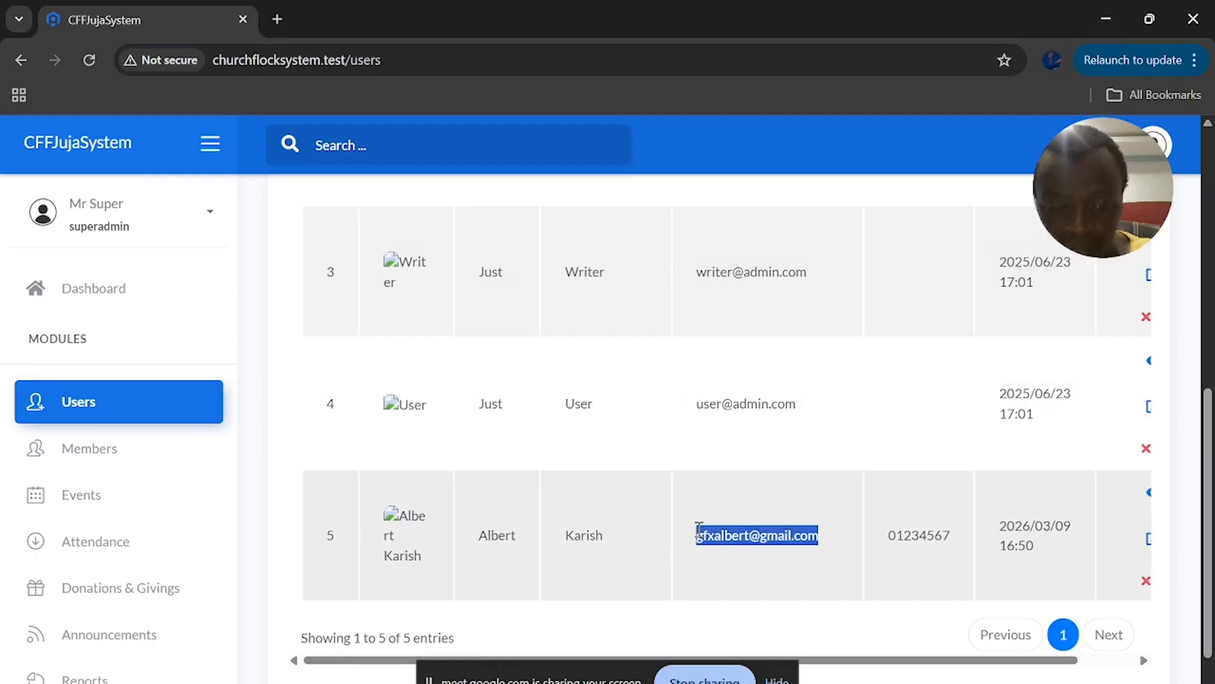
{"action": "key", "text": "alt+Tab"}
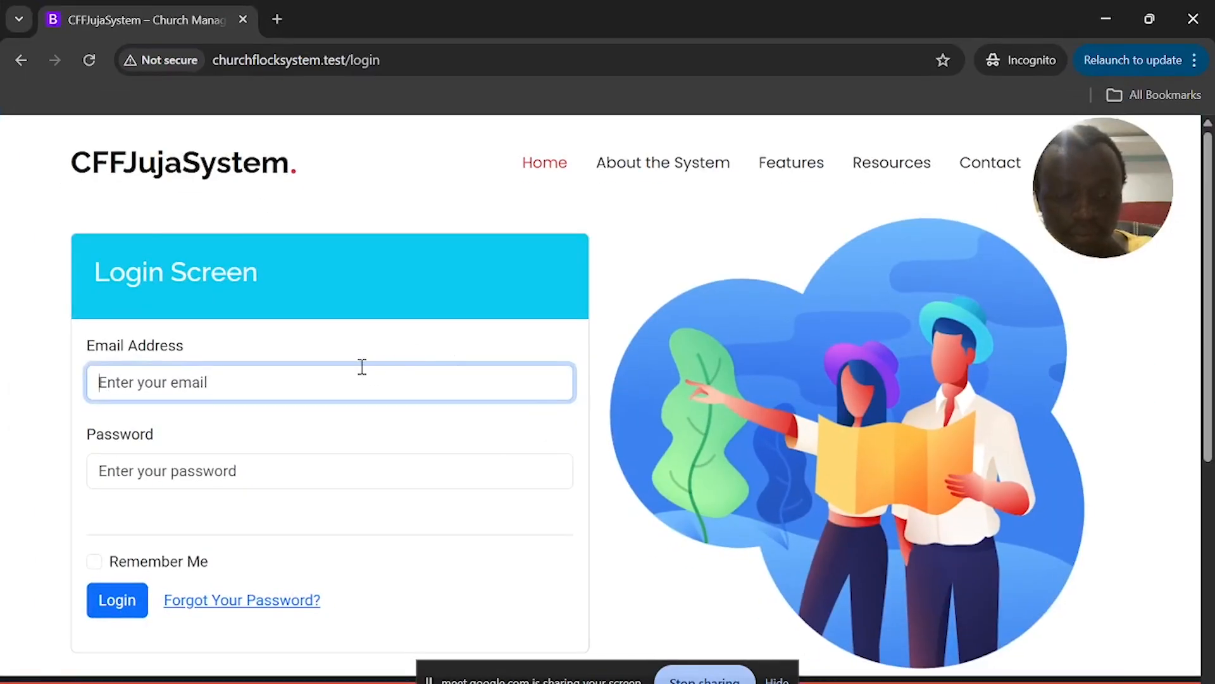
{"action": "key", "text": "ctrl+v"}
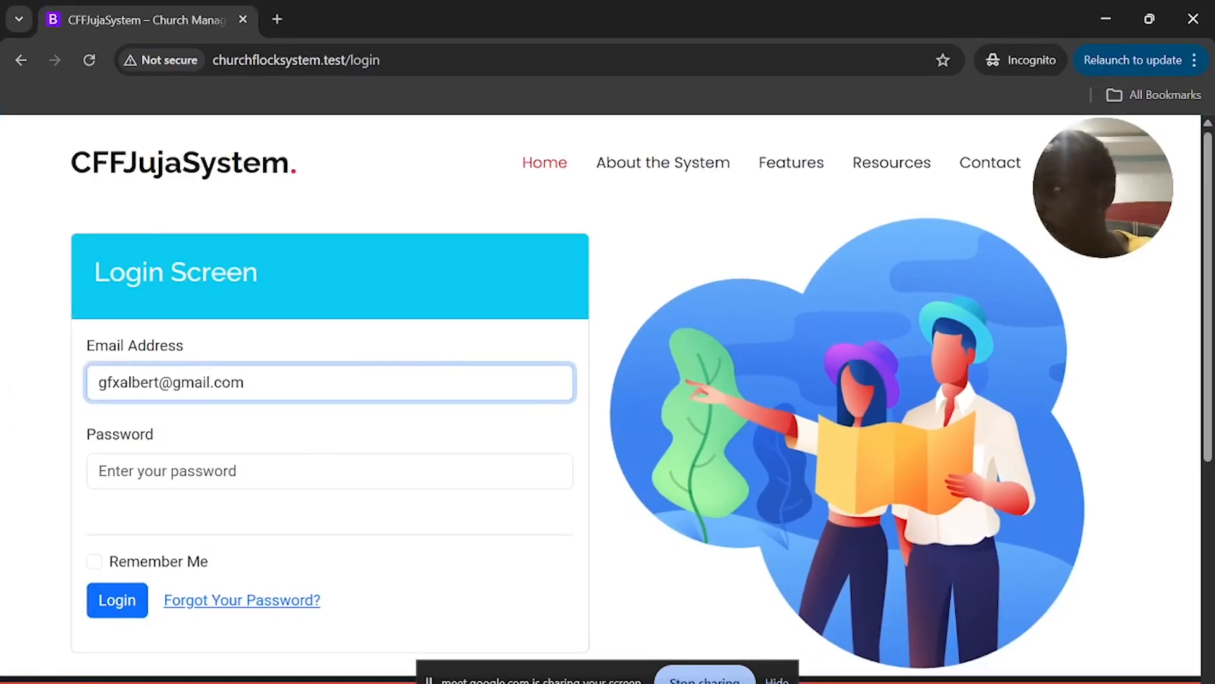
{"action": "key", "text": "alt+Tab"}
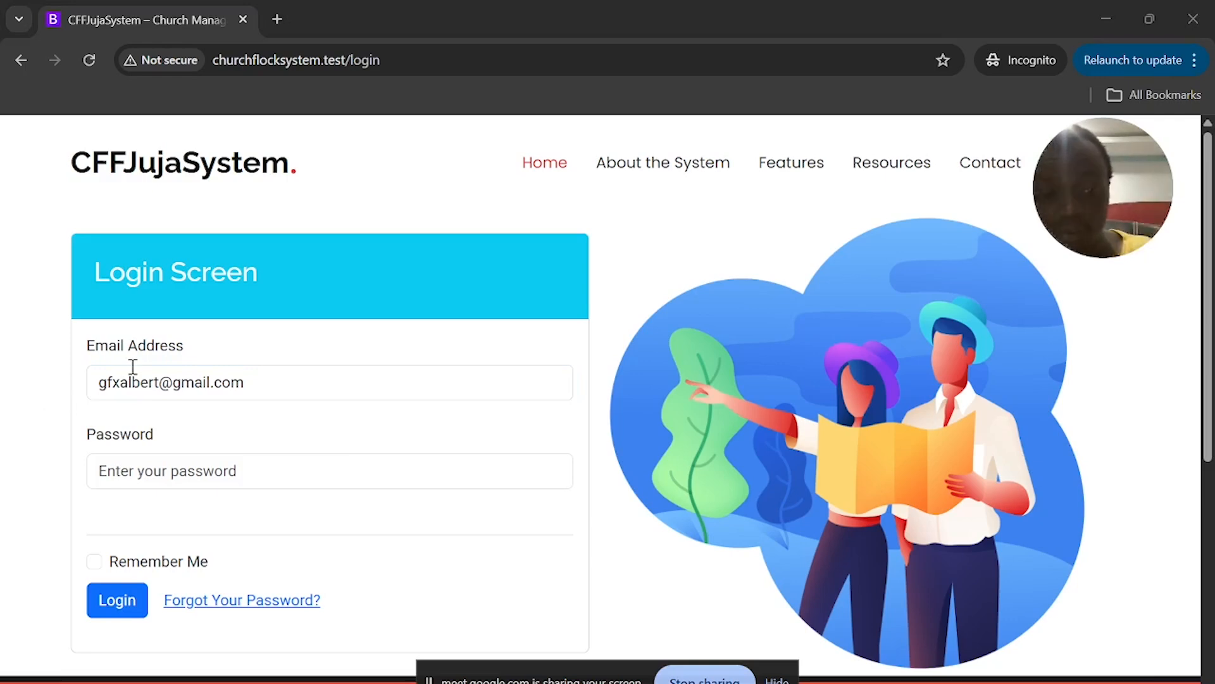
{"action": "left_click", "coordinate": [153, 476]}
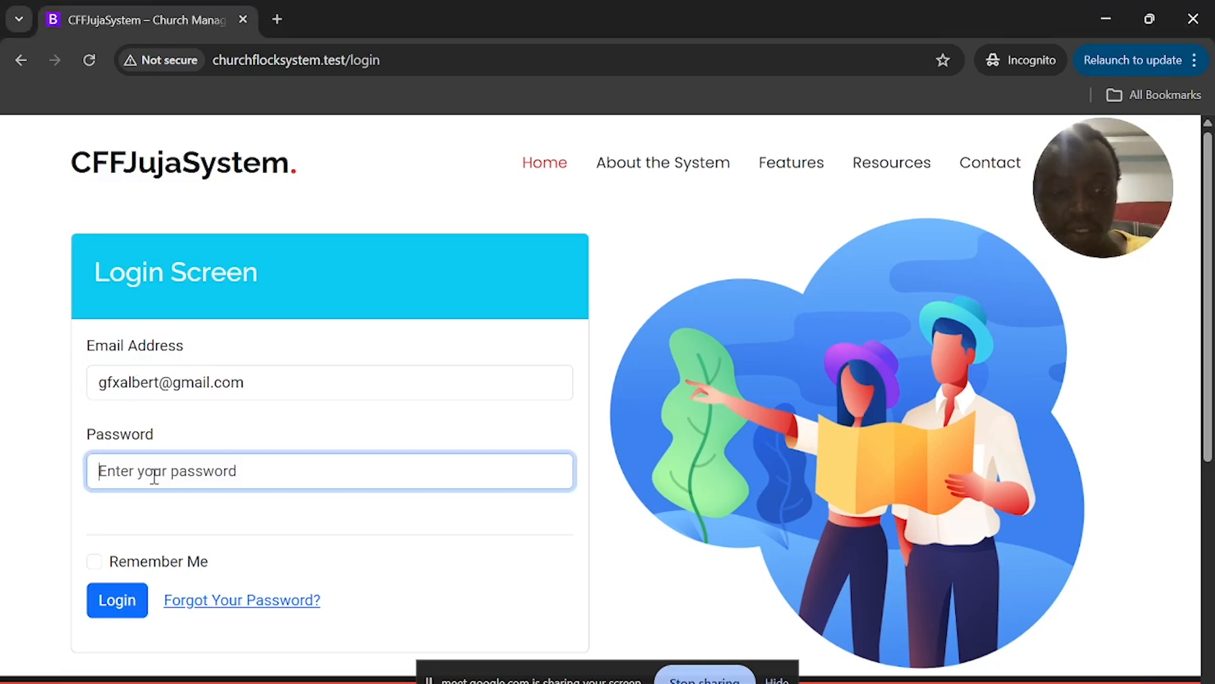
{"action": "key", "text": "ctrl+v"}
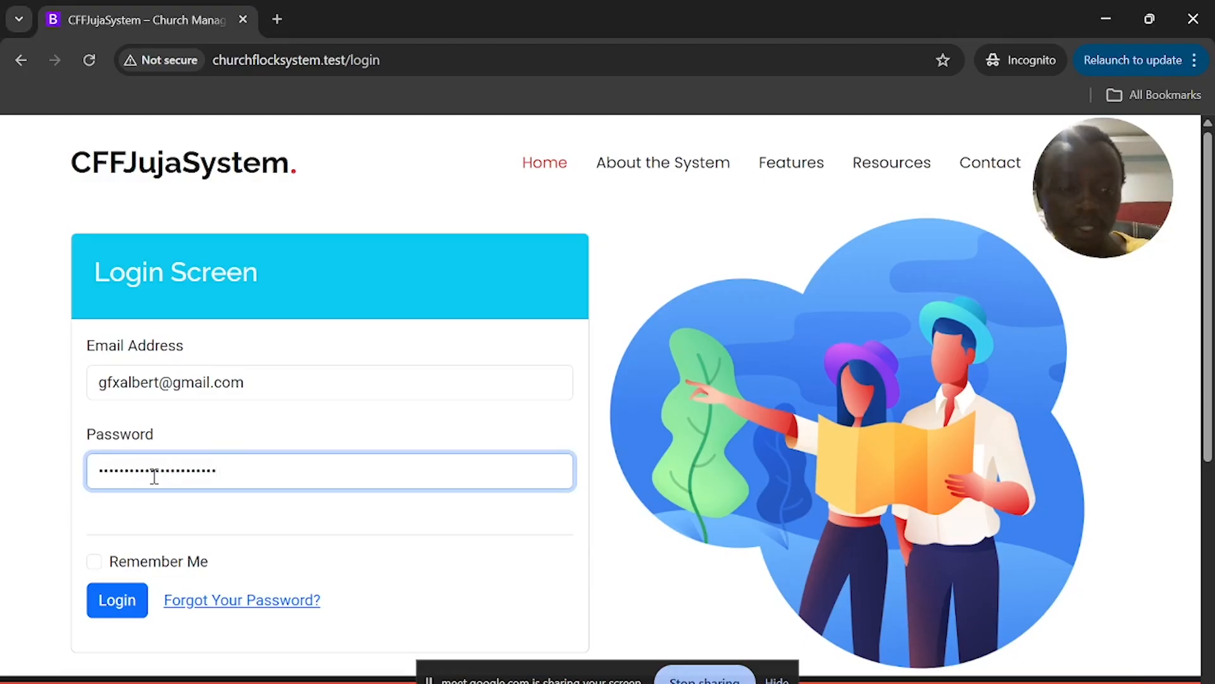
Log in as the new user and check that the Users table's Action column offers only view actions
{"action": "left_click", "coordinate": [117, 601]}
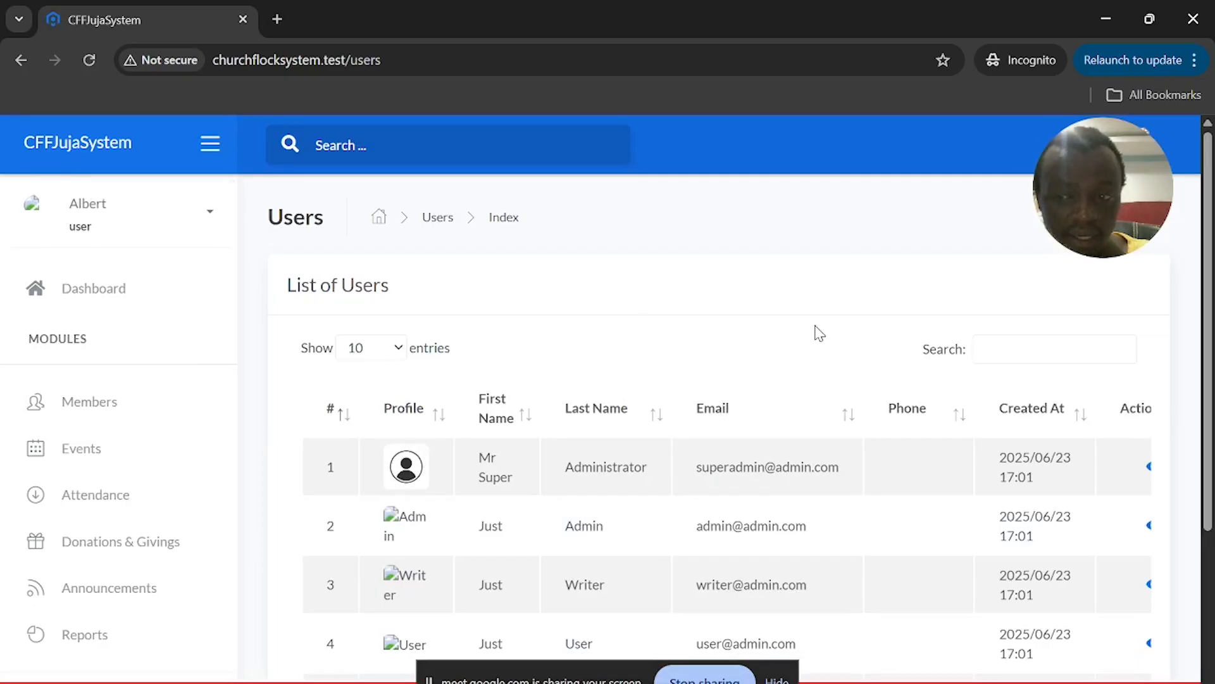
{"action": "scroll", "coordinate": [816, 405], "scroll_direction": "right", "scroll_amount": 2}
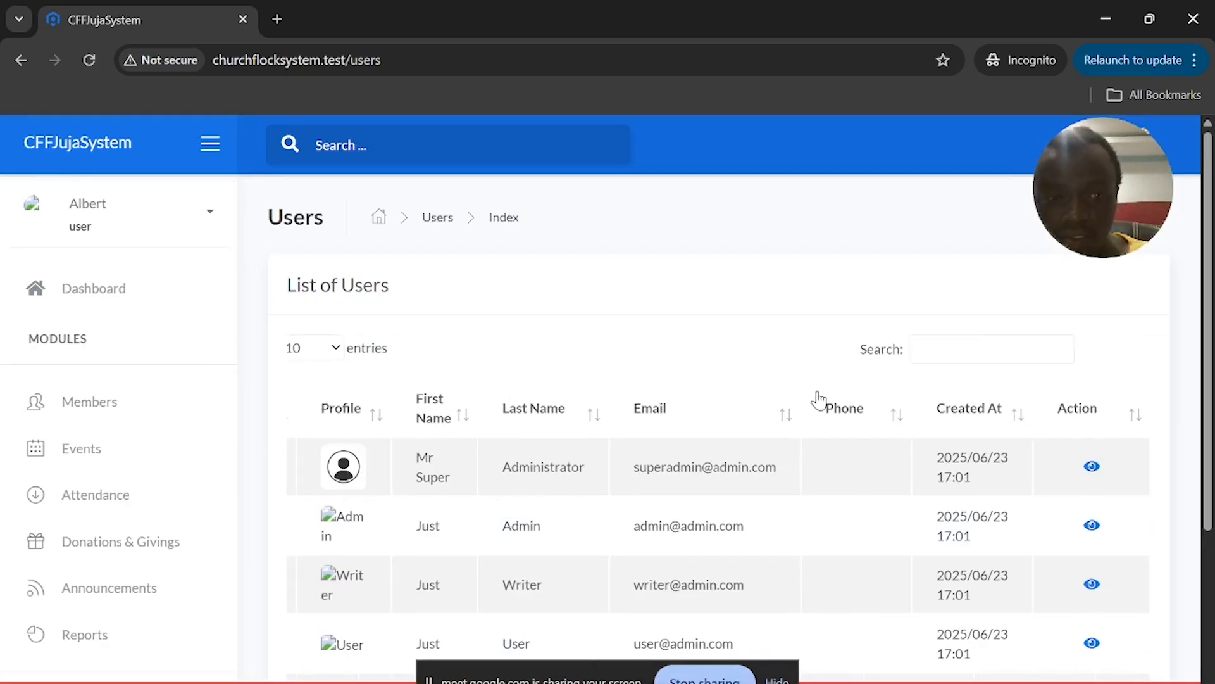
{"action": "scroll", "coordinate": [818, 400], "scroll_direction": "left", "scroll_amount": 2}
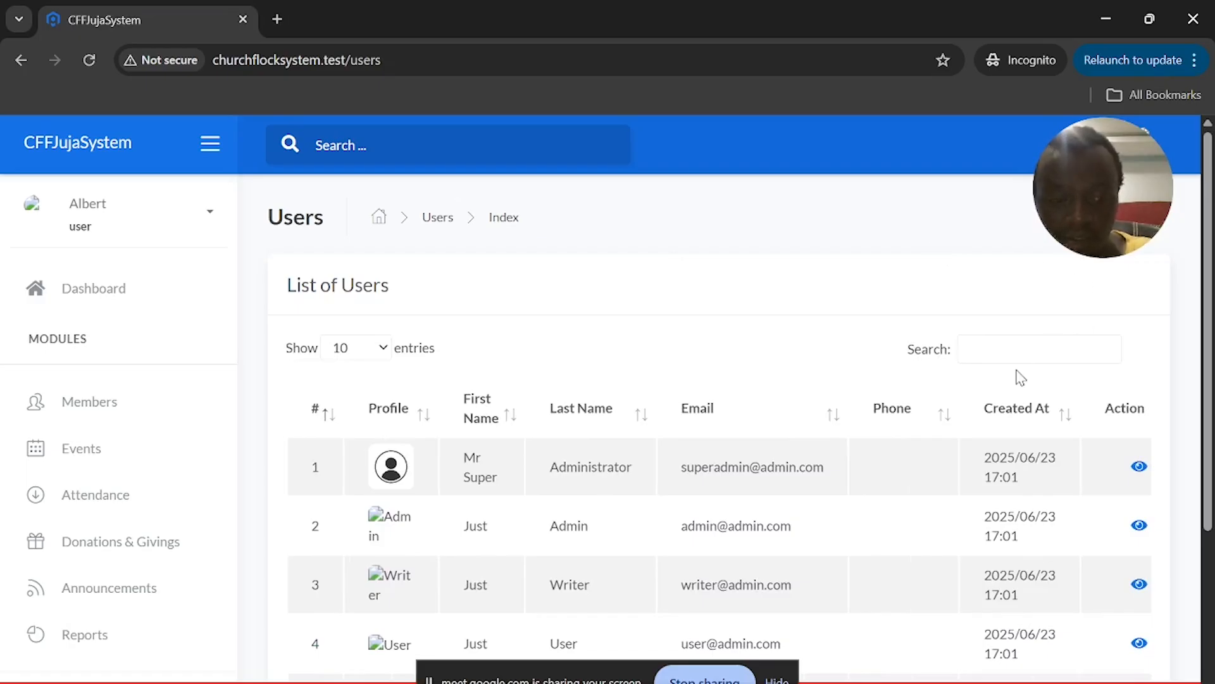
{"action": "key", "text": "alt+Tab"}
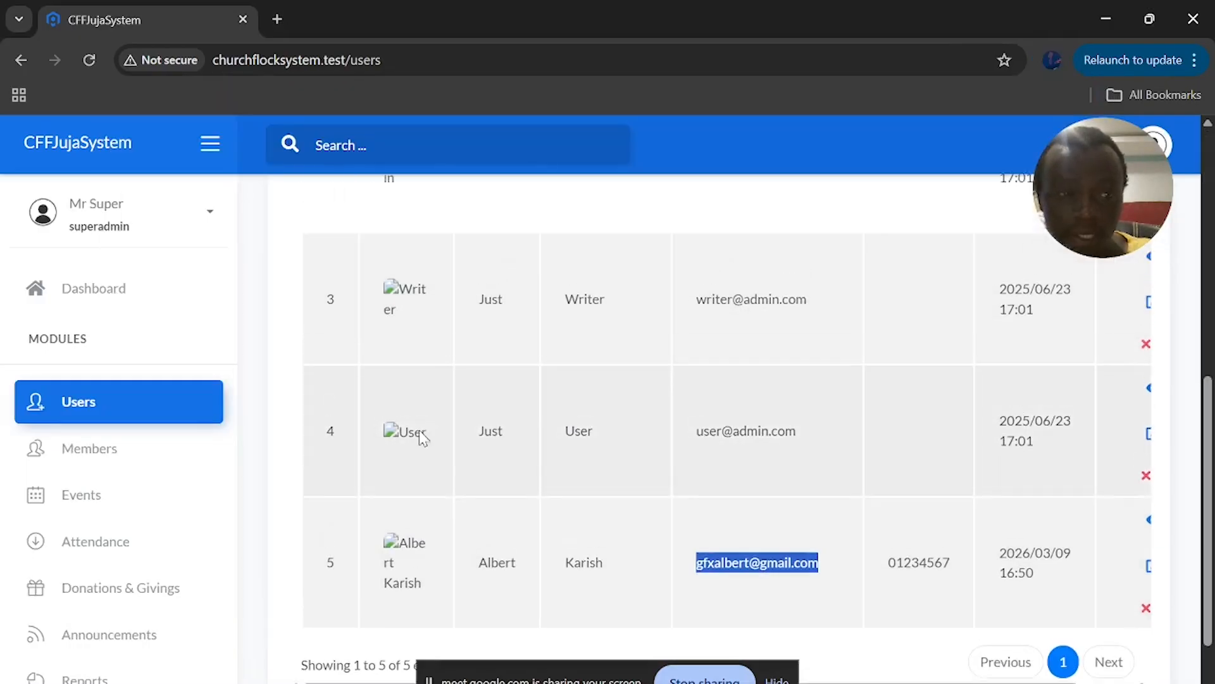
In the superadmin window, scroll the Users table to inspect its edit and delete actions
{"action": "scroll", "coordinate": [421, 434], "scroll_direction": "up", "scroll_amount": 10}
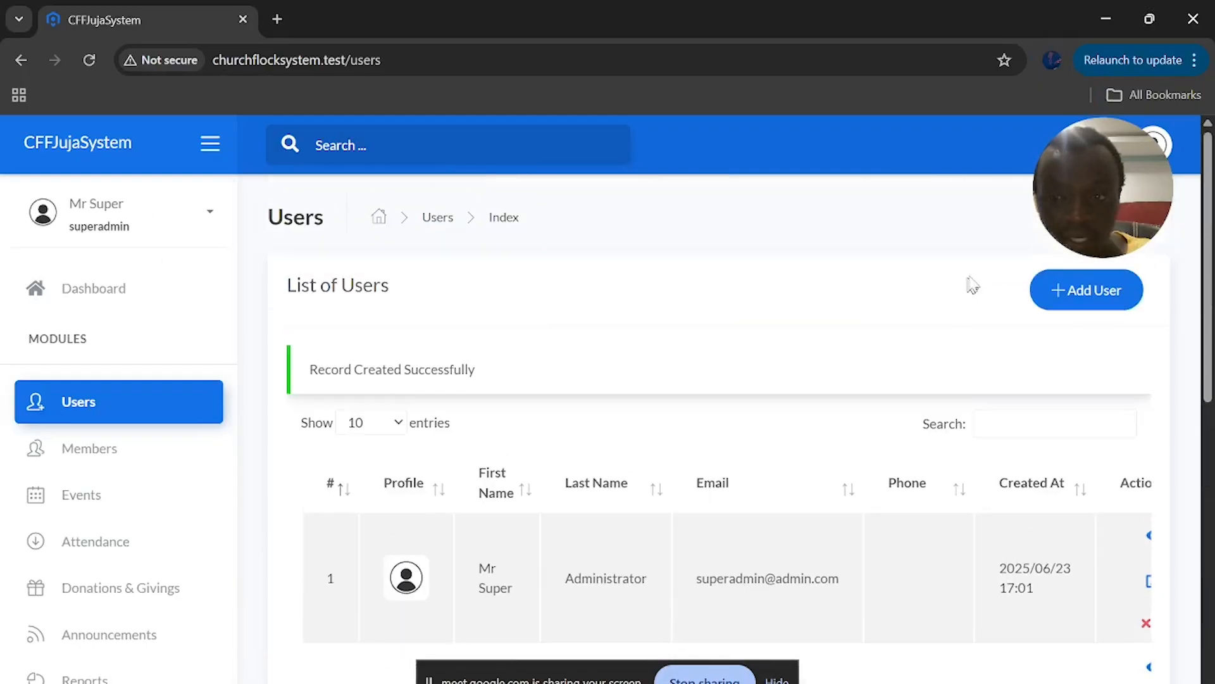
{"action": "scroll", "coordinate": [775, 447], "scroll_direction": "right", "scroll_amount": 2}
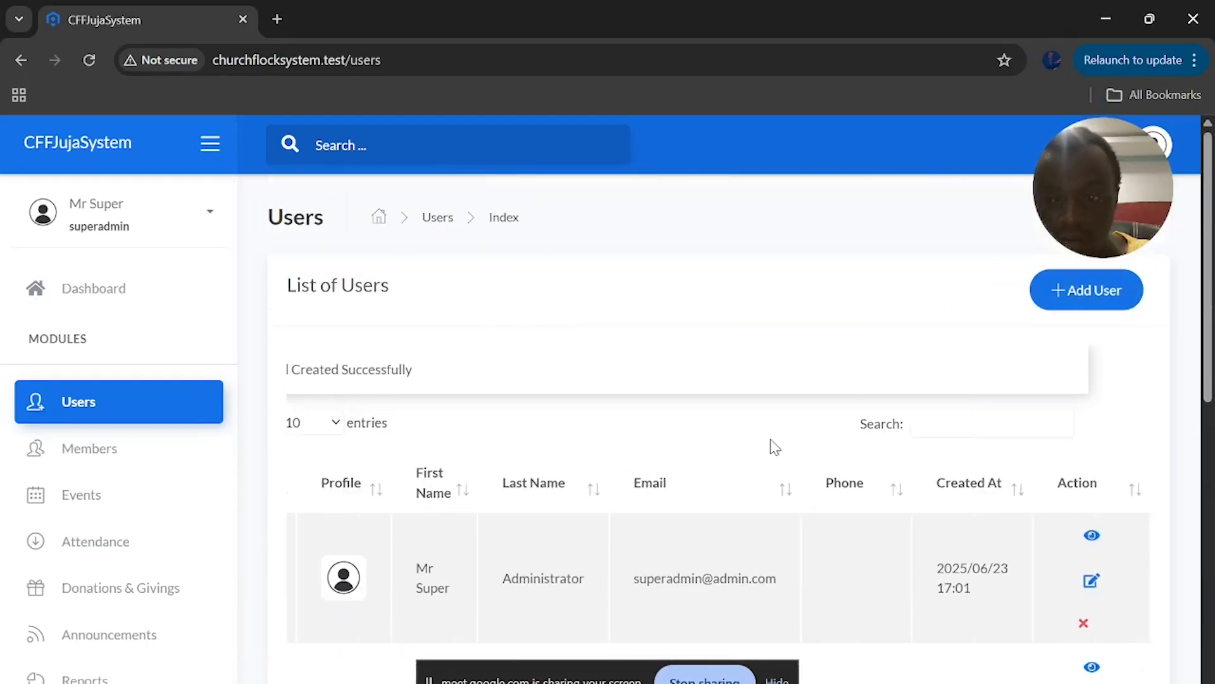
{"action": "scroll", "coordinate": [777, 434], "scroll_direction": "down", "scroll_amount": 1}
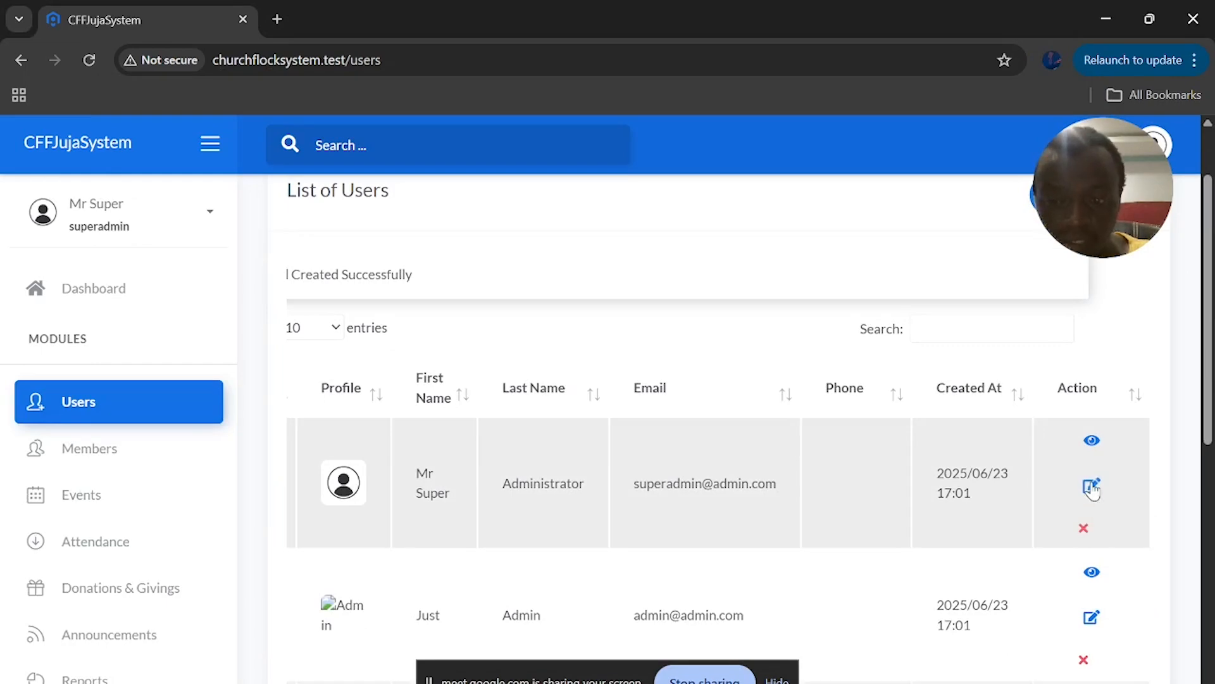
Return to the new user's private window and browse the Members list of IDs, phones and groups
{"action": "key", "text": "alt+Tab"}
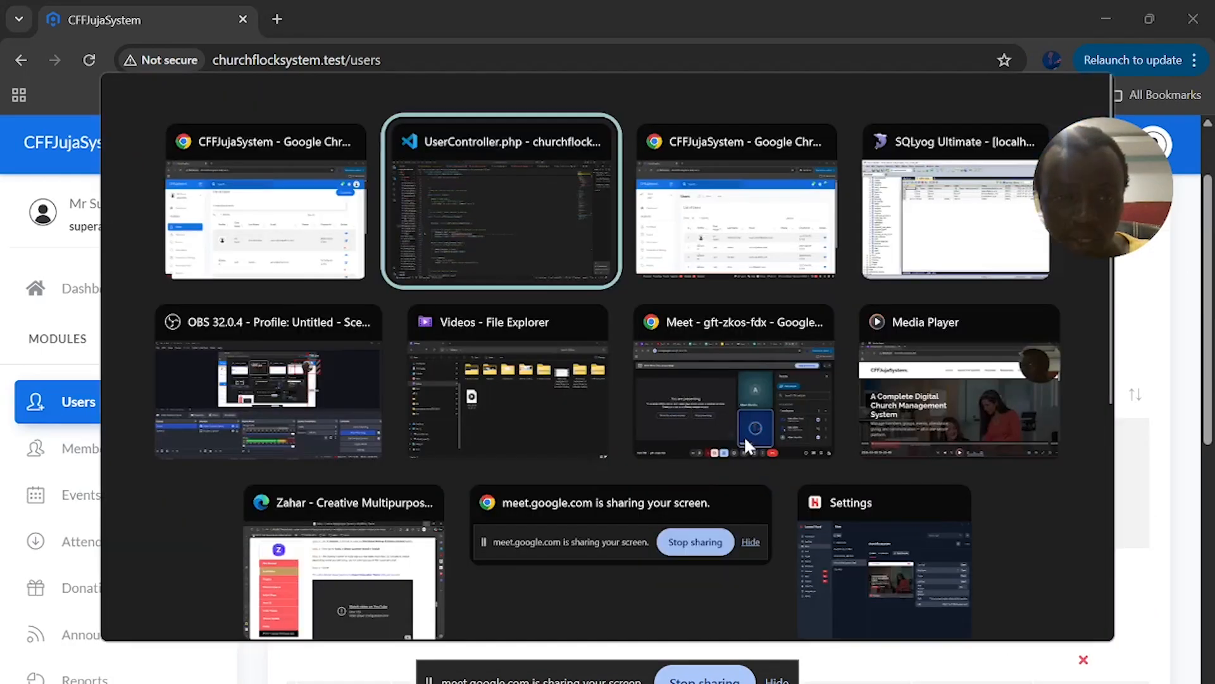
{"action": "key", "text": "alt+Tab"}
{"action": "scroll", "coordinate": [635, 426], "scroll_direction": "down", "scroll_amount": 3}
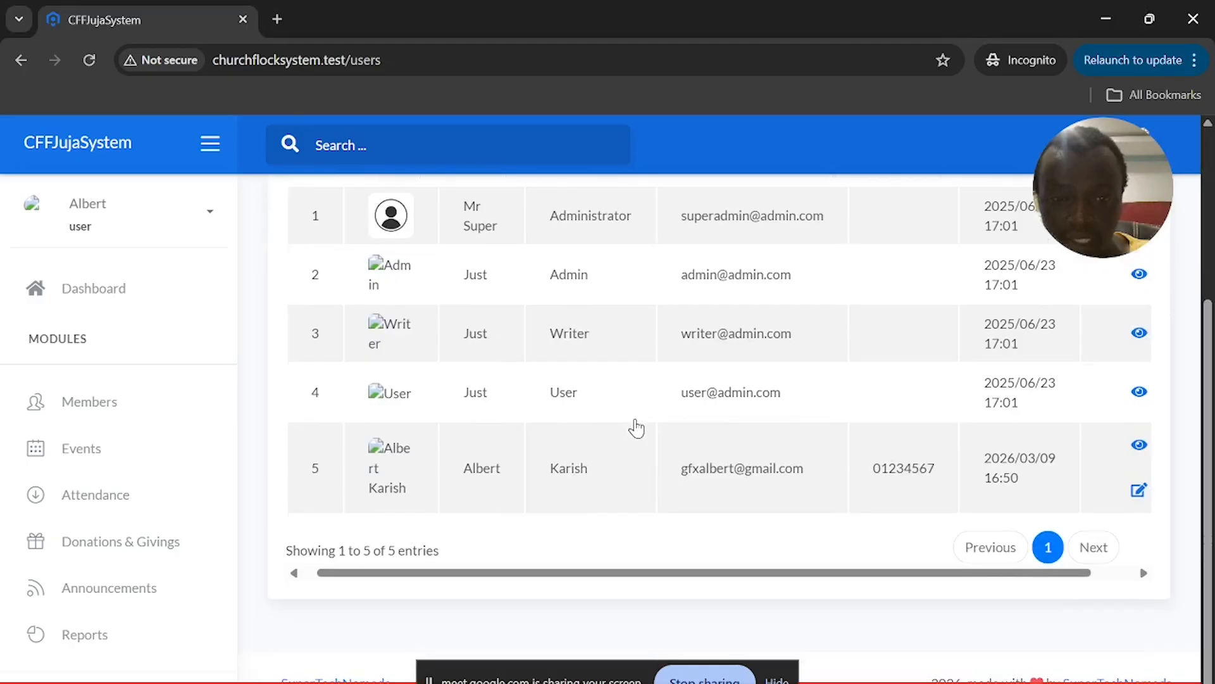
{"action": "scroll", "coordinate": [635, 426], "scroll_direction": "up", "scroll_amount": 2}
{"action": "scroll", "coordinate": [633, 420], "scroll_direction": "up", "scroll_amount": 1}
{"action": "scroll", "coordinate": [728, 455], "scroll_direction": "right", "scroll_amount": 1}
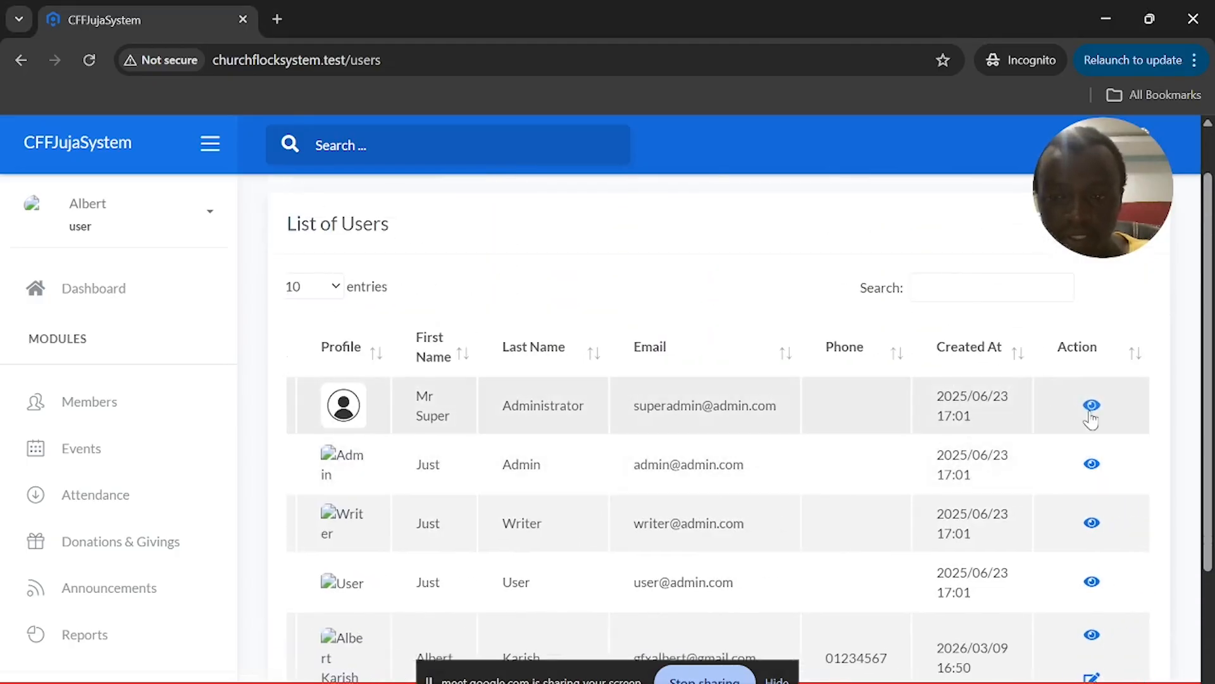
{"action": "scroll", "coordinate": [1091, 419], "scroll_direction": "down", "scroll_amount": 3}
{"action": "scroll", "coordinate": [440, 421], "scroll_direction": "down", "scroll_amount": 1}
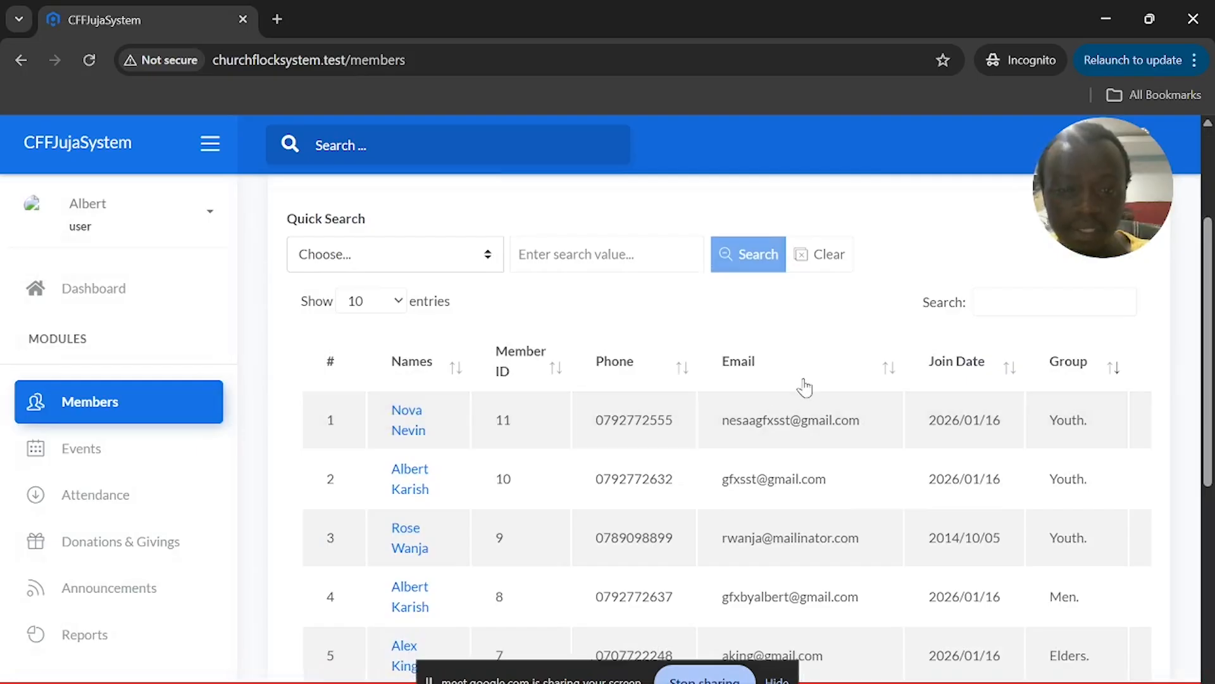
{"action": "scroll", "coordinate": [889, 378], "scroll_direction": "up", "scroll_amount": 3}
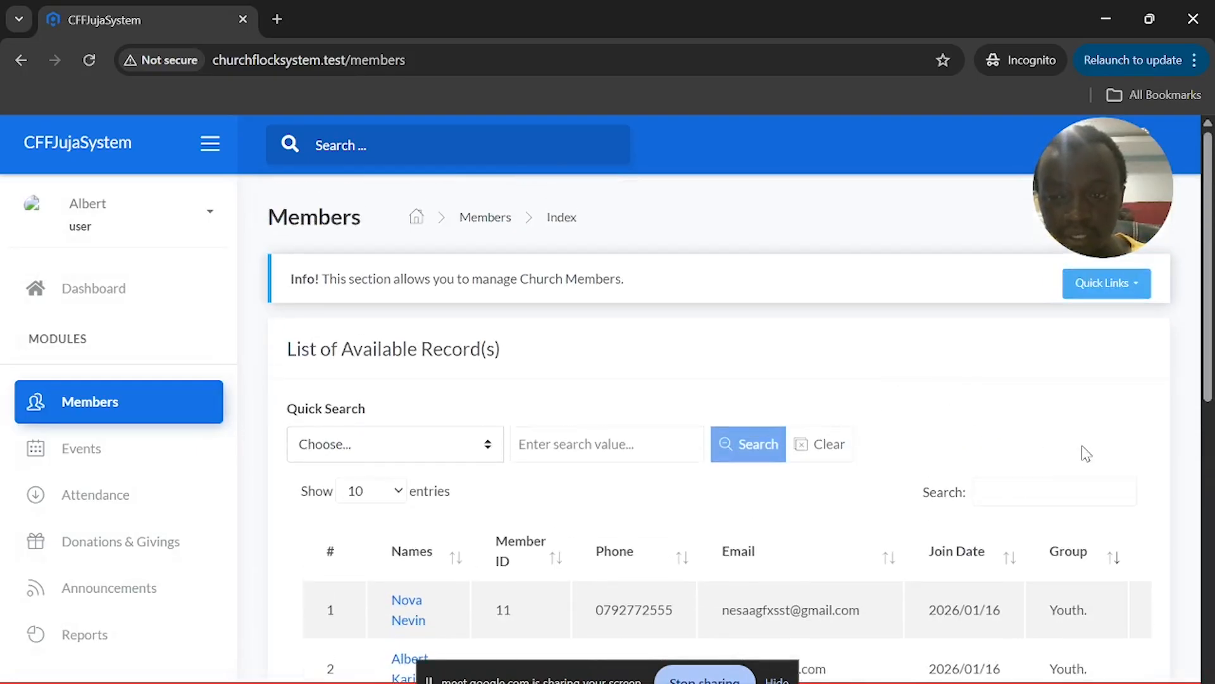
Minimize the private window and expand System Parameters in the superadmin's sidebar
{"action": "left_click", "coordinate": [1114, 18]}
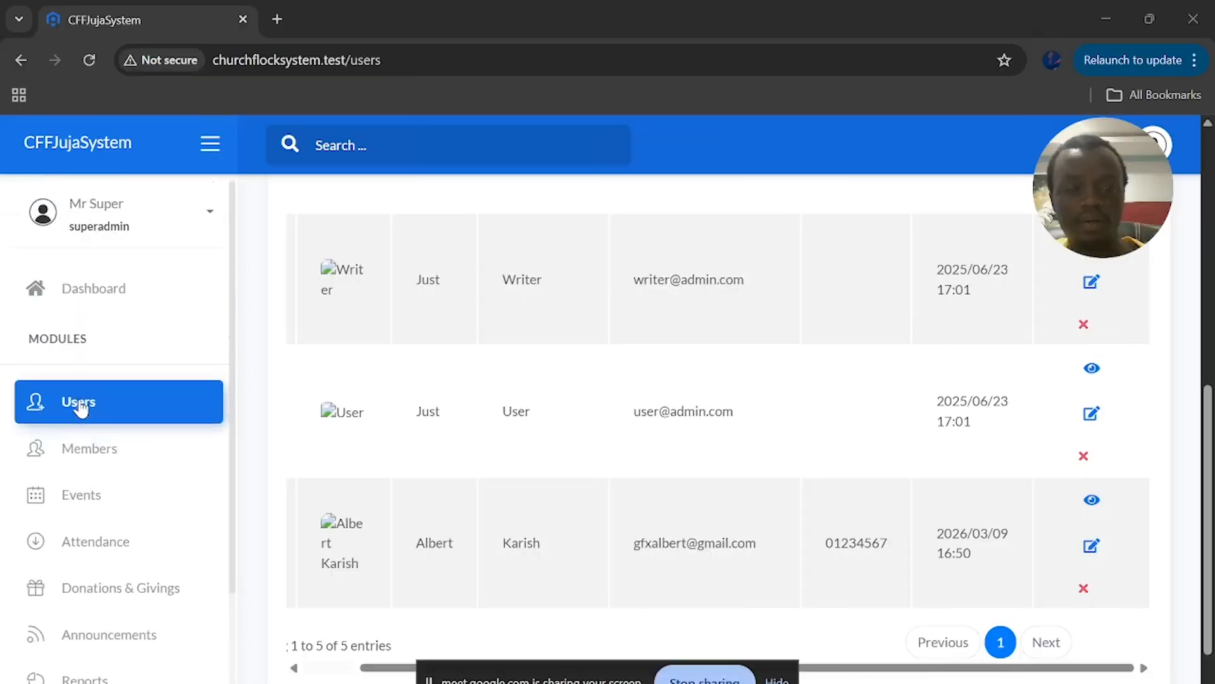
{"action": "scroll", "coordinate": [81, 405], "scroll_direction": "down", "scroll_amount": 2}
{"action": "left_click", "coordinate": [116, 562]}
{"action": "scroll", "coordinate": [119, 565], "scroll_direction": "down", "scroll_amount": 2}
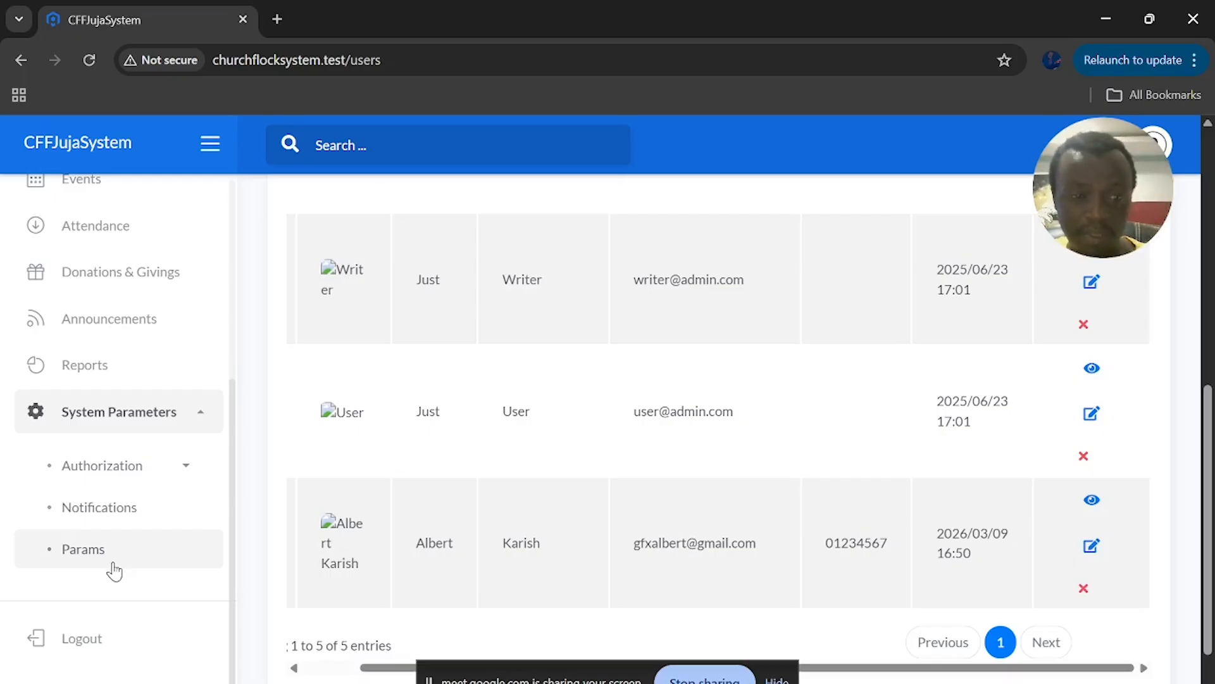
{"action": "scroll", "coordinate": [113, 568], "scroll_direction": "up", "scroll_amount": 5}
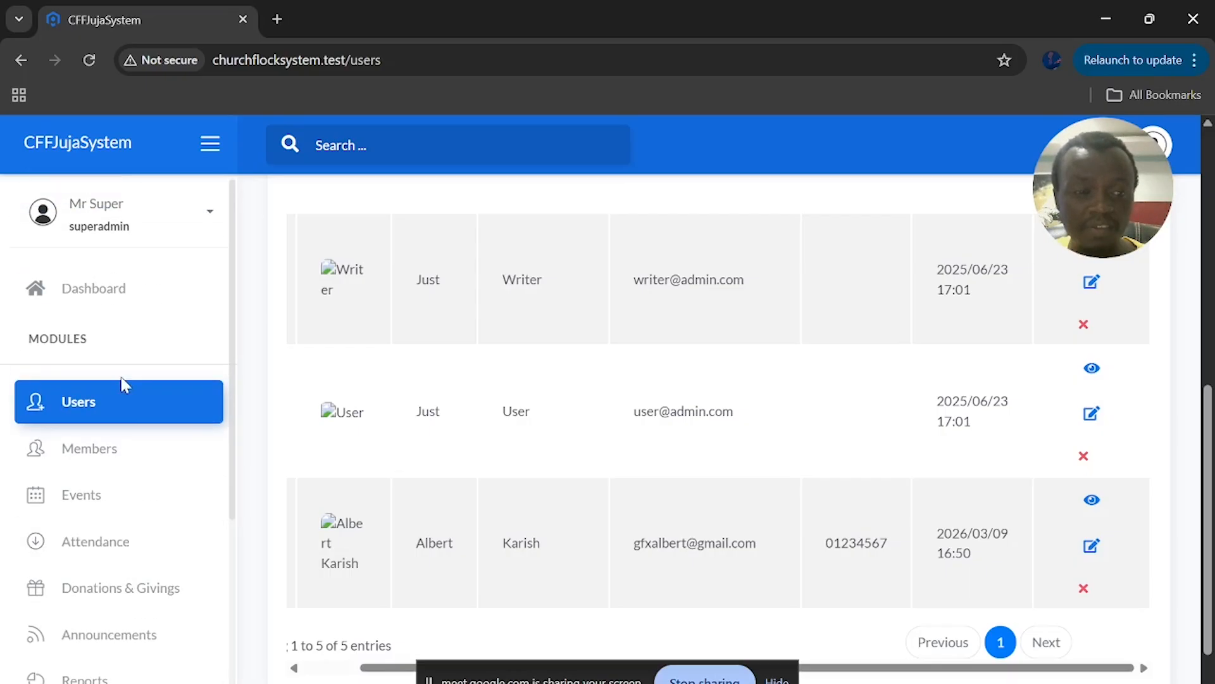
Reload Users, then use the browser's Back option to return to the Members page
{"action": "left_click", "coordinate": [111, 400]}
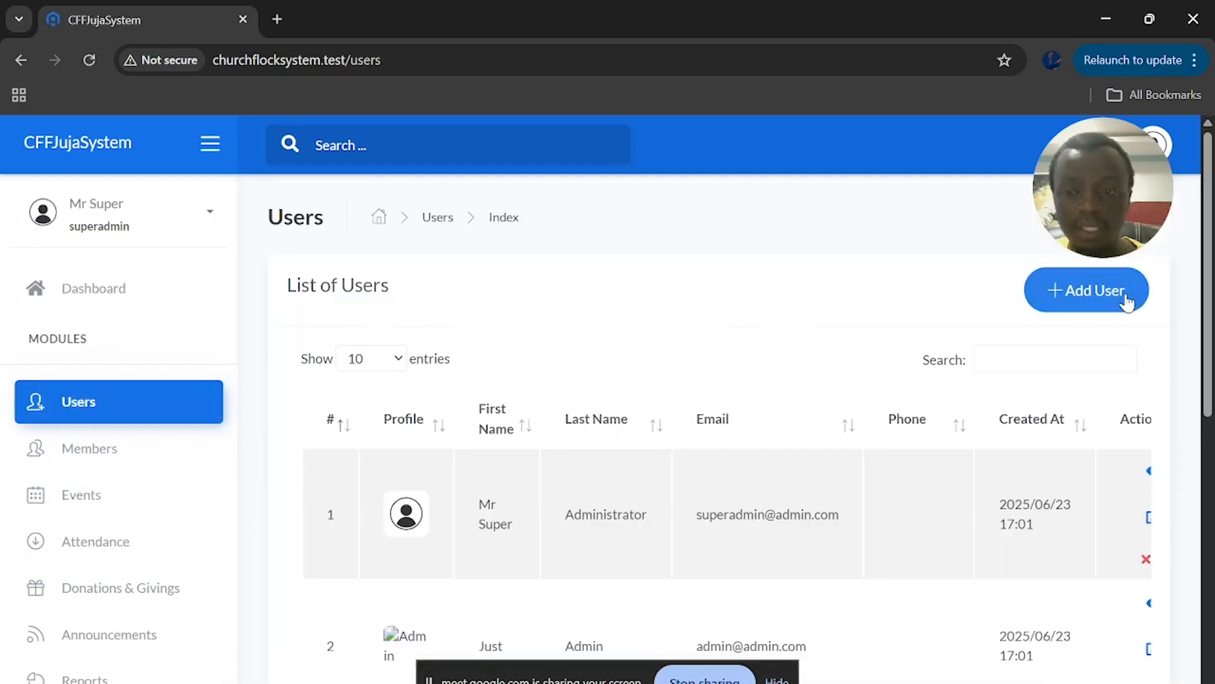
{"action": "scroll", "coordinate": [924, 356], "scroll_direction": "down", "scroll_amount": 2}
{"action": "right_click", "coordinate": [925, 355]}
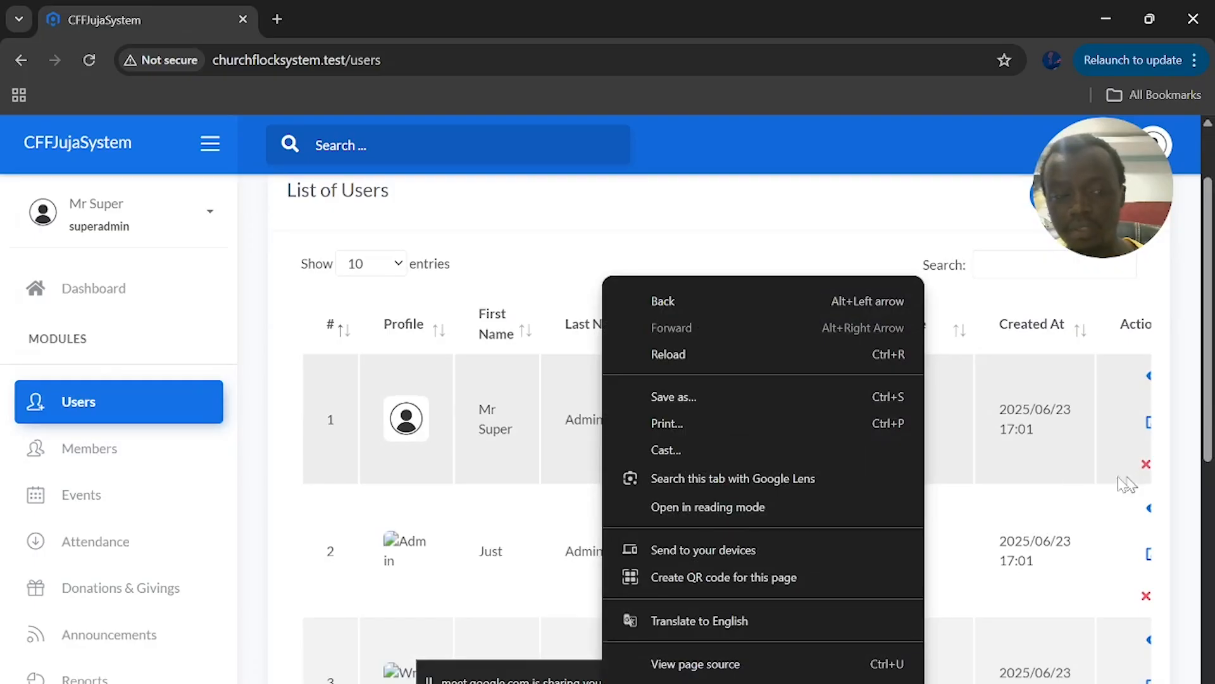
{"action": "left_click", "coordinate": [124, 461]}
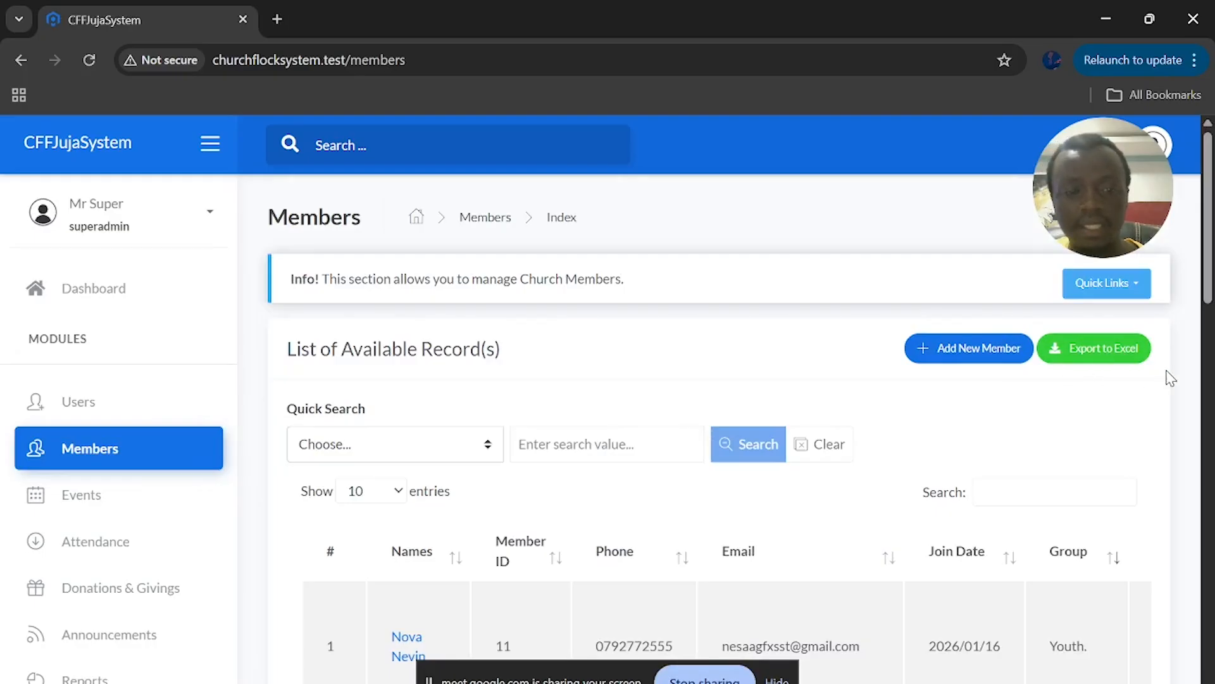
{"action": "scroll", "coordinate": [117, 483], "scroll_direction": "down", "scroll_amount": 3}
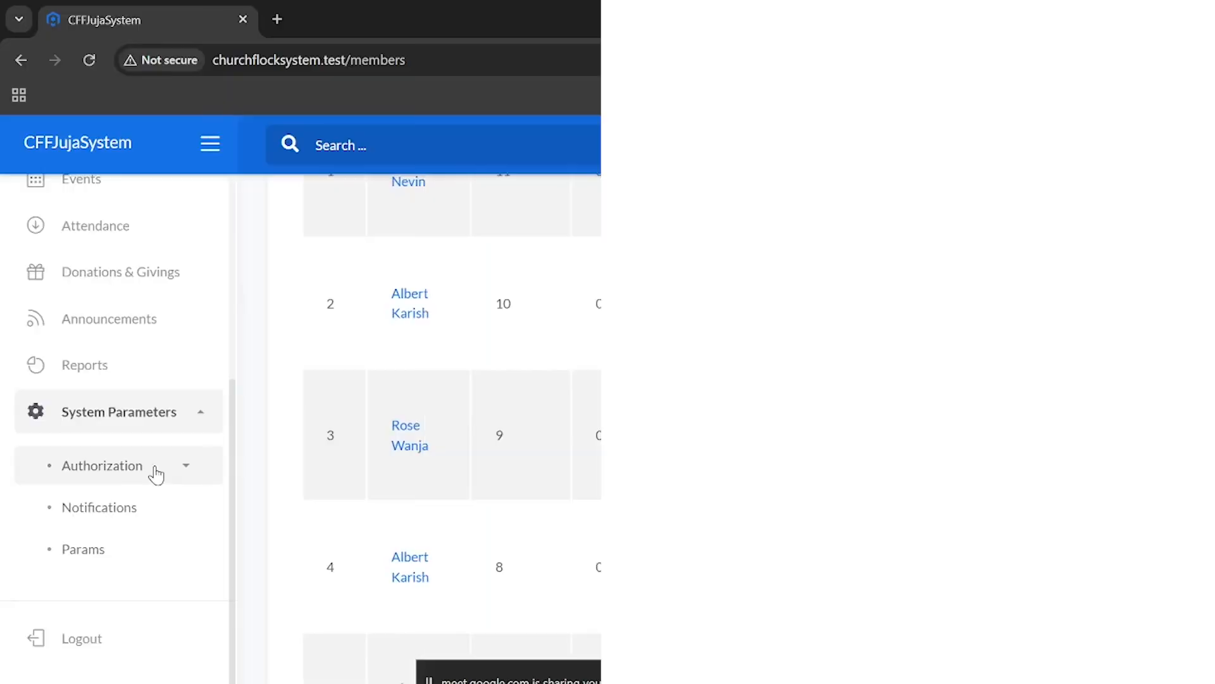
Open Authorization > Permissions, review the 55 permissions through page 2, then return to Users
{"action": "left_click", "coordinate": [131, 479]}
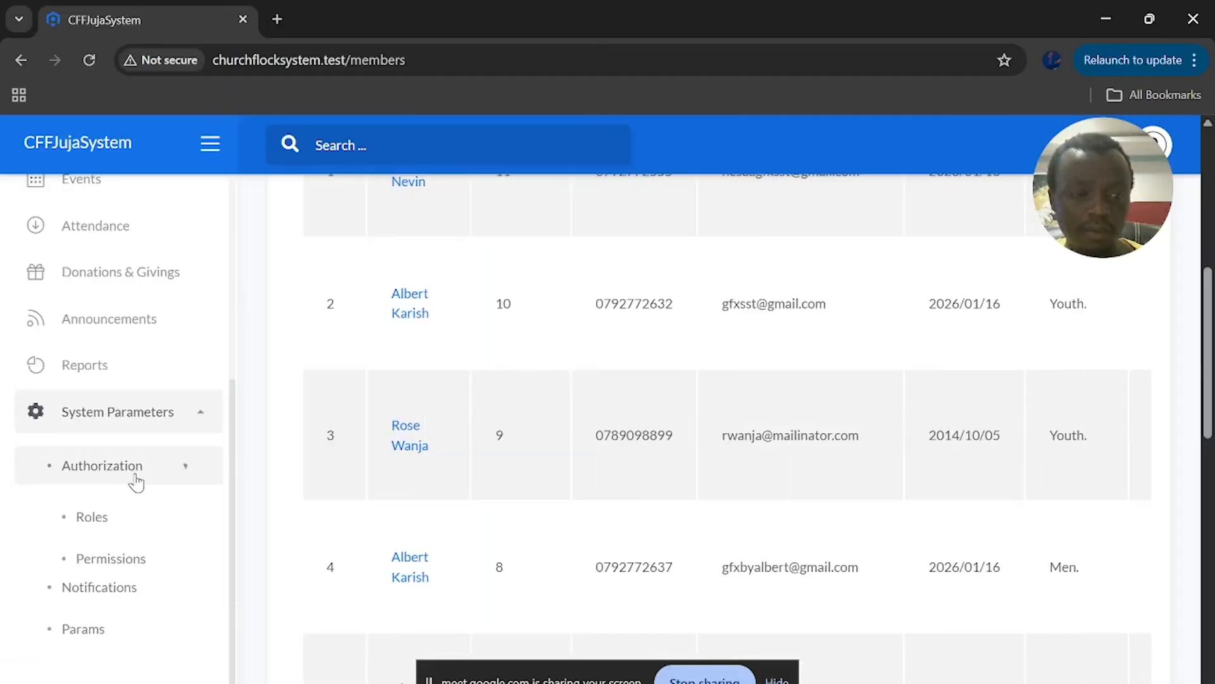
{"action": "left_click", "coordinate": [133, 567]}
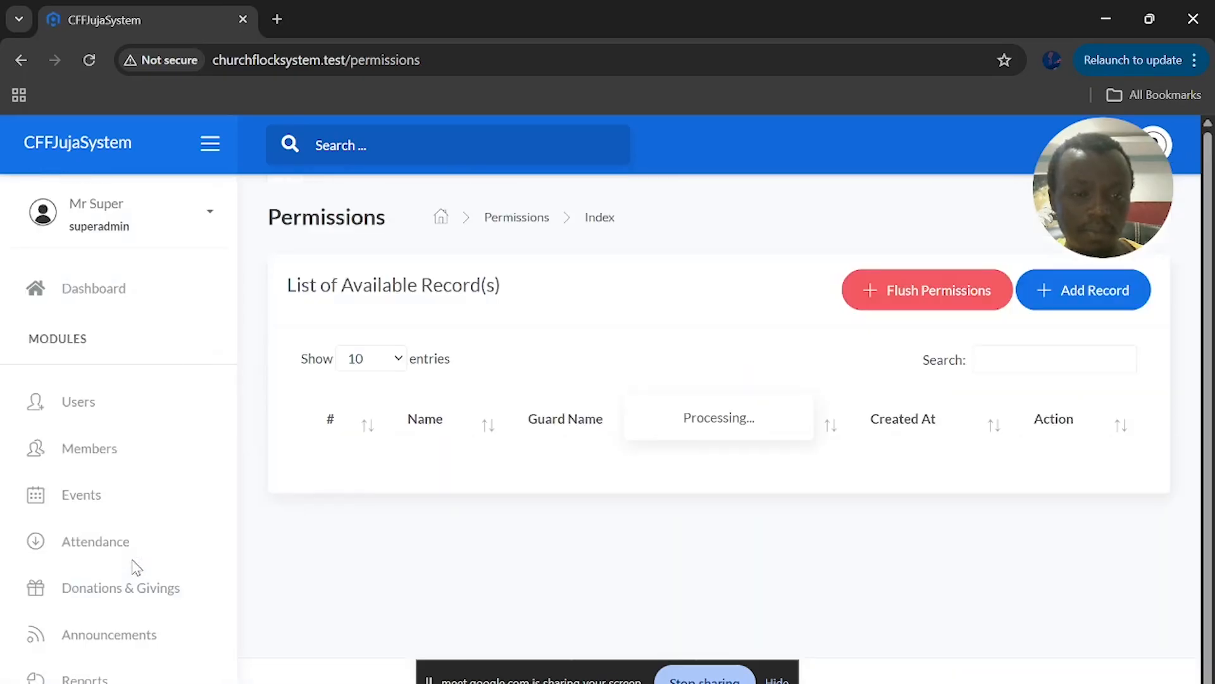
{"action": "scroll", "coordinate": [480, 424], "scroll_direction": "down", "scroll_amount": 10}
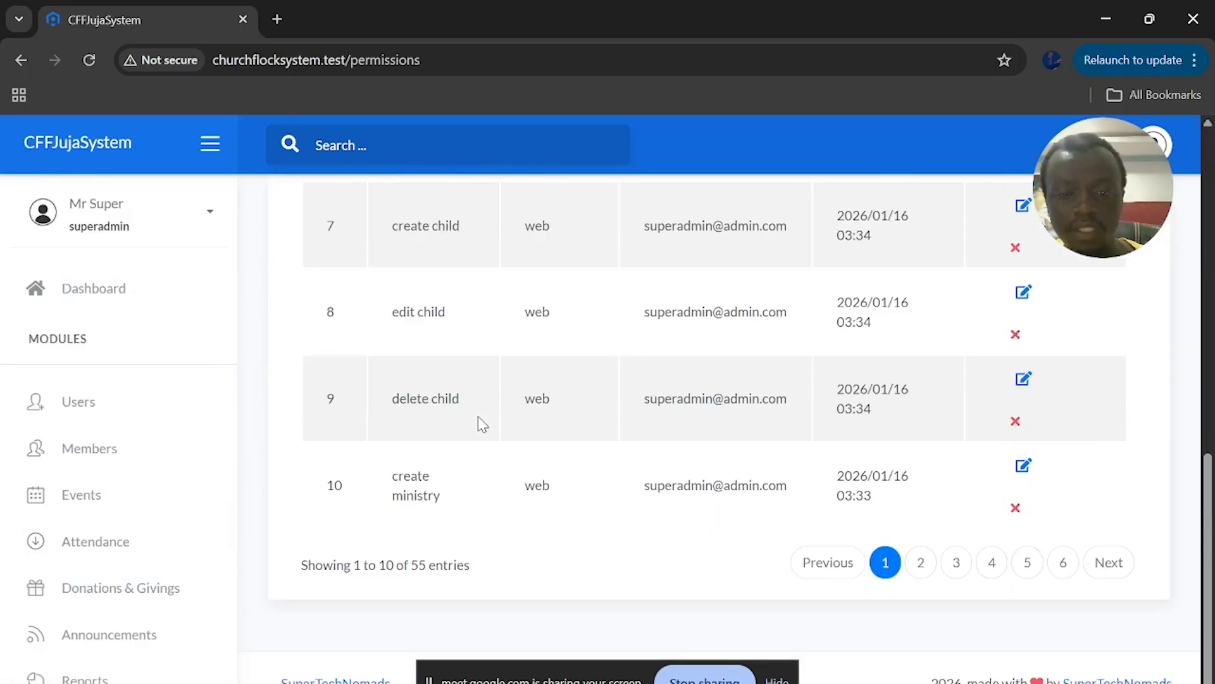
{"action": "left_click", "coordinate": [919, 573]}
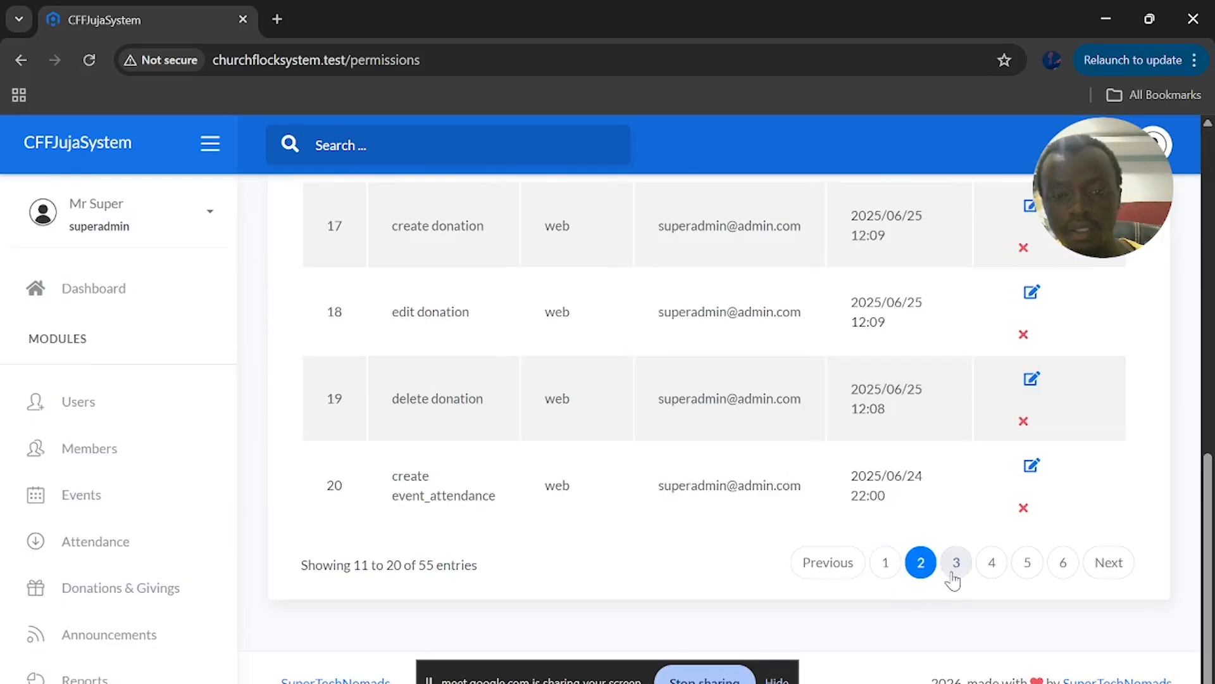
{"action": "scroll", "coordinate": [700, 468], "scroll_direction": "up", "scroll_amount": 10}
{"action": "scroll", "coordinate": [699, 472], "scroll_direction": "down", "scroll_amount": 4}
{"action": "scroll", "coordinate": [700, 473], "scroll_direction": "up", "scroll_amount": 4}
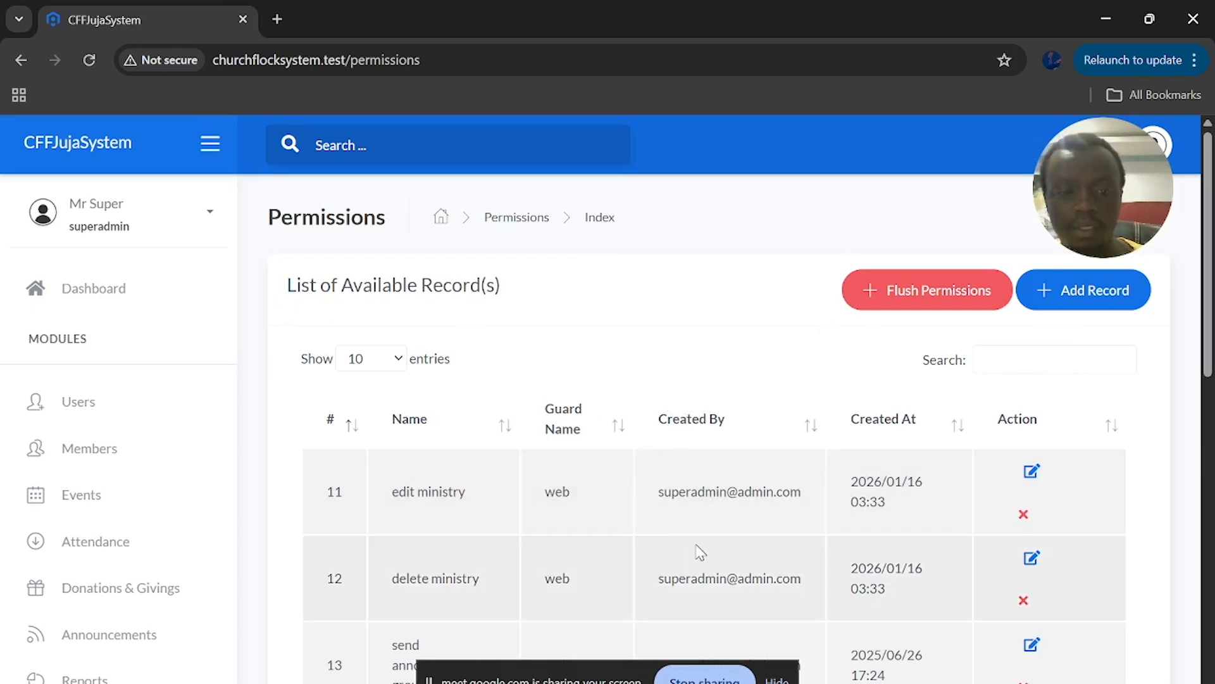
{"action": "scroll", "coordinate": [127, 538], "scroll_direction": "down", "scroll_amount": 4}
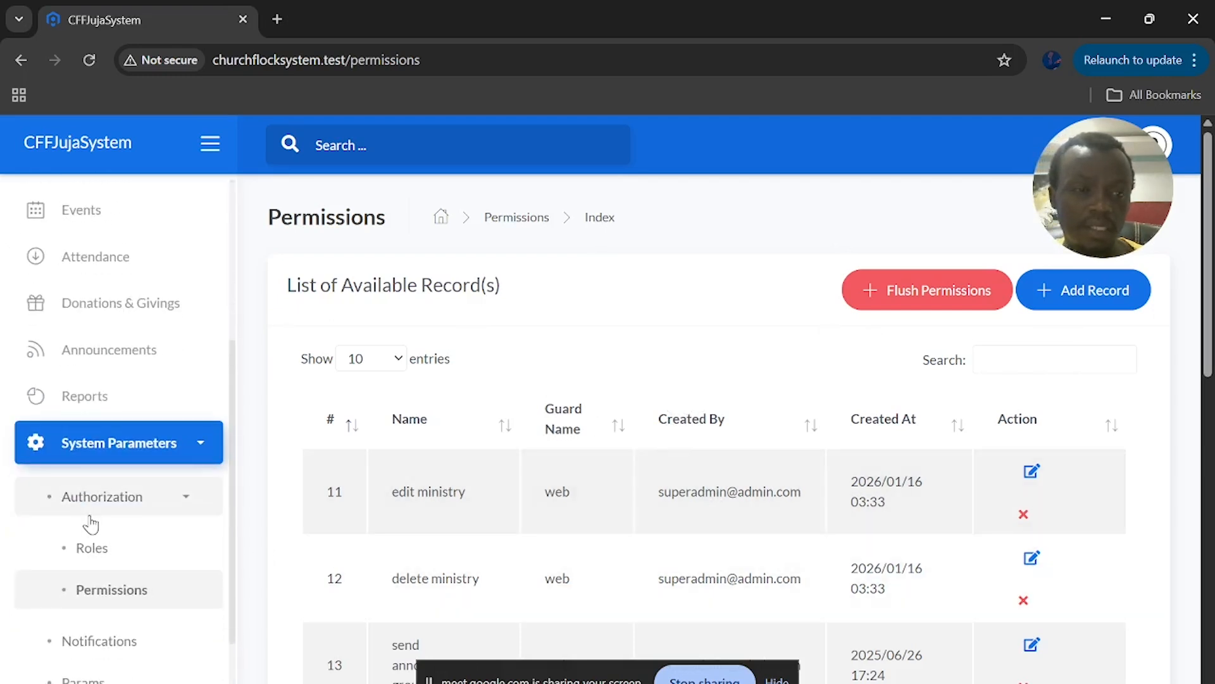
{"action": "scroll", "coordinate": [90, 523], "scroll_direction": "up", "scroll_amount": 5}
{"action": "left_click", "coordinate": [106, 406]}
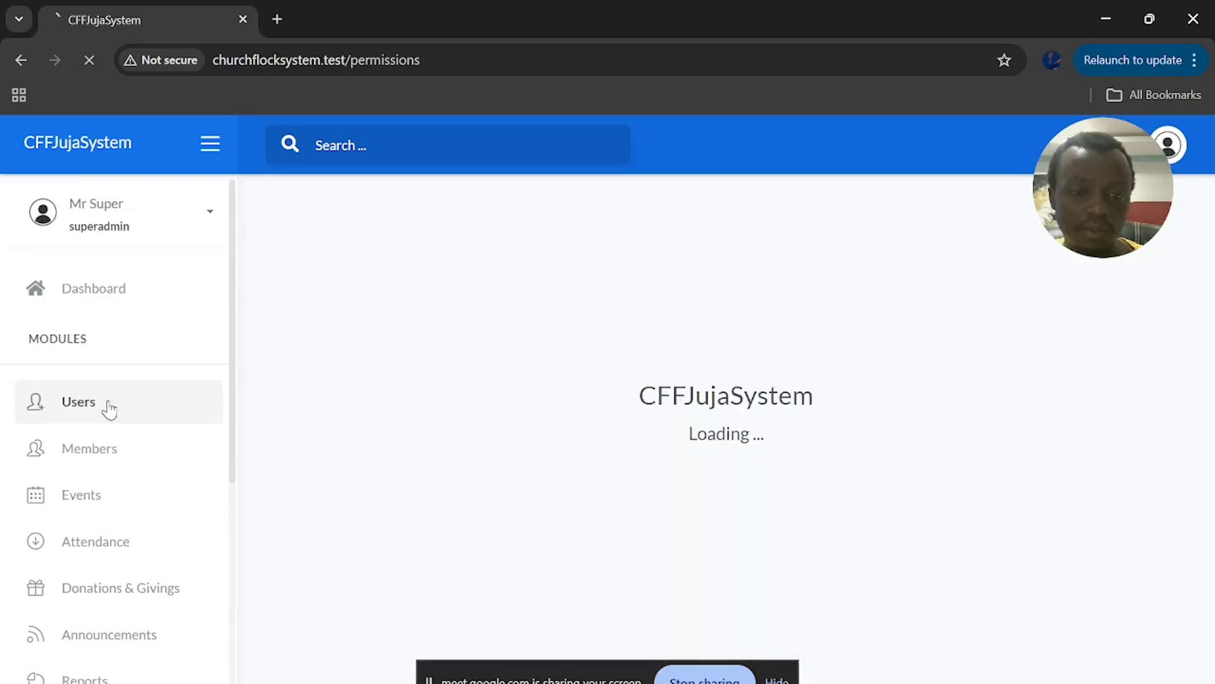
Open the fifth user's account in Users to check its assigned role
{"action": "scroll", "coordinate": [651, 394], "scroll_direction": "down", "scroll_amount": 8}
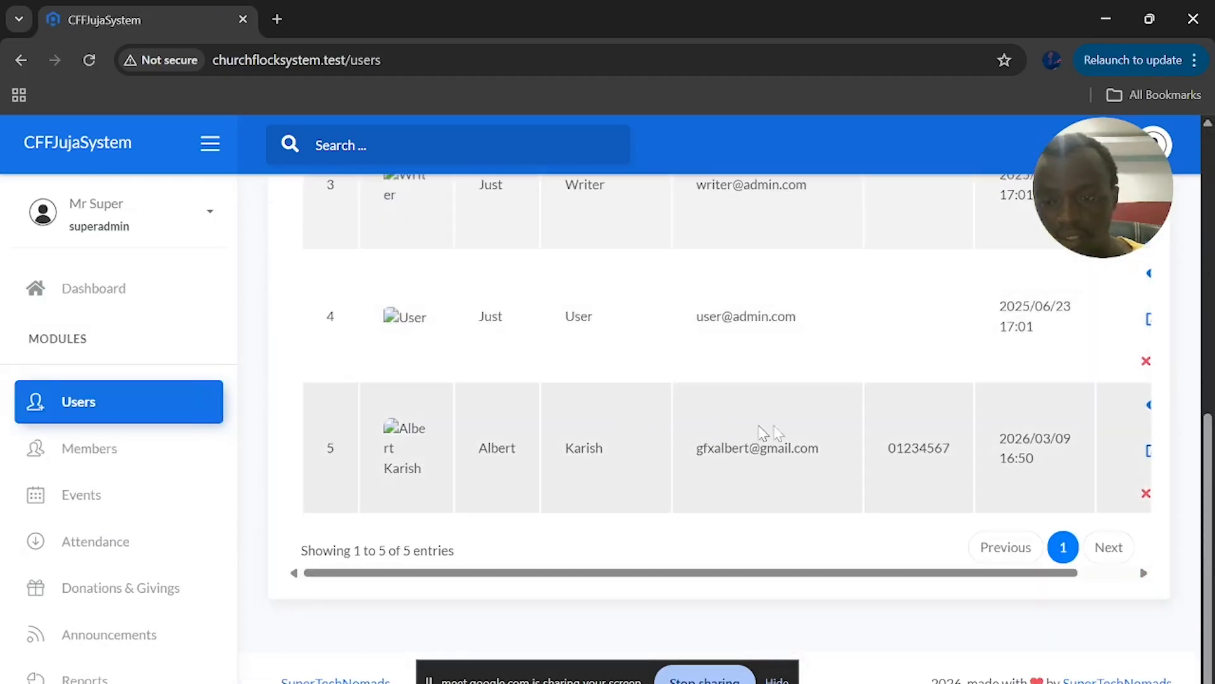
{"action": "scroll", "coordinate": [1014, 432], "scroll_direction": "right", "scroll_amount": 2}
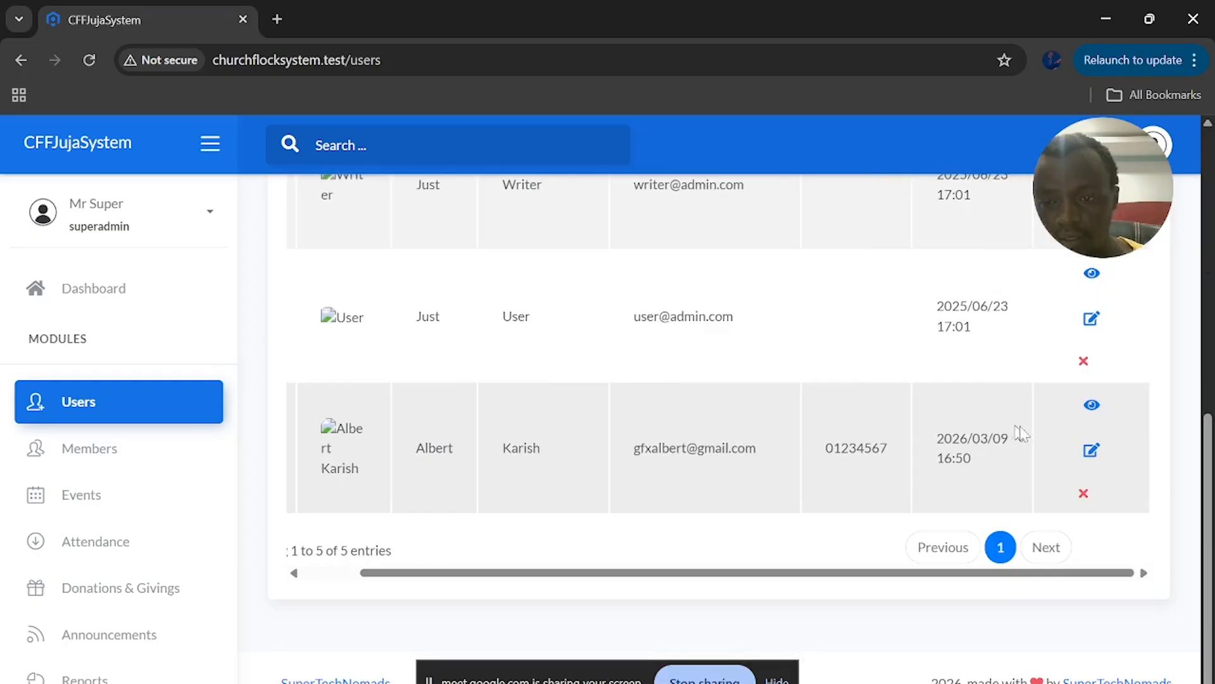
{"action": "left_click", "coordinate": [1093, 452]}
Open the user role's edit form under System Parameters > Authorization > Roles
{"action": "scroll", "coordinate": [664, 470], "scroll_direction": "down", "scroll_amount": 2}
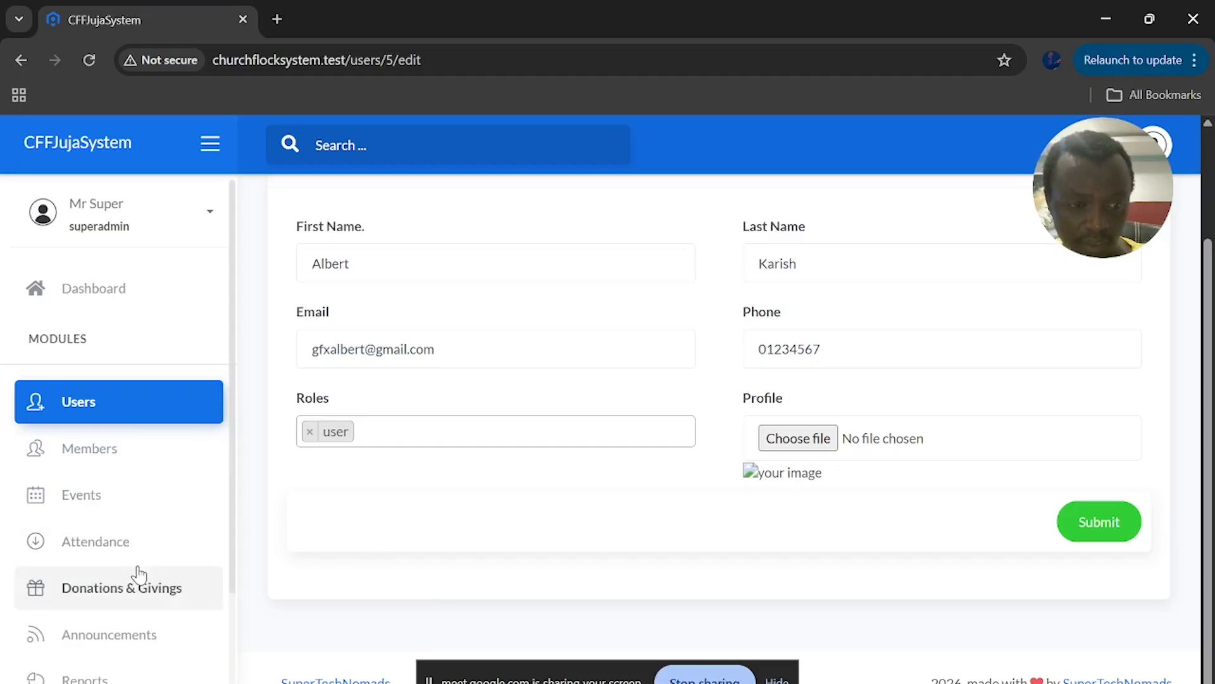
{"action": "scroll", "coordinate": [133, 550], "scroll_direction": "down", "scroll_amount": 2}
{"action": "left_click", "coordinate": [117, 562]}
{"action": "scroll", "coordinate": [116, 561], "scroll_direction": "down", "scroll_amount": 2}
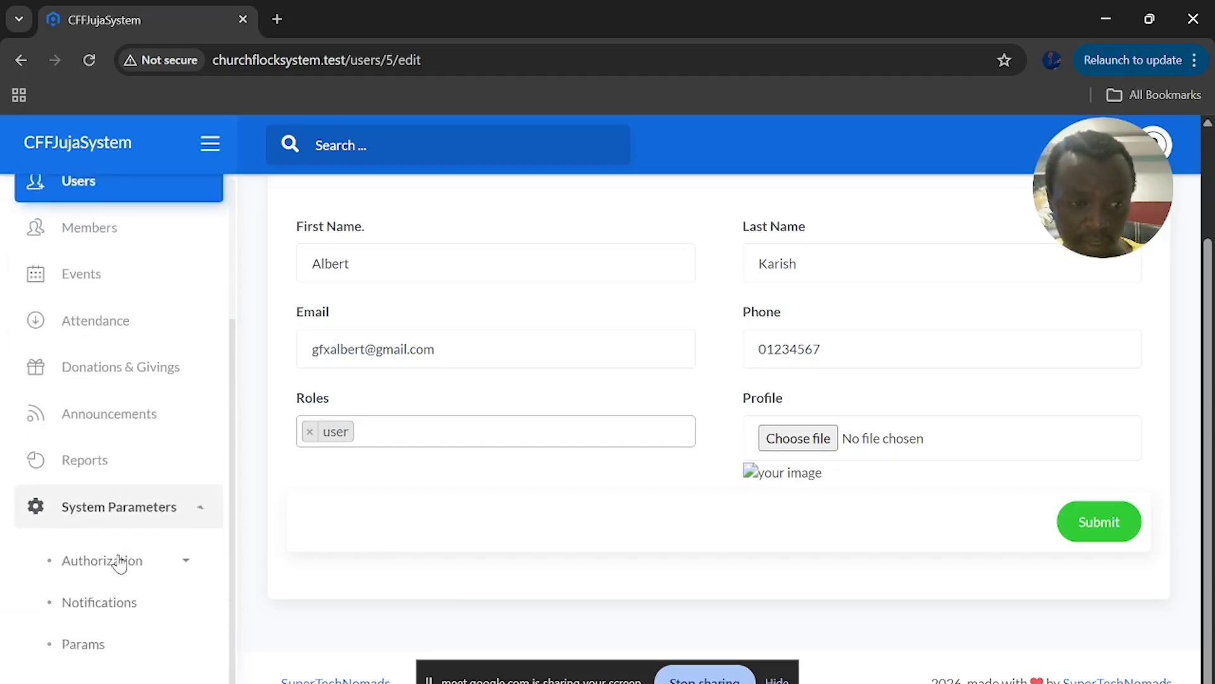
{"action": "left_click", "coordinate": [100, 474]}
{"action": "left_click", "coordinate": [119, 512]}
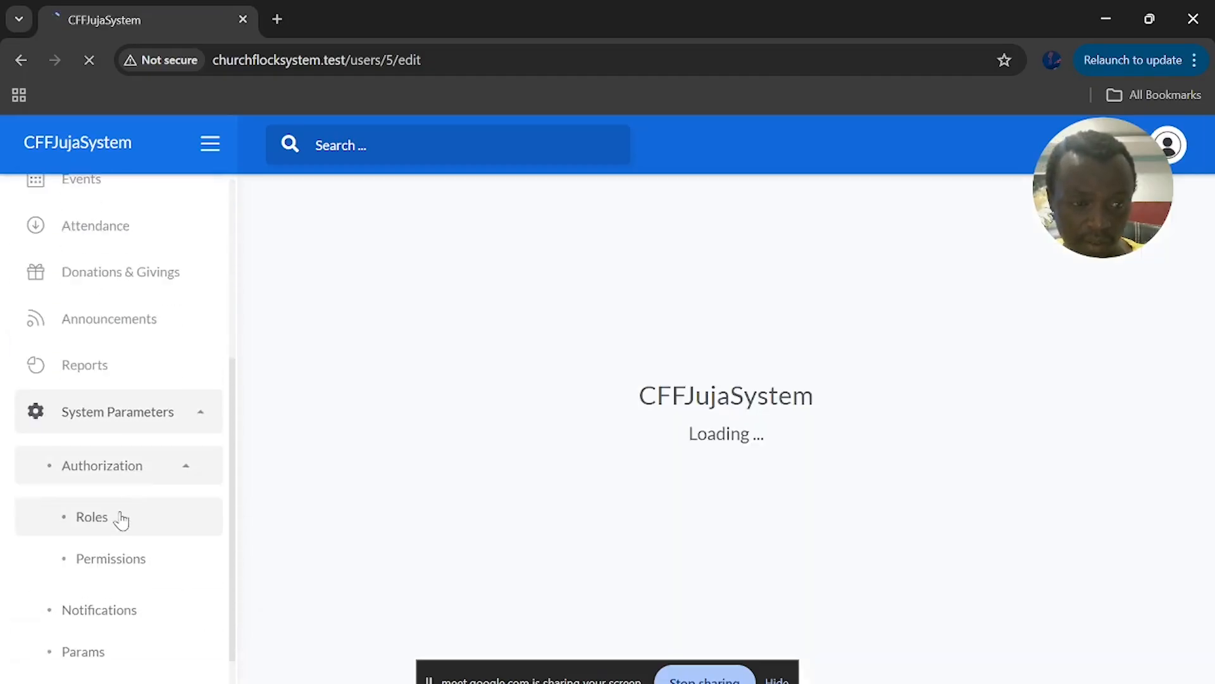
{"action": "scroll", "coordinate": [443, 494], "scroll_direction": "down", "scroll_amount": 2}
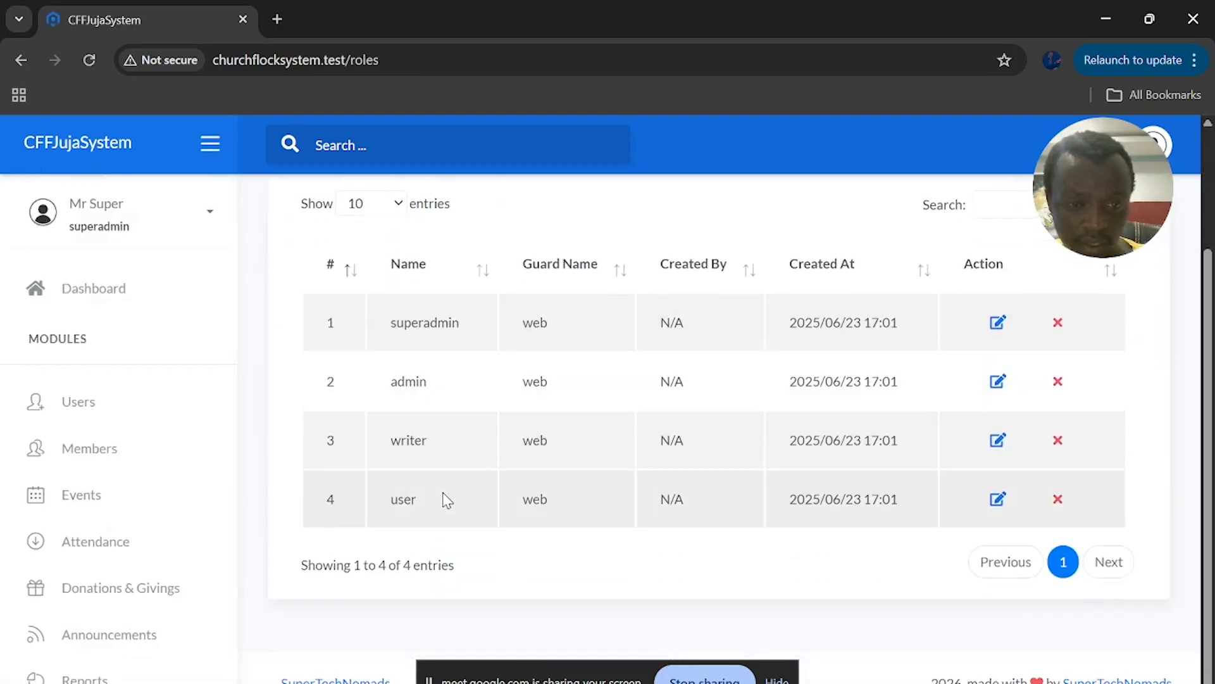
{"action": "left_click", "coordinate": [998, 504]}
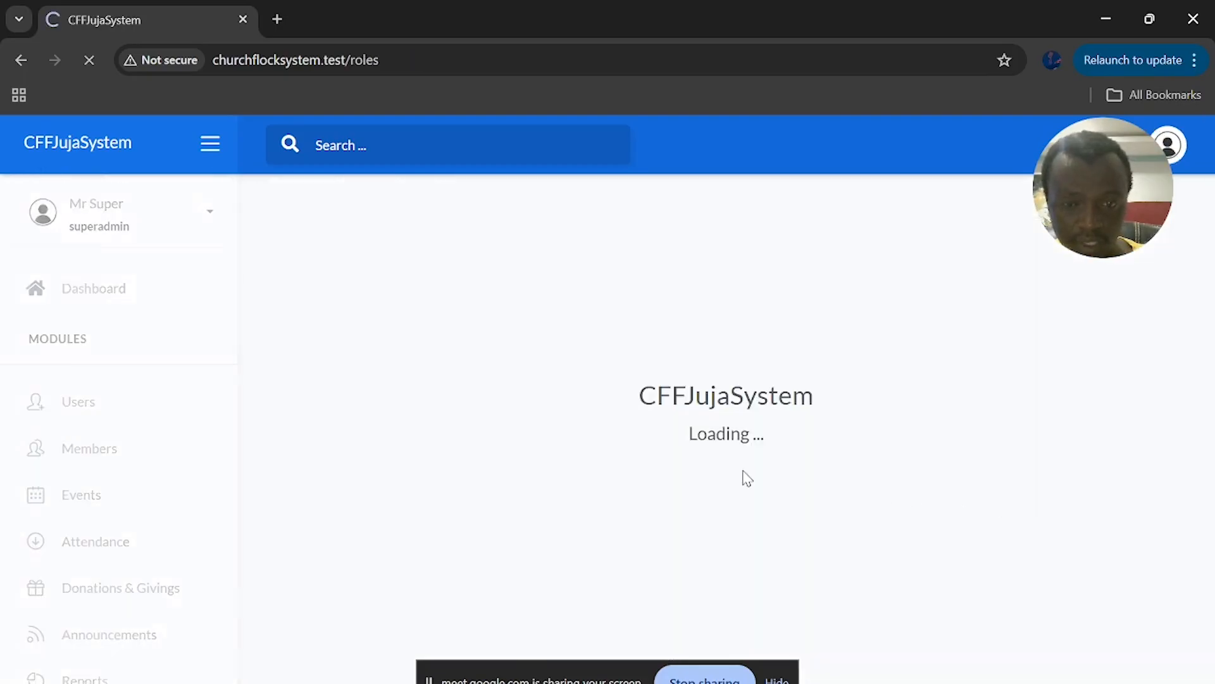
{"action": "scroll", "coordinate": [696, 488], "scroll_direction": "down", "scroll_amount": 2}
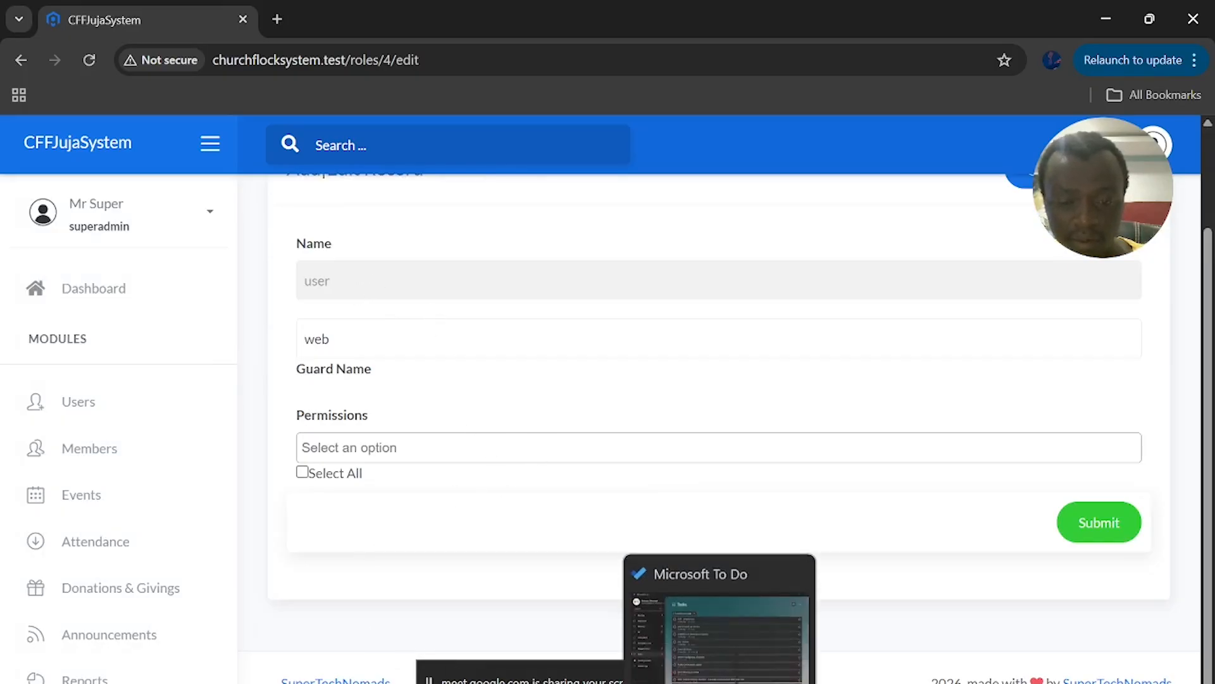
{"action": "mouse_move", "coordinate": [553, 683]}
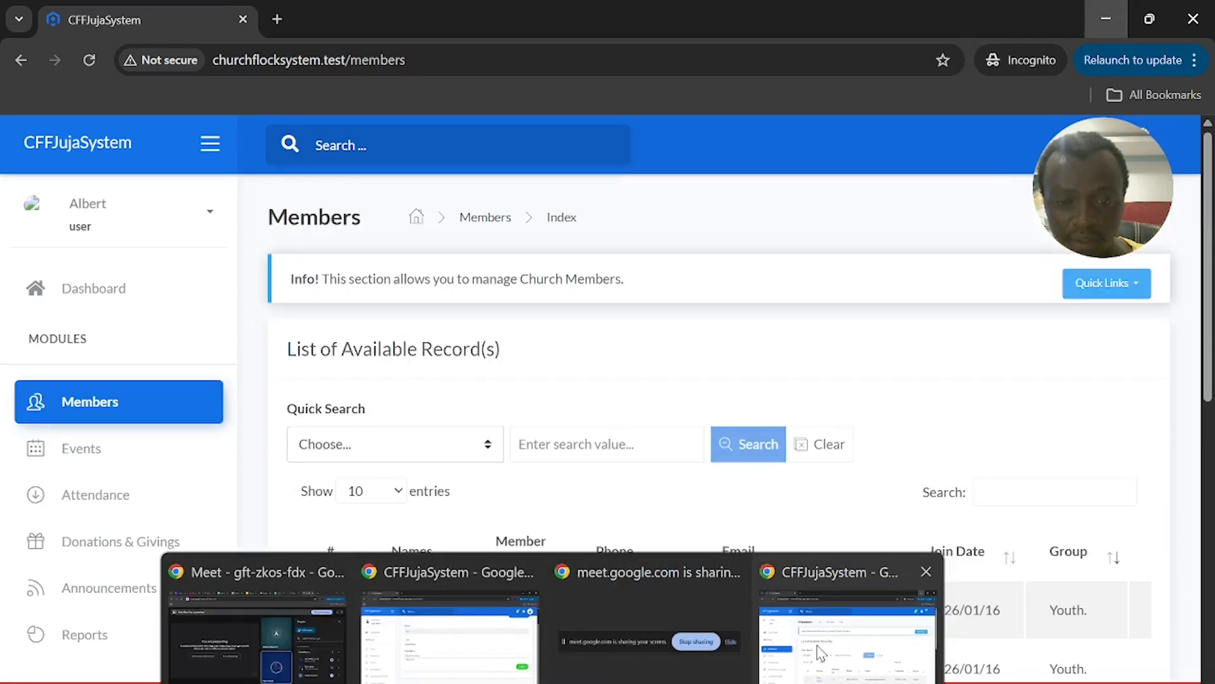
Review the Members table as the regular user, confirming only view actions, then return to role editing
{"action": "left_click", "coordinate": [821, 652]}
{"action": "scroll", "coordinate": [548, 443], "scroll_direction": "down", "scroll_amount": 5}
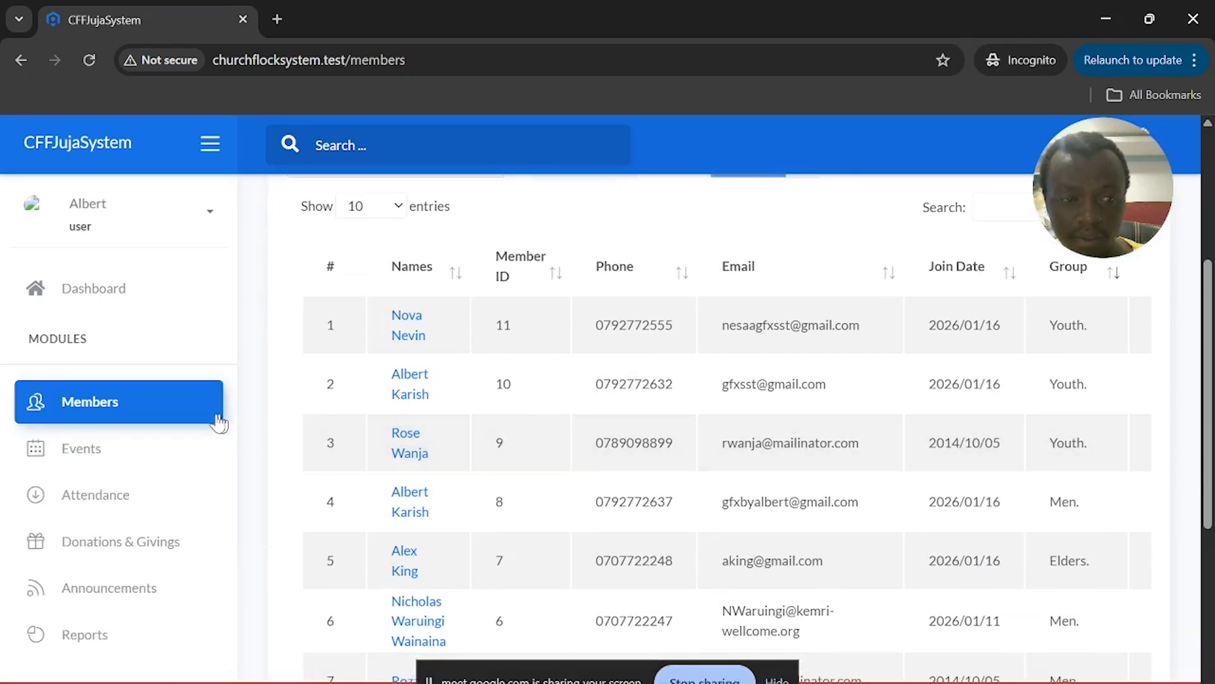
{"action": "scroll", "coordinate": [747, 510], "scroll_direction": "up", "scroll_amount": 5}
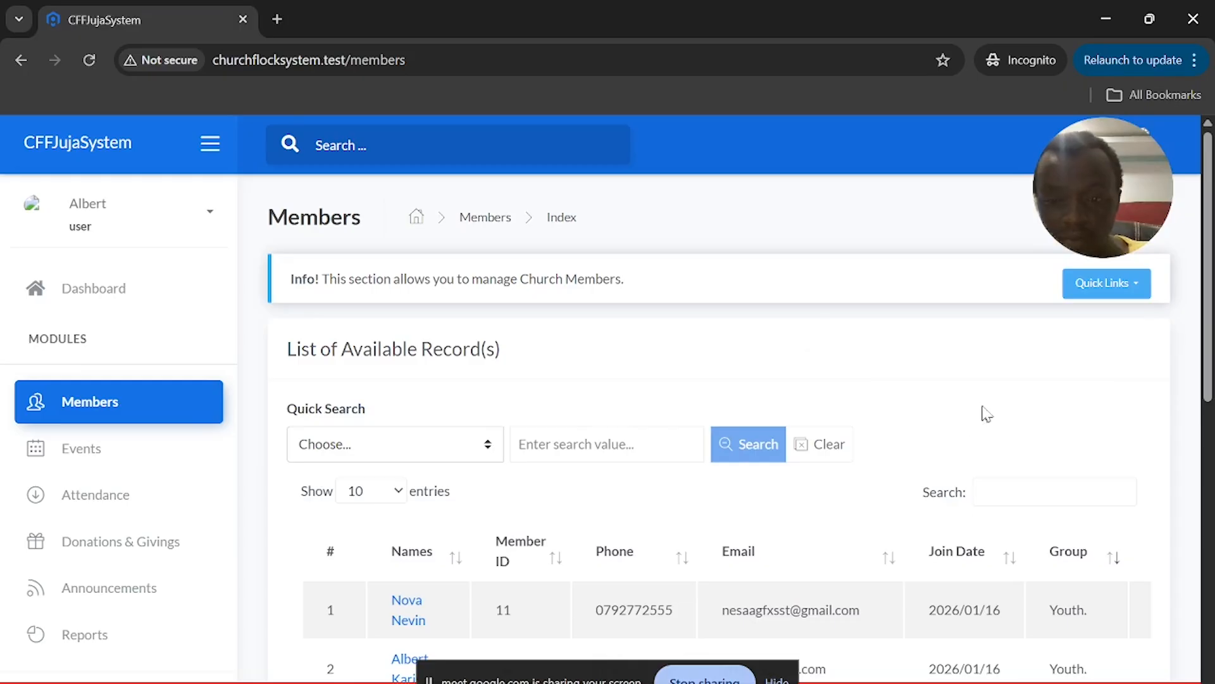
{"action": "scroll", "coordinate": [985, 412], "scroll_direction": "down", "scroll_amount": 3}
{"action": "scroll", "coordinate": [958, 468], "scroll_direction": "right", "scroll_amount": 3}
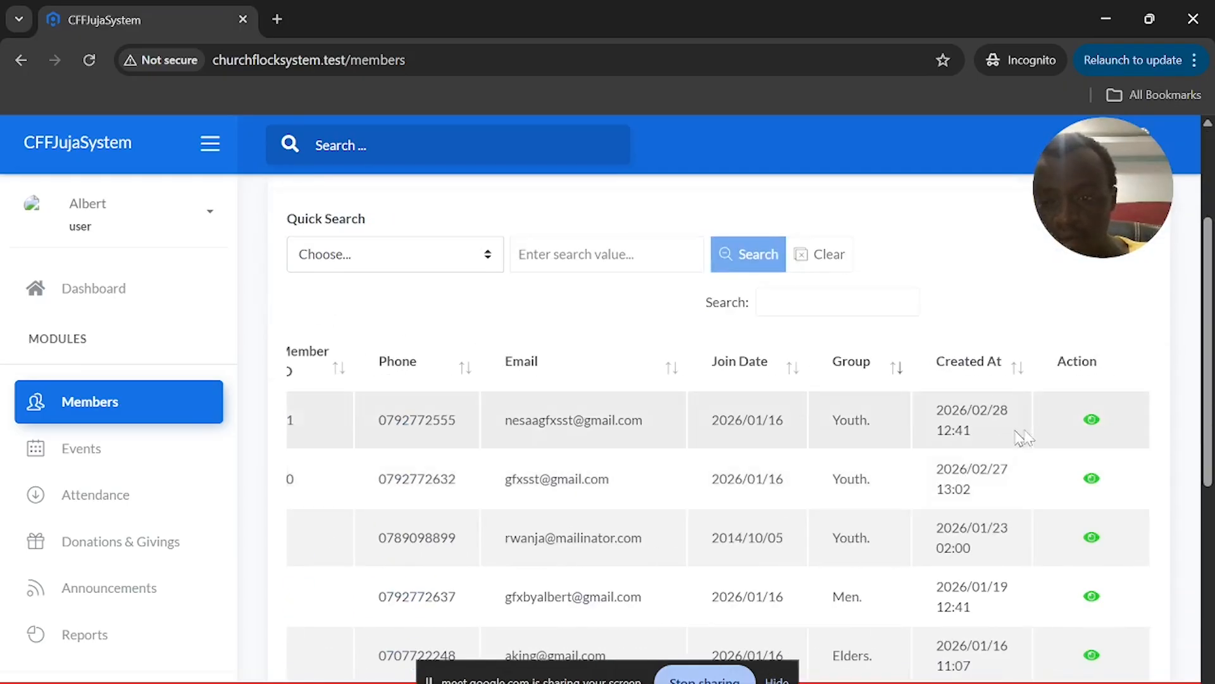
{"action": "scroll", "coordinate": [1095, 445], "scroll_direction": "up", "scroll_amount": 3}
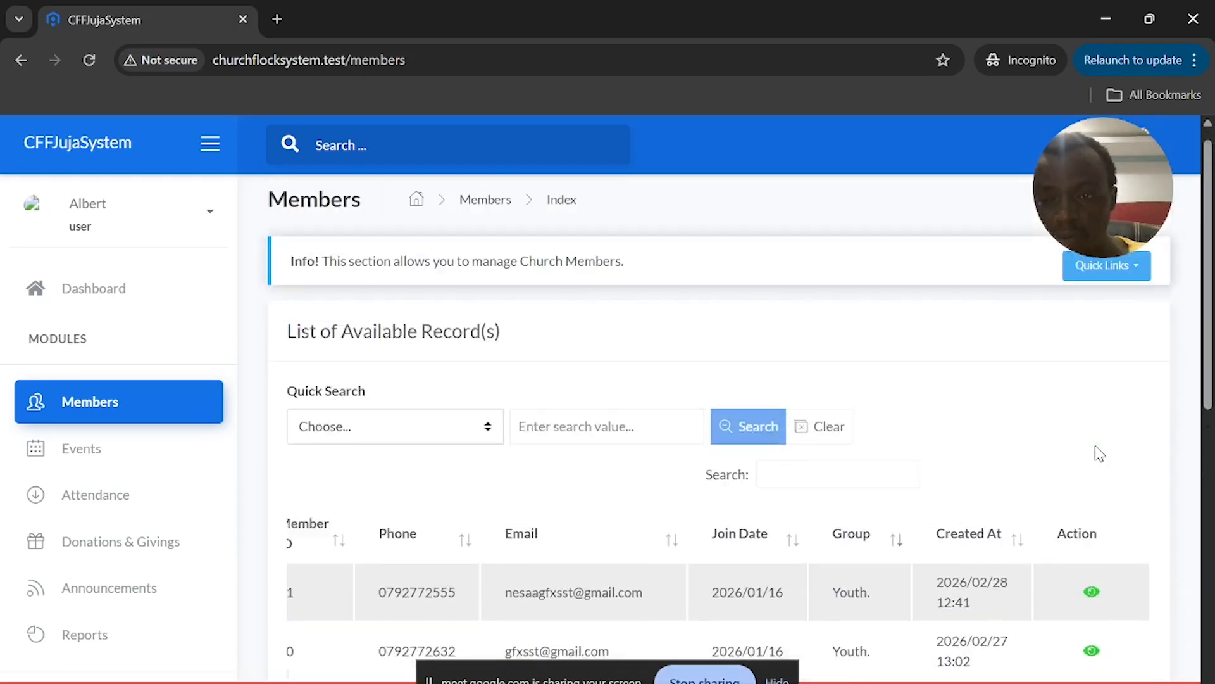
{"action": "scroll", "coordinate": [1008, 441], "scroll_direction": "down", "scroll_amount": 3}
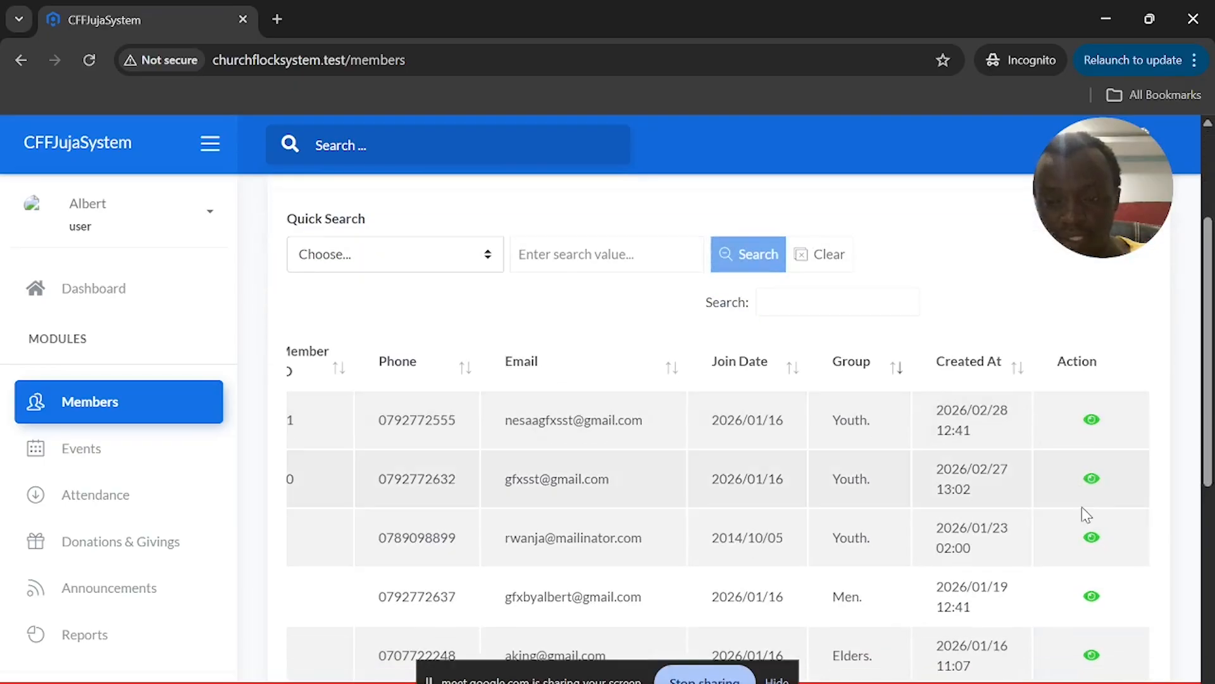
{"action": "key", "text": "alt+Tab"}
Give the user role the create member and edit member permissions and save it
{"action": "left_click", "coordinate": [393, 481]}
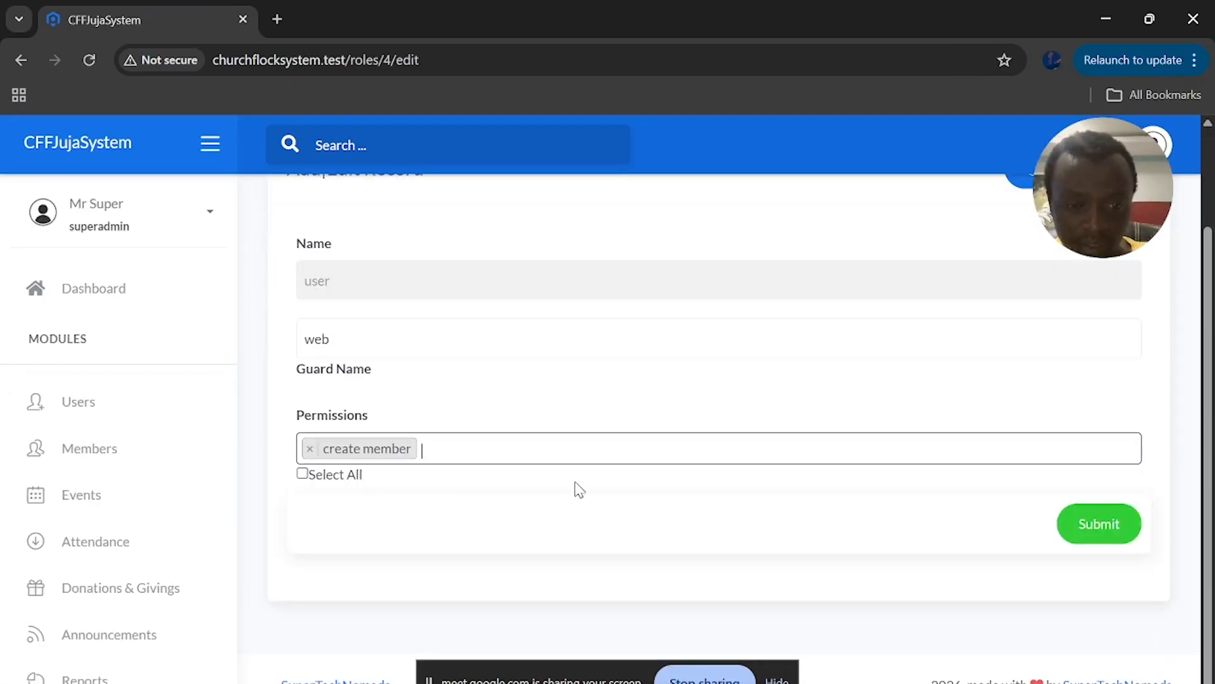
{"action": "type", "text": "memb"}
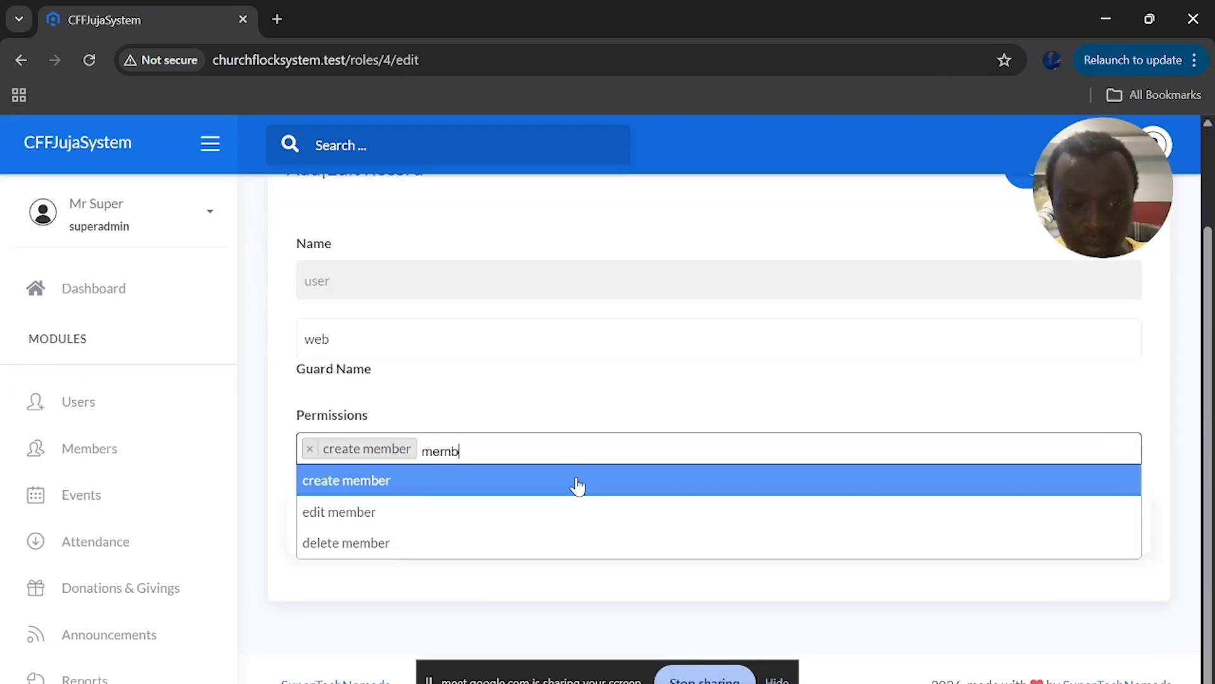
{"action": "left_click", "coordinate": [486, 516]}
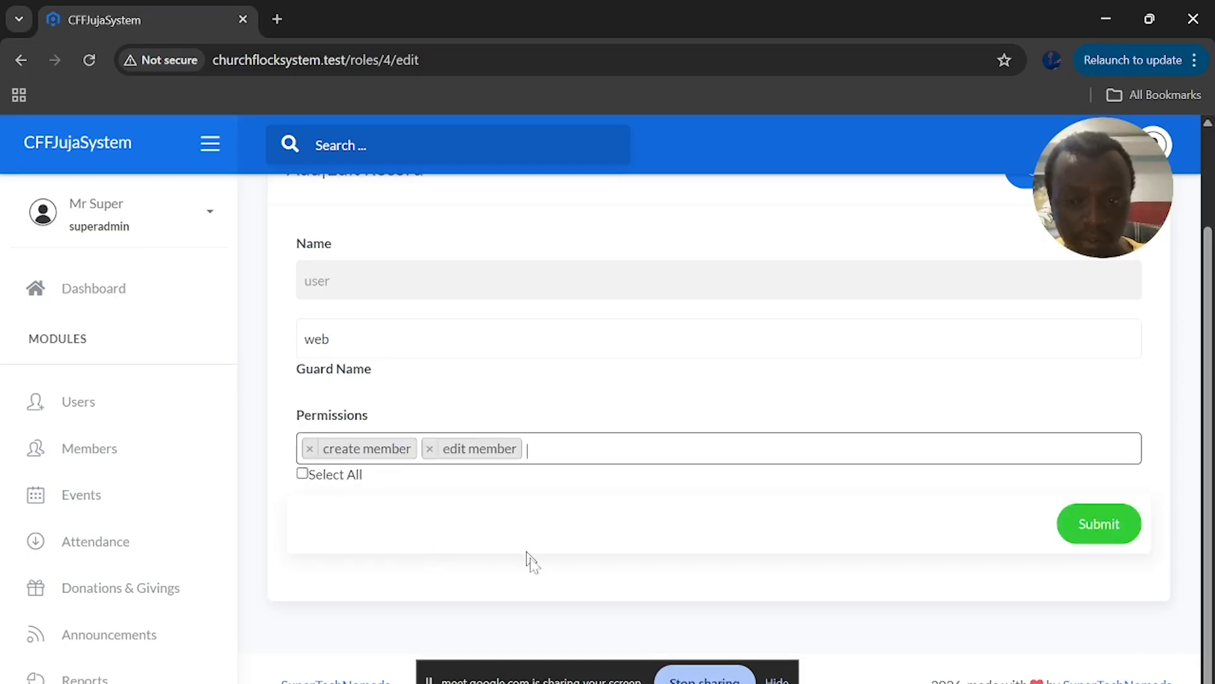
{"action": "scroll", "coordinate": [535, 569], "scroll_direction": "up", "scroll_amount": 1}
{"action": "scroll", "coordinate": [727, 557], "scroll_direction": "down", "scroll_amount": 1}
{"action": "left_click", "coordinate": [1102, 523]}
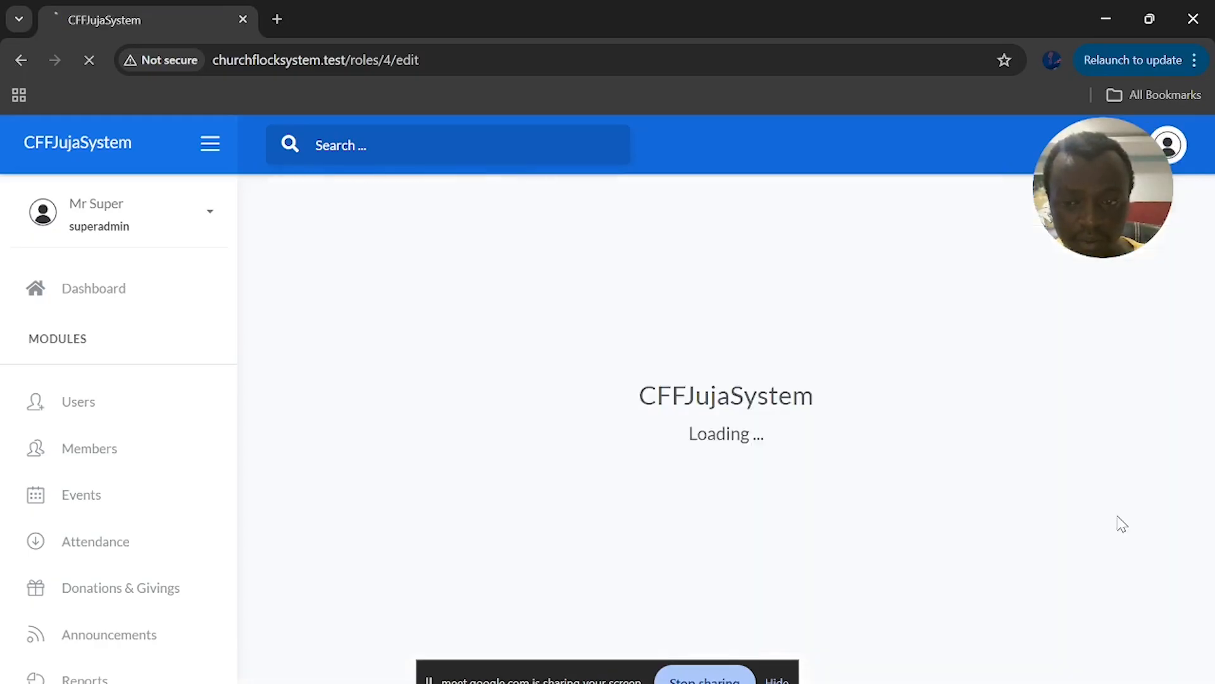
Go to the Permissions list under System Parameters > Authorization
{"action": "scroll", "coordinate": [800, 551], "scroll_direction": "down", "scroll_amount": 3}
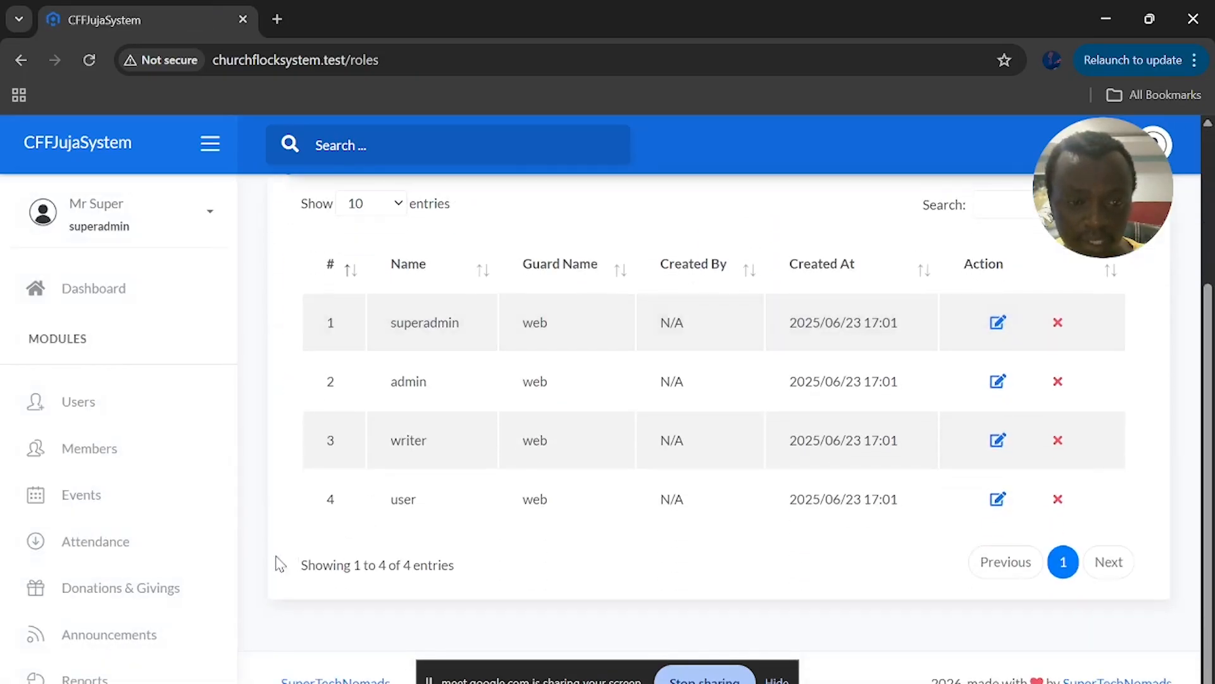
{"action": "scroll", "coordinate": [168, 643], "scroll_direction": "down", "scroll_amount": 5}
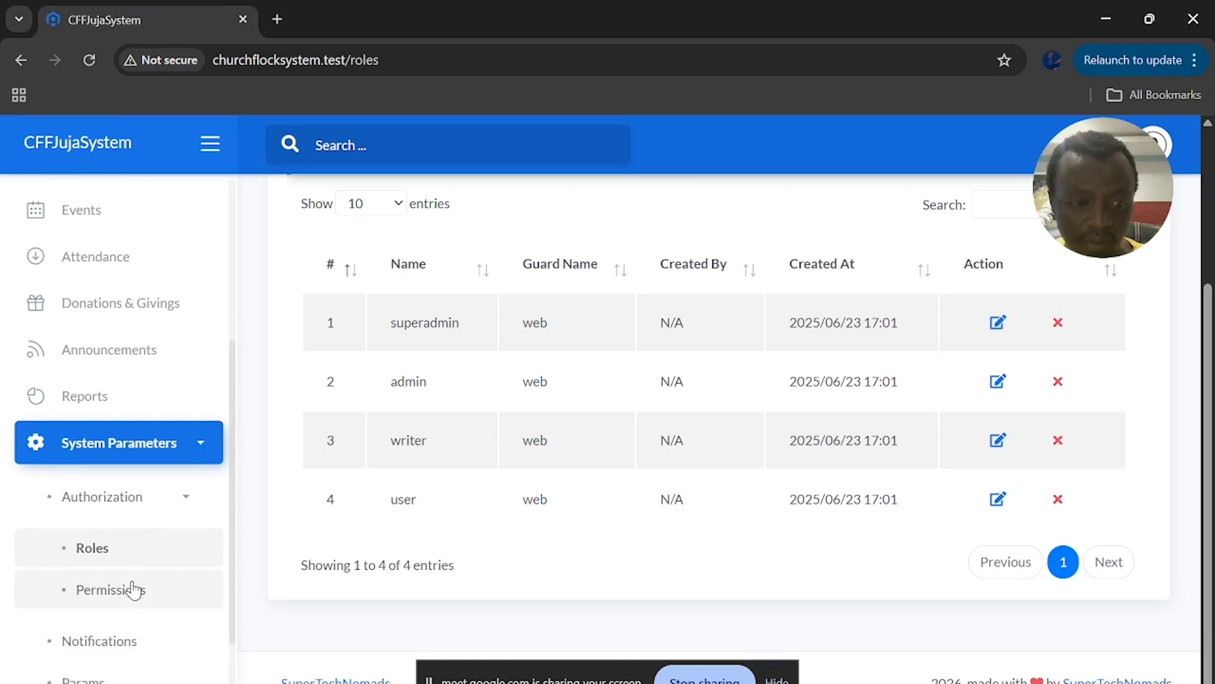
{"action": "left_click", "coordinate": [135, 587]}
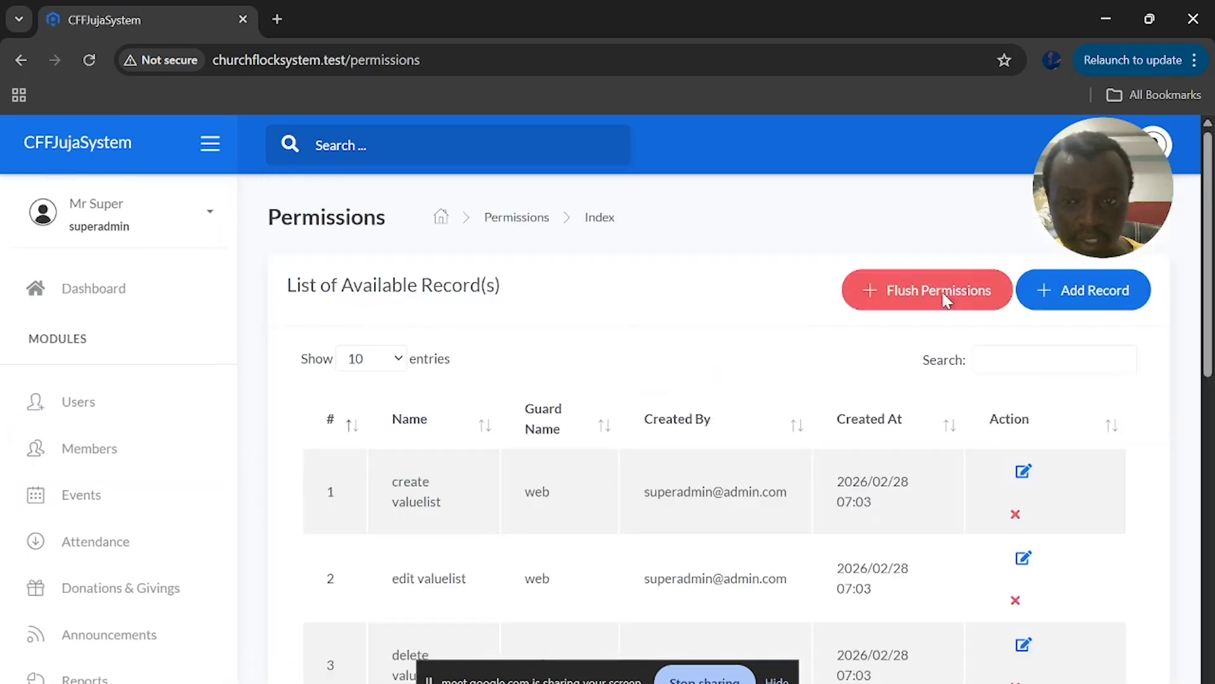
Flush the permissions cache, then close the success tab to return to Permissions
{"action": "left_click", "coordinate": [946, 292]}
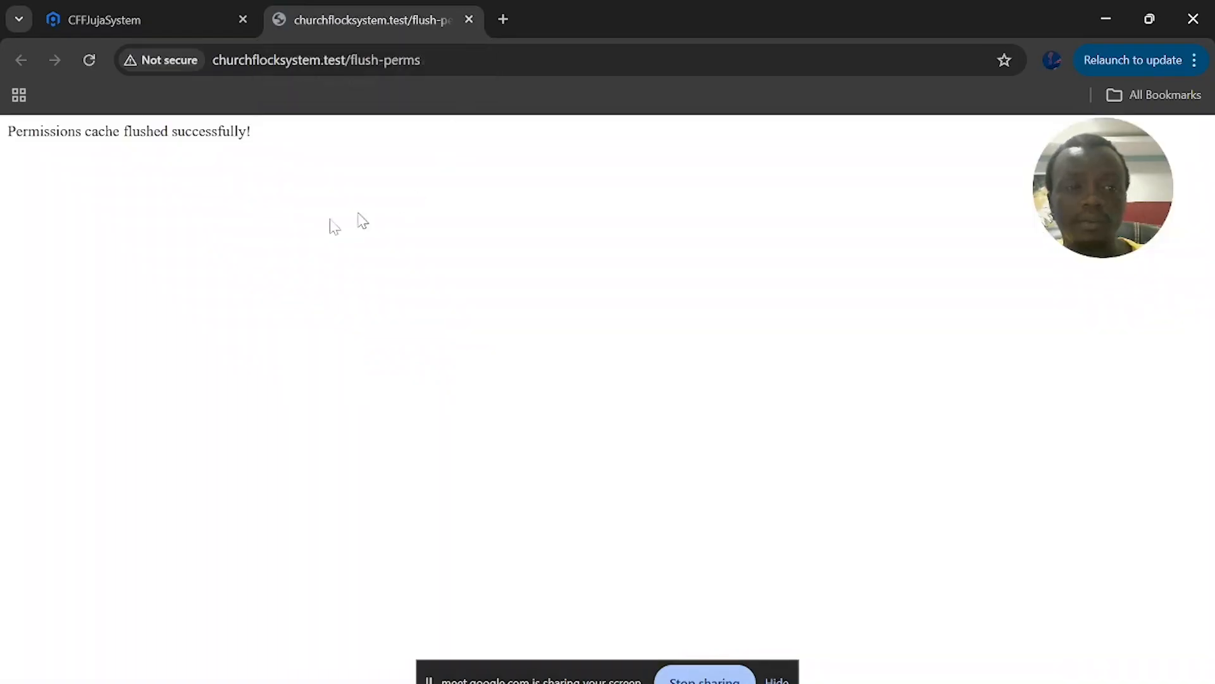
{"action": "left_click", "coordinate": [467, 19]}
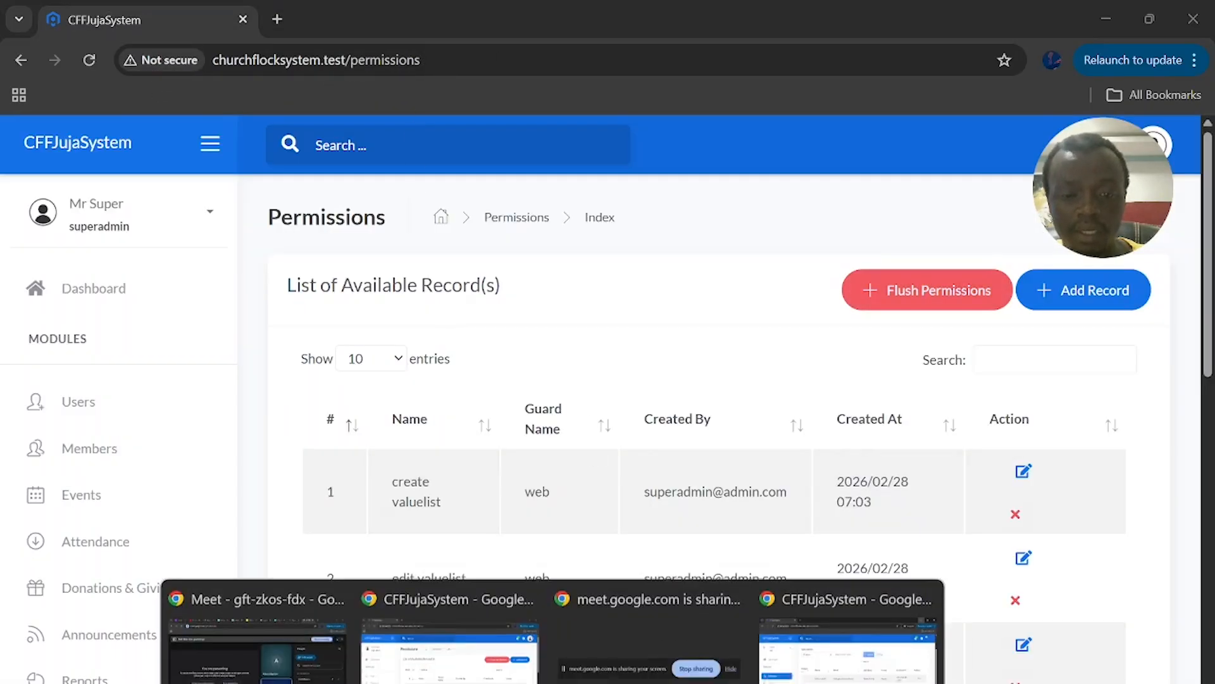
Reload the Members list in the ordinary user's incognito window and scroll through the table
{"action": "left_click", "coordinate": [838, 638]}
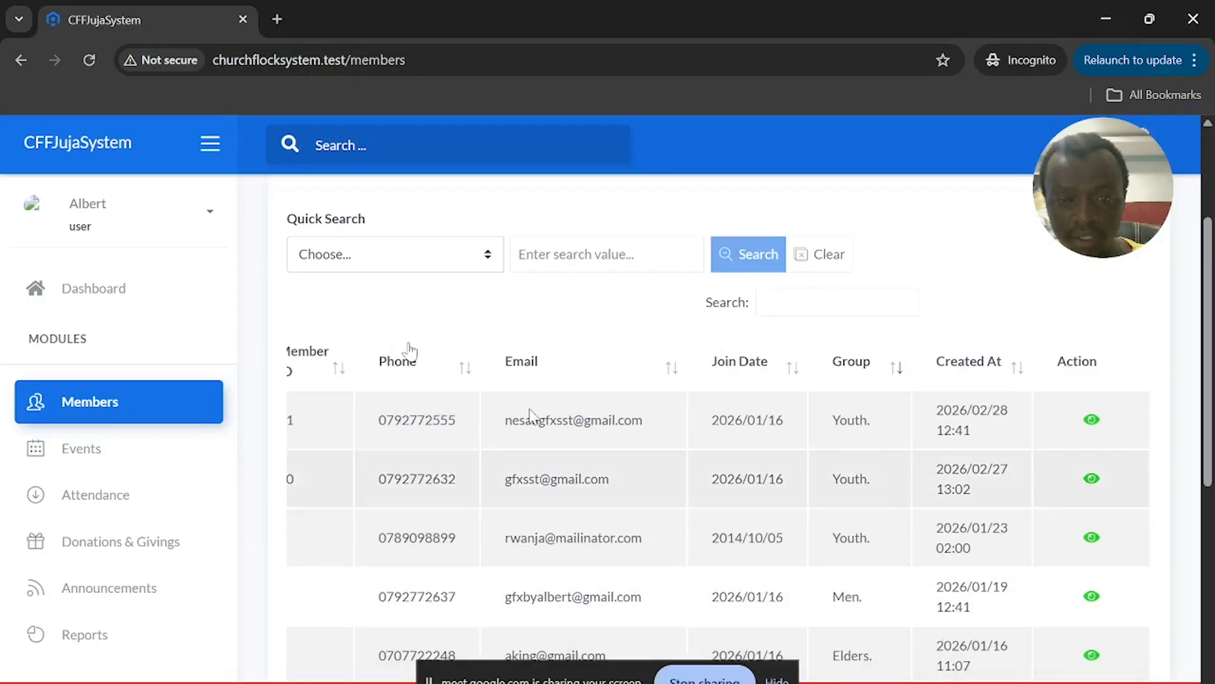
{"action": "left_click", "coordinate": [89, 60]}
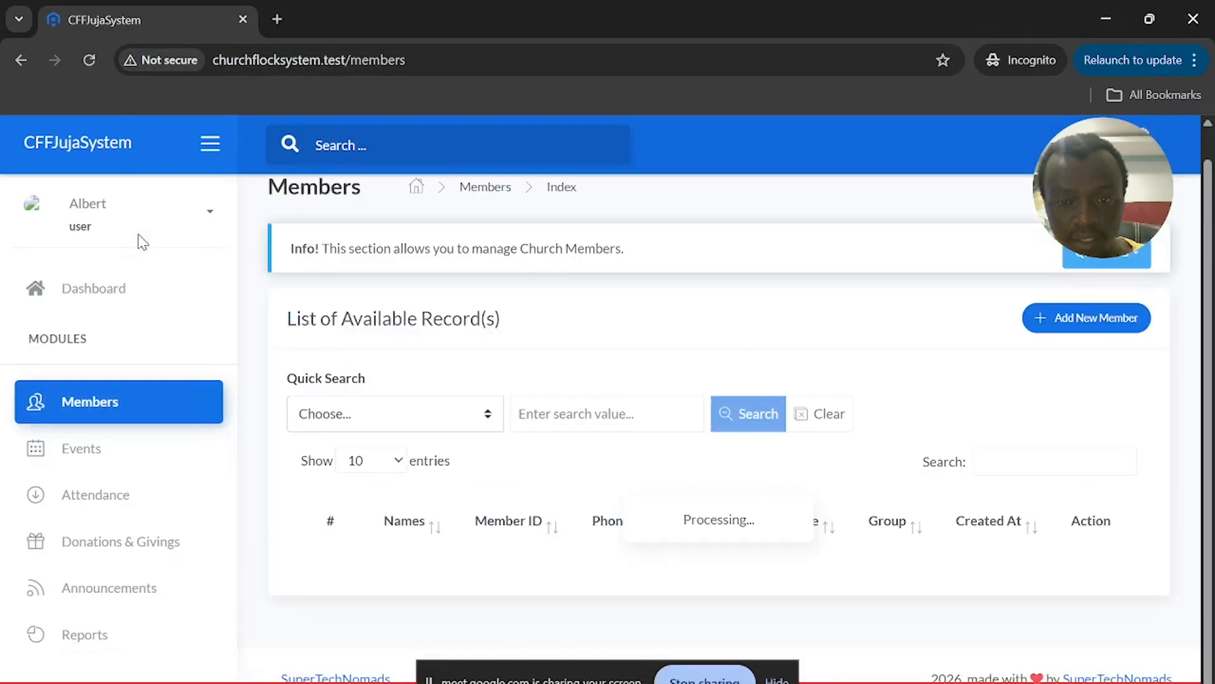
{"action": "scroll", "coordinate": [651, 463], "scroll_direction": "down", "scroll_amount": 3}
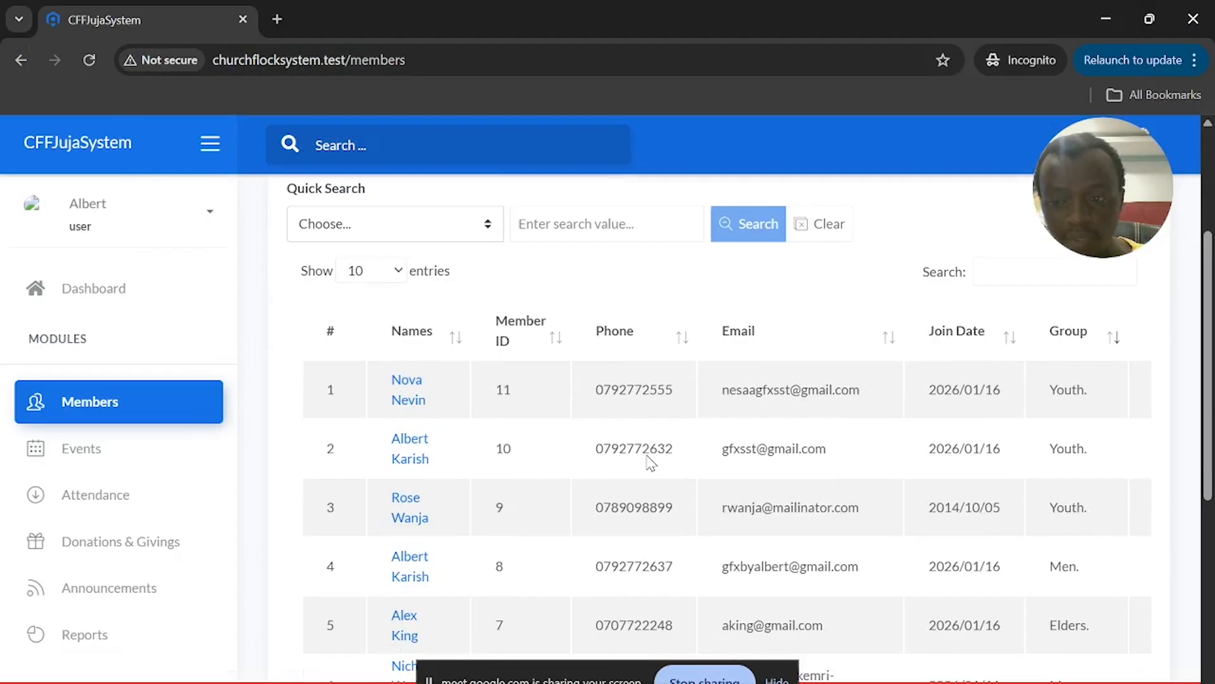
{"action": "scroll", "coordinate": [651, 463], "scroll_direction": "up", "scroll_amount": 4}
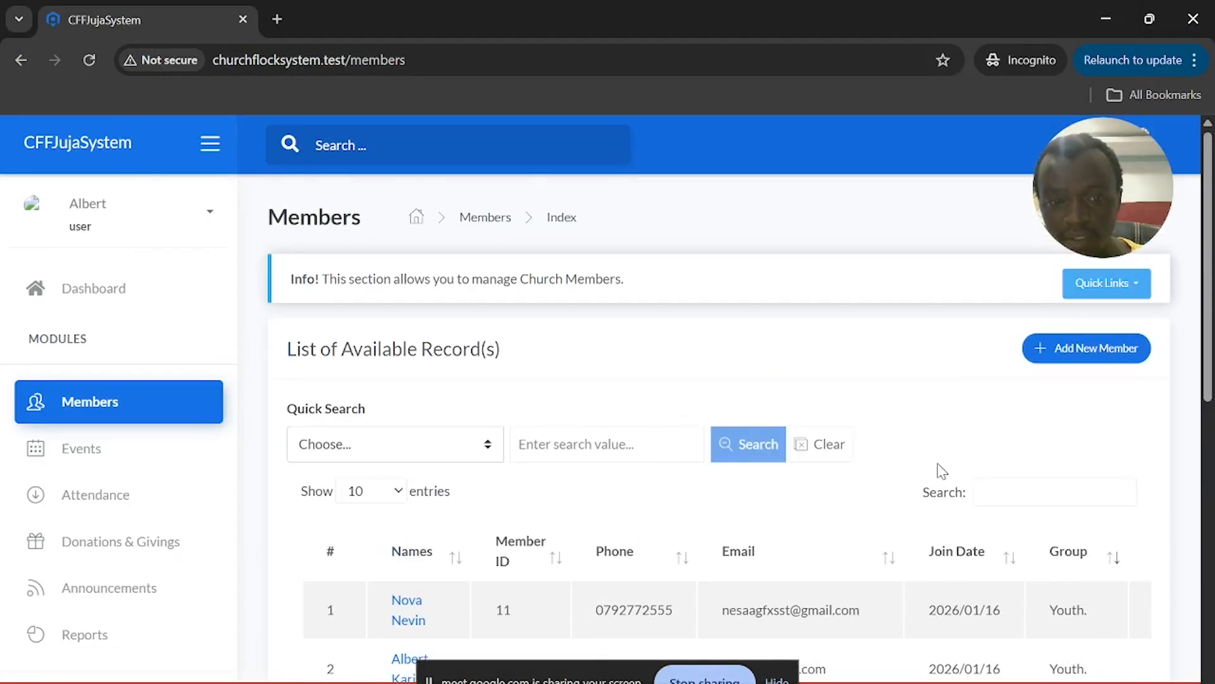
{"action": "scroll", "coordinate": [937, 462], "scroll_direction": "down", "scroll_amount": 3}
{"action": "scroll", "coordinate": [922, 457], "scroll_direction": "right", "scroll_amount": 3}
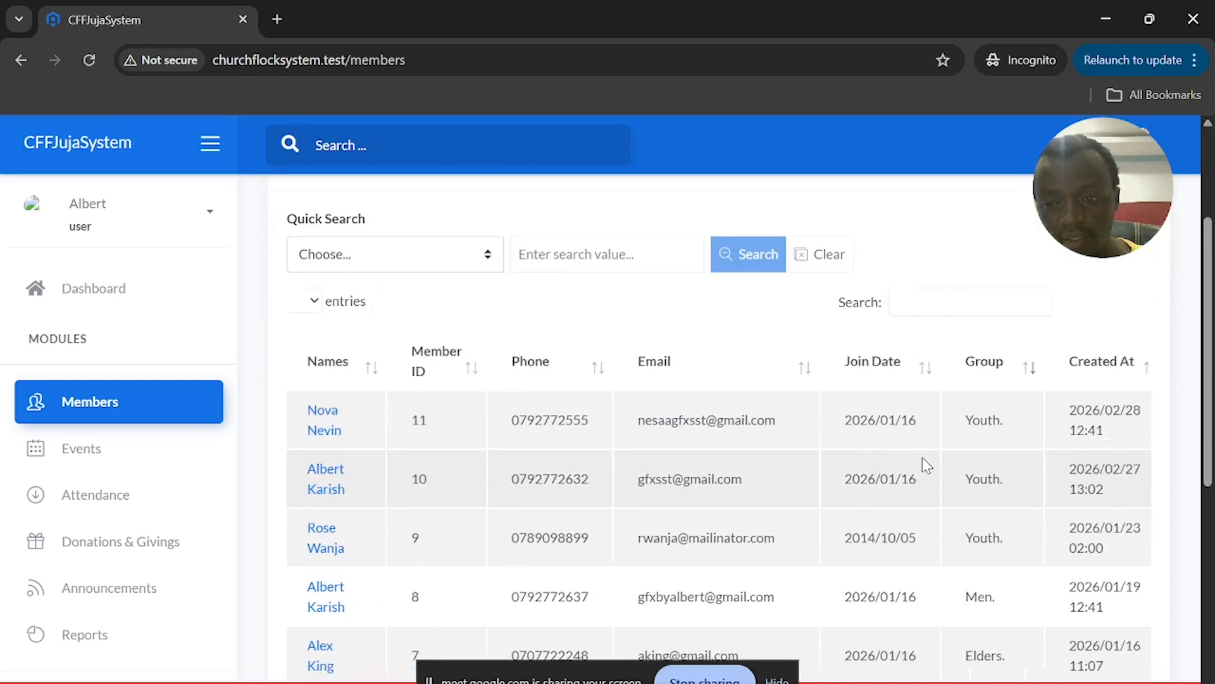
{"action": "scroll", "coordinate": [922, 457], "scroll_direction": "left", "scroll_amount": 5}
{"action": "scroll", "coordinate": [922, 457], "scroll_direction": "right", "scroll_amount": 5}
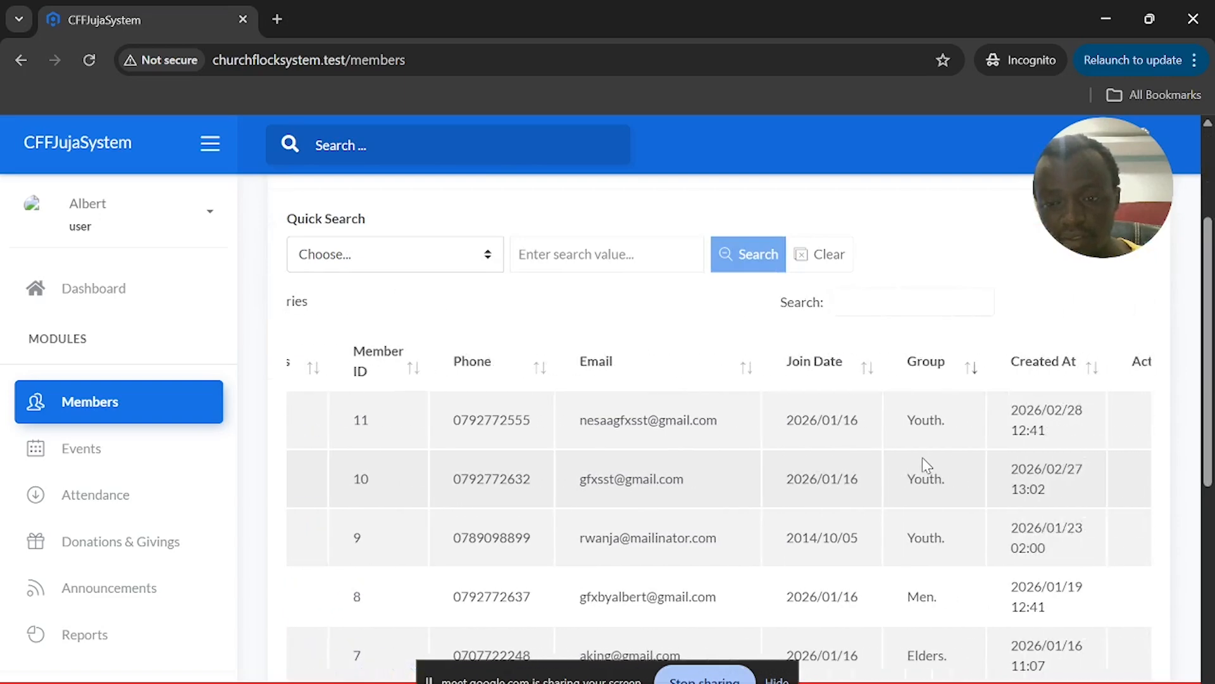
{"action": "scroll", "coordinate": [982, 510], "scroll_direction": "down", "scroll_amount": 5}
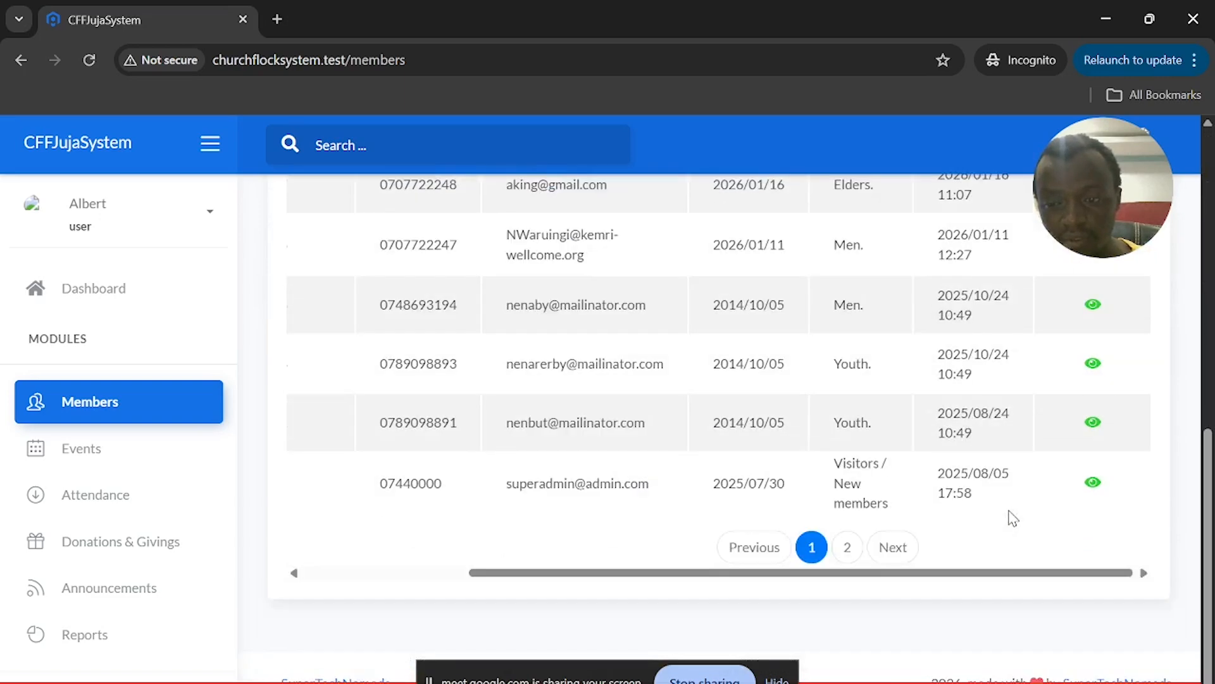
{"action": "scroll", "coordinate": [1011, 518], "scroll_direction": "up", "scroll_amount": 10}
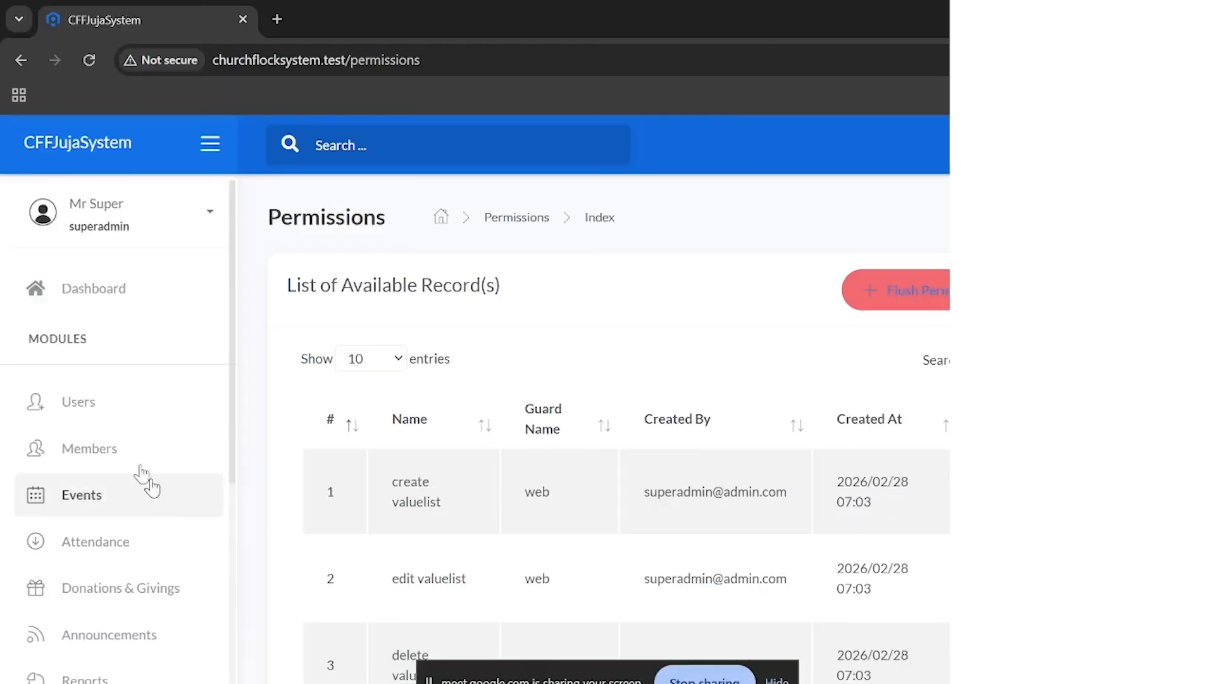
Open the first user's (superadmin) account from the Users list for editing
{"action": "left_click", "coordinate": [95, 400]}
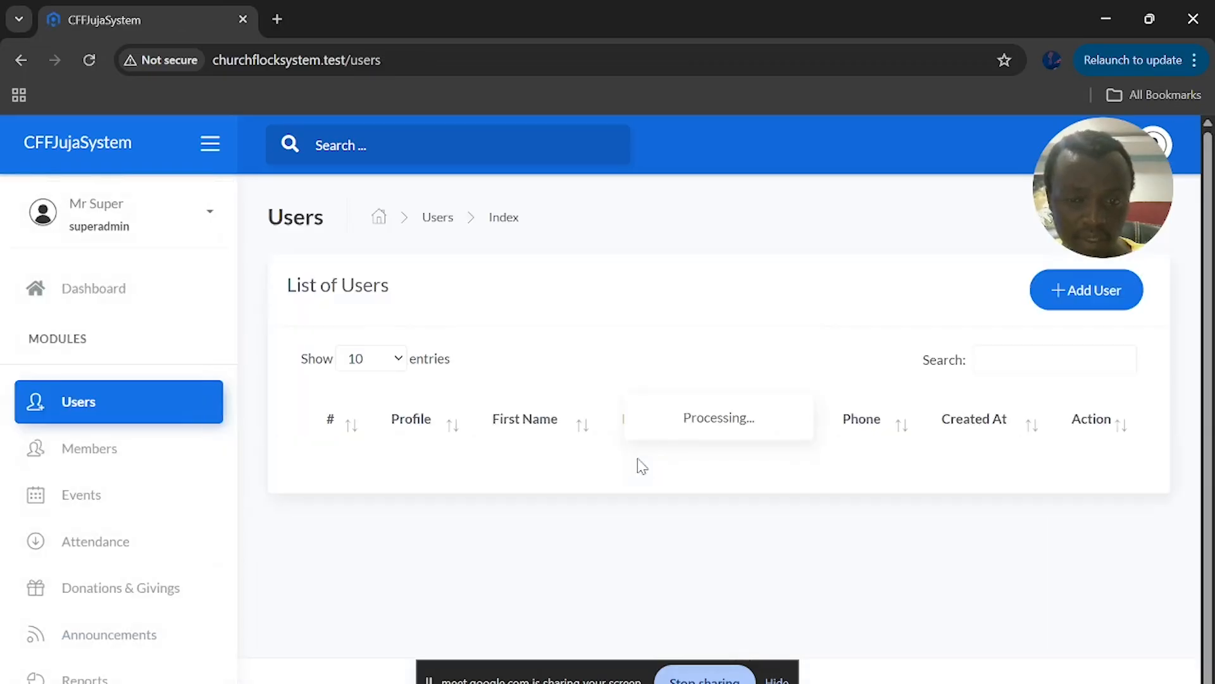
{"action": "scroll", "coordinate": [911, 462], "scroll_direction": "right", "scroll_amount": 2}
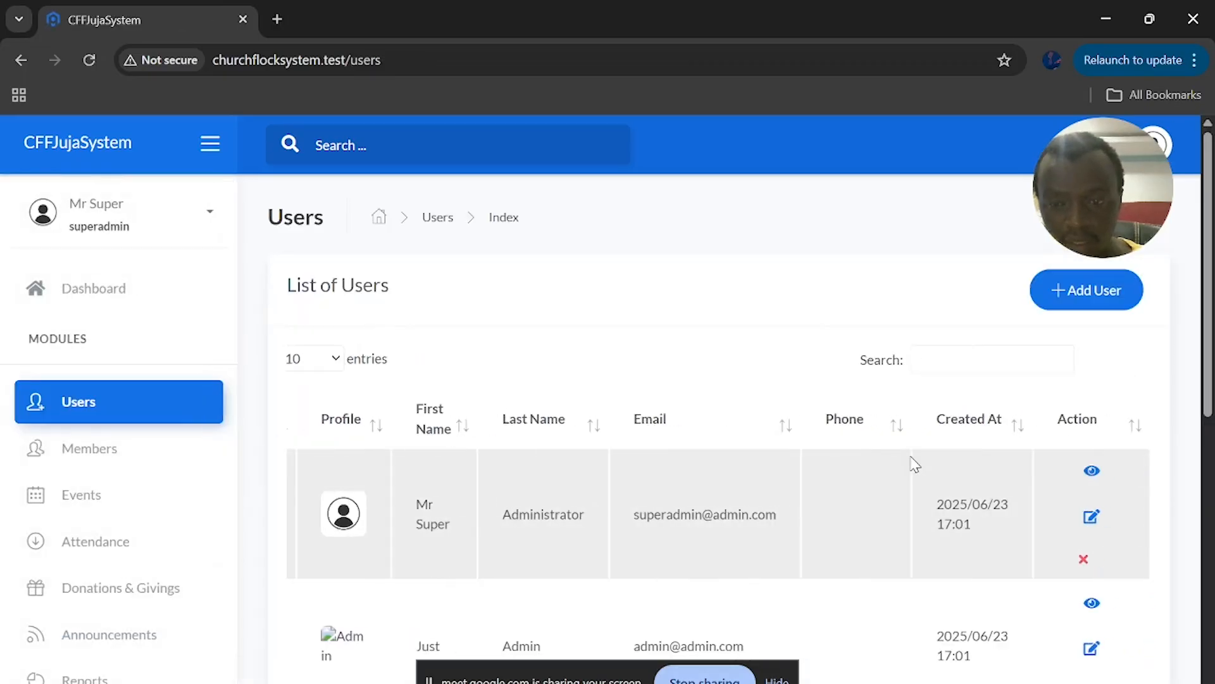
{"action": "left_click", "coordinate": [1090, 518]}
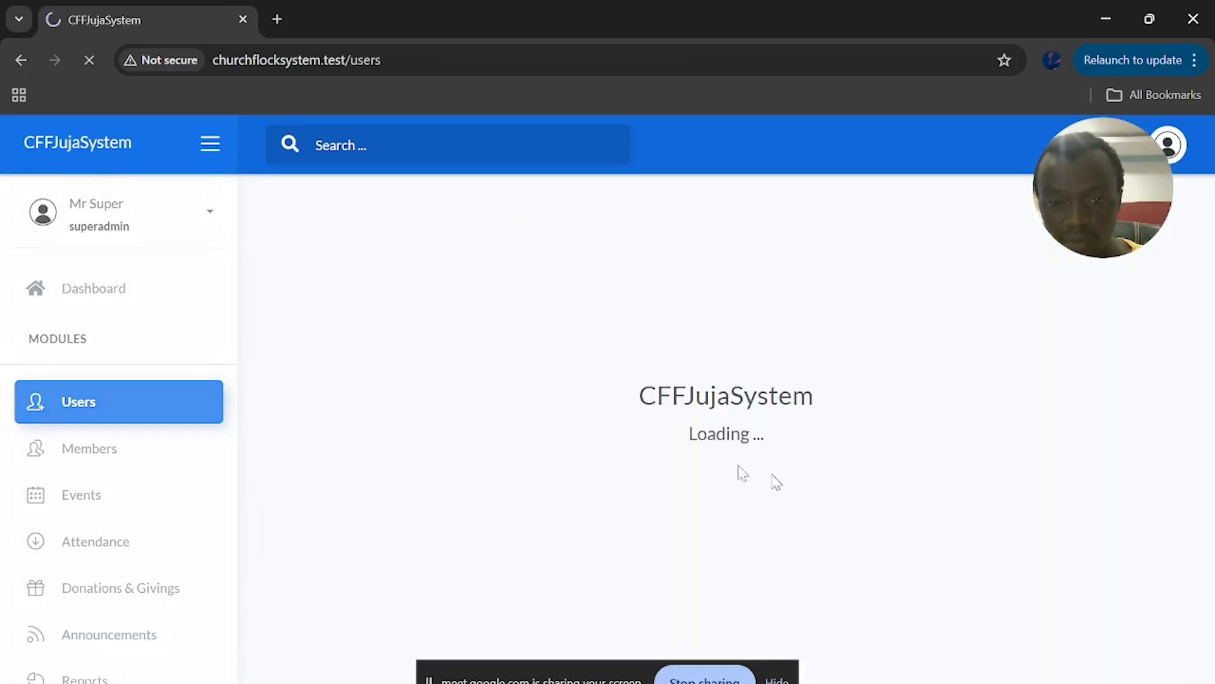
{"action": "scroll", "coordinate": [673, 462], "scroll_direction": "down", "scroll_amount": 2}
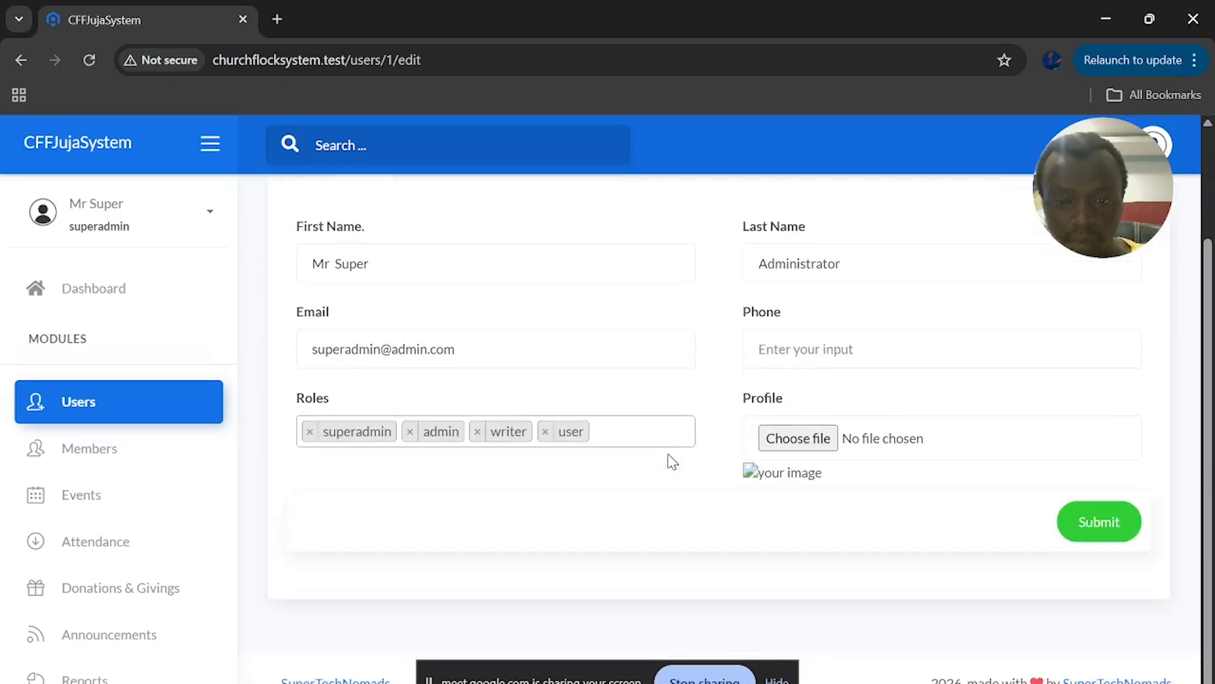
{"action": "scroll", "coordinate": [668, 461], "scroll_direction": "up", "scroll_amount": 2}
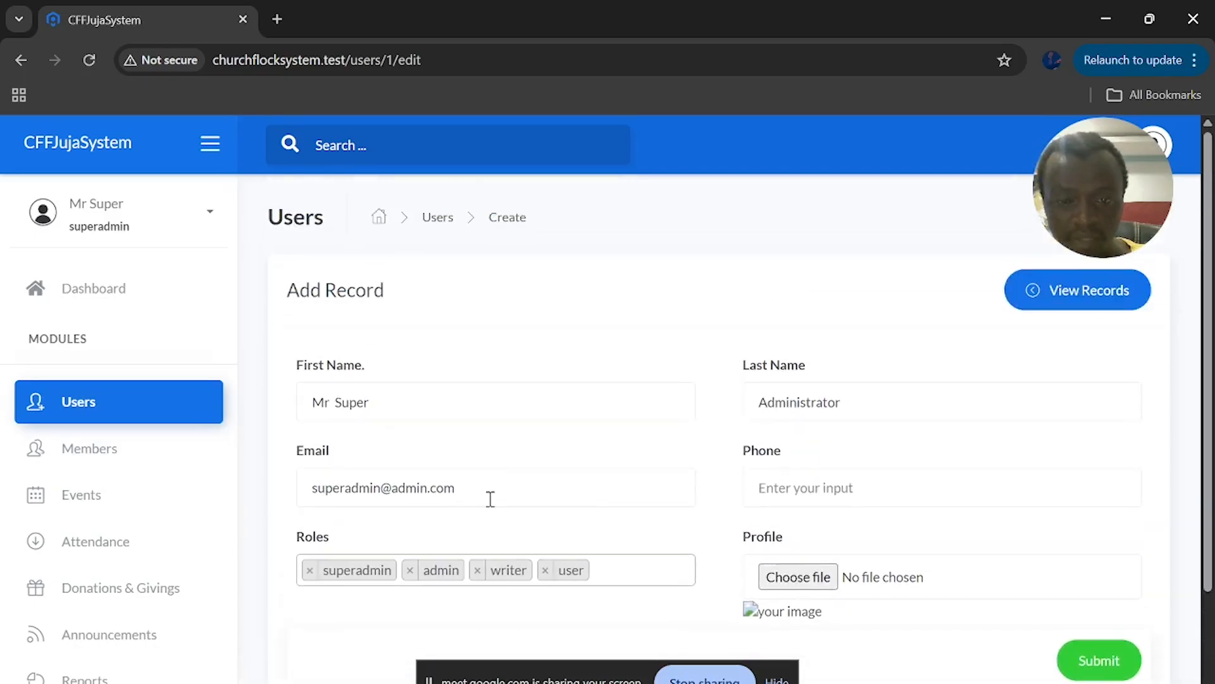
Inspect the Last Name, First Name and Phone fields of the superadmin's edit form
{"action": "left_click", "coordinate": [885, 404]}
{"action": "left_click", "coordinate": [470, 407]}
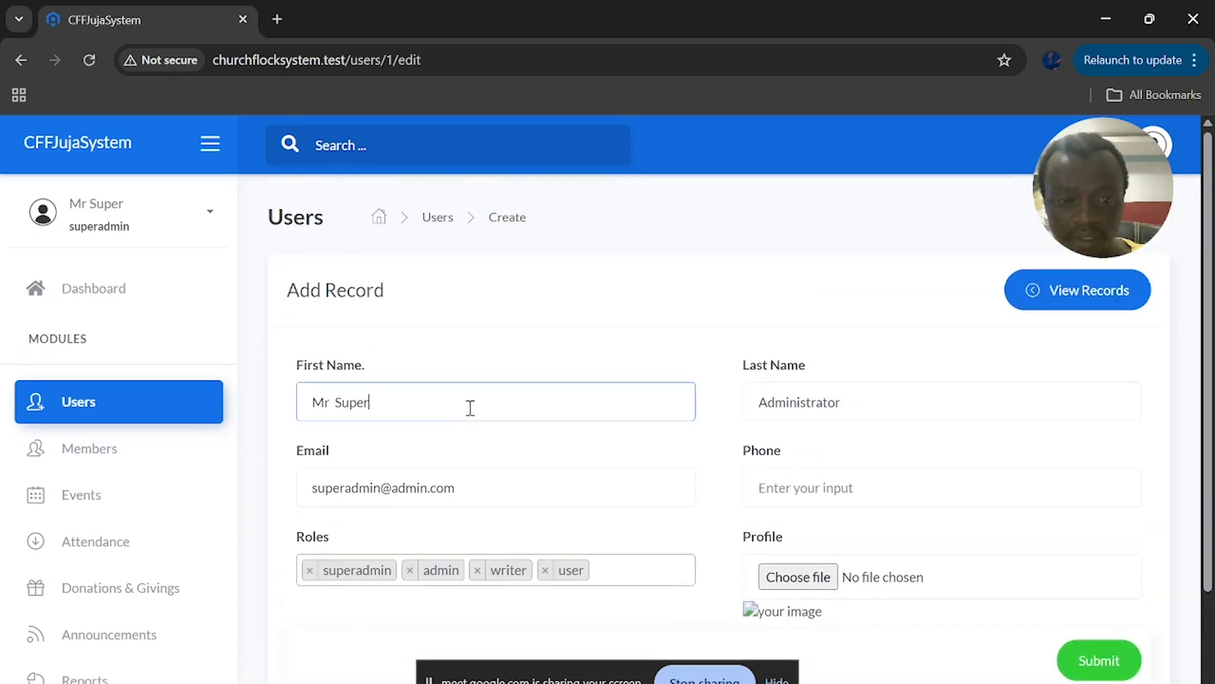
{"action": "left_click", "coordinate": [854, 492]}
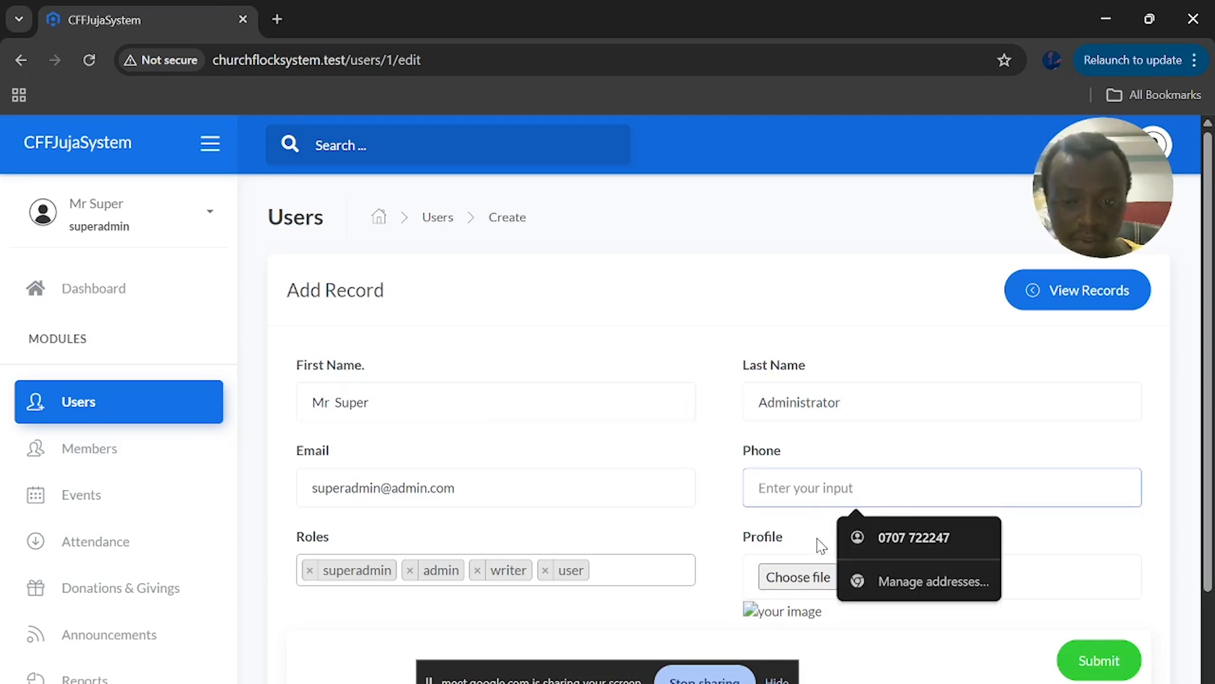
{"action": "left_click", "coordinate": [910, 408]}
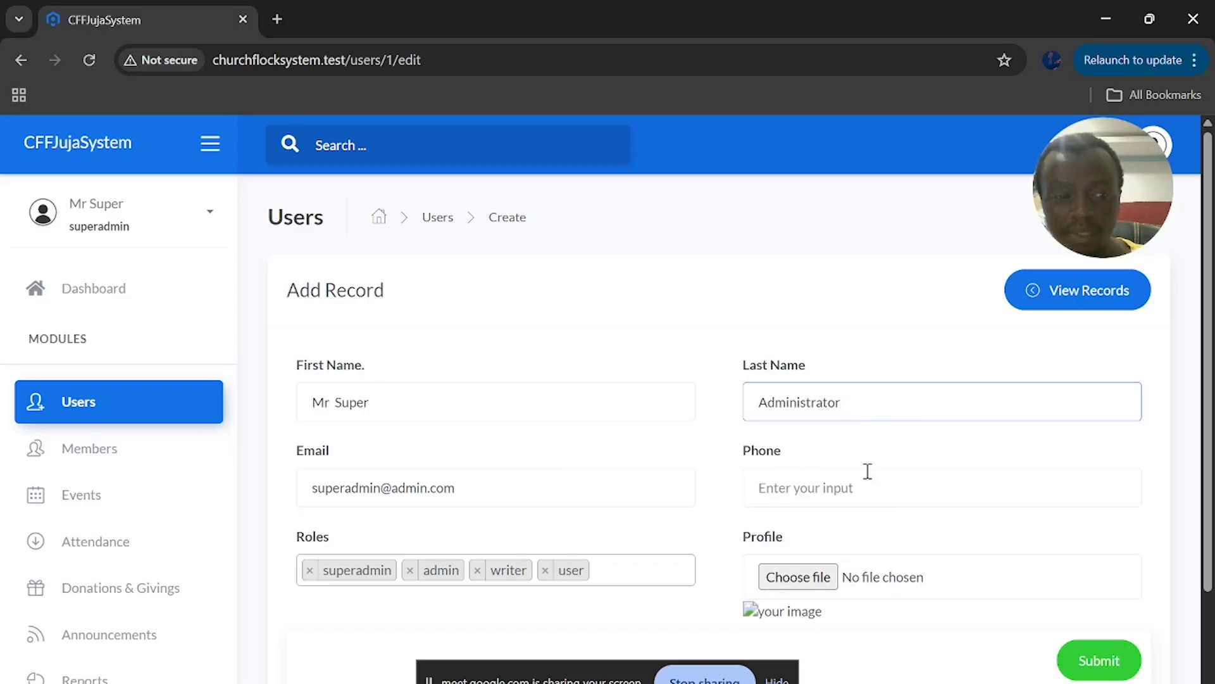
Open Params under System Parameters, showing an empty table with DataType, Group, Key, Value, IsPublic columns
{"action": "scroll", "coordinate": [639, 471], "scroll_direction": "down", "scroll_amount": 2}
{"action": "scroll", "coordinate": [46, 519], "scroll_direction": "down", "scroll_amount": 3}
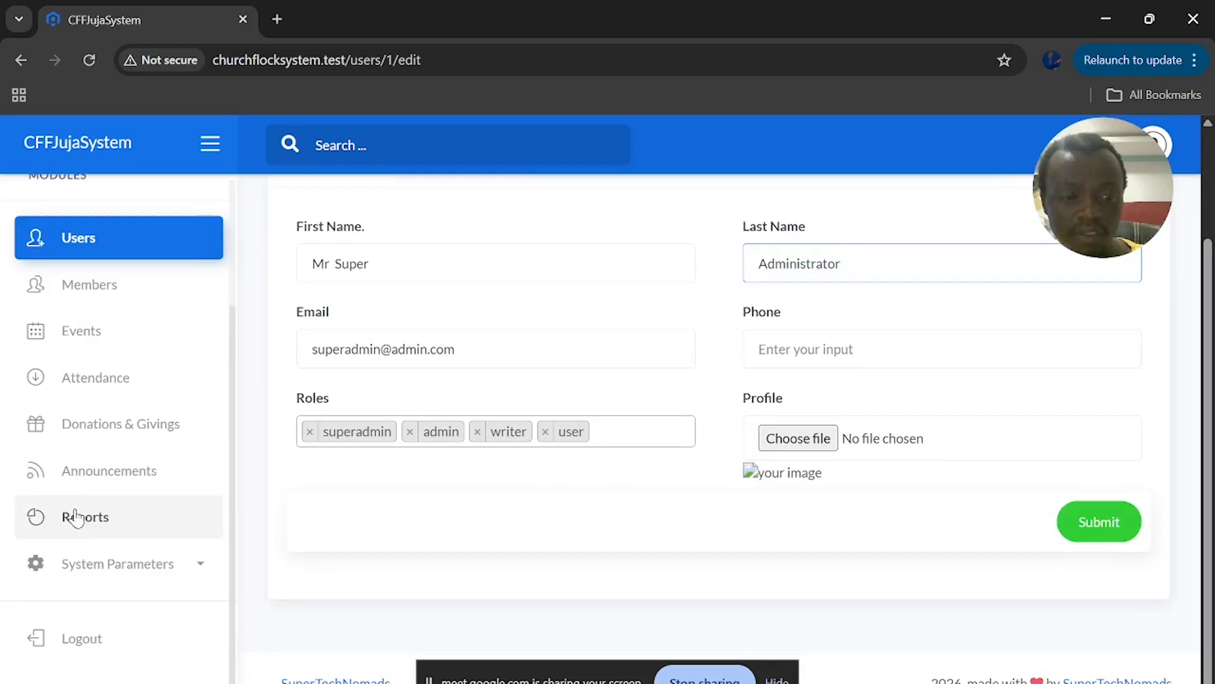
{"action": "left_click", "coordinate": [163, 581]}
{"action": "scroll", "coordinate": [165, 583], "scroll_direction": "down", "scroll_amount": 3}
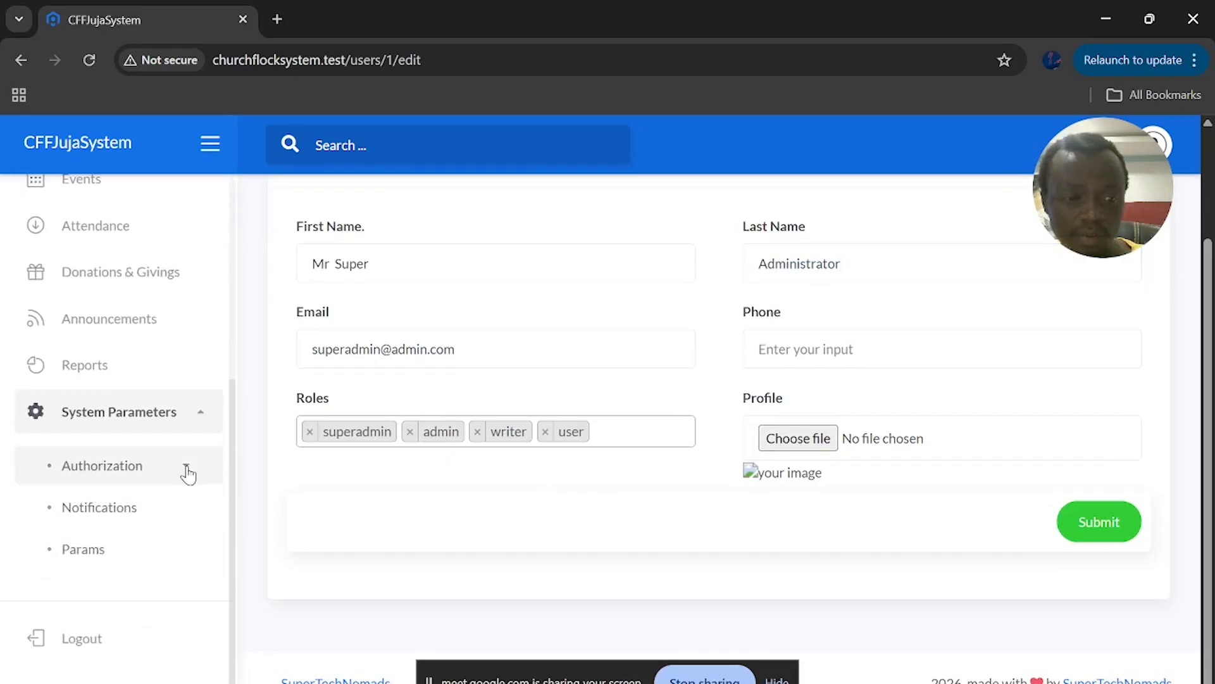
{"action": "left_click", "coordinate": [101, 552]}
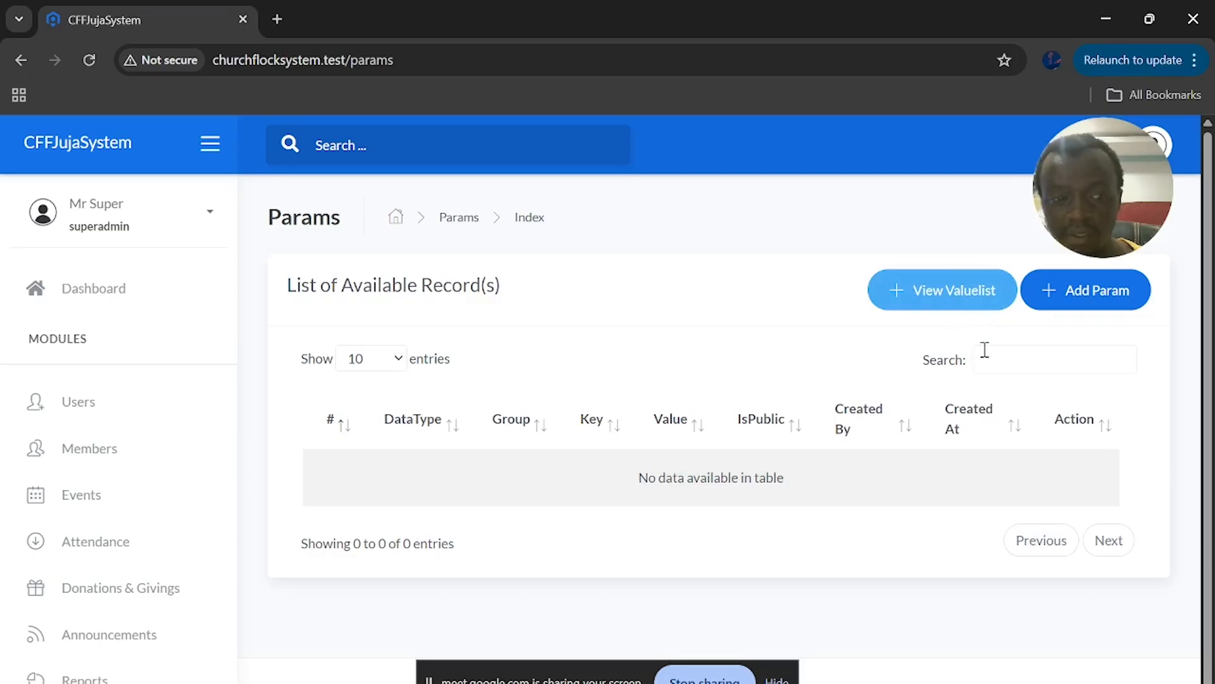
{"action": "scroll", "coordinate": [127, 652], "scroll_direction": "down", "scroll_amount": 3}
{"action": "left_click", "coordinate": [133, 564]}
{"action": "scroll", "coordinate": [146, 567], "scroll_direction": "down", "scroll_amount": 2}
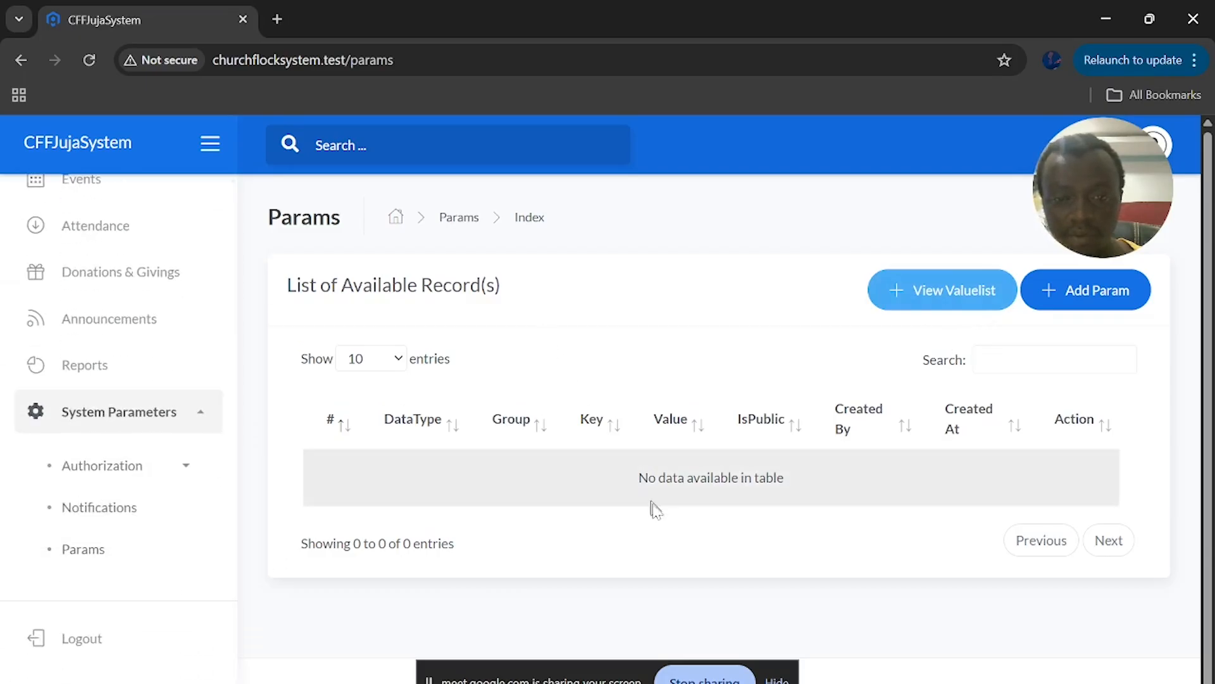
Open View Valuelist and review the payment_mode entries: Cash, M-Pesa, Bank and Other
{"action": "left_click", "coordinate": [955, 294]}
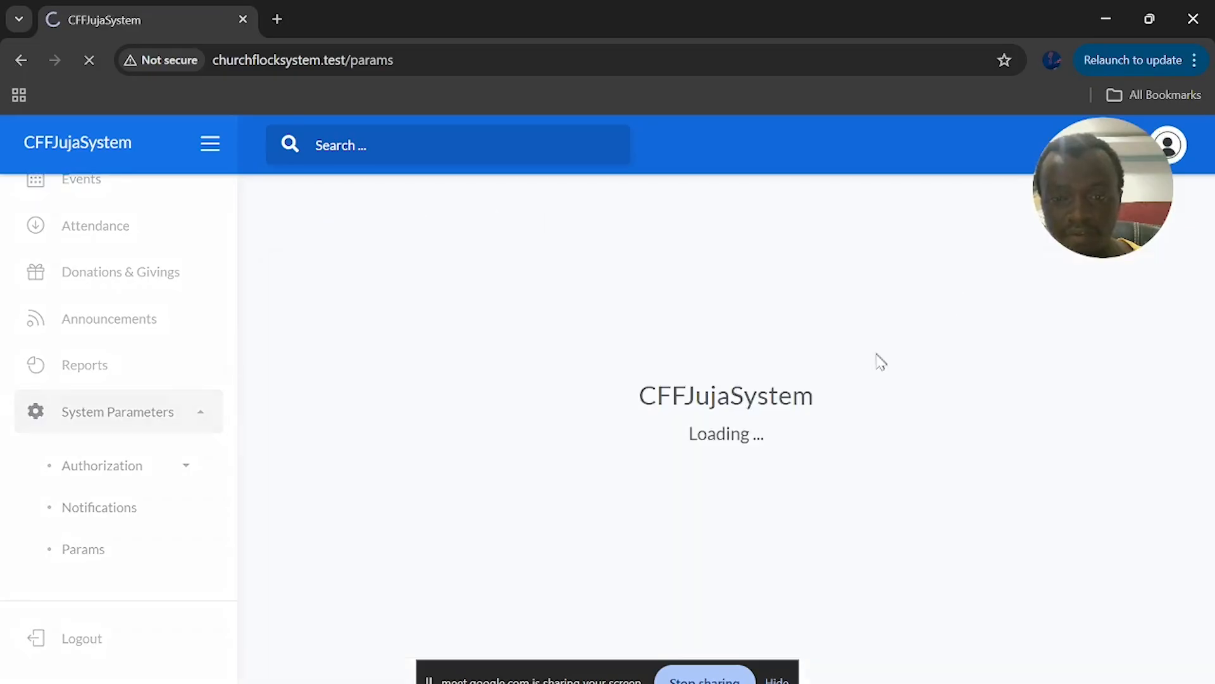
{"action": "scroll", "coordinate": [626, 423], "scroll_direction": "down", "scroll_amount": 2}
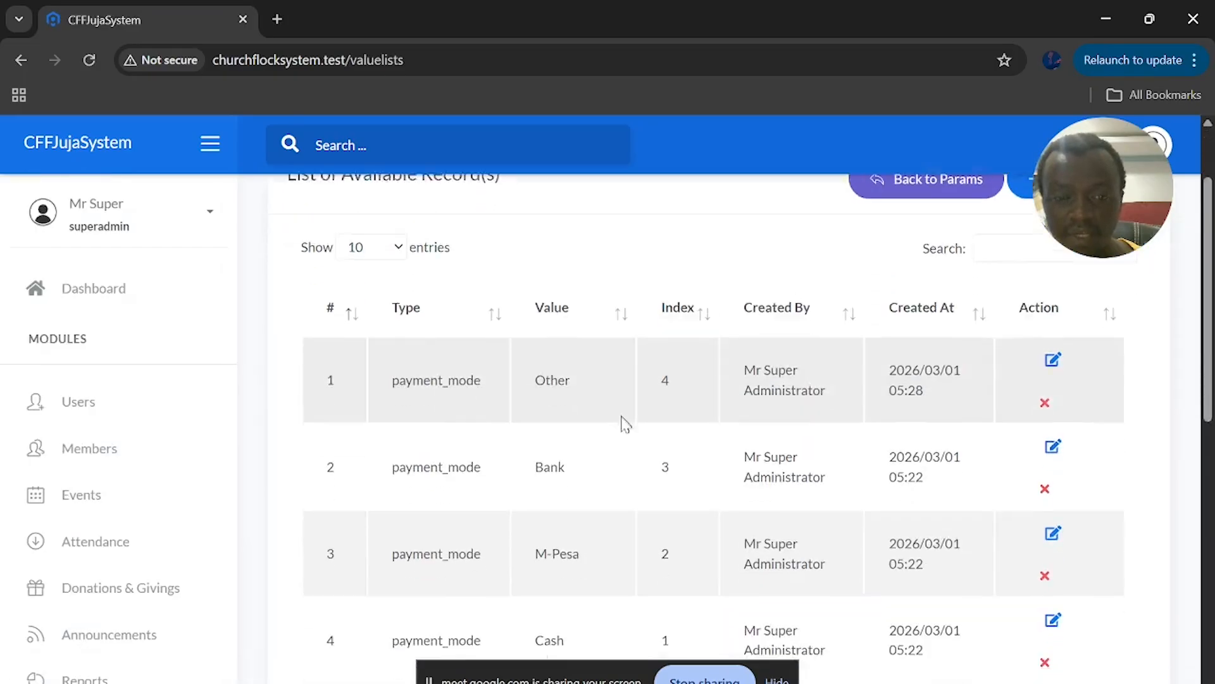
{"action": "scroll", "coordinate": [625, 423], "scroll_direction": "down", "scroll_amount": 6}
{"action": "scroll", "coordinate": [624, 424], "scroll_direction": "up", "scroll_amount": 8}
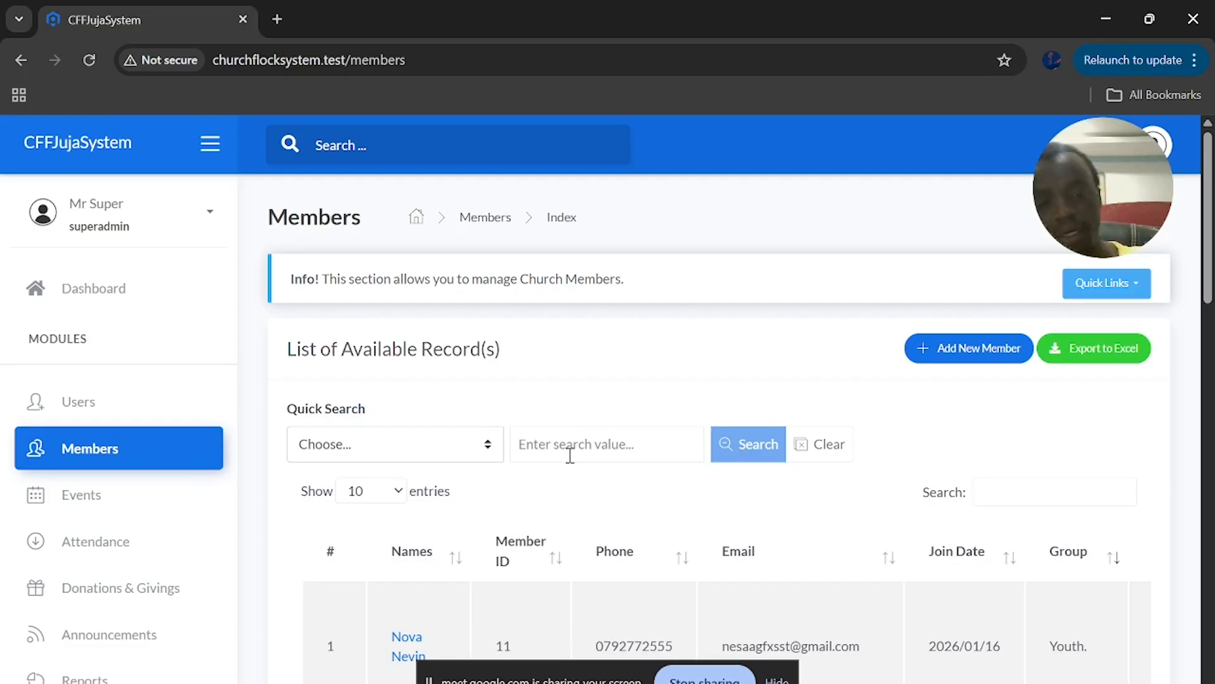
{"action": "scroll", "coordinate": [568, 484], "scroll_direction": "down", "scroll_amount": 3}
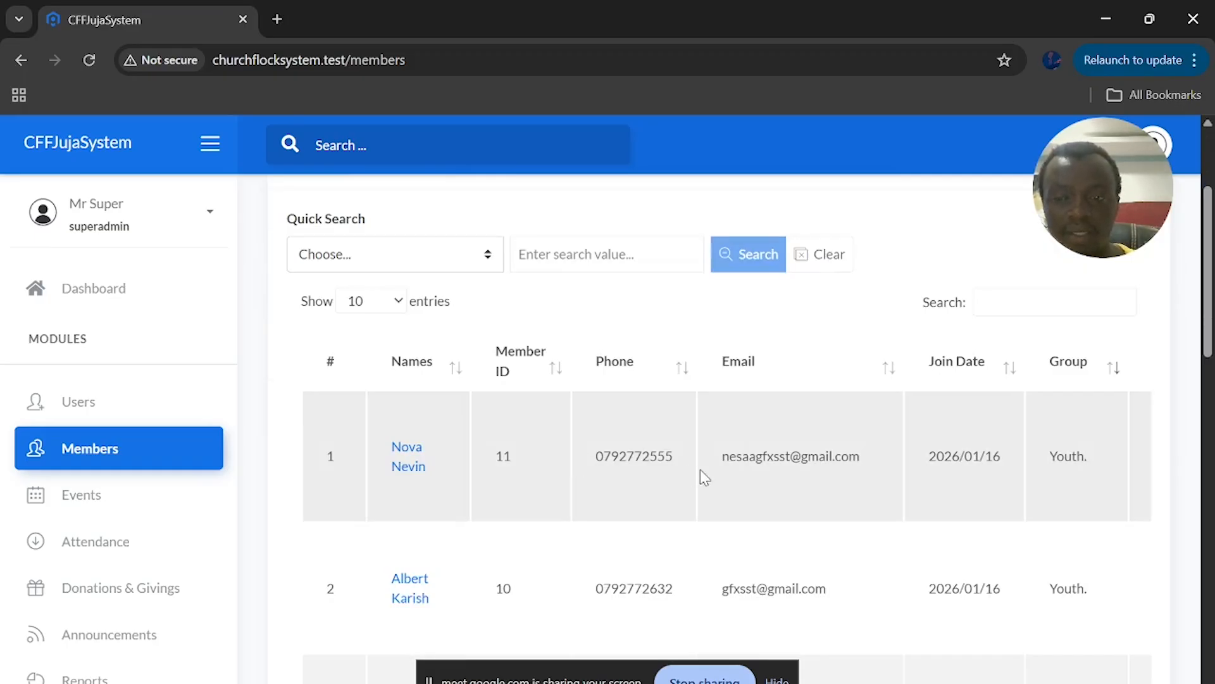
{"action": "scroll", "coordinate": [700, 469], "scroll_direction": "up", "scroll_amount": 3}
{"action": "scroll", "coordinate": [705, 477], "scroll_direction": "down", "scroll_amount": 3}
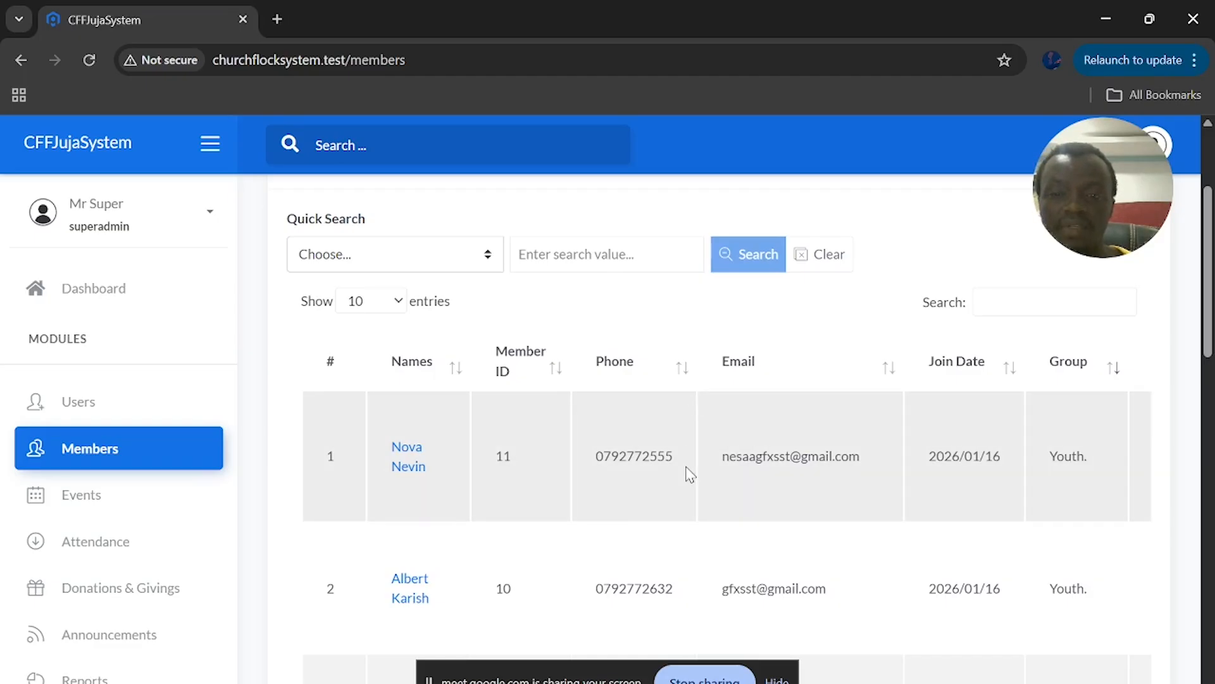
{"action": "scroll", "coordinate": [689, 474], "scroll_direction": "down", "scroll_amount": 3}
{"action": "scroll", "coordinate": [715, 450], "scroll_direction": "up", "scroll_amount": 2}
{"action": "scroll", "coordinate": [746, 420], "scroll_direction": "right", "scroll_amount": 3}
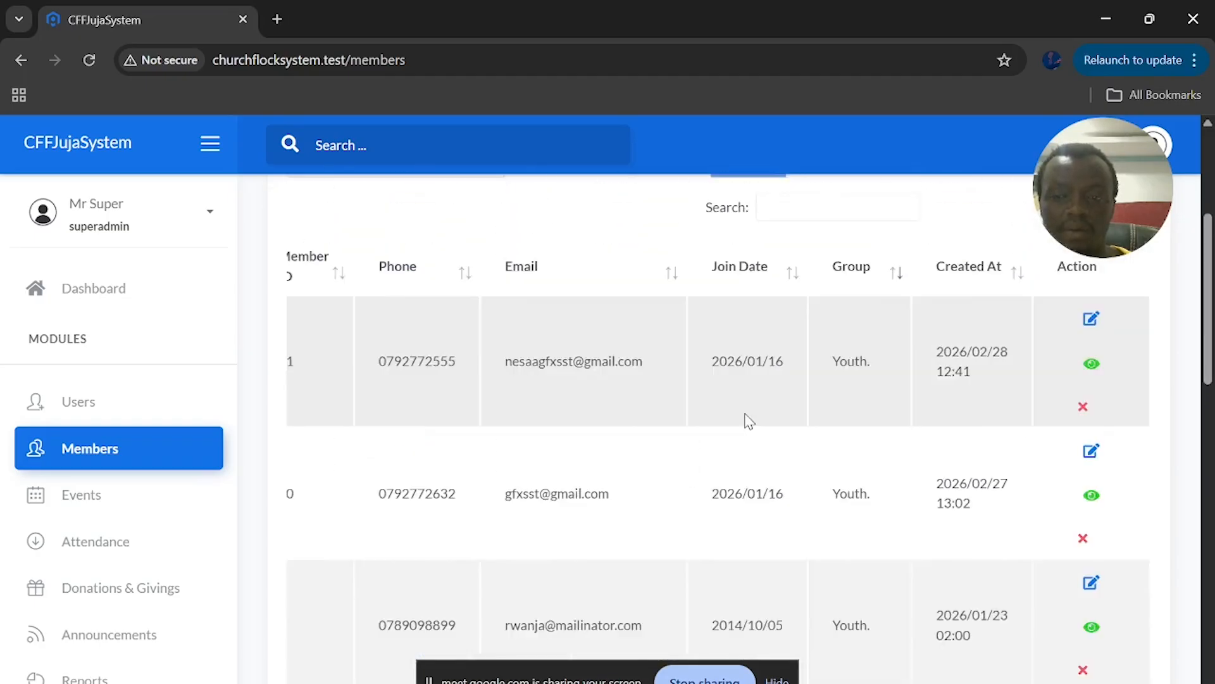
{"action": "scroll", "coordinate": [746, 421], "scroll_direction": "up", "scroll_amount": 1}
{"action": "scroll", "coordinate": [748, 420], "scroll_direction": "left", "scroll_amount": 3}
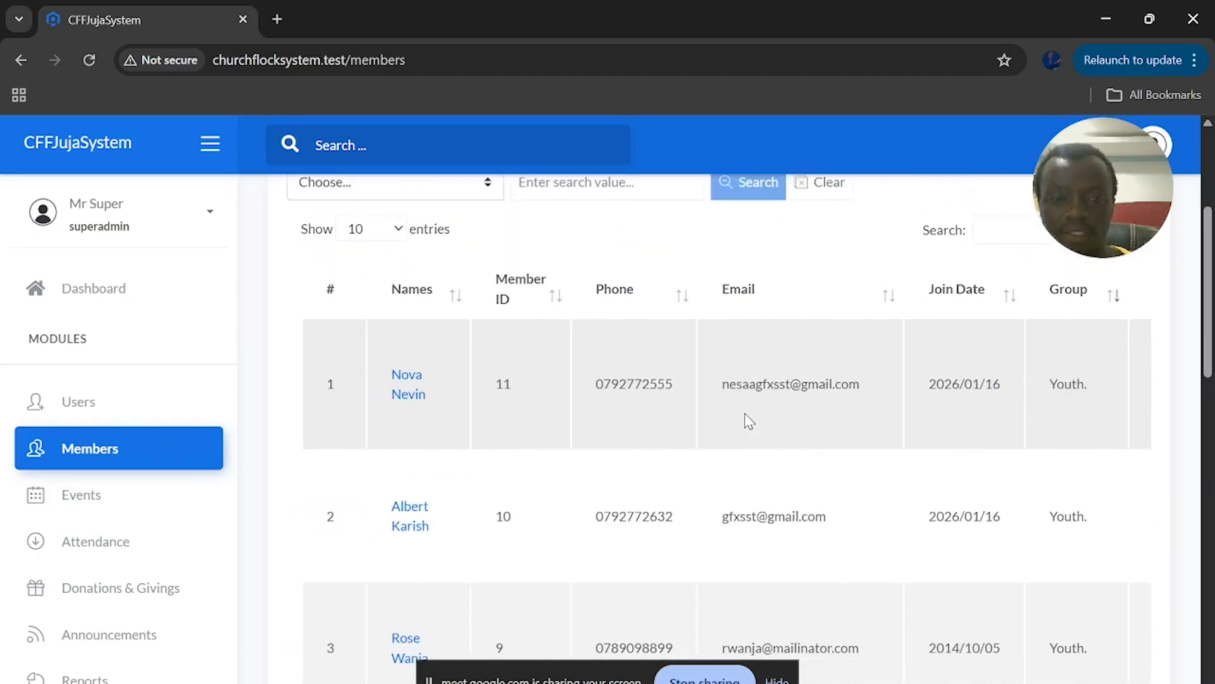
{"action": "scroll", "coordinate": [749, 421], "scroll_direction": "up", "scroll_amount": 4}
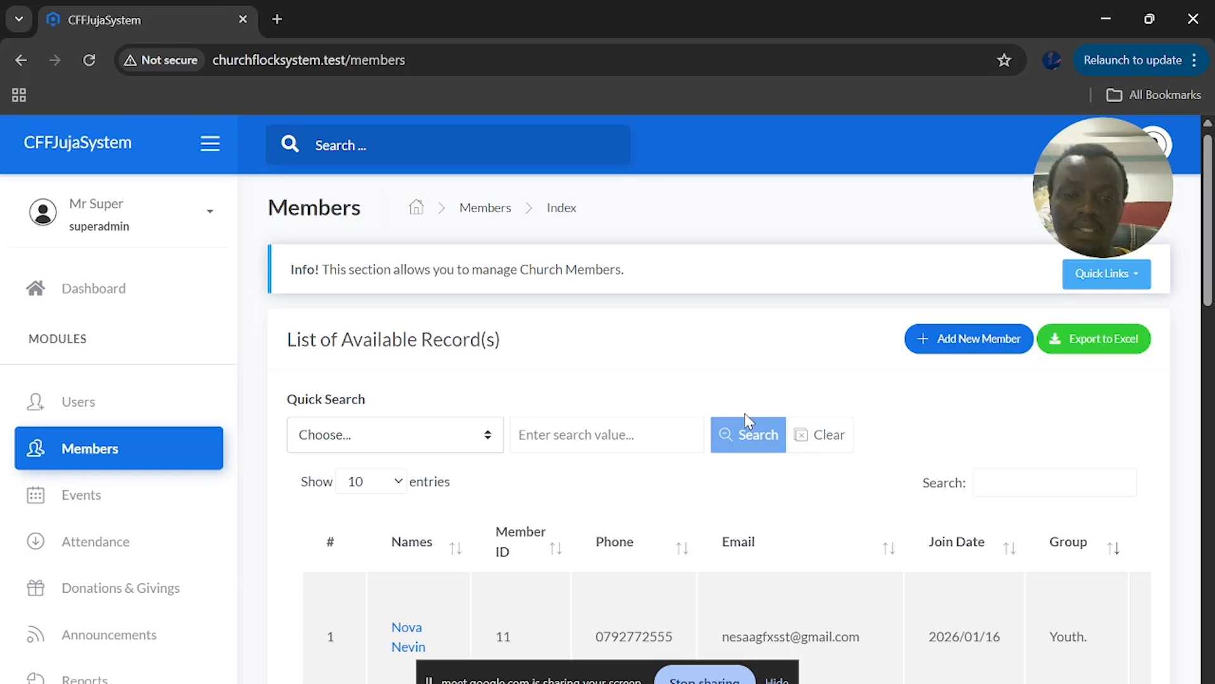
{"action": "scroll", "coordinate": [749, 421], "scroll_direction": "down", "scroll_amount": 1}
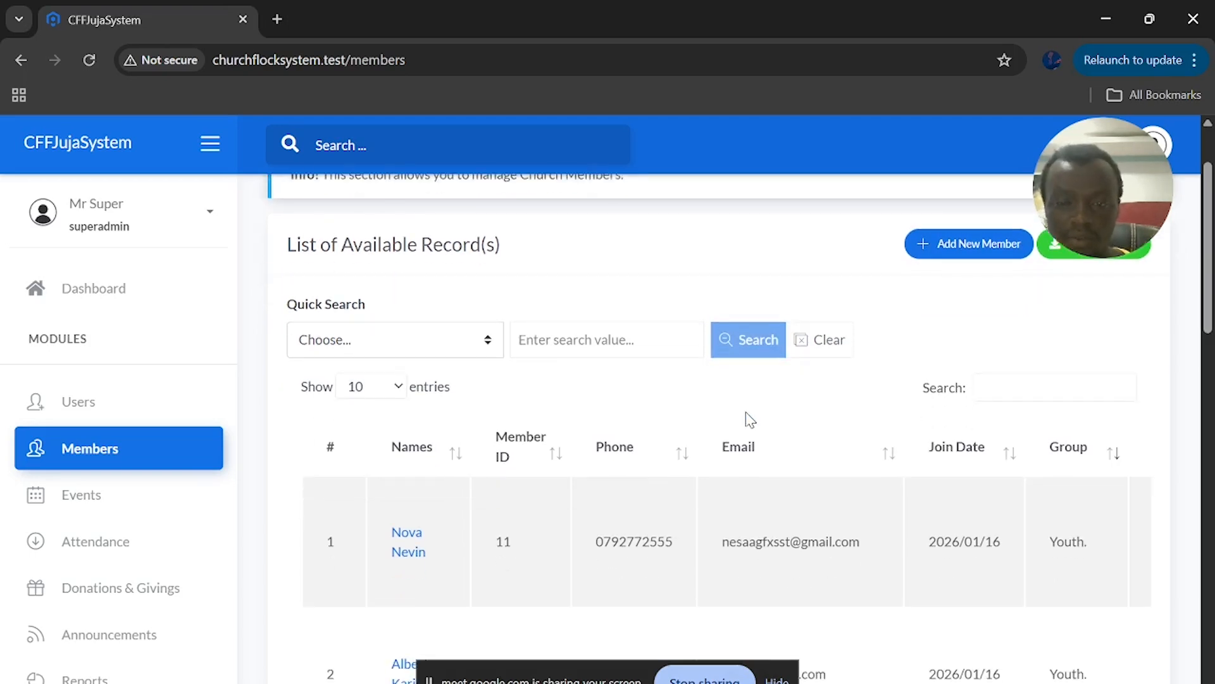
{"action": "scroll", "coordinate": [802, 533], "scroll_direction": "down", "scroll_amount": 2}
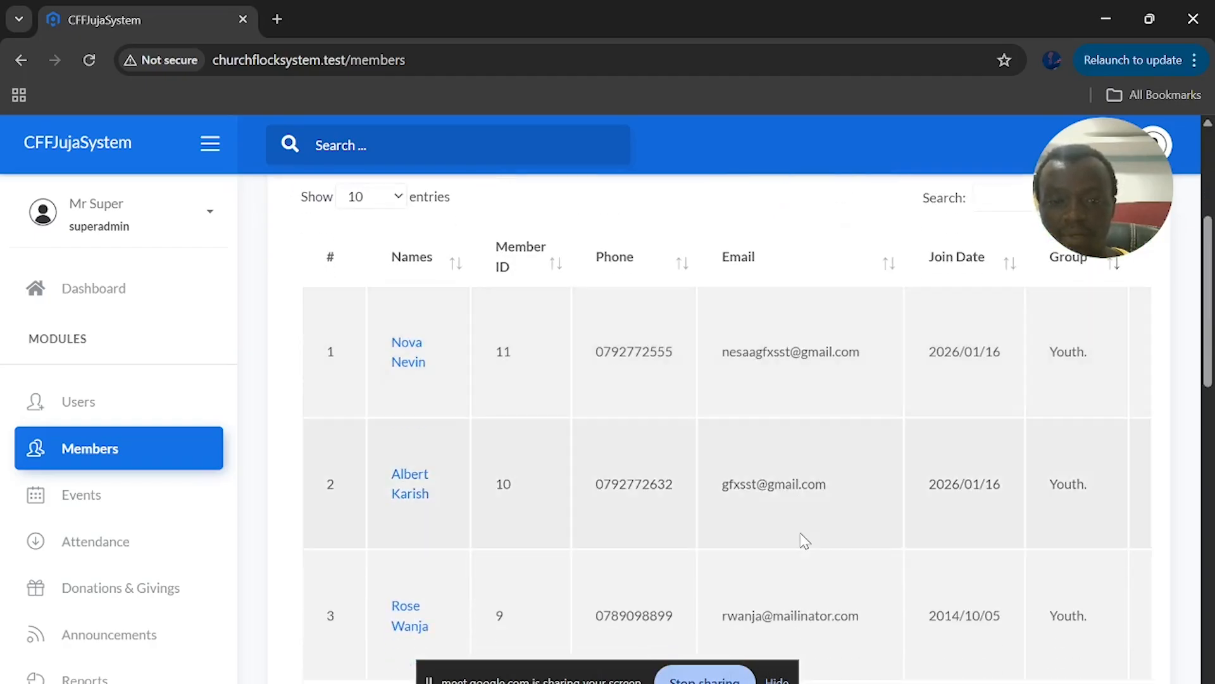
{"action": "scroll", "coordinate": [802, 538], "scroll_direction": "up", "scroll_amount": 4}
{"action": "scroll", "coordinate": [801, 538], "scroll_direction": "down", "scroll_amount": 3}
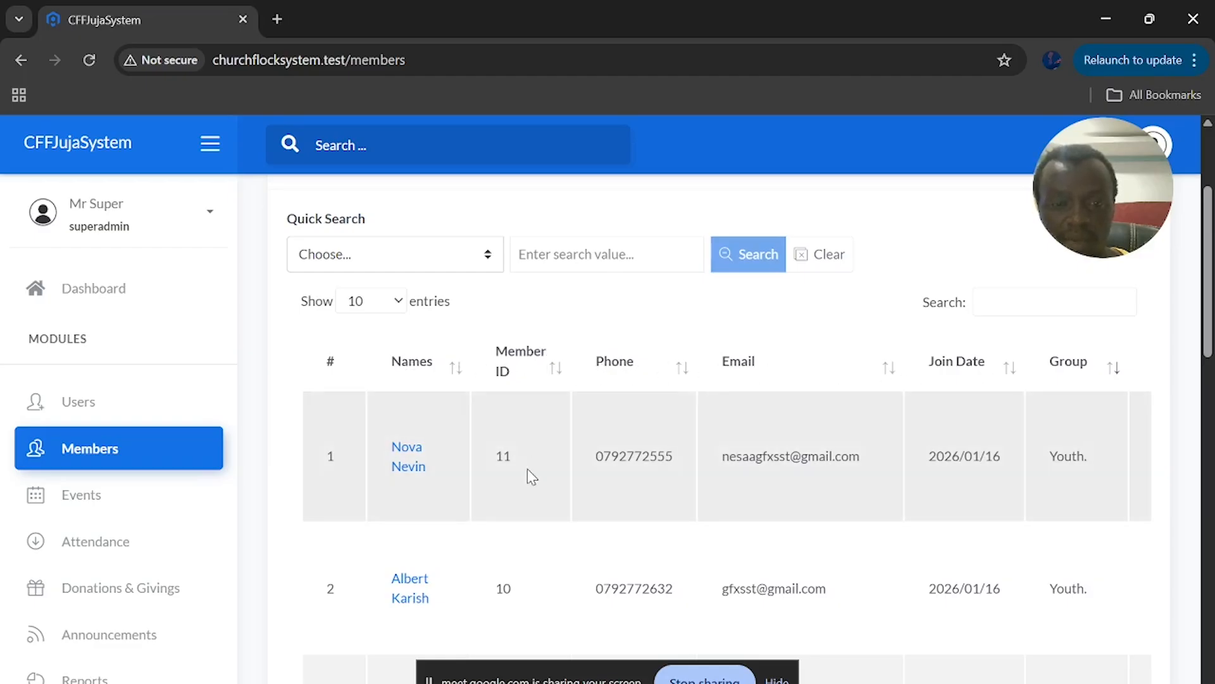
{"action": "scroll", "coordinate": [783, 463], "scroll_direction": "right", "scroll_amount": 3}
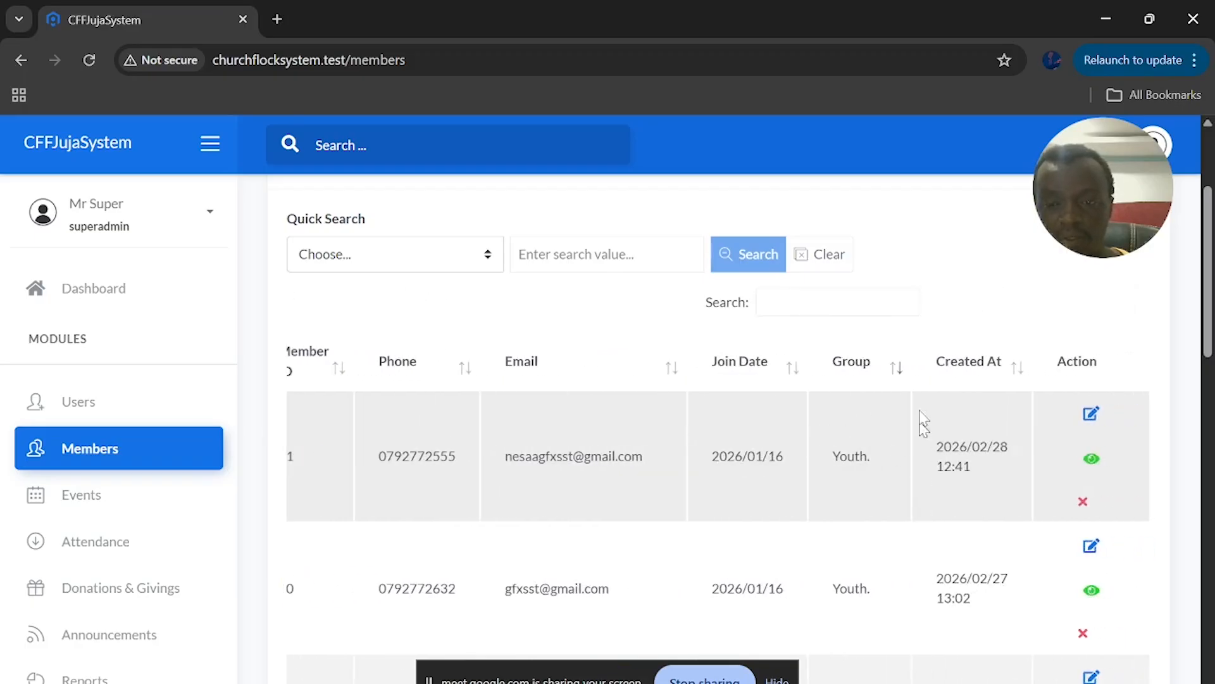
{"action": "scroll", "coordinate": [688, 491], "scroll_direction": "left", "scroll_amount": 3}
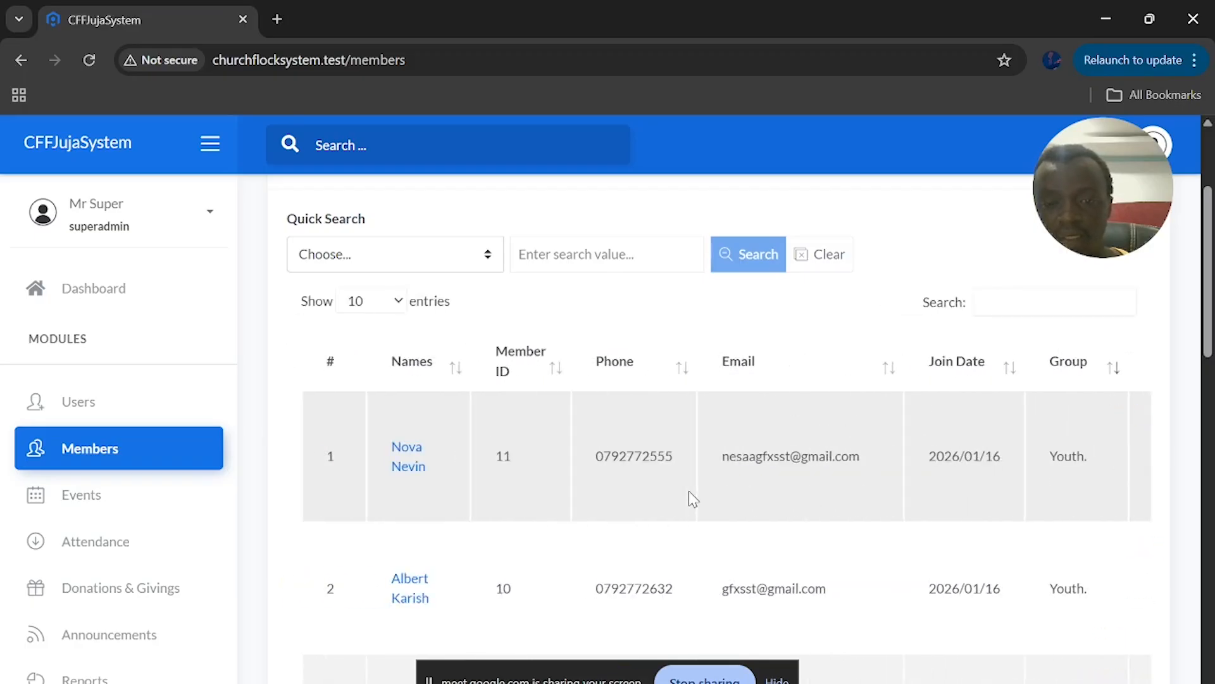
{"action": "scroll", "coordinate": [721, 424], "scroll_direction": "right", "scroll_amount": 3}
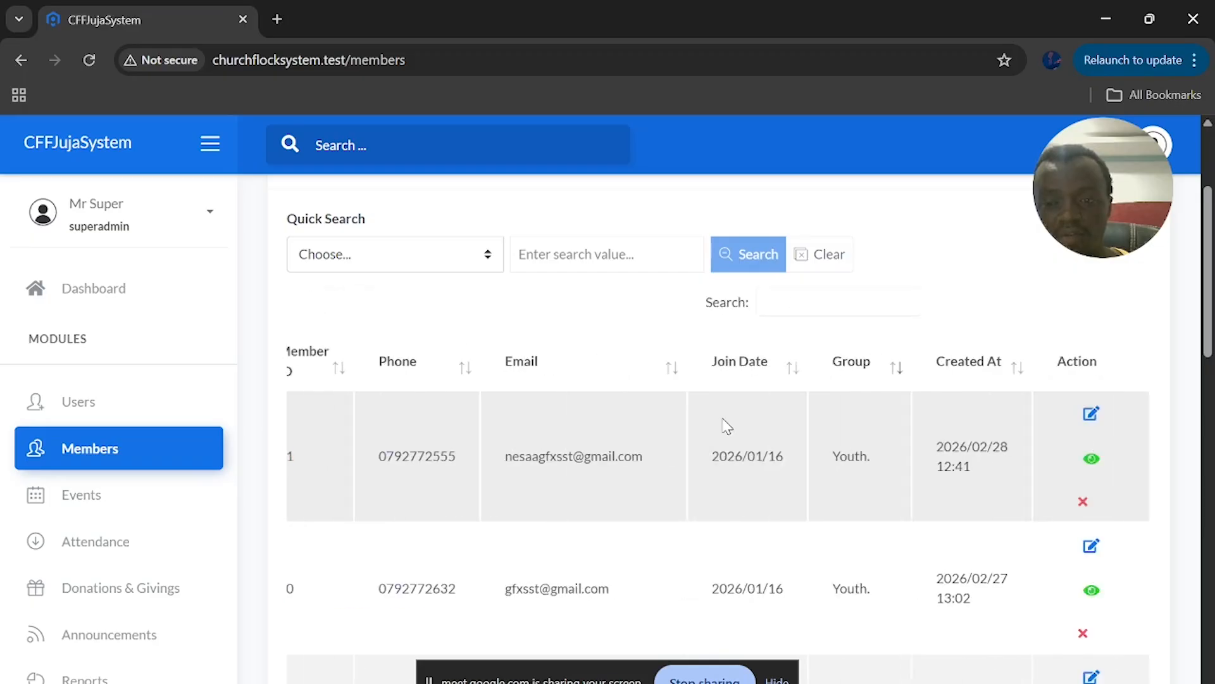
Open the first member's (member 14) detail page and read its upper sections
{"action": "left_click", "coordinate": [1092, 464]}
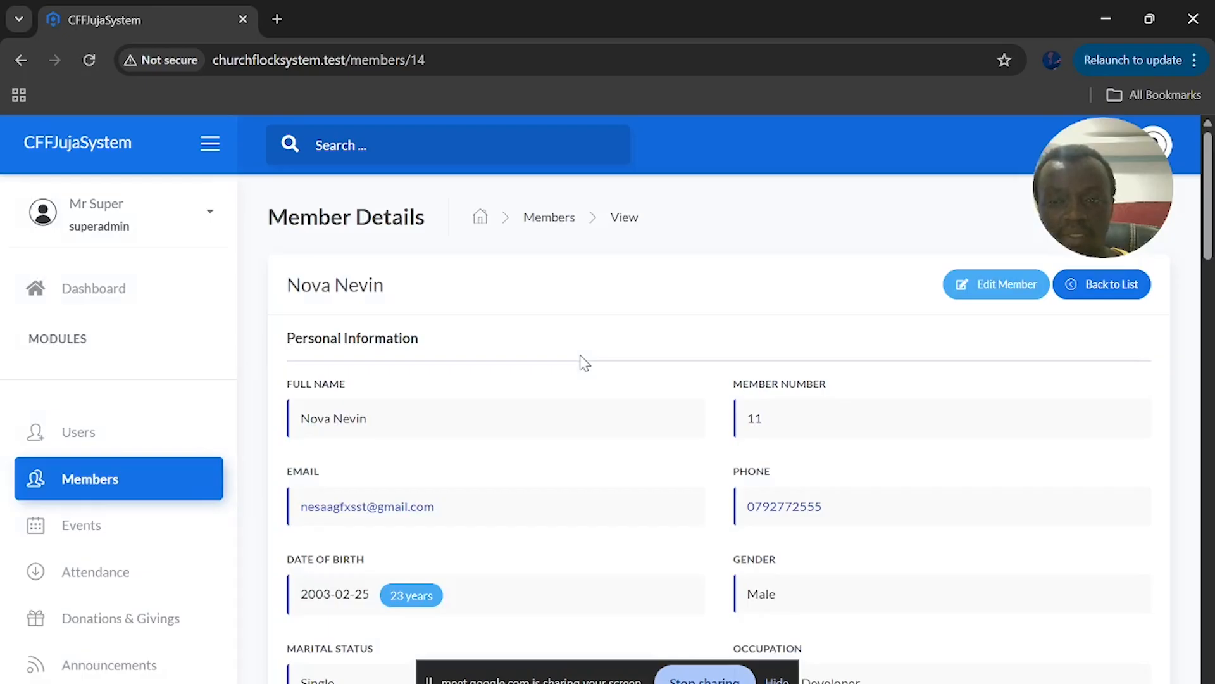
{"action": "scroll", "coordinate": [361, 342], "scroll_direction": "down", "scroll_amount": 1}
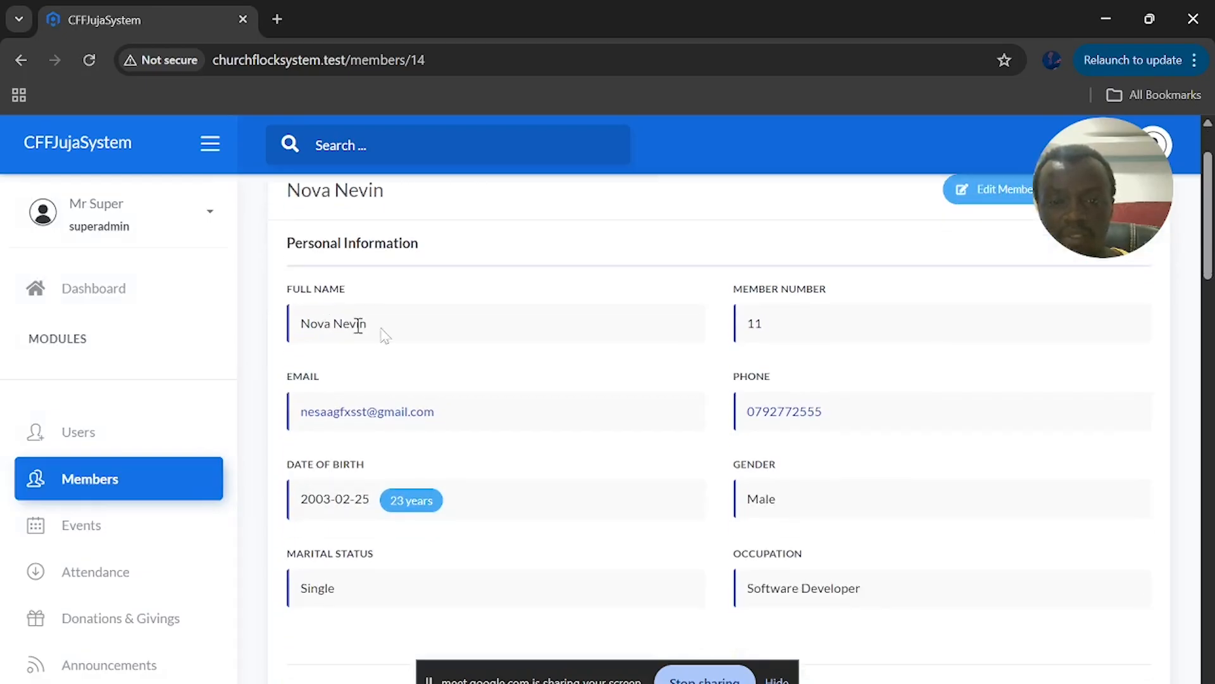
{"action": "scroll", "coordinate": [690, 423], "scroll_direction": "down", "scroll_amount": 1}
{"action": "scroll", "coordinate": [385, 388], "scroll_direction": "down", "scroll_amount": 1}
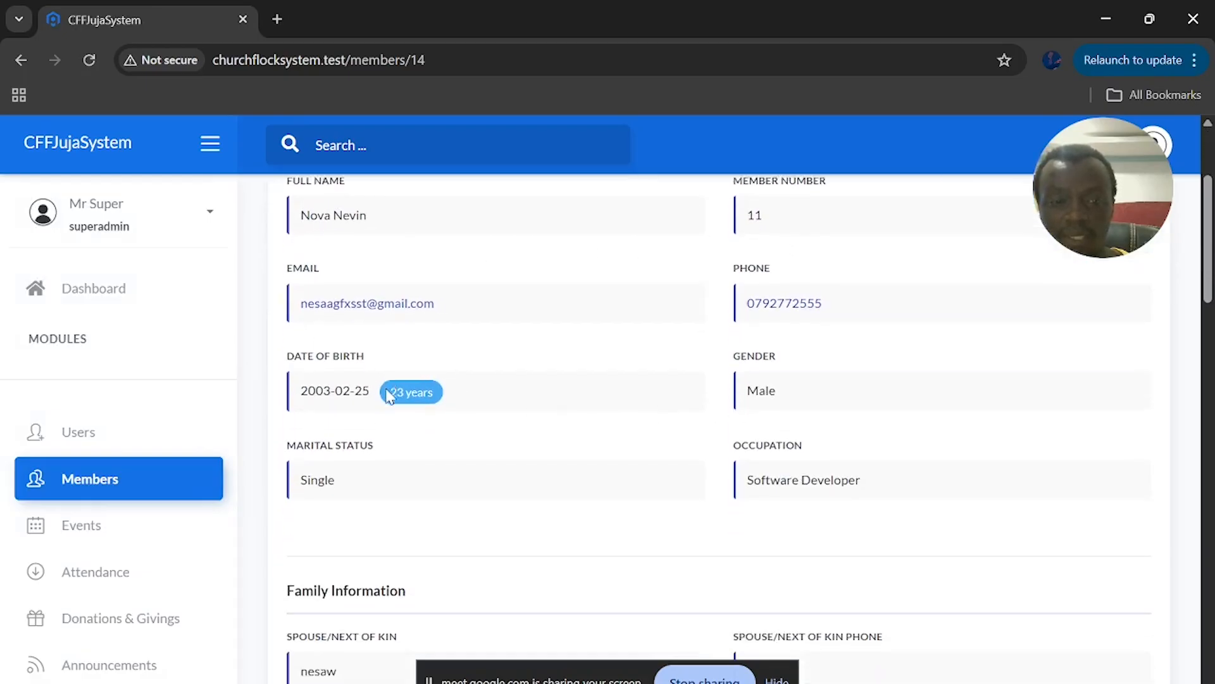
{"action": "scroll", "coordinate": [763, 340], "scroll_direction": "down", "scroll_amount": 2}
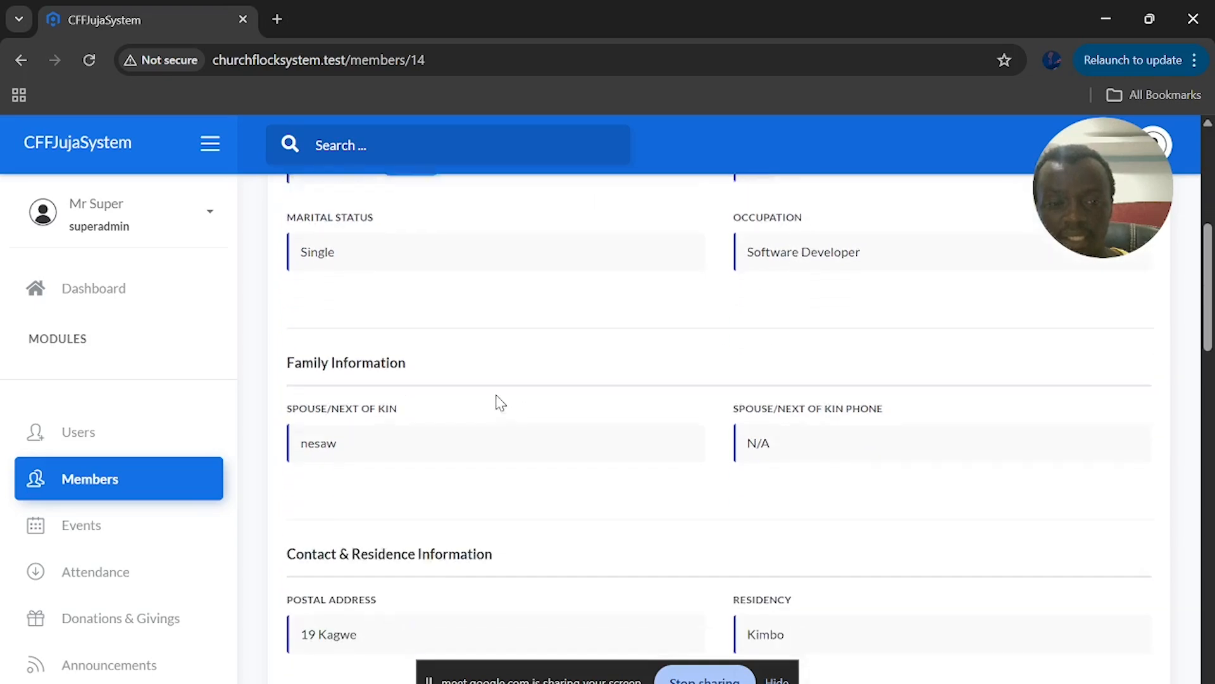
{"action": "scroll", "coordinate": [423, 402], "scroll_direction": "down", "scroll_amount": 3}
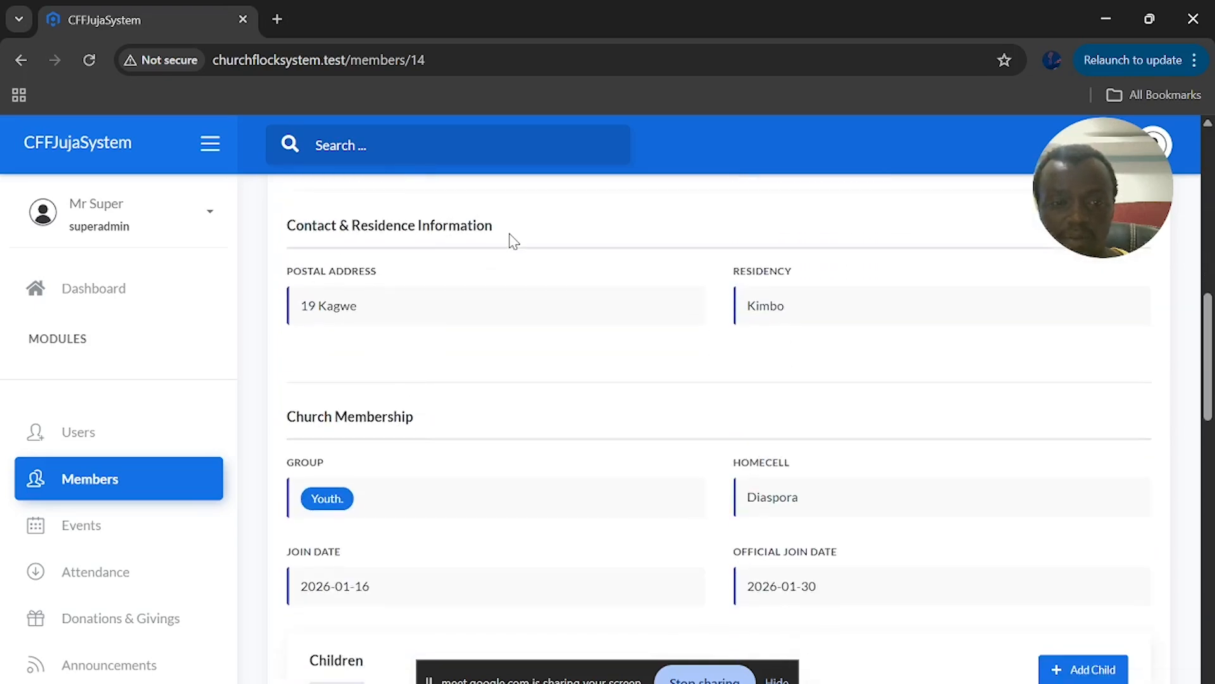
{"action": "scroll", "coordinate": [526, 291], "scroll_direction": "up", "scroll_amount": 5}
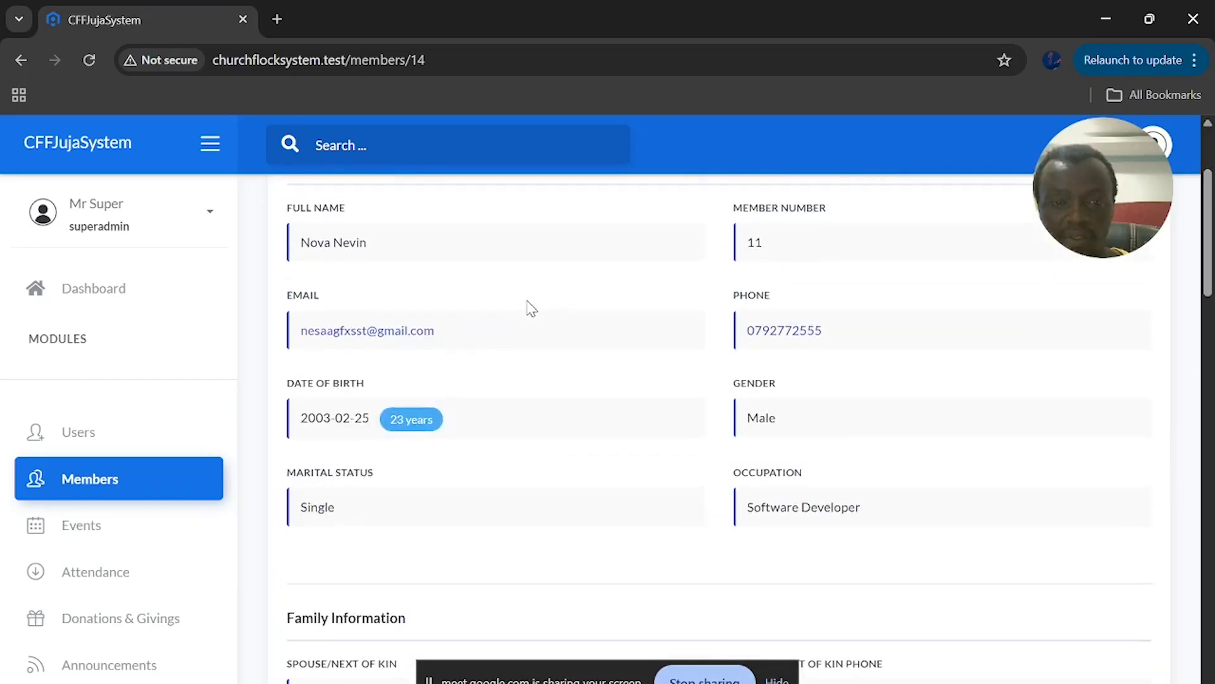
{"action": "scroll", "coordinate": [499, 448], "scroll_direction": "down", "scroll_amount": 3}
{"action": "scroll", "coordinate": [560, 468], "scroll_direction": "down", "scroll_amount": 3}
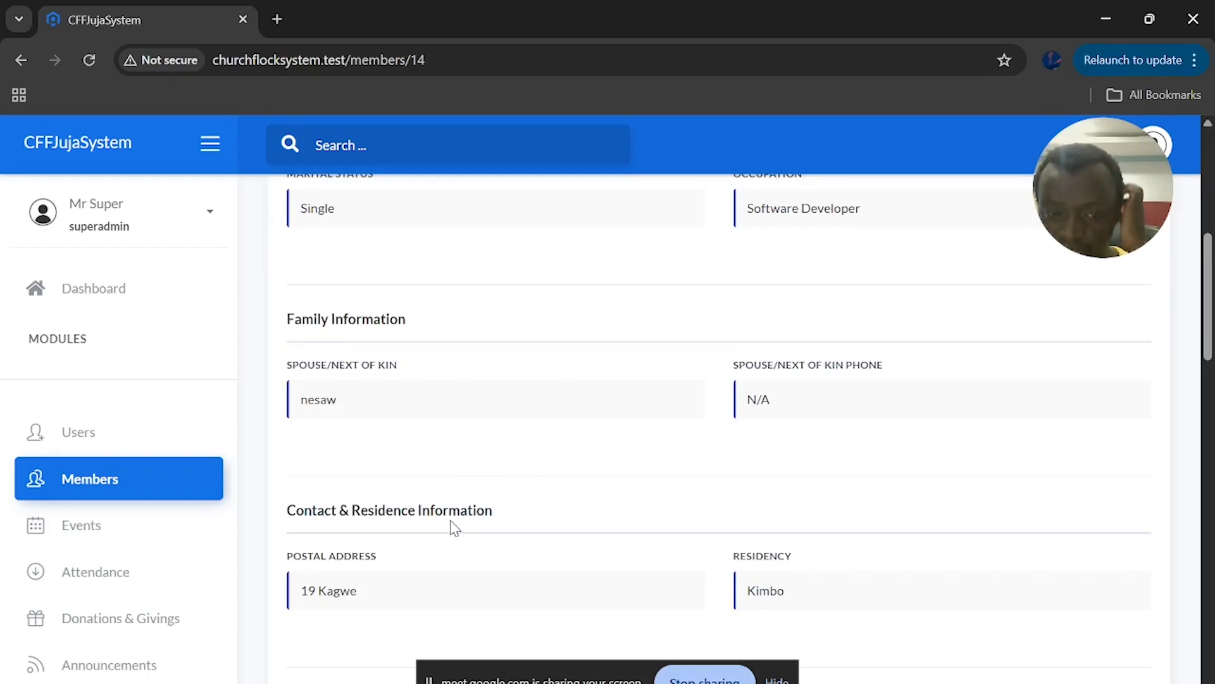
{"action": "scroll", "coordinate": [506, 509], "scroll_direction": "down", "scroll_amount": 4}
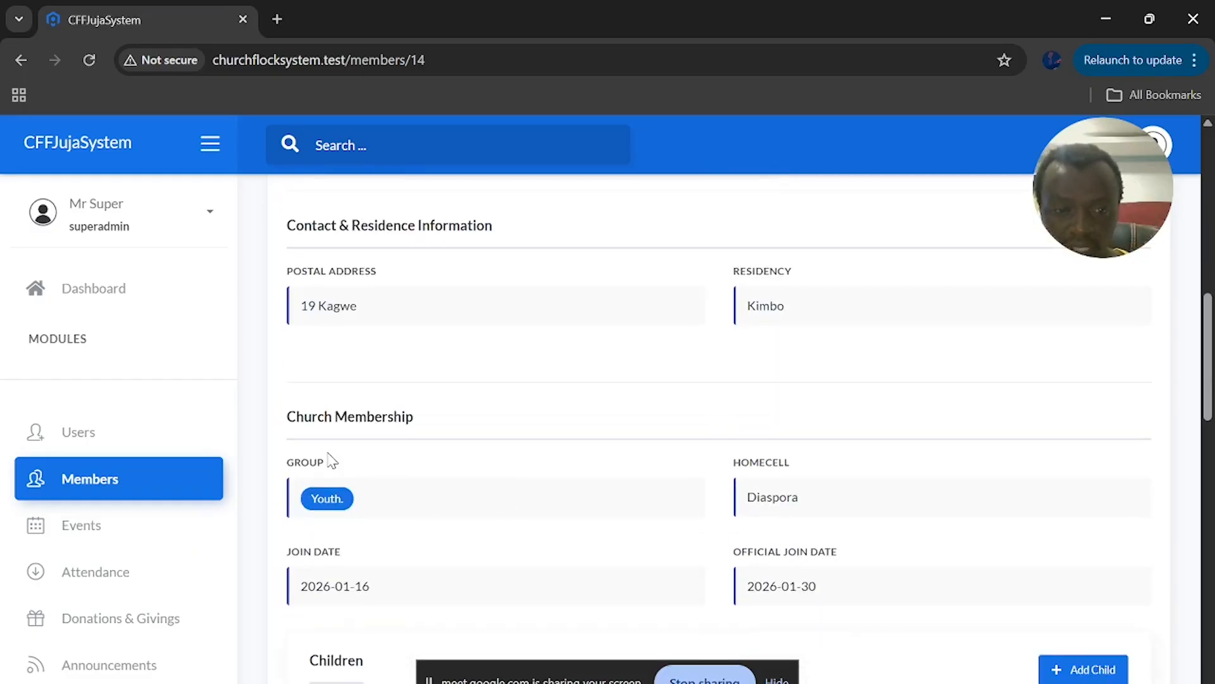
{"action": "scroll", "coordinate": [530, 481], "scroll_direction": "down", "scroll_amount": 3}
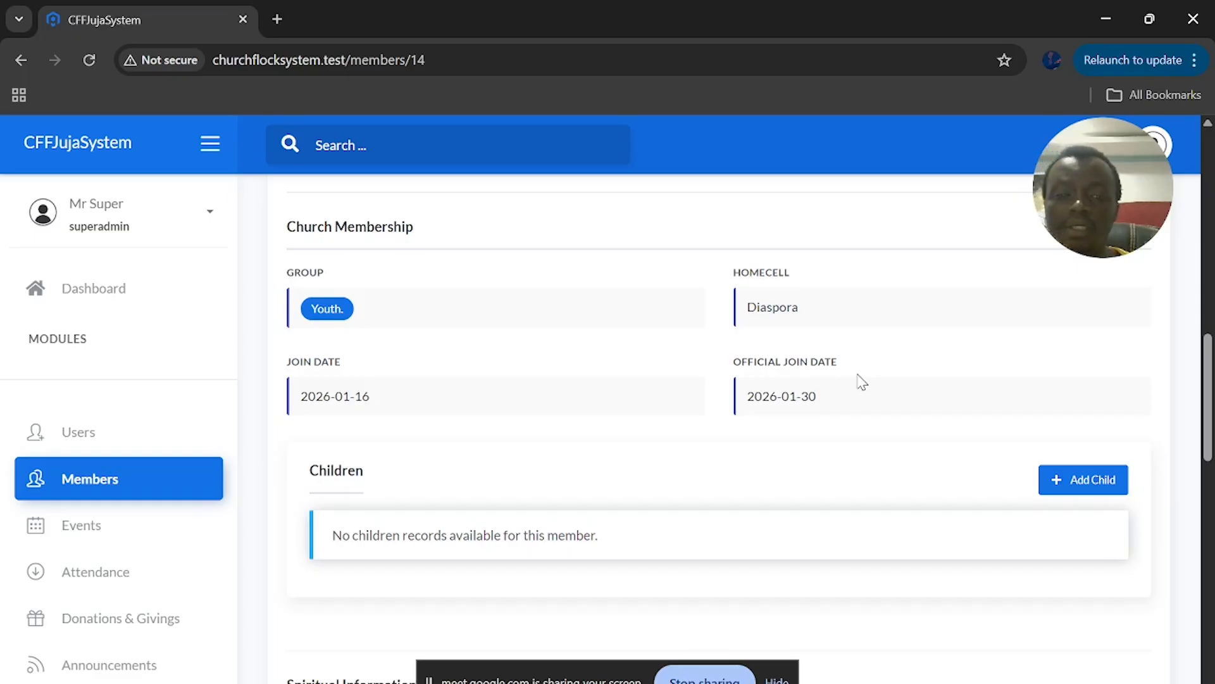
{"action": "scroll", "coordinate": [753, 411], "scroll_direction": "down", "scroll_amount": 2}
{"action": "scroll", "coordinate": [754, 411], "scroll_direction": "down", "scroll_amount": 1}
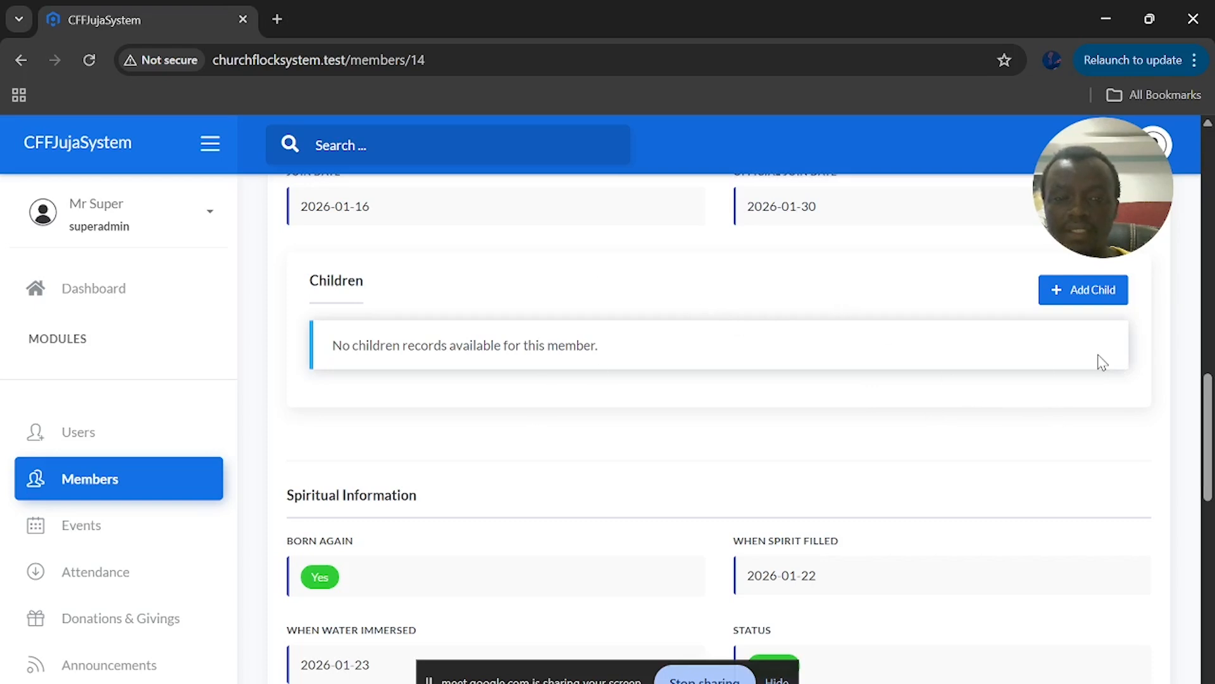
{"action": "scroll", "coordinate": [579, 393], "scroll_direction": "down", "scroll_amount": 3}
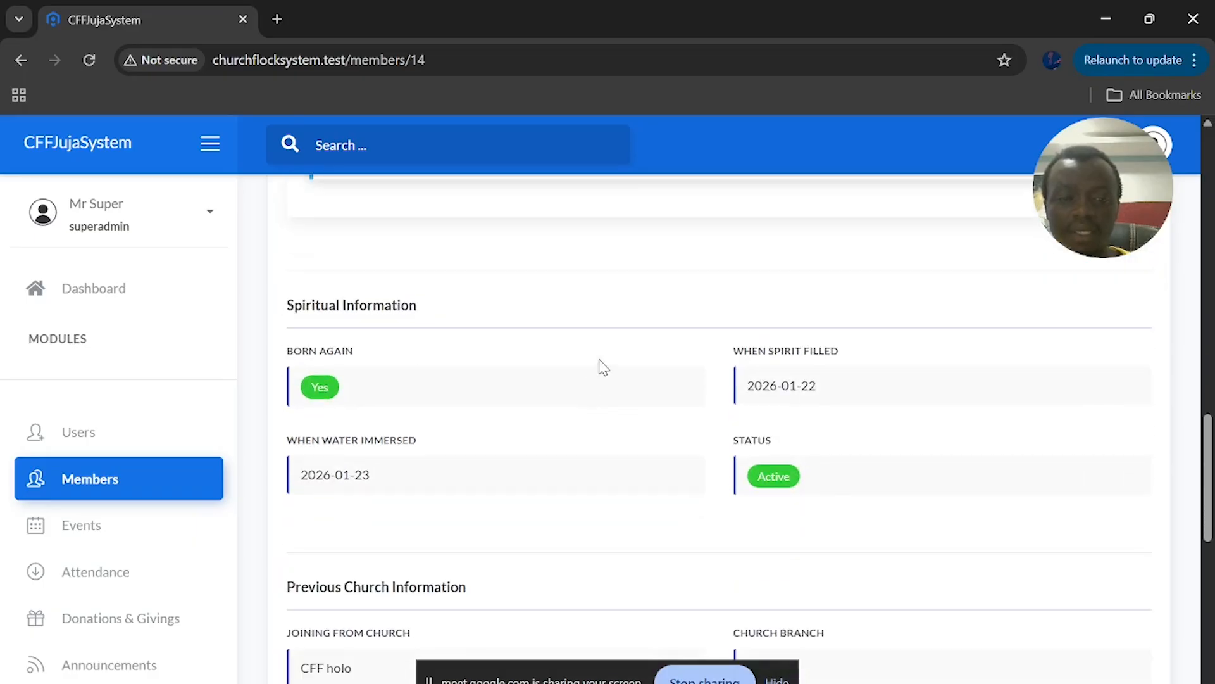
{"action": "scroll", "coordinate": [445, 340], "scroll_direction": "down", "scroll_amount": 1}
{"action": "scroll", "coordinate": [449, 346], "scroll_direction": "down", "scroll_amount": 4}
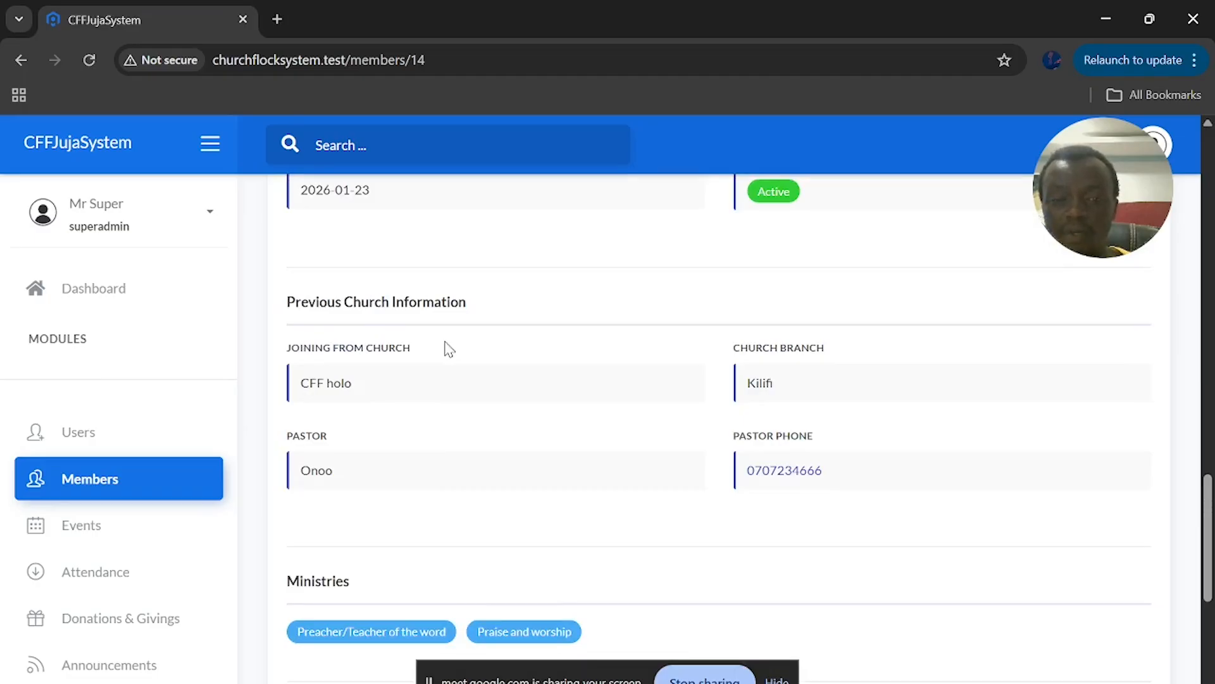
{"action": "scroll", "coordinate": [466, 413], "scroll_direction": "down", "scroll_amount": 4}
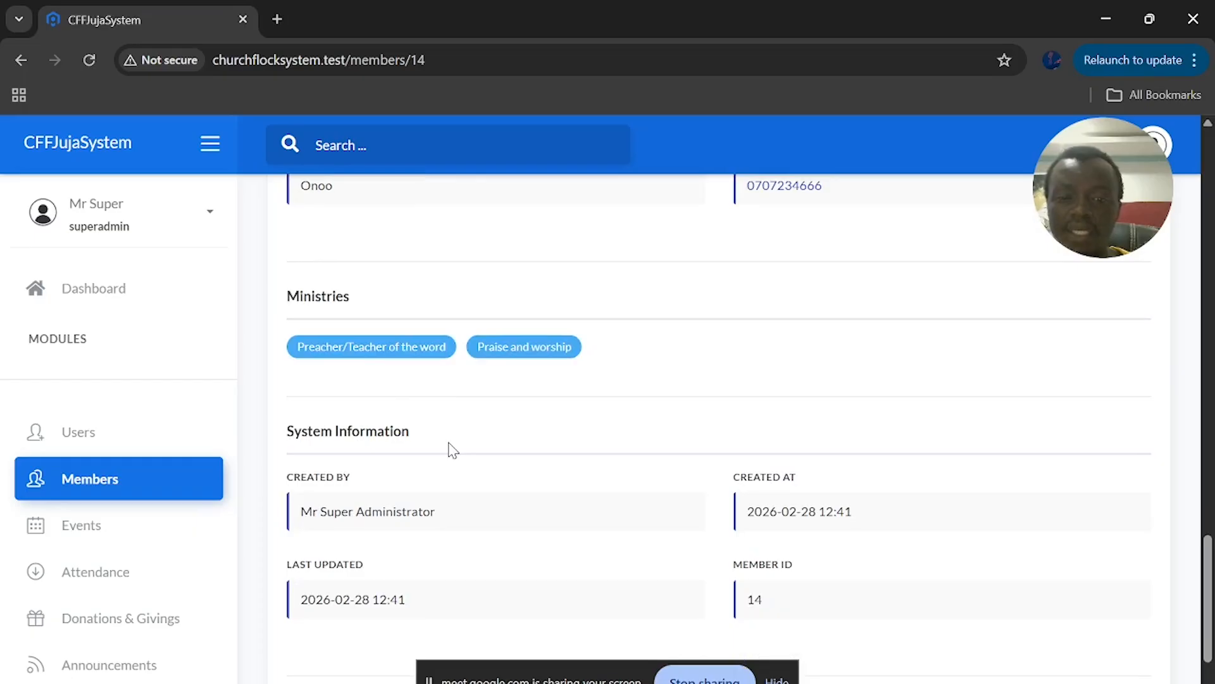
{"action": "scroll", "coordinate": [453, 450], "scroll_direction": "down", "scroll_amount": 2}
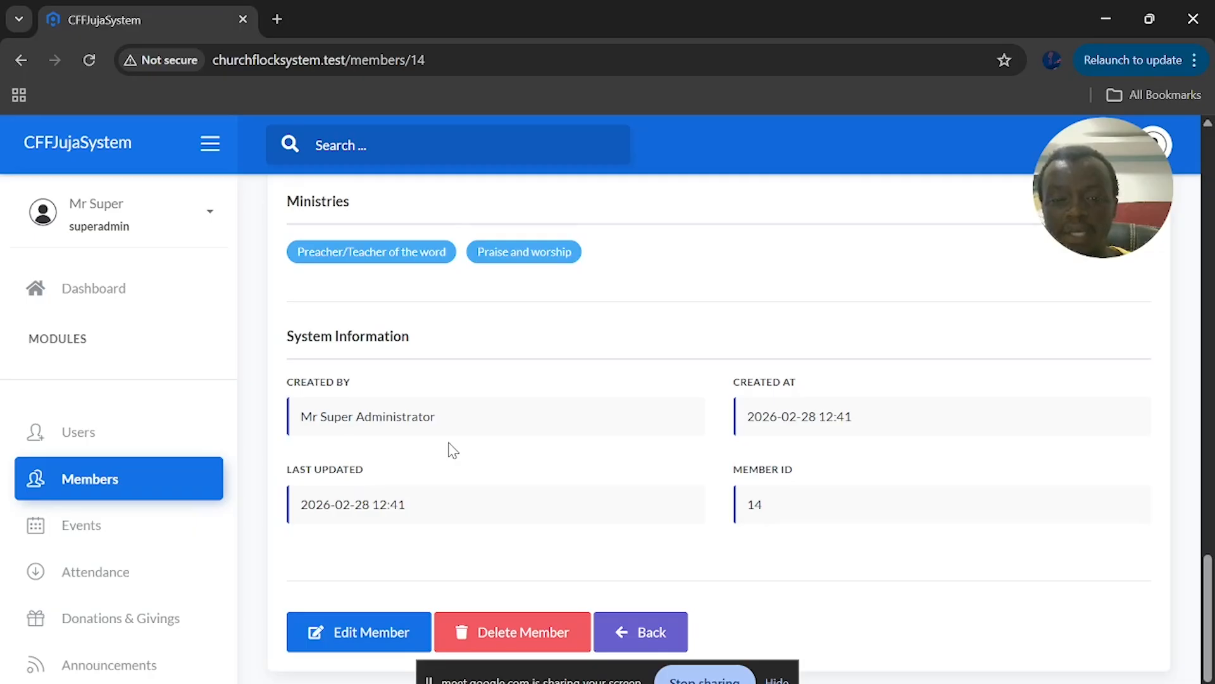
{"action": "scroll", "coordinate": [452, 450], "scroll_direction": "down", "scroll_amount": 2}
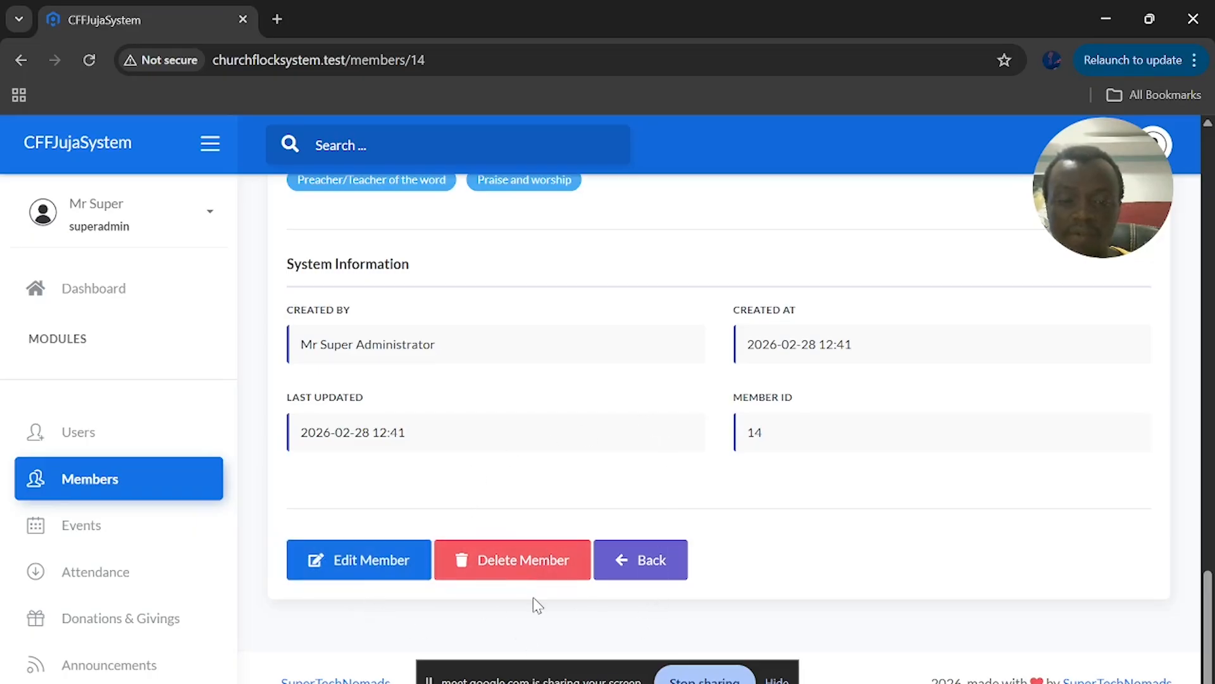
{"action": "left_click", "coordinate": [333, 563]}
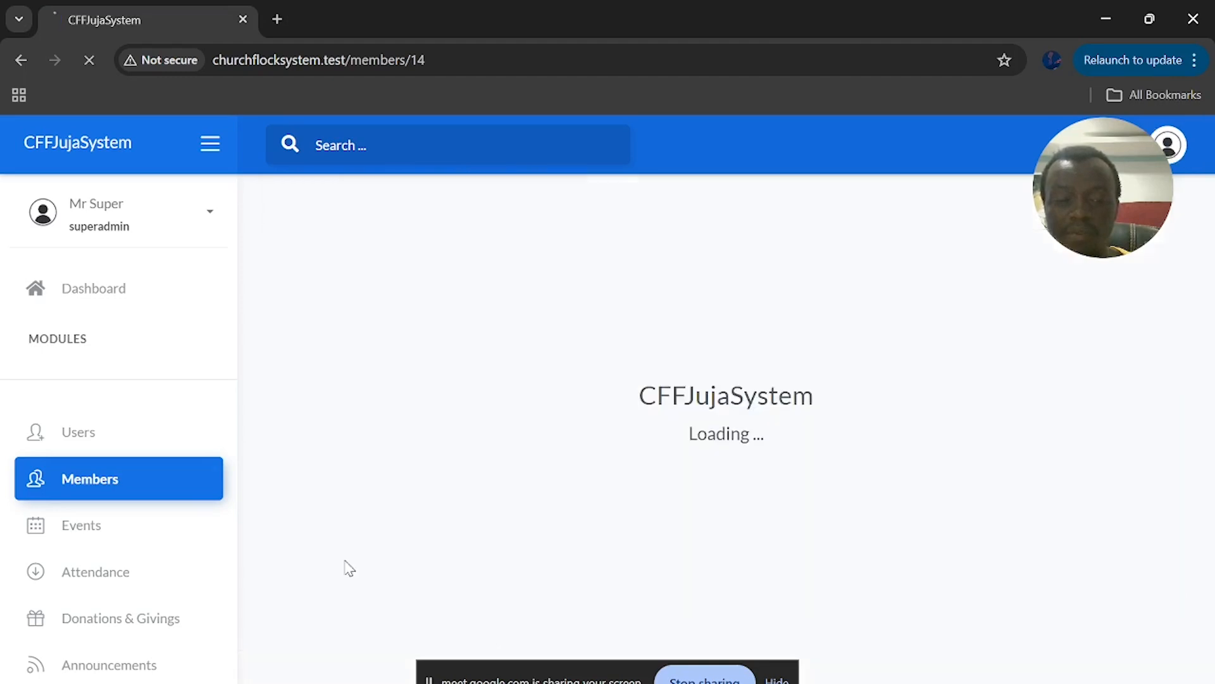
Look over member 14's edit form, then return to Members and start a new member record
{"action": "scroll", "coordinate": [439, 505], "scroll_direction": "down", "scroll_amount": 5}
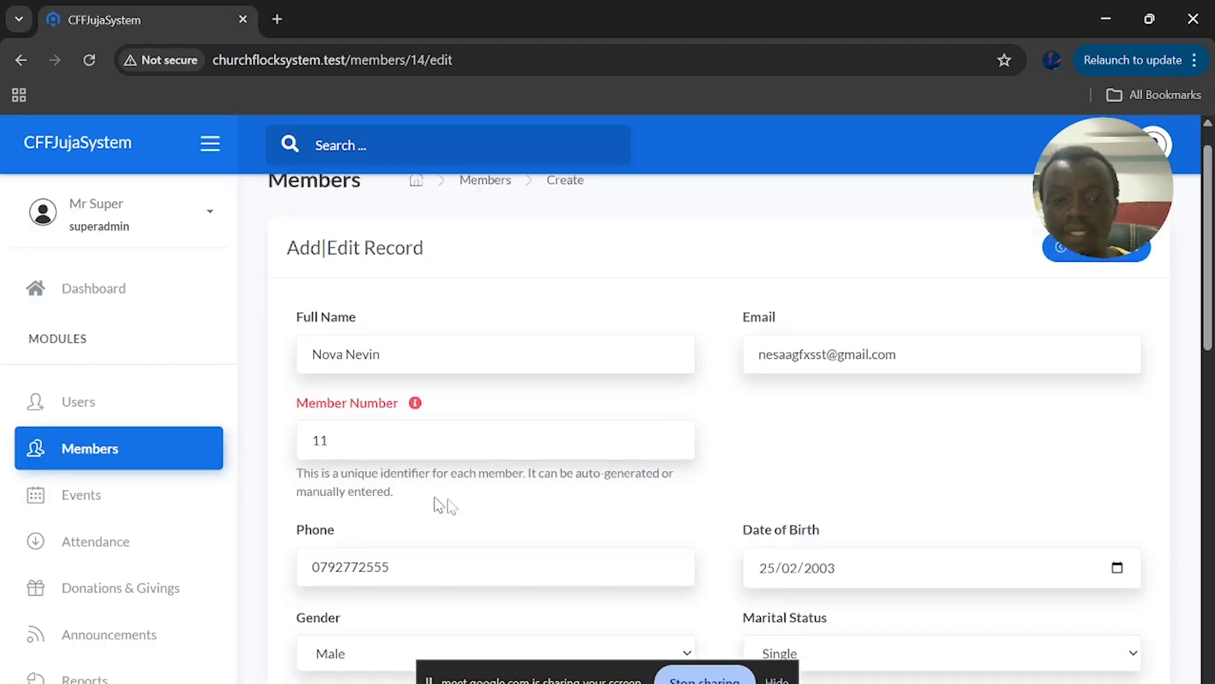
{"action": "scroll", "coordinate": [467, 506], "scroll_direction": "up", "scroll_amount": 3}
{"action": "scroll", "coordinate": [467, 506], "scroll_direction": "down", "scroll_amount": 15}
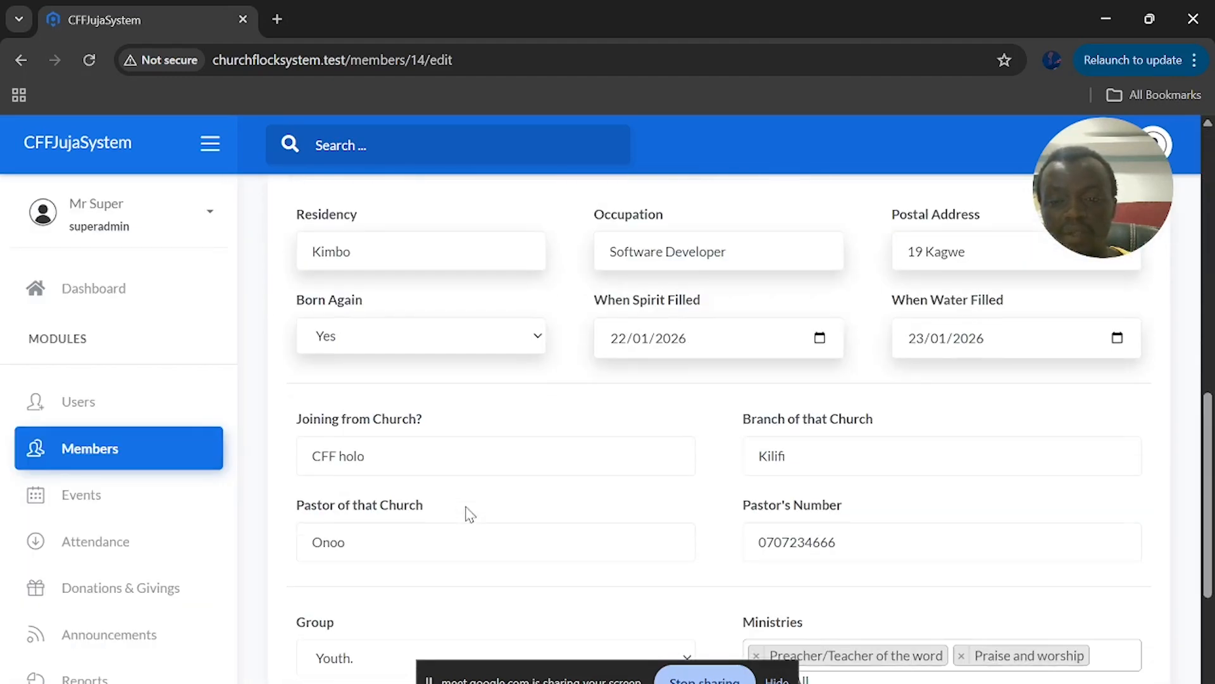
{"action": "scroll", "coordinate": [467, 514], "scroll_direction": "up", "scroll_amount": 15}
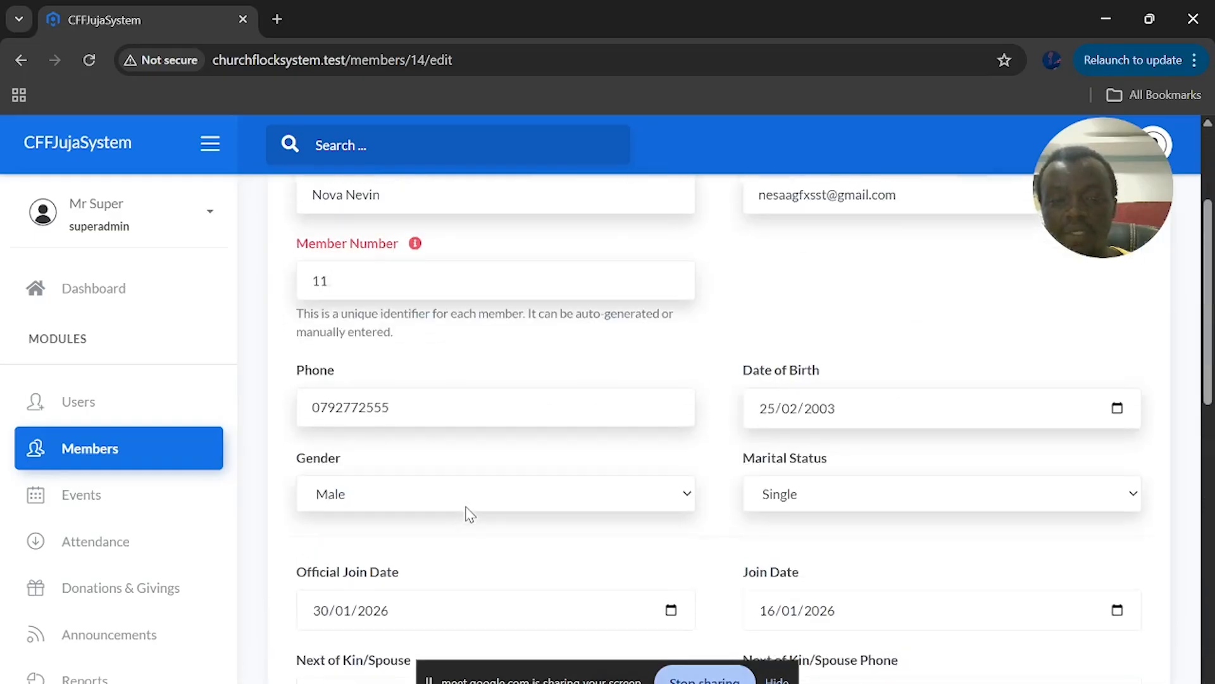
{"action": "left_click", "coordinate": [1114, 292]}
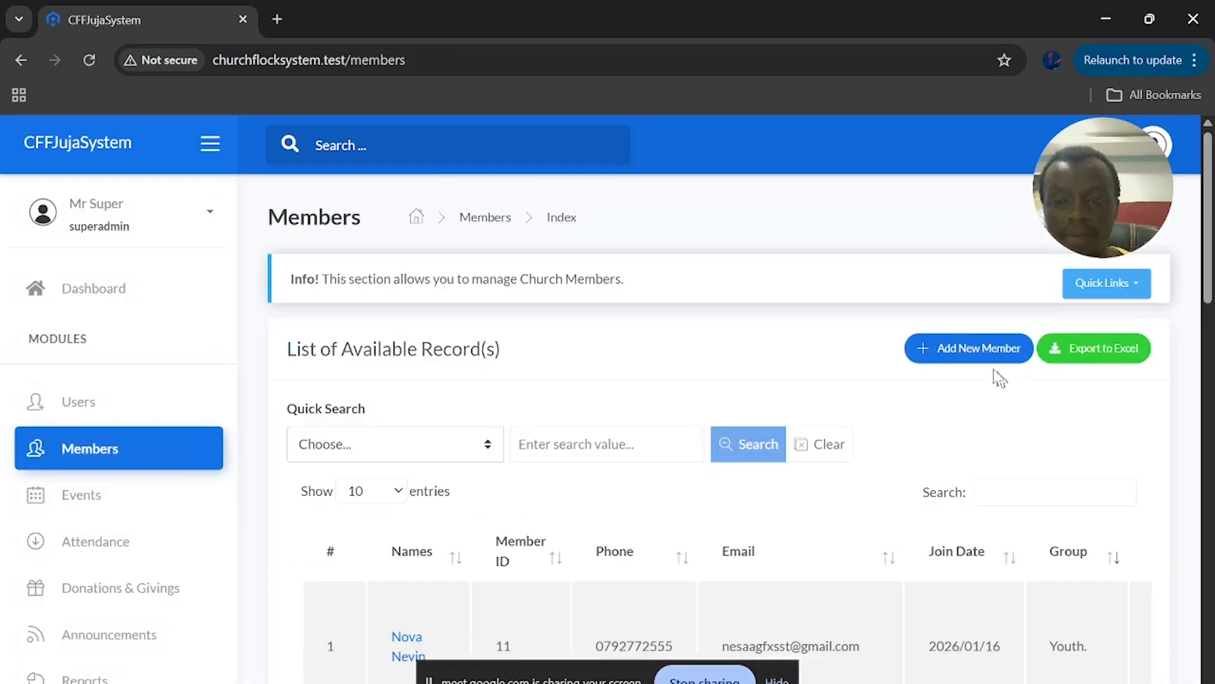
{"action": "left_click", "coordinate": [988, 355]}
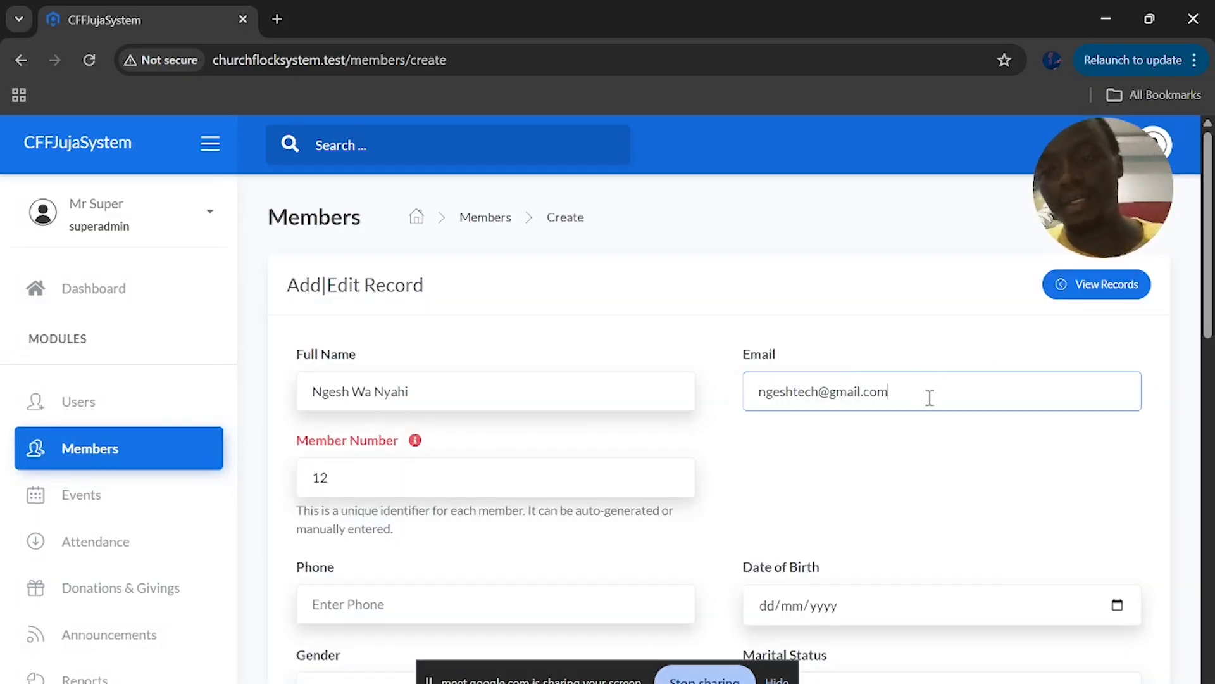
Open the Member Numbers popover showing next number 16 and skipped numbers 11, 12, 13 and 14
{"action": "scroll", "coordinate": [926, 396], "scroll_direction": "down", "scroll_amount": 3}
{"action": "scroll", "coordinate": [919, 411], "scroll_direction": "up", "scroll_amount": 2}
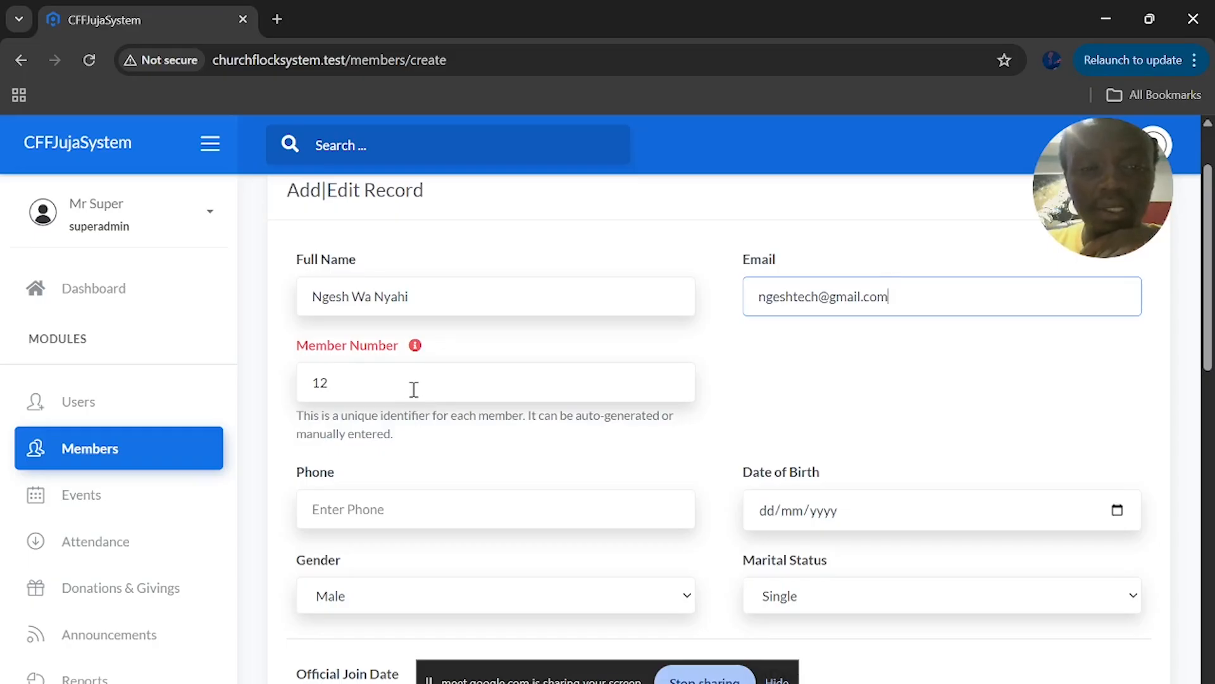
{"action": "left_click", "coordinate": [417, 349]}
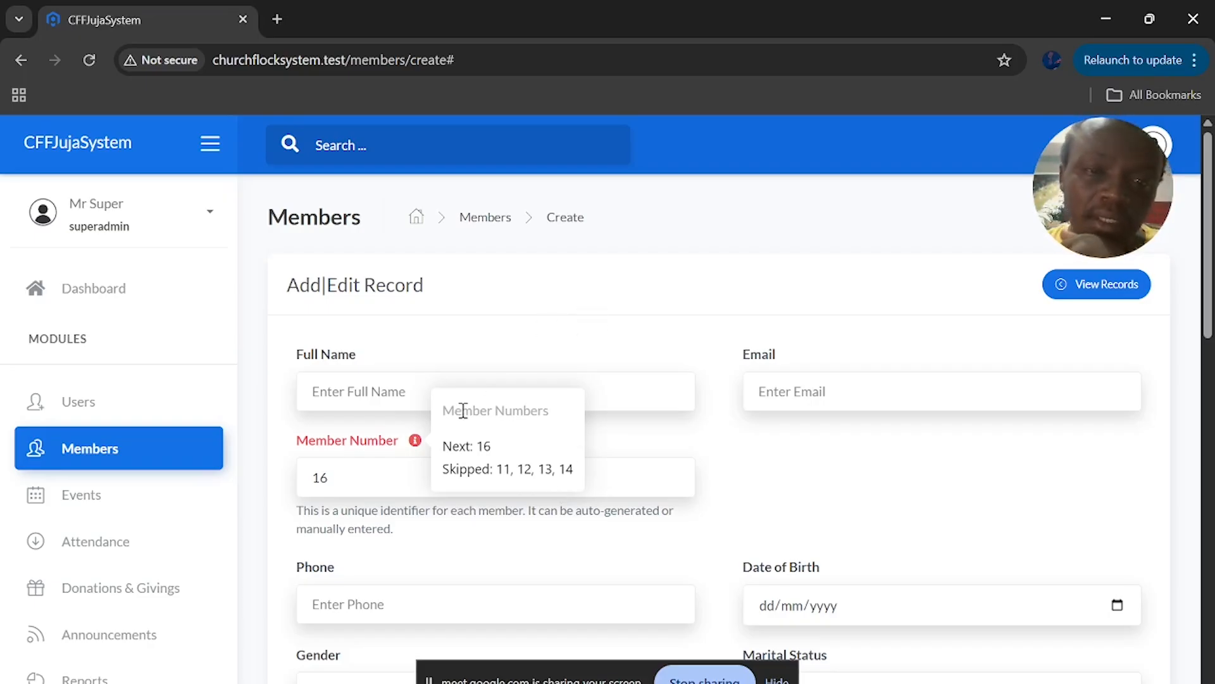
Fill the previous church's branch, pastor and pastor phone fields with placeholder text
{"action": "left_click", "coordinate": [334, 486]}
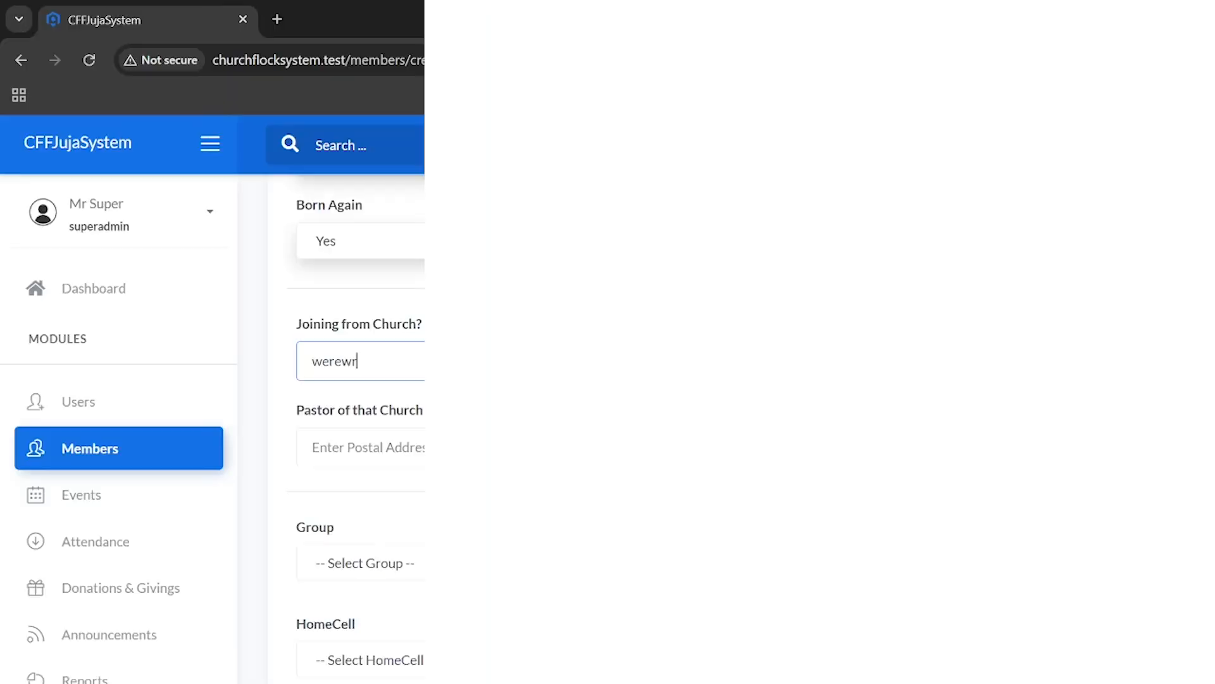
{"action": "left_click", "coordinate": [833, 358]}
{"action": "type", "text": "ewrer"}
{"action": "left_click", "coordinate": [472, 453]}
{"action": "type", "text": "we"}
{"action": "left_click", "coordinate": [917, 454]}
{"action": "type", "text": "ewrw"}
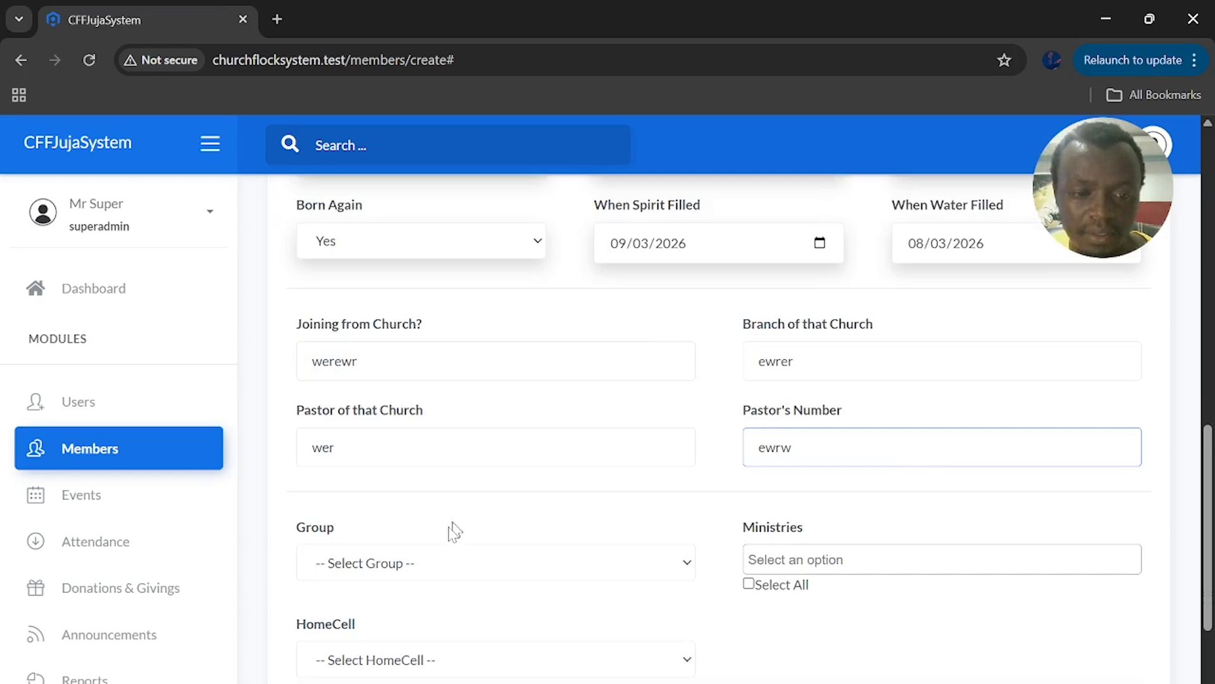
Assign the member to group Youth., ministry Intercessor and homecell Central
{"action": "scroll", "coordinate": [445, 538], "scroll_direction": "down", "scroll_amount": 3}
{"action": "left_click", "coordinate": [465, 484]}
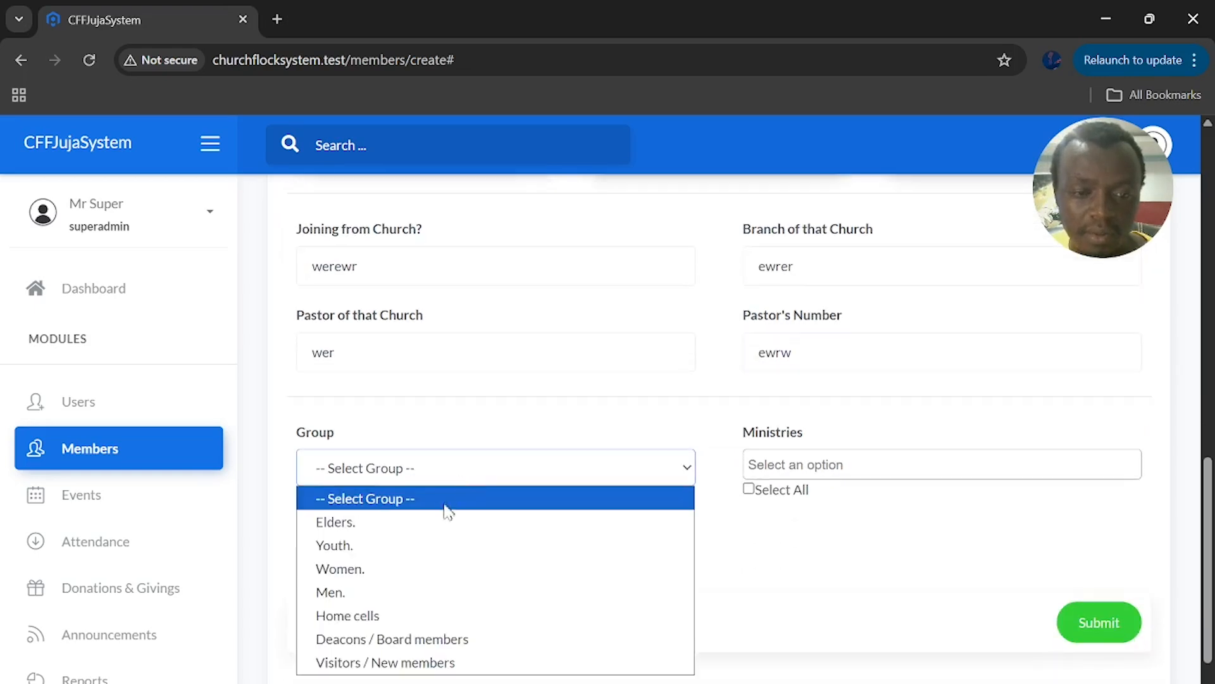
{"action": "left_click", "coordinate": [423, 537]}
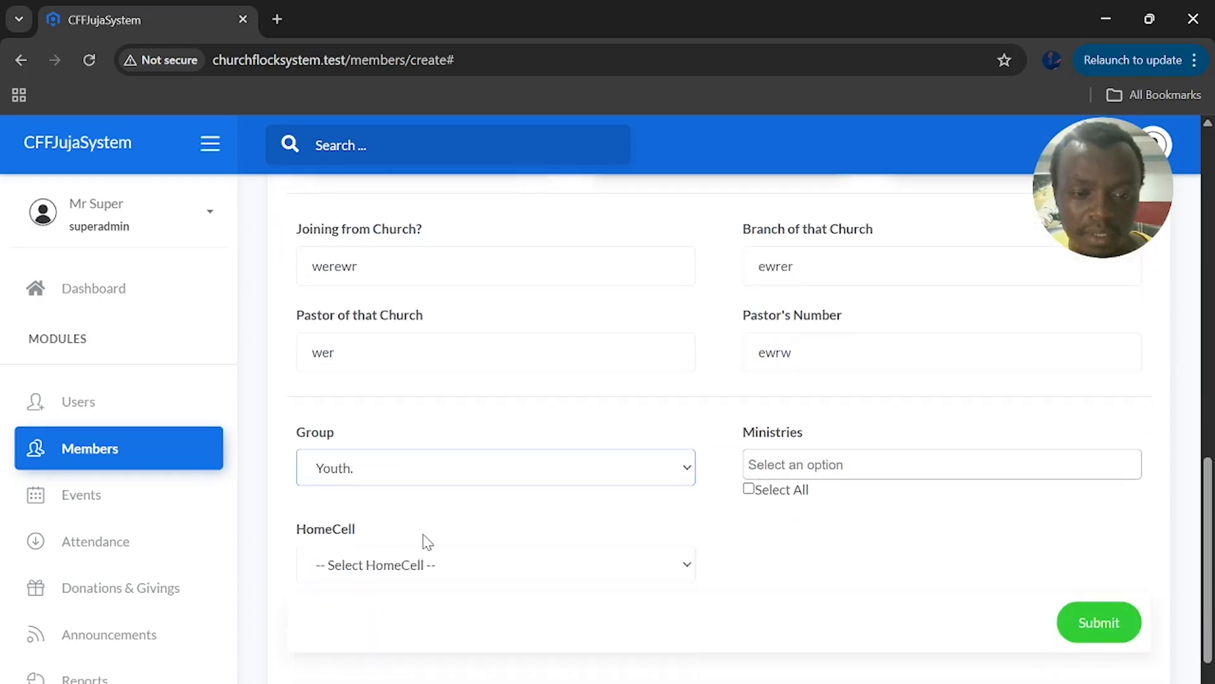
{"action": "left_click", "coordinate": [766, 466]}
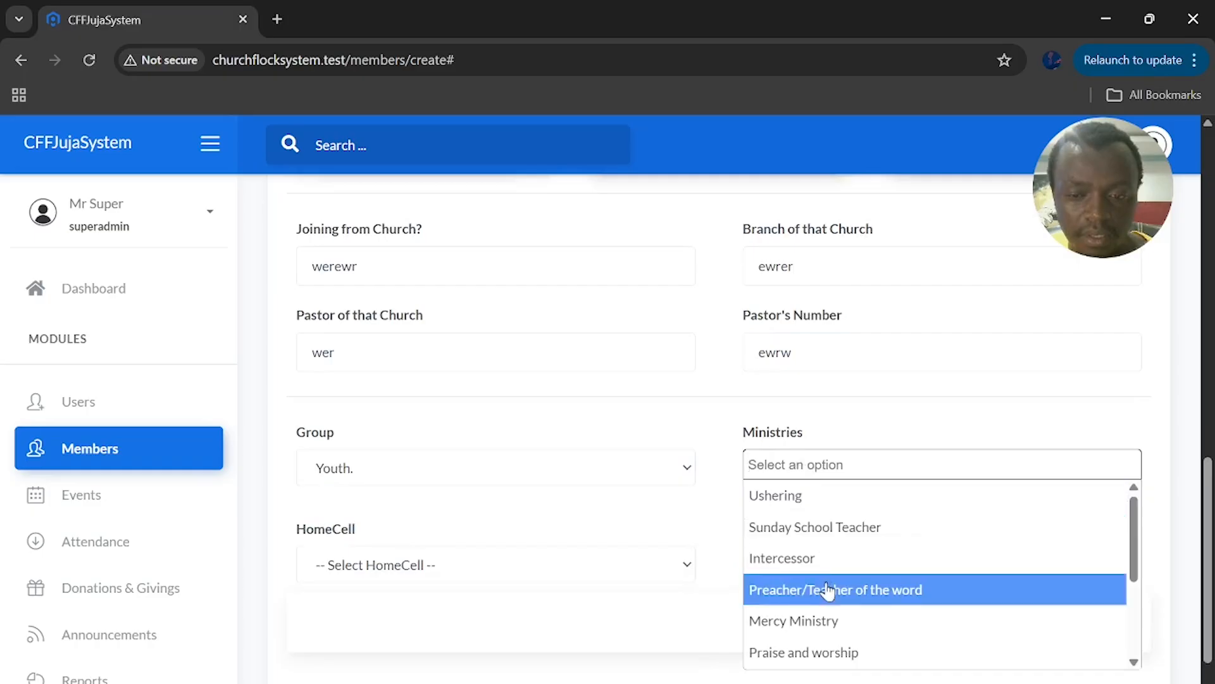
{"action": "left_click", "coordinate": [842, 562]}
{"action": "left_click", "coordinate": [506, 578]}
{"action": "left_click", "coordinate": [476, 642]}
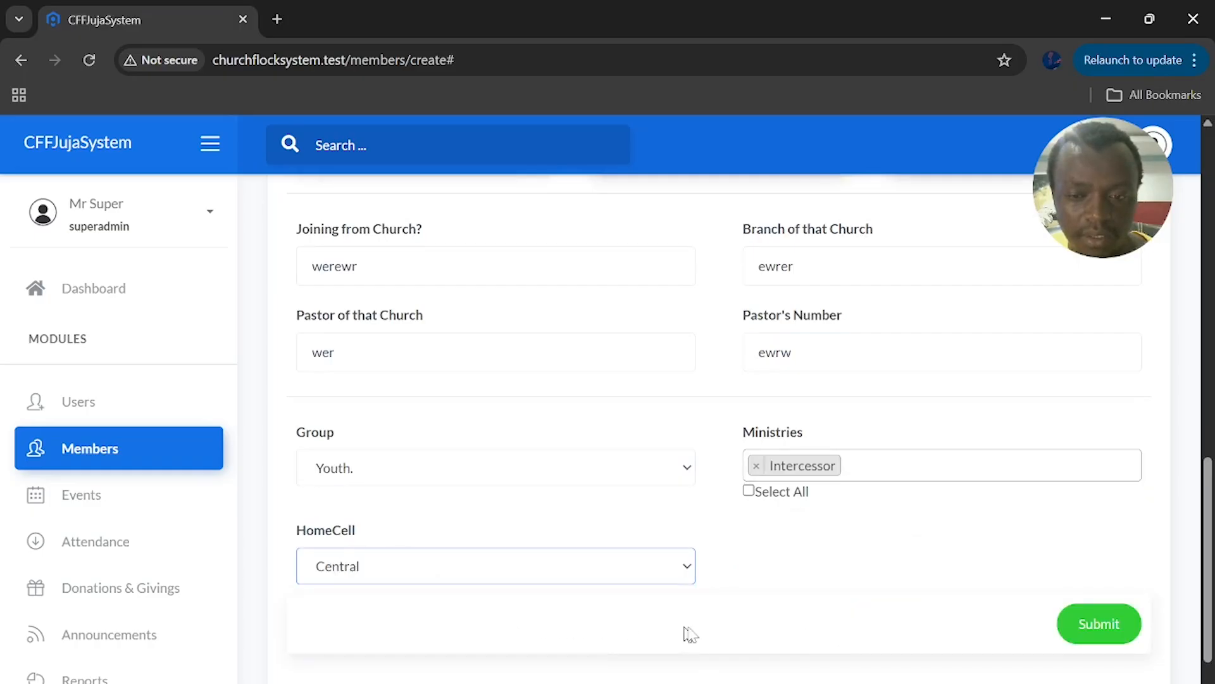
{"action": "scroll", "coordinate": [700, 621], "scroll_direction": "up", "scroll_amount": 5}
{"action": "scroll", "coordinate": [704, 626], "scroll_direction": "up", "scroll_amount": 6}
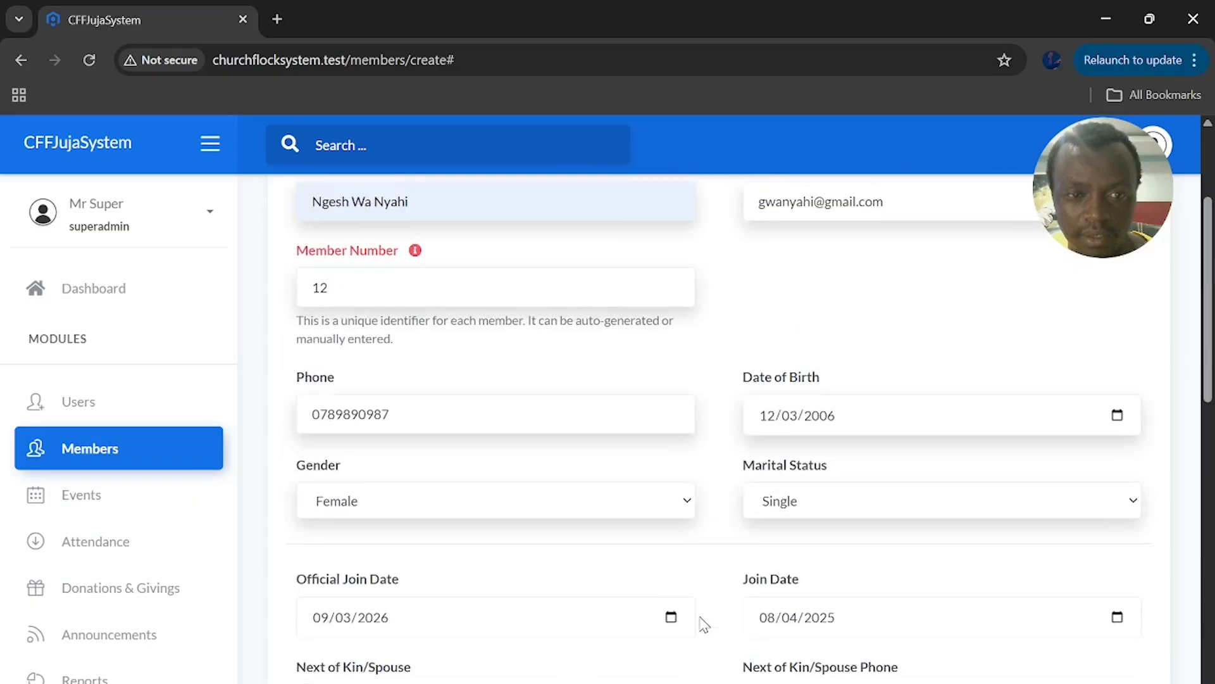
{"action": "scroll", "coordinate": [703, 624], "scroll_direction": "down", "scroll_amount": 11}
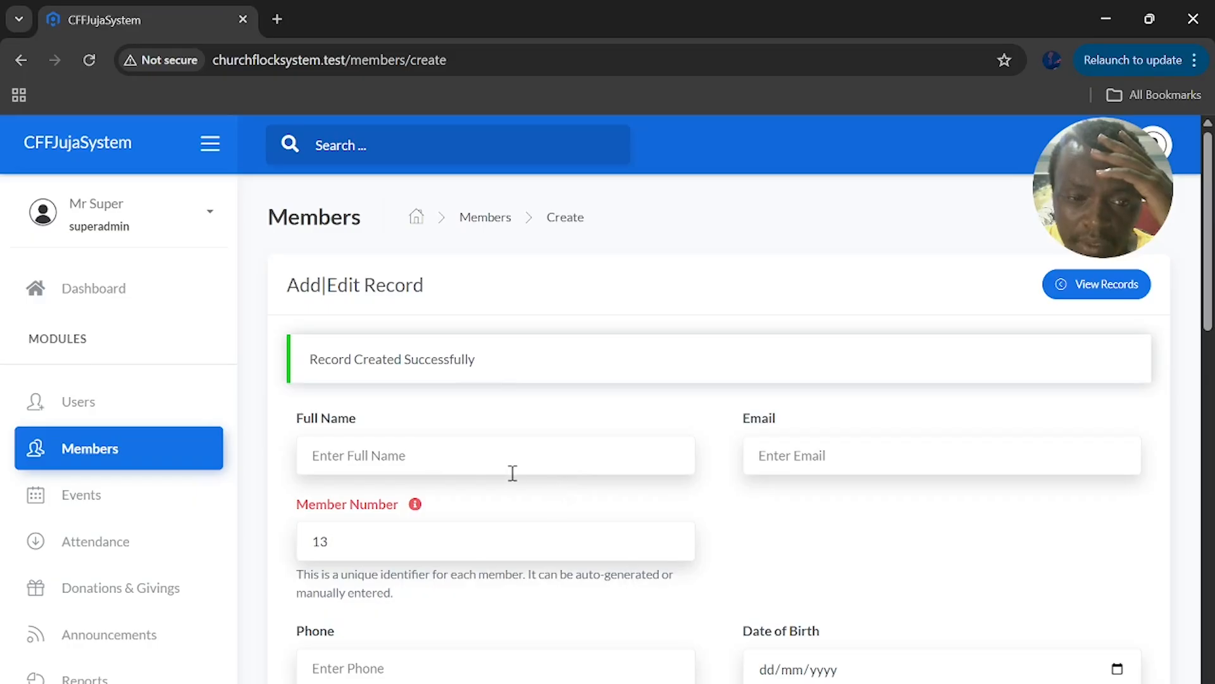
From View Records, open member 12's detail page and review its Church Membership section
{"action": "left_click", "coordinate": [1083, 282]}
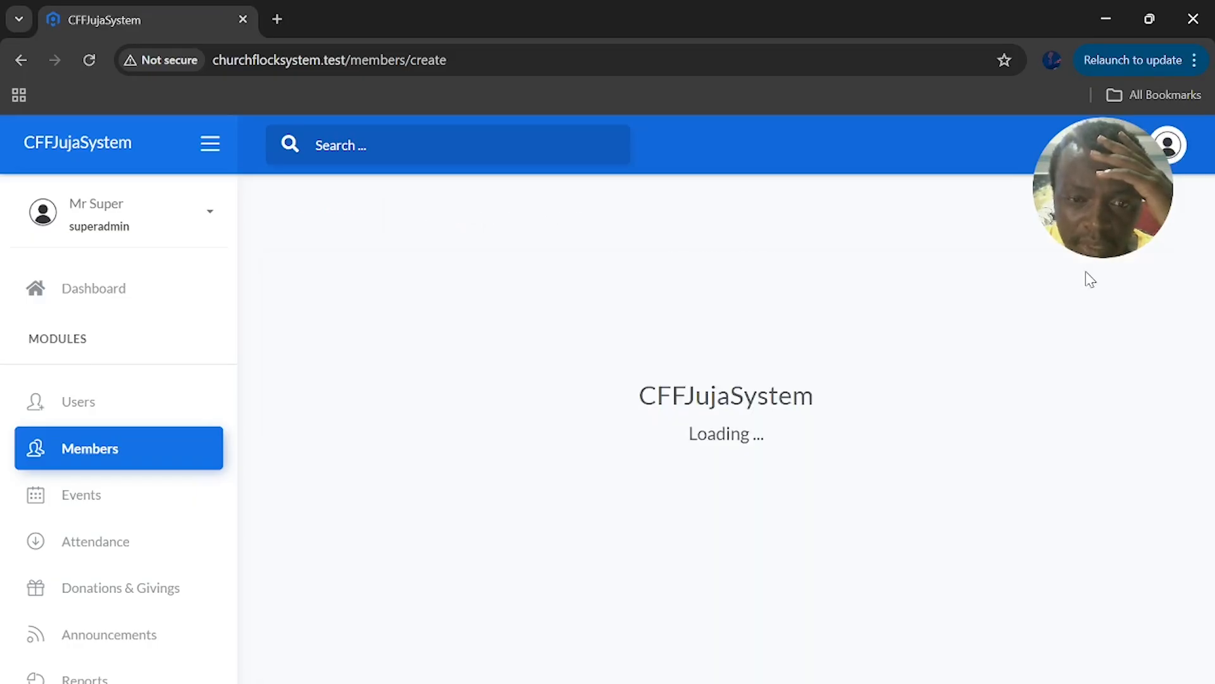
{"action": "scroll", "coordinate": [573, 447], "scroll_direction": "down", "scroll_amount": 4}
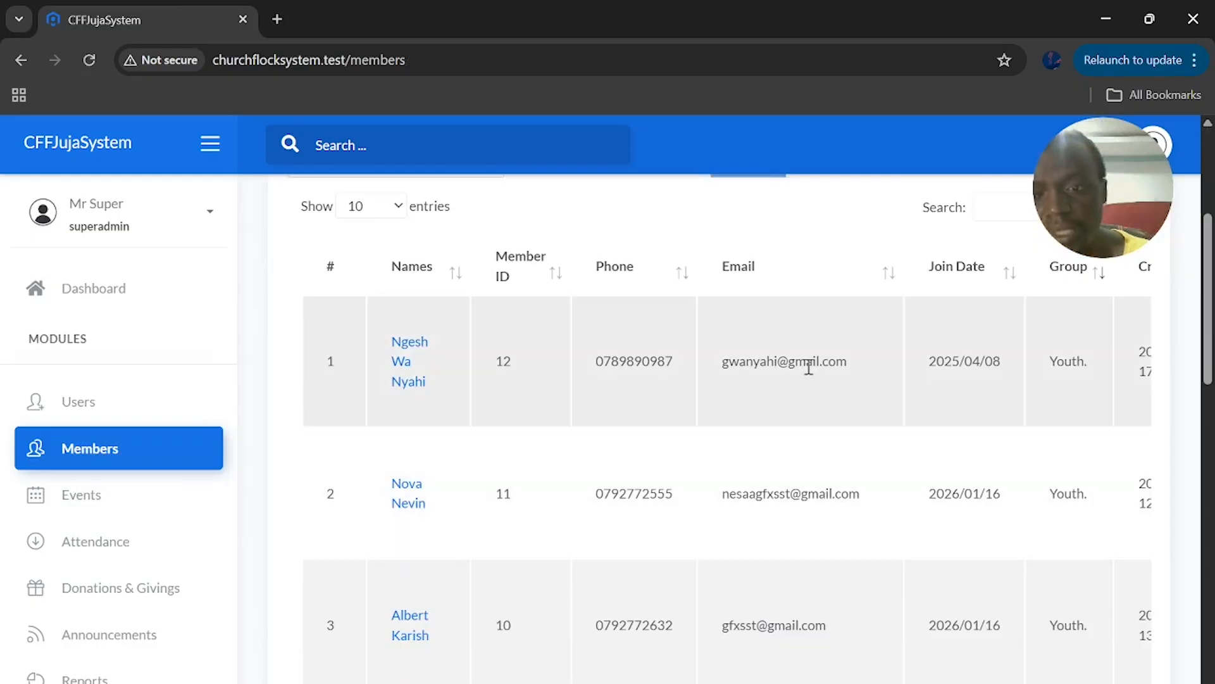
{"action": "scroll", "coordinate": [809, 362], "scroll_direction": "right", "scroll_amount": 3}
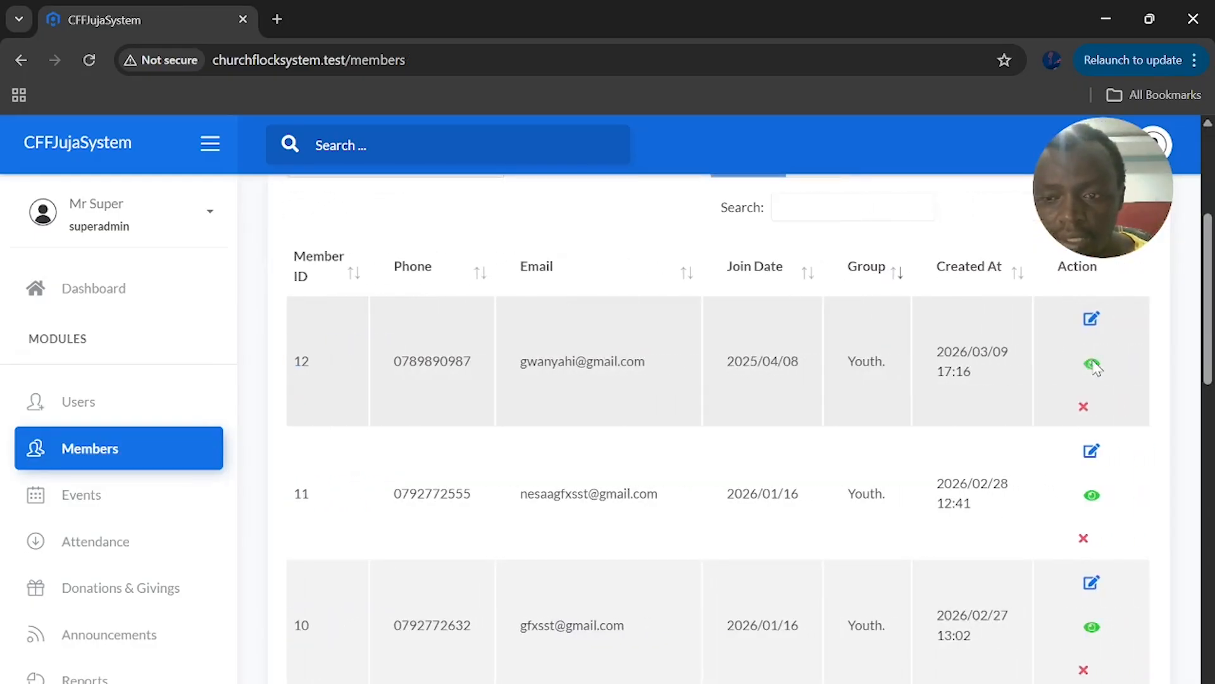
{"action": "left_click", "coordinate": [1091, 363]}
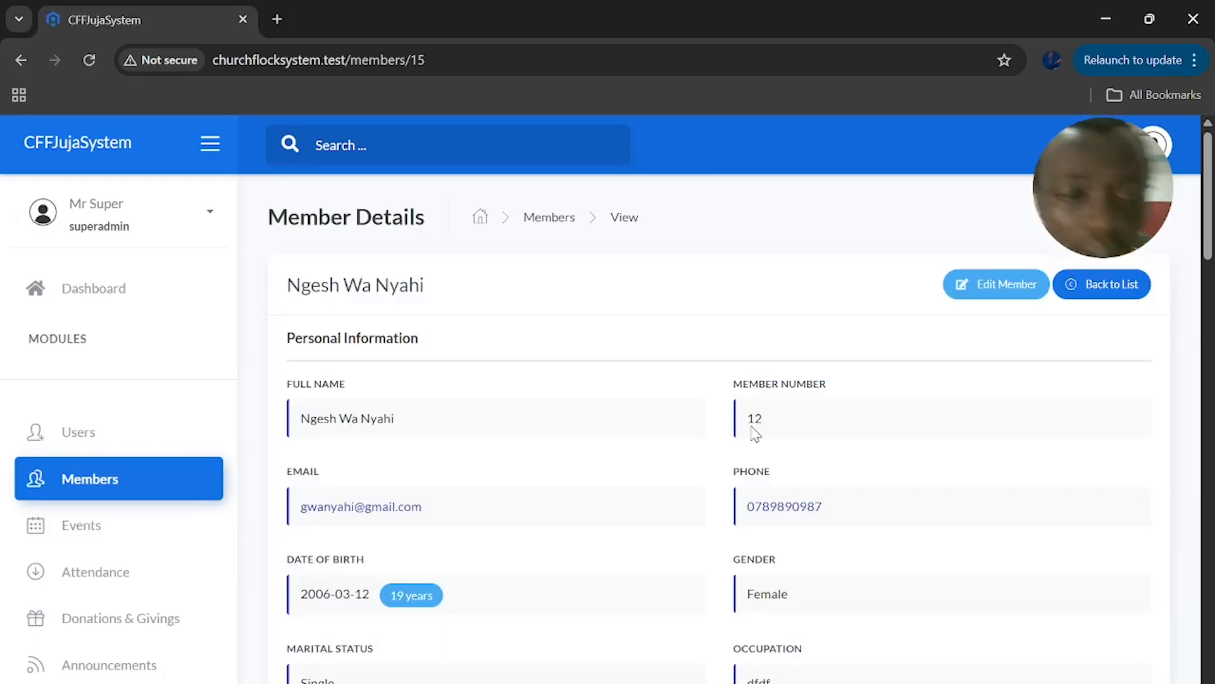
{"action": "scroll", "coordinate": [709, 453], "scroll_direction": "down", "scroll_amount": 4}
{"action": "scroll", "coordinate": [755, 434], "scroll_direction": "up", "scroll_amount": 4}
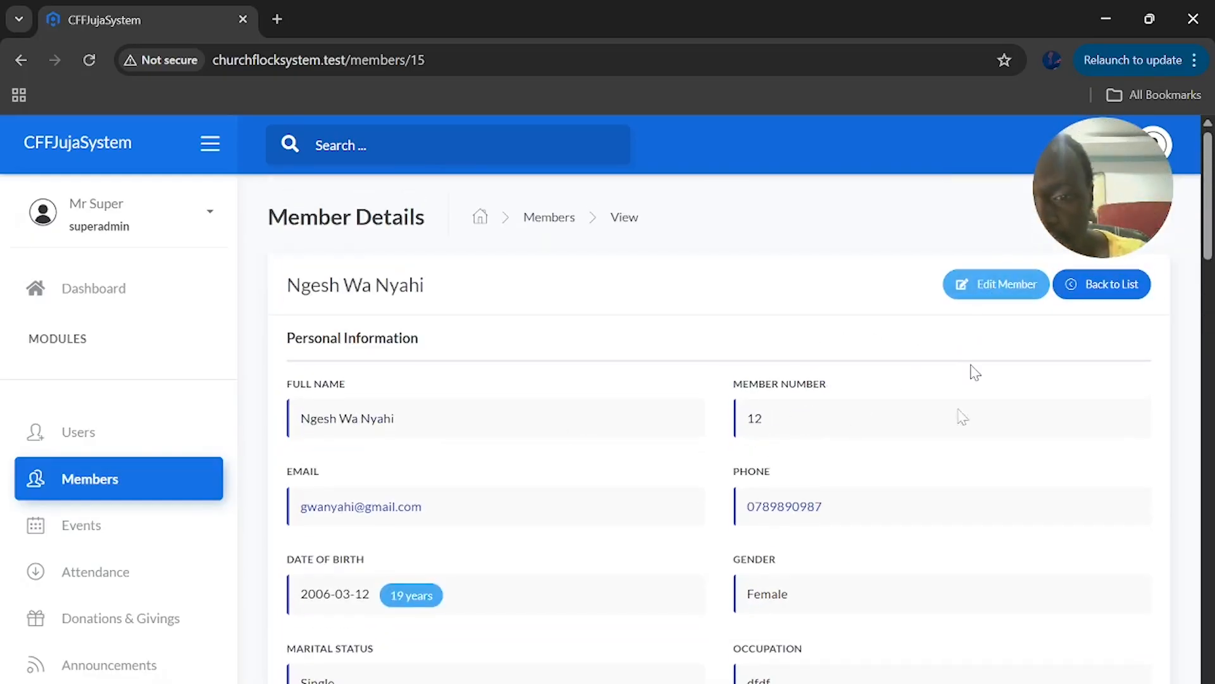
{"action": "scroll", "coordinate": [792, 515], "scroll_direction": "down", "scroll_amount": 10}
{"action": "scroll", "coordinate": [795, 516], "scroll_direction": "up", "scroll_amount": 3}
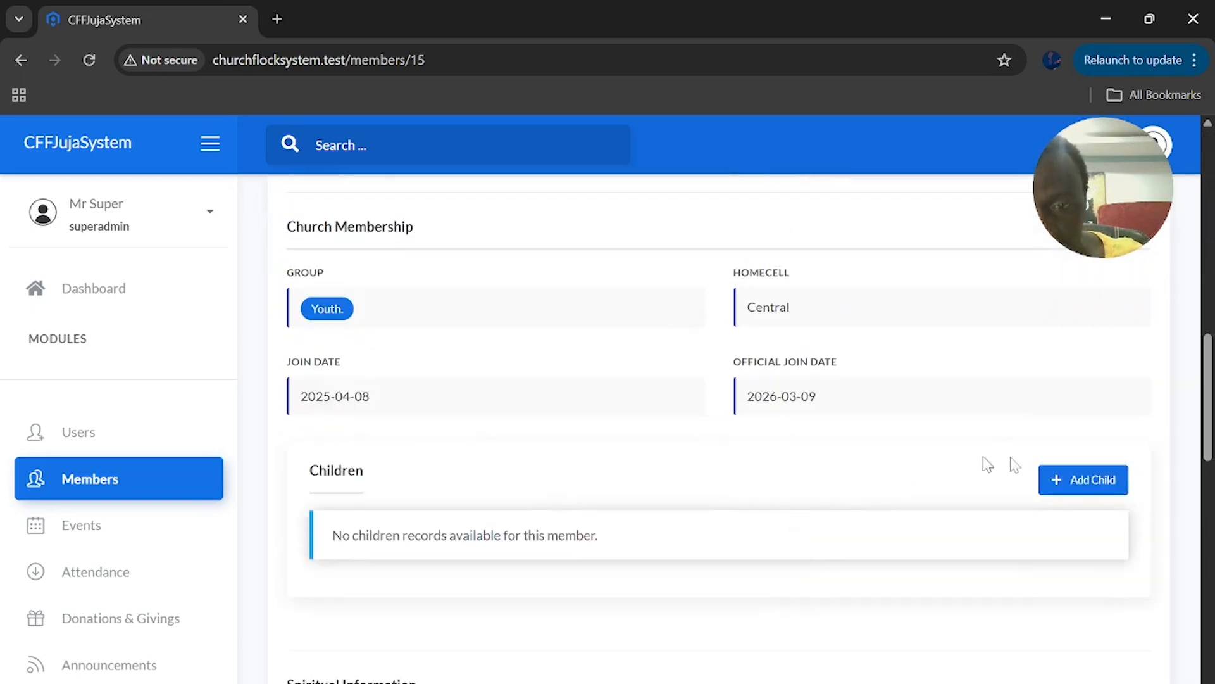
Add a child with the child's name to this member, confirm the alert, and return to Members
{"action": "left_click", "coordinate": [1094, 481]}
{"action": "left_click", "coordinate": [554, 262]}
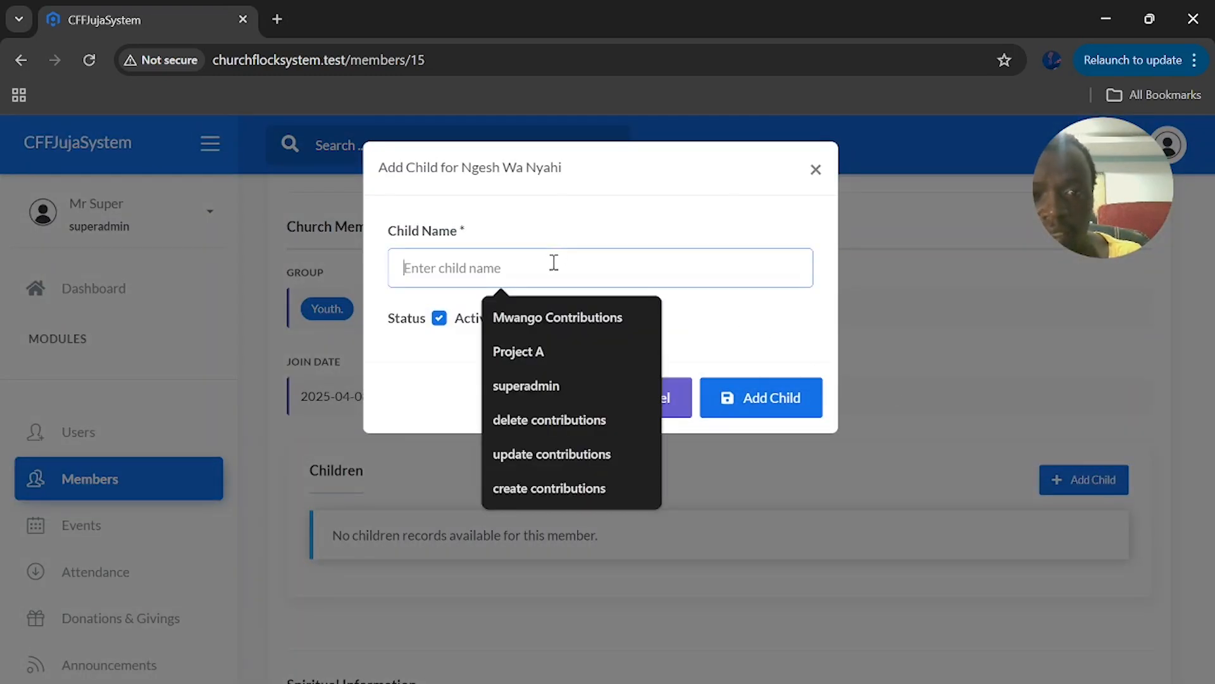
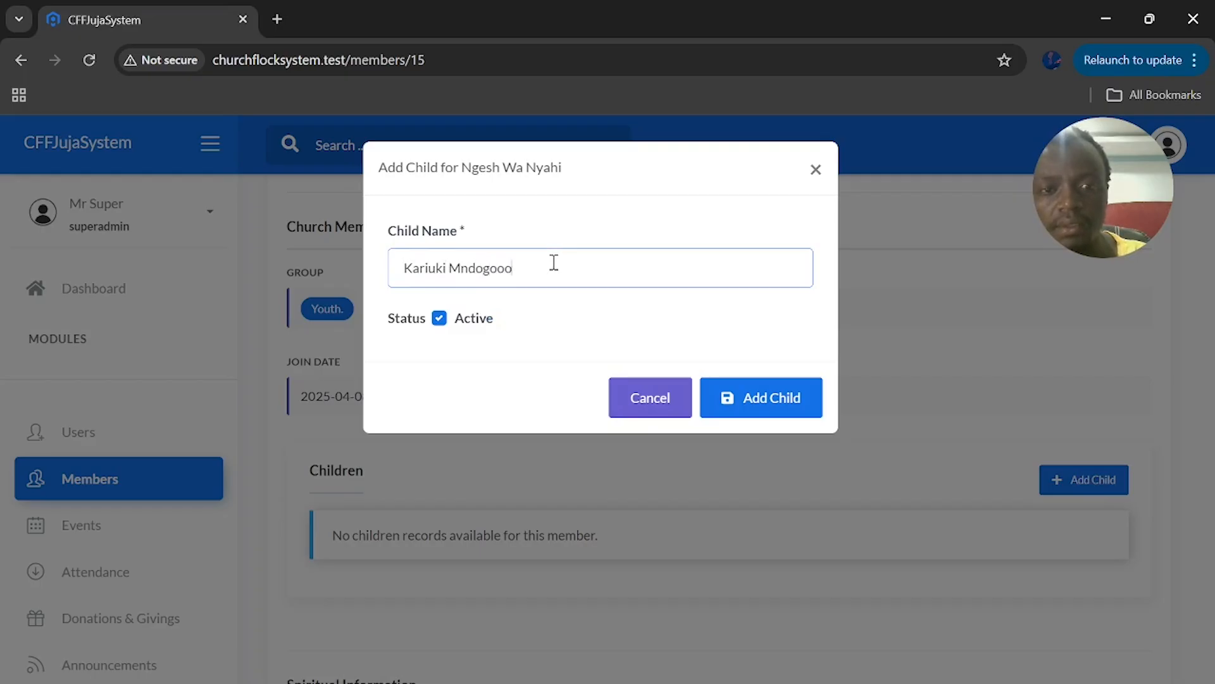
{"action": "left_click", "coordinate": [773, 405]}
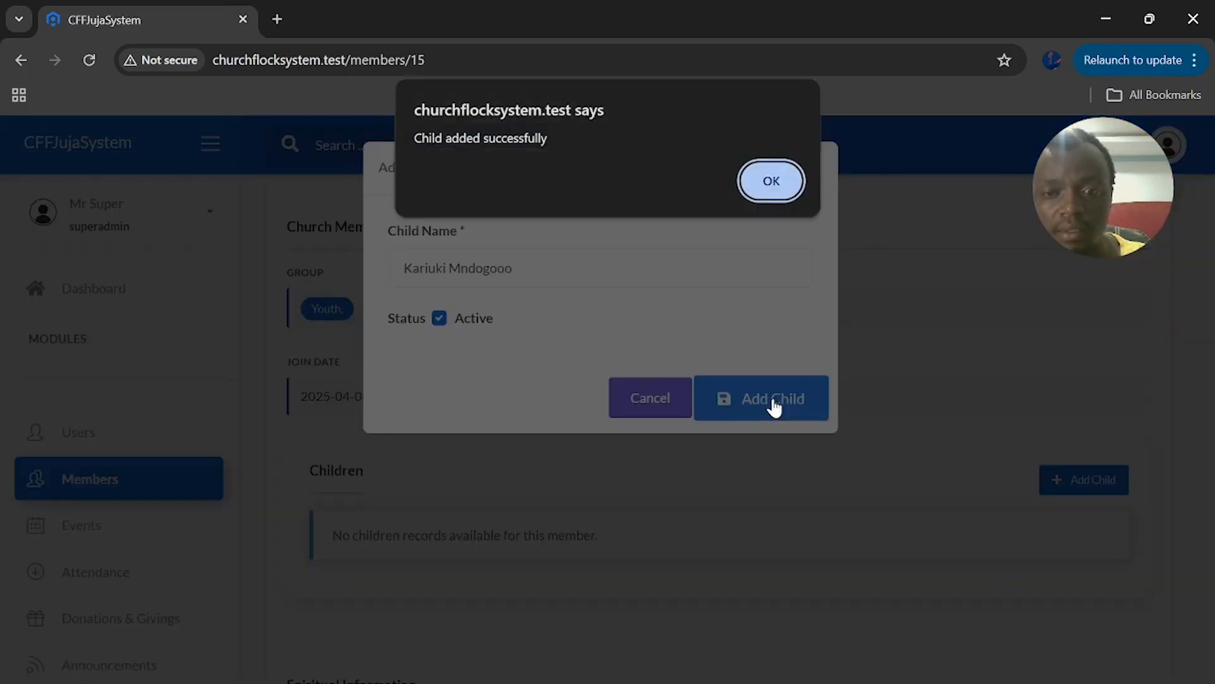
{"action": "left_click", "coordinate": [784, 176]}
{"action": "scroll", "coordinate": [690, 411], "scroll_direction": "down", "scroll_amount": 15}
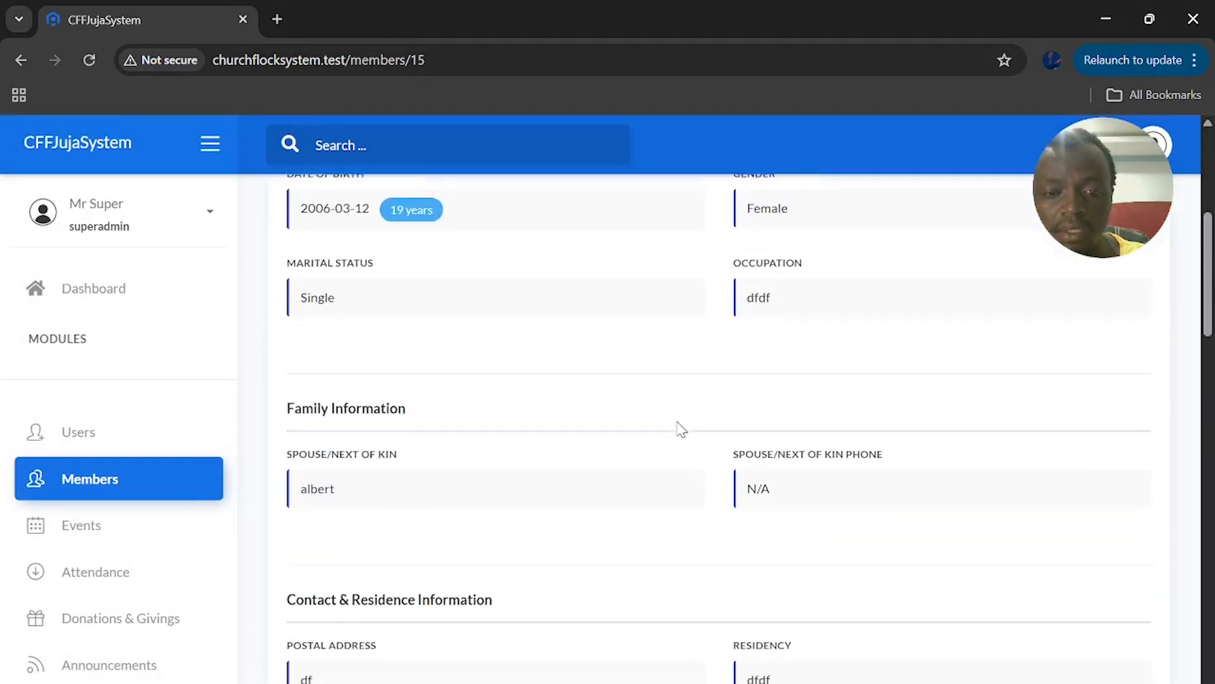
{"action": "scroll", "coordinate": [681, 430], "scroll_direction": "down", "scroll_amount": 1}
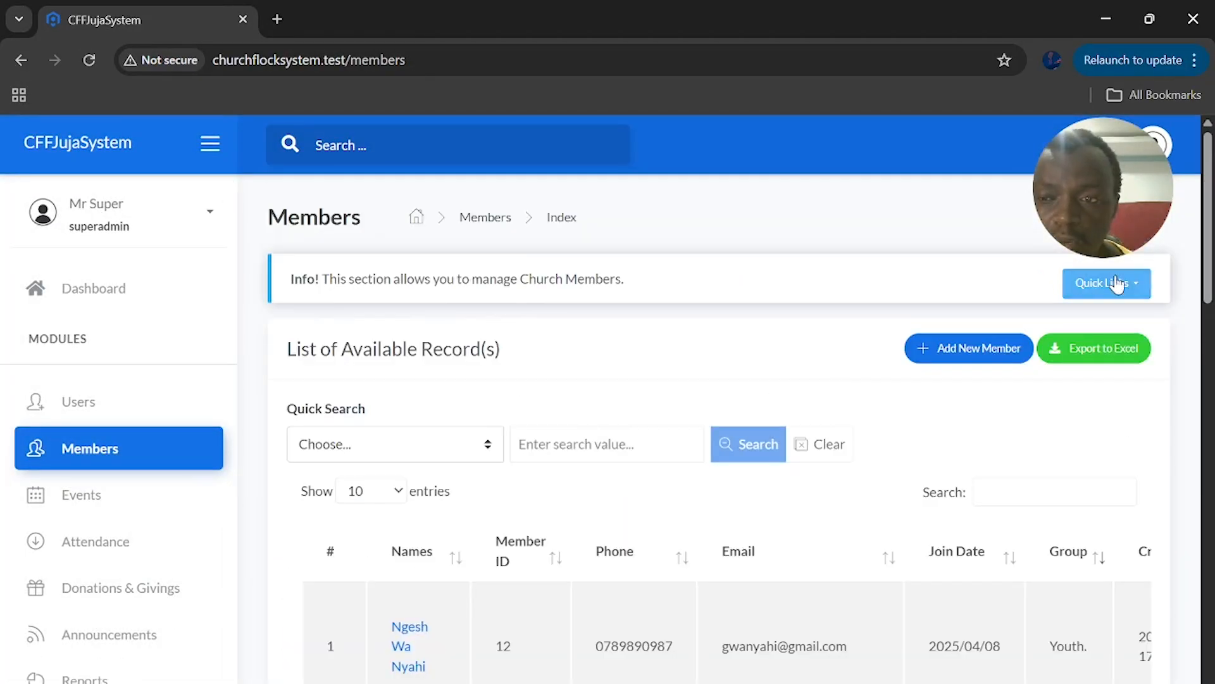
{"action": "left_click", "coordinate": [1125, 288]}
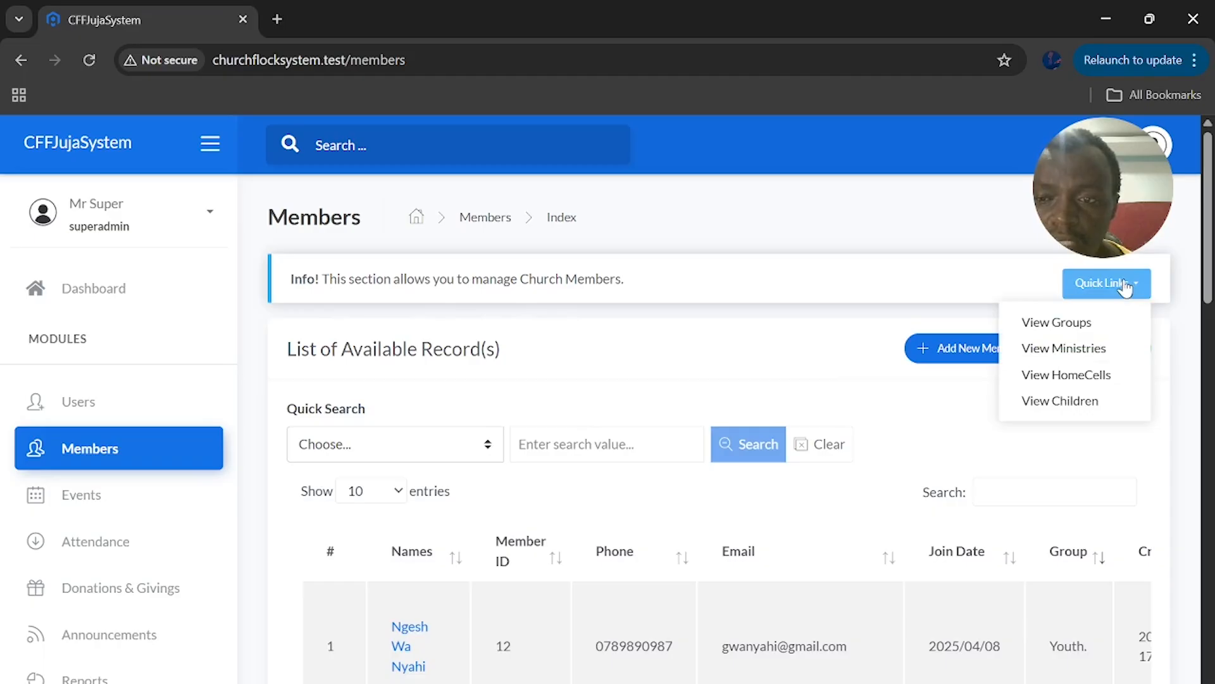
{"action": "left_click", "coordinate": [1079, 329]}
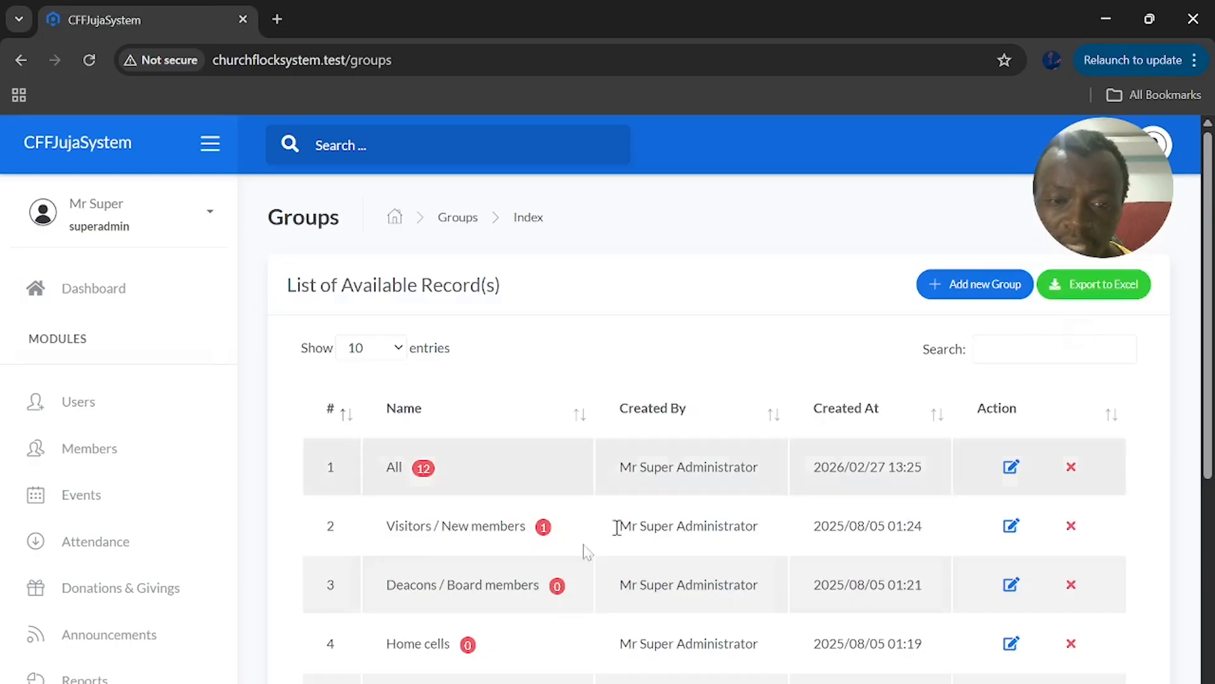
{"action": "scroll", "coordinate": [506, 568], "scroll_direction": "down", "scroll_amount": 3}
{"action": "scroll", "coordinate": [510, 576], "scroll_direction": "down", "scroll_amount": 3}
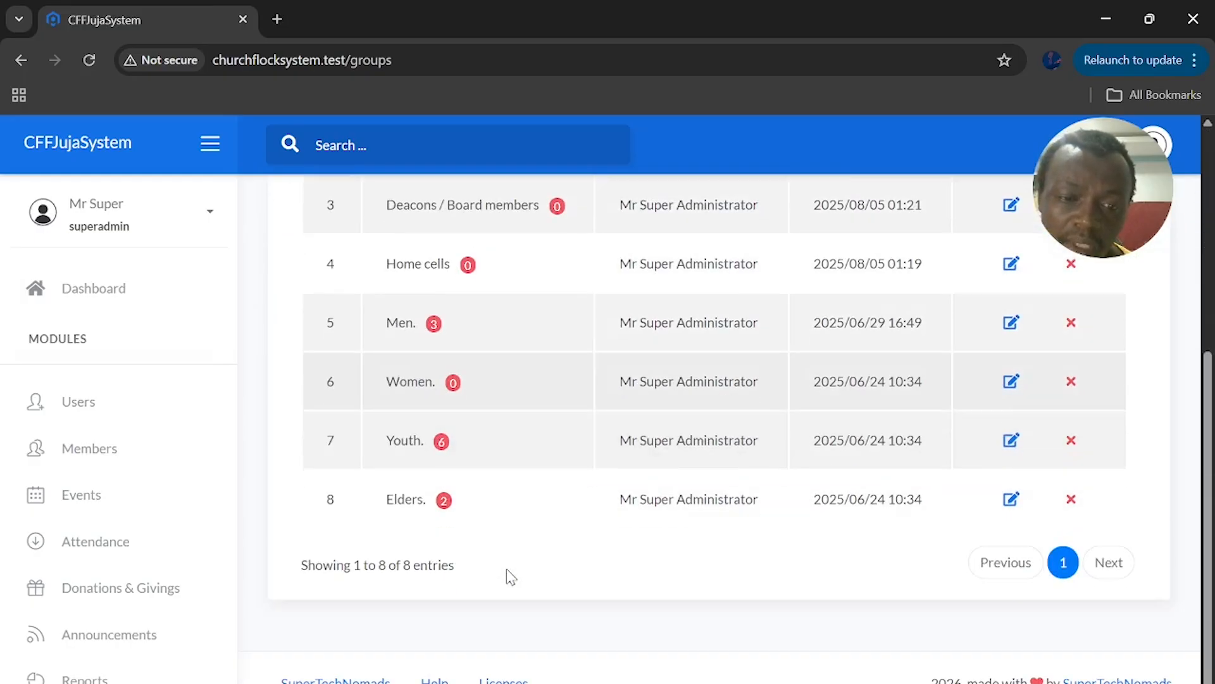
{"action": "scroll", "coordinate": [510, 576], "scroll_direction": "up", "scroll_amount": 3}
{"action": "scroll", "coordinate": [510, 576], "scroll_direction": "up", "scroll_amount": 1}
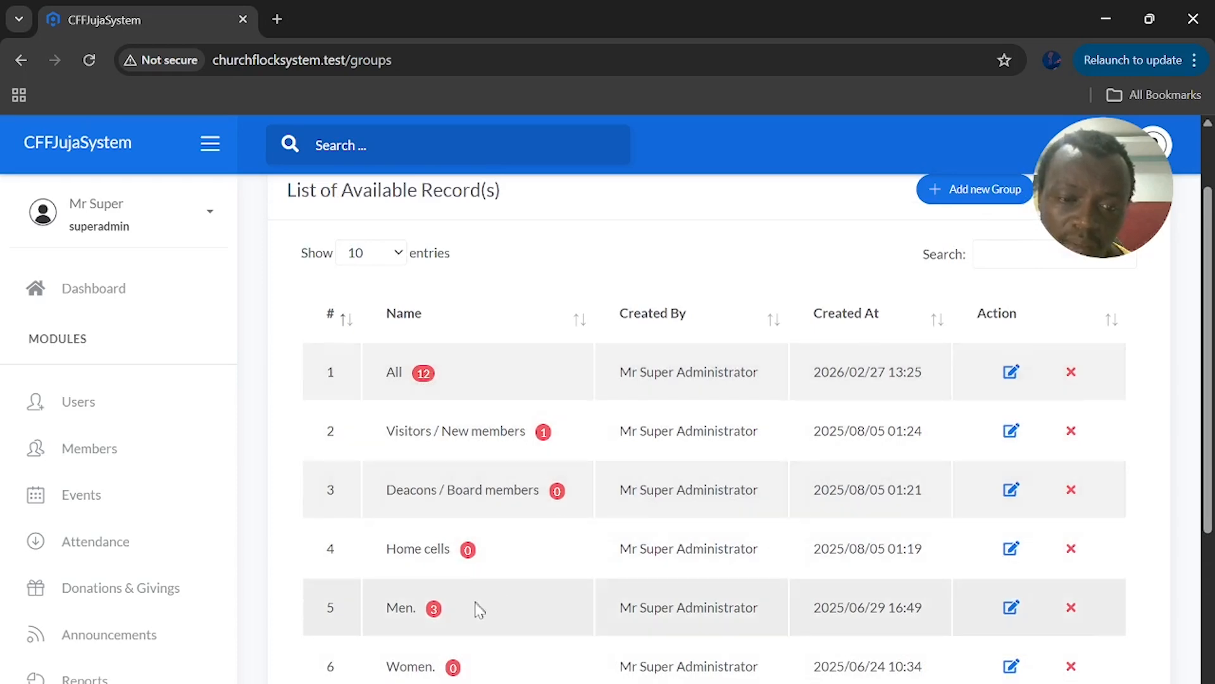
{"action": "scroll", "coordinate": [478, 606], "scroll_direction": "down", "scroll_amount": 4}
{"action": "scroll", "coordinate": [480, 608], "scroll_direction": "up", "scroll_amount": 5}
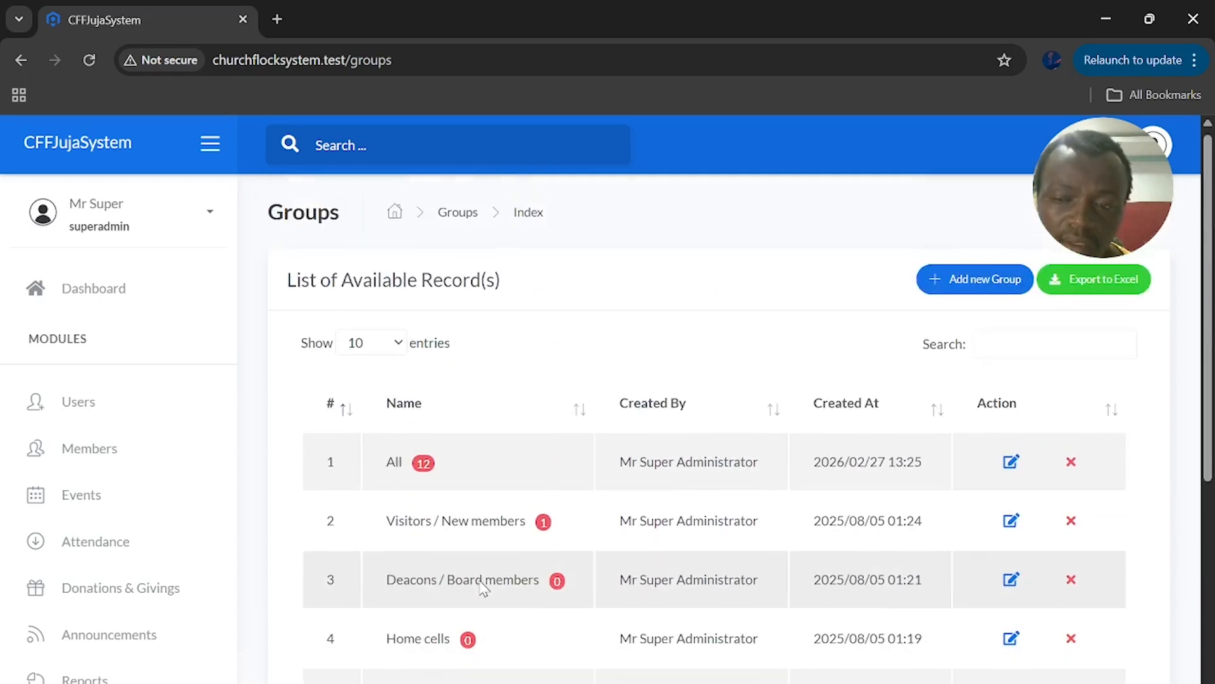
{"action": "left_click", "coordinate": [961, 298]}
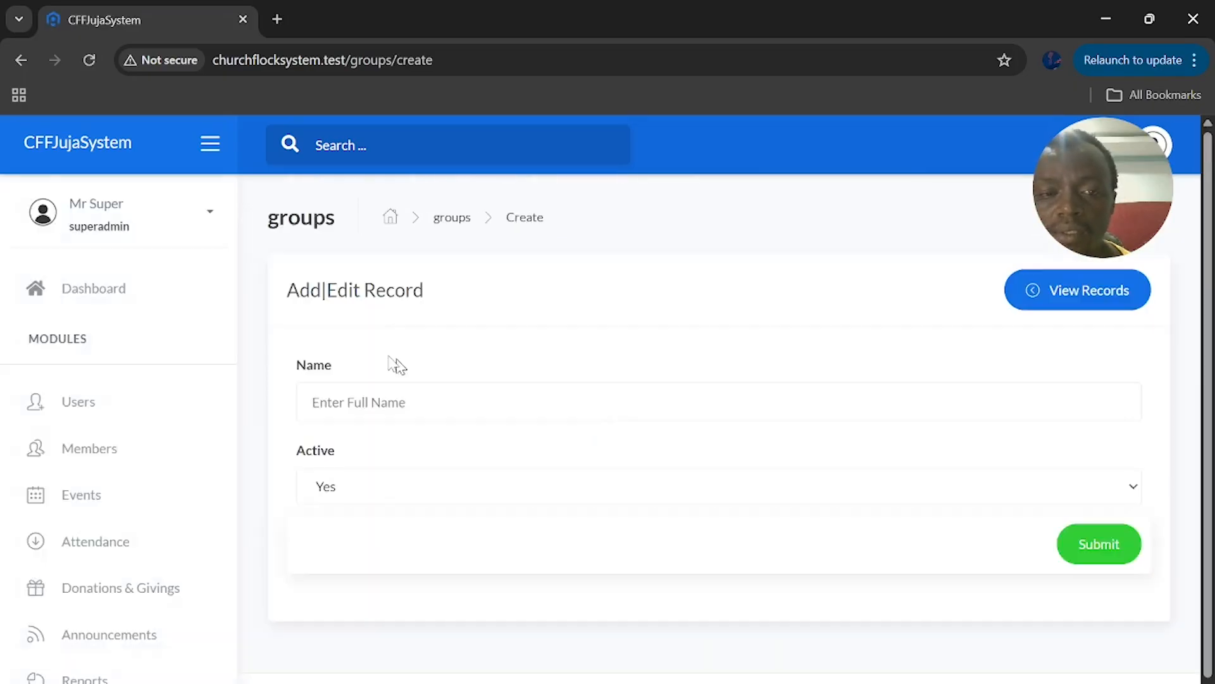
{"action": "left_click", "coordinate": [398, 412]}
{"action": "left_click", "coordinate": [787, 584]}
{"action": "left_click", "coordinate": [1073, 278]}
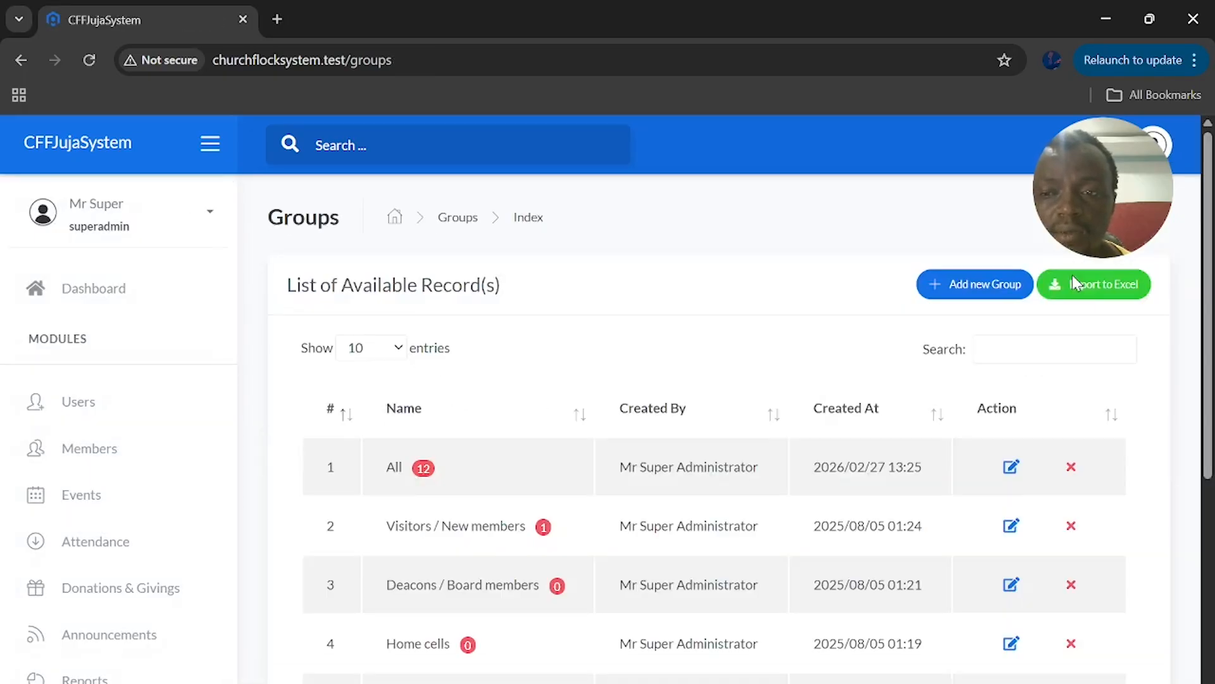
{"action": "left_click", "coordinate": [121, 451]}
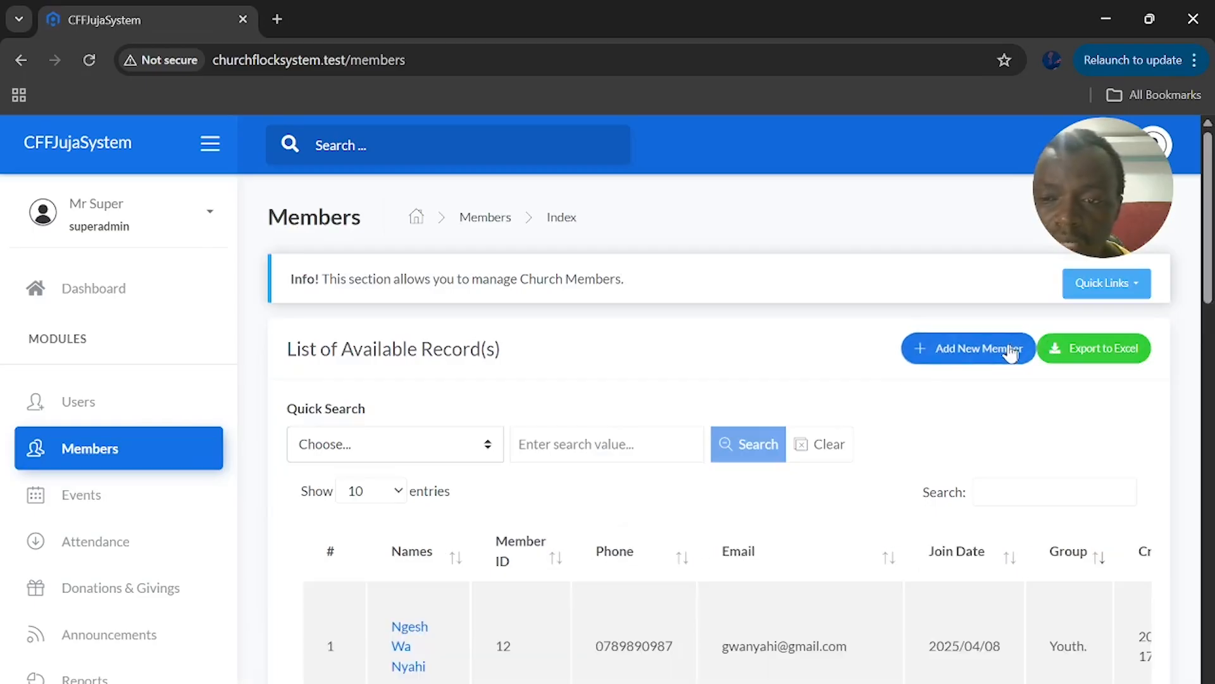
Open the Ministries list from Quick Links and start a new ministry form
{"action": "left_click", "coordinate": [1118, 285]}
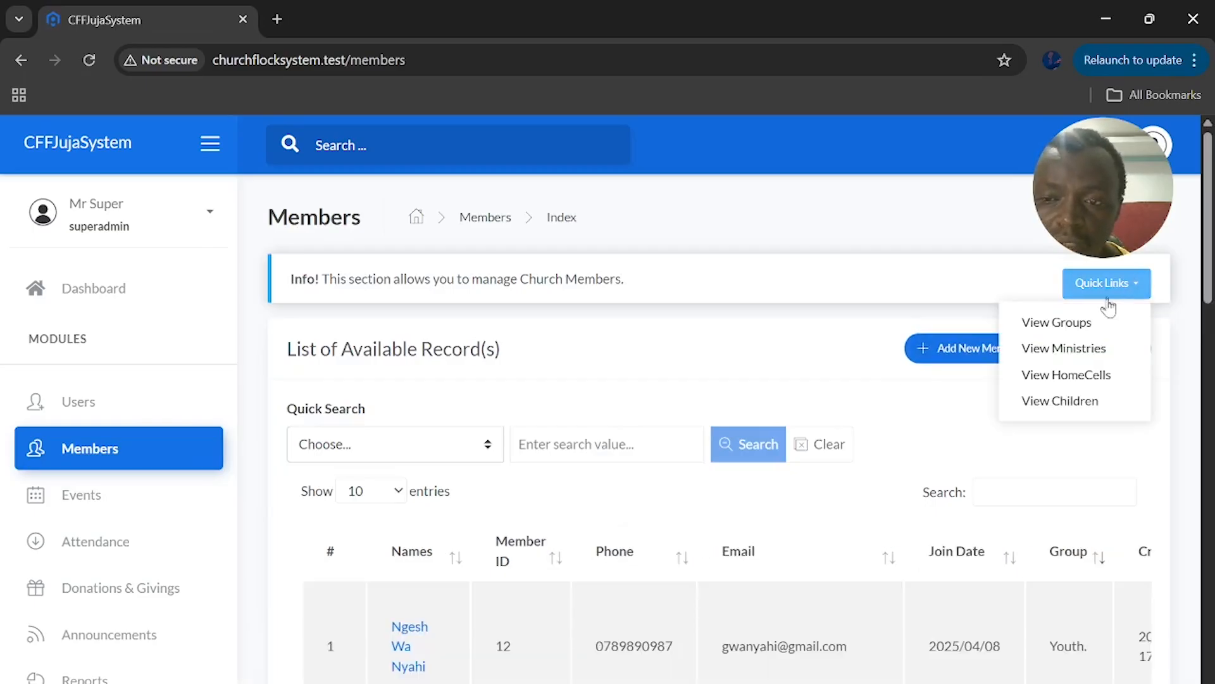
{"action": "left_click", "coordinate": [1093, 349]}
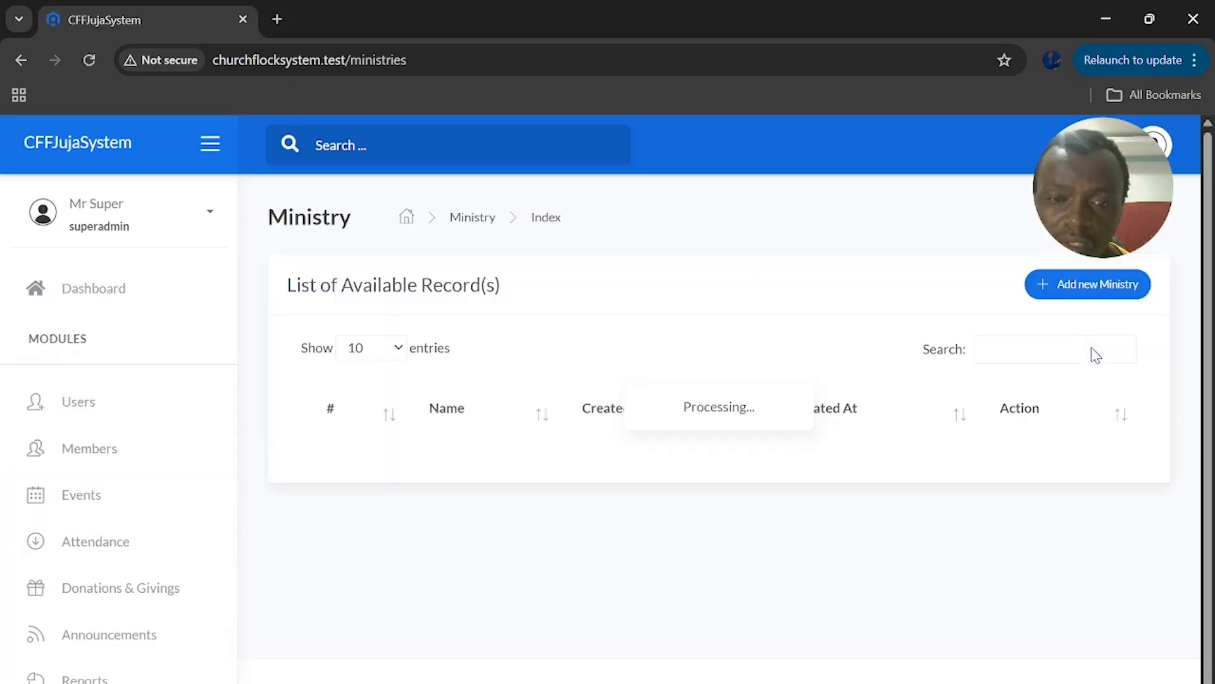
{"action": "scroll", "coordinate": [527, 453], "scroll_direction": "down", "scroll_amount": 6}
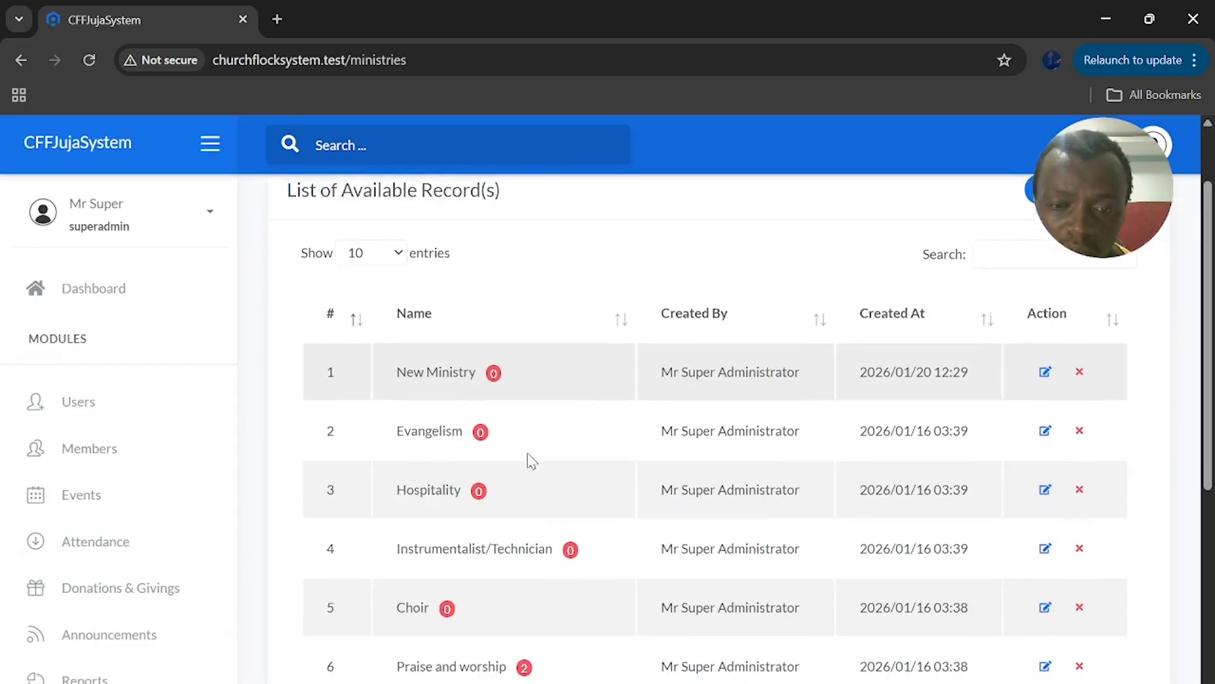
{"action": "scroll", "coordinate": [526, 453], "scroll_direction": "down", "scroll_amount": 2}
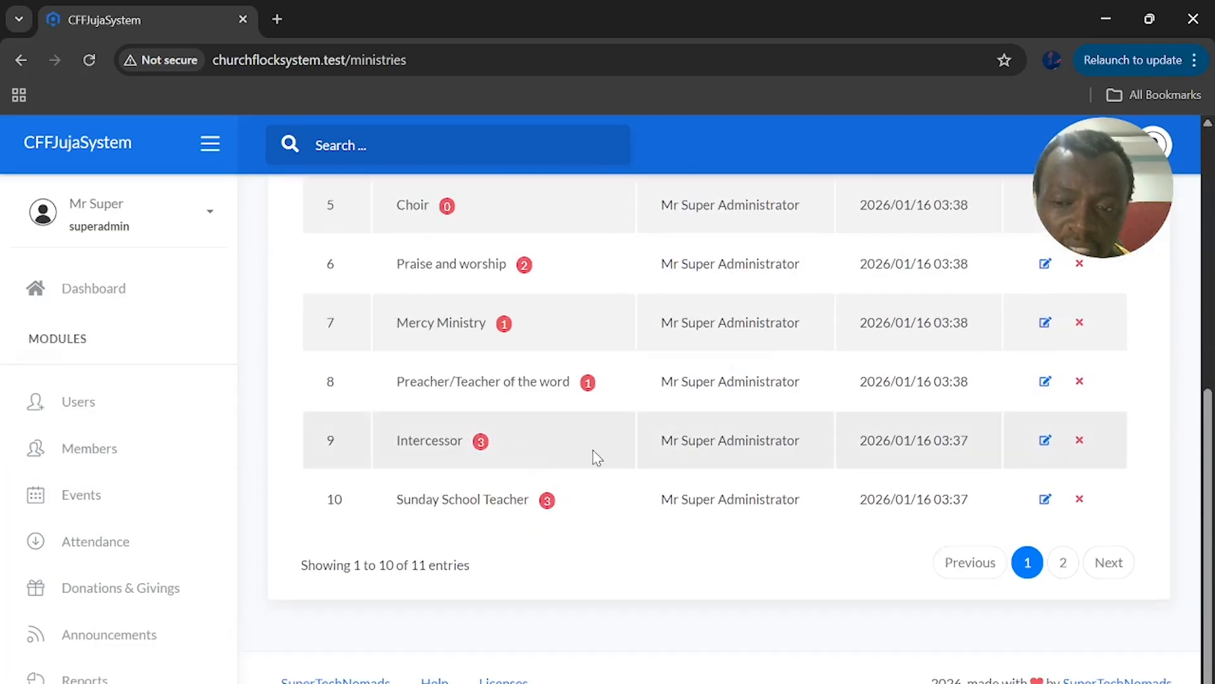
{"action": "scroll", "coordinate": [597, 457], "scroll_direction": "up", "scroll_amount": 8}
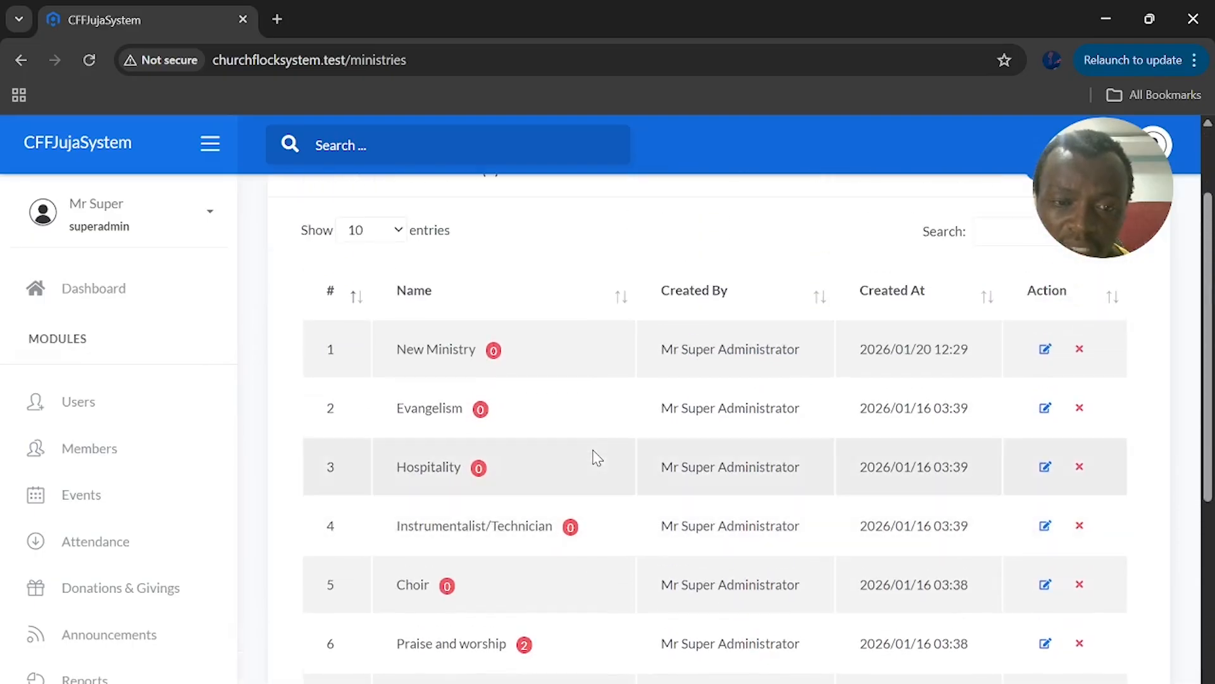
{"action": "left_click", "coordinate": [1062, 295]}
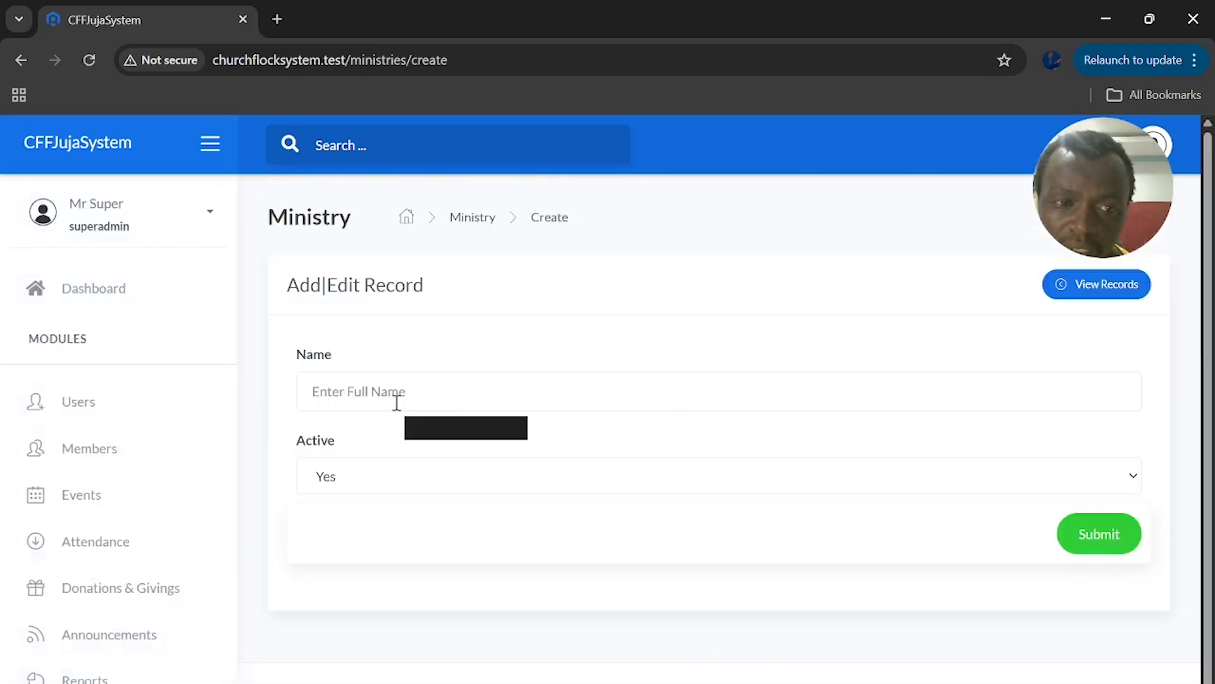
Return to Members and open the HomeCells list showing Central and Diaspora
{"action": "left_click", "coordinate": [70, 462]}
{"action": "left_click", "coordinate": [1118, 284]}
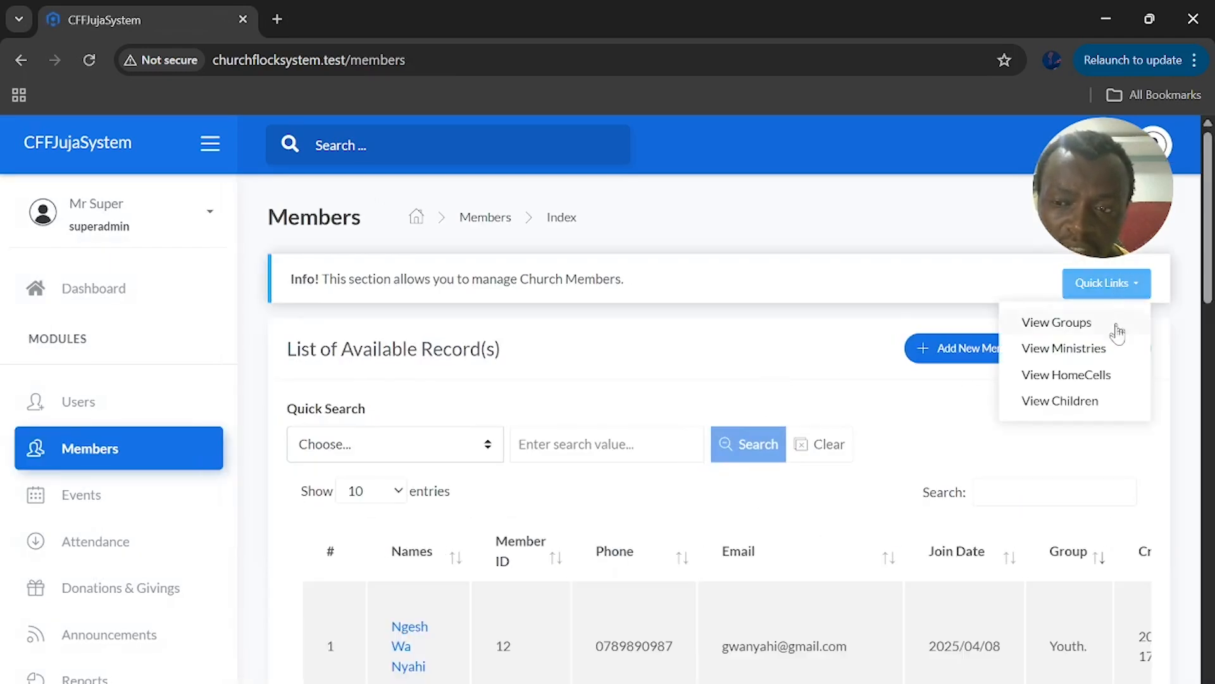
{"action": "left_click", "coordinate": [1099, 375]}
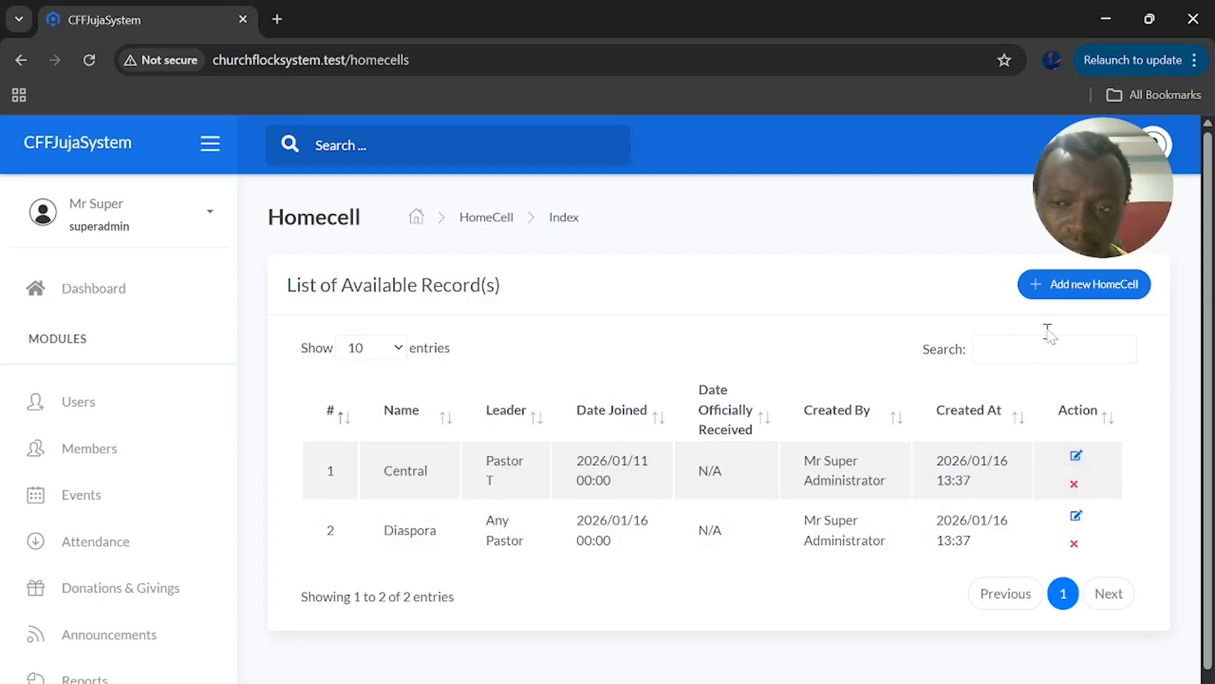
Open the new-homecell form, then view the Children list and start a new child record
{"action": "left_click", "coordinate": [1052, 283]}
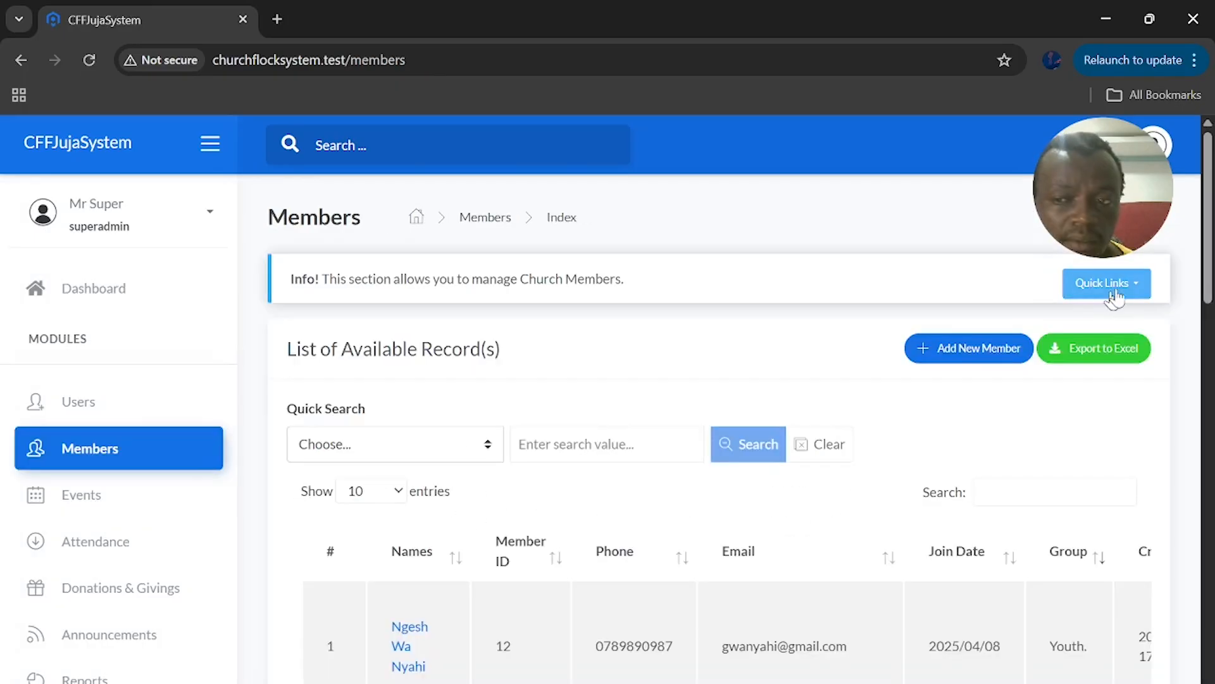
{"action": "left_click", "coordinate": [1111, 291]}
{"action": "left_click", "coordinate": [1085, 405]}
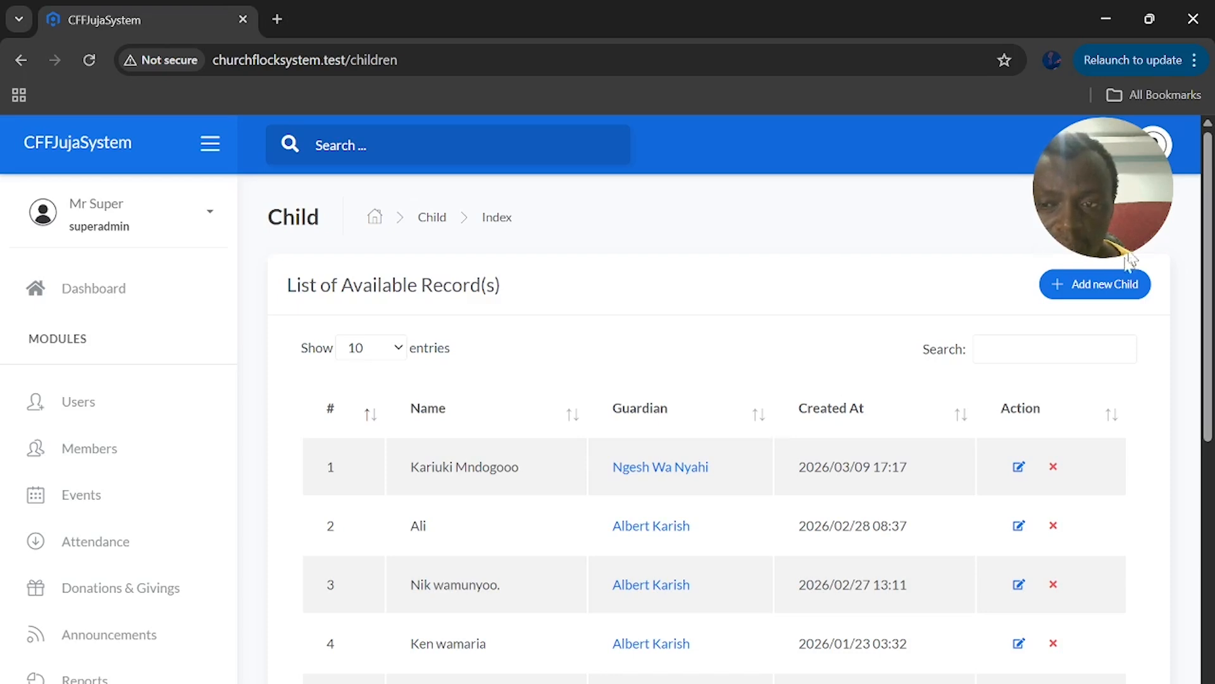
{"action": "left_click", "coordinate": [1113, 280]}
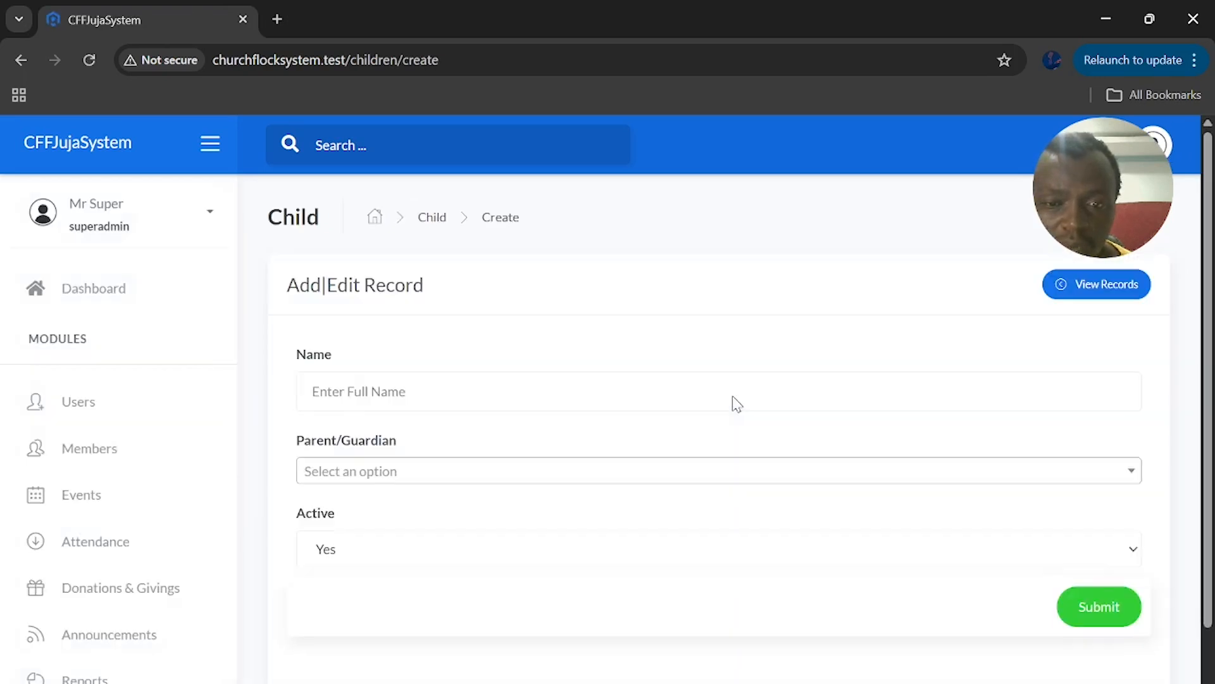
Search the Parent/Guardian field by member number 12, then by a name, without selecting anyone
{"action": "left_click", "coordinate": [443, 472]}
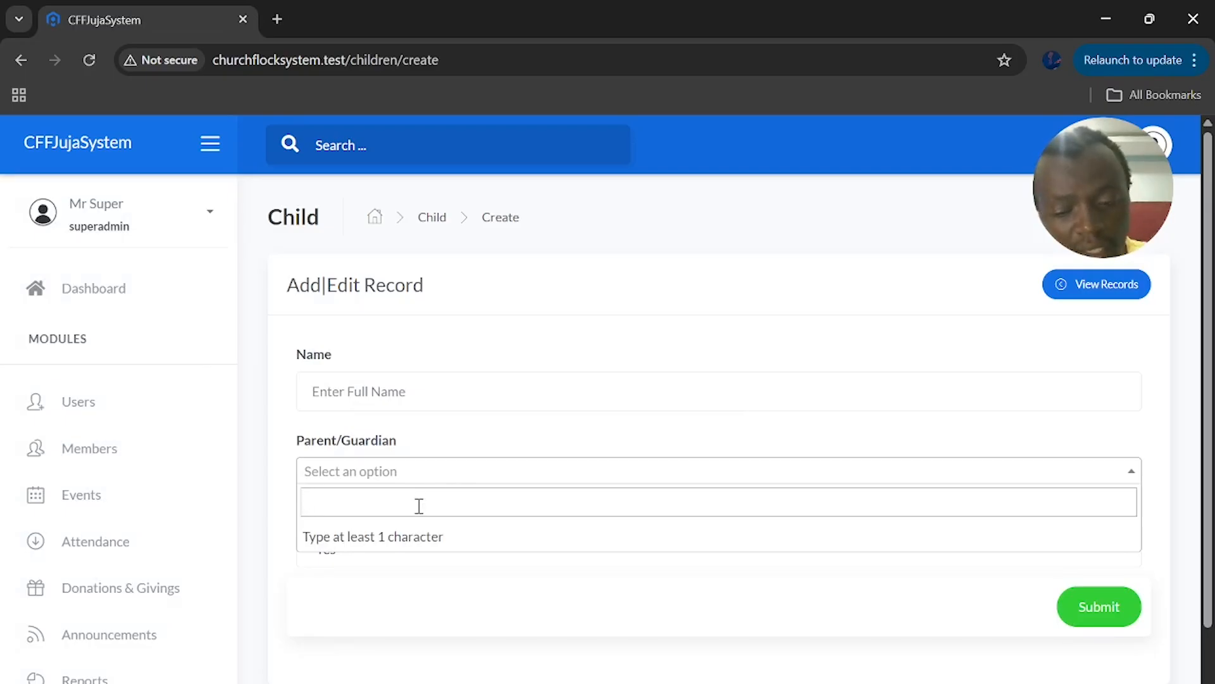
{"action": "type", "text": "13"}
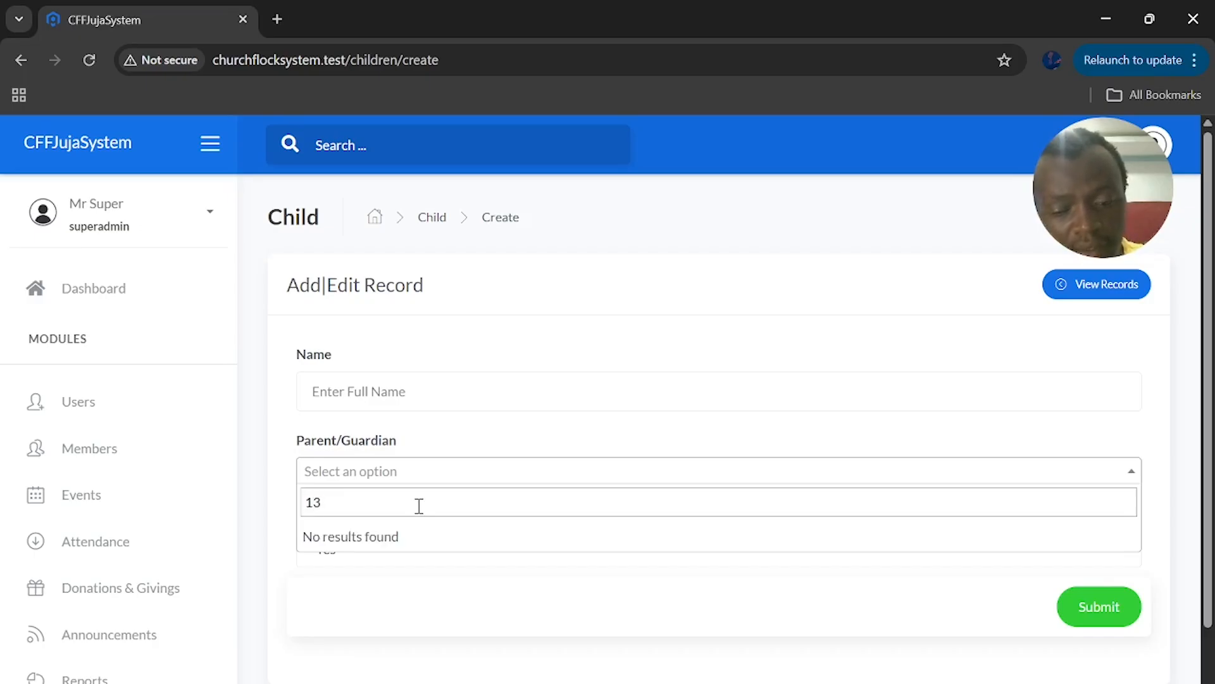
{"action": "key", "text": "BackSpace"}
{"action": "type", "text": "2"}
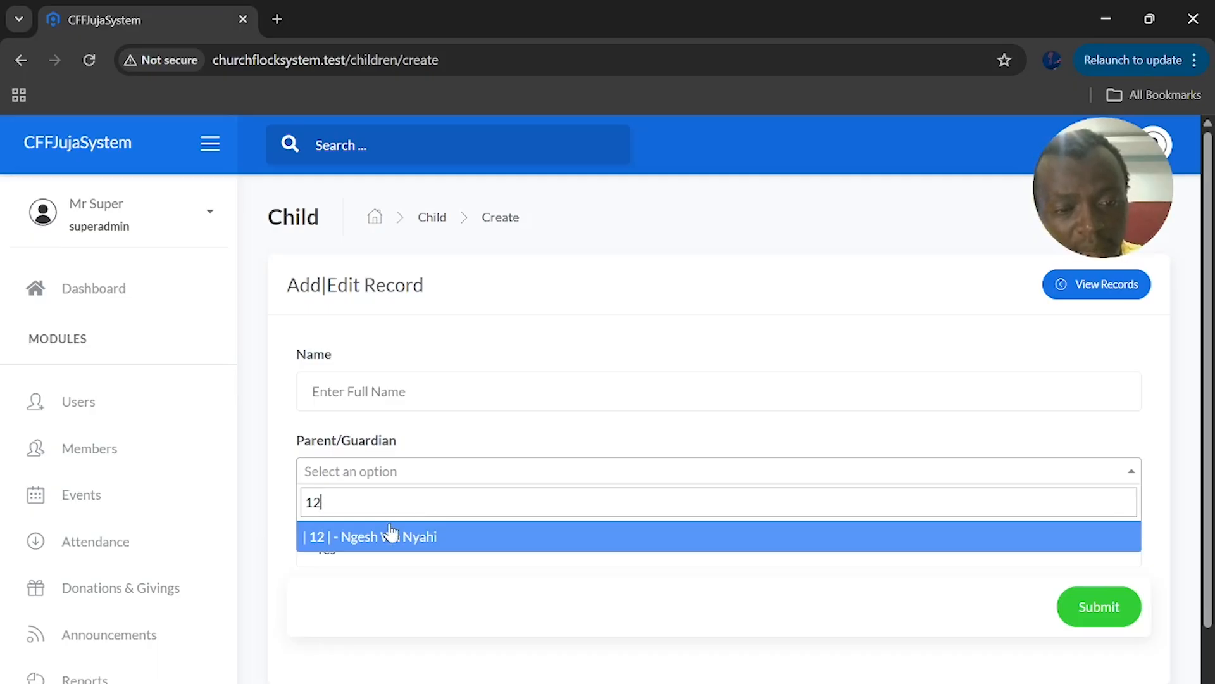
{"action": "key", "text": "BackSpace"}
{"action": "key", "text": "BackSpace"}
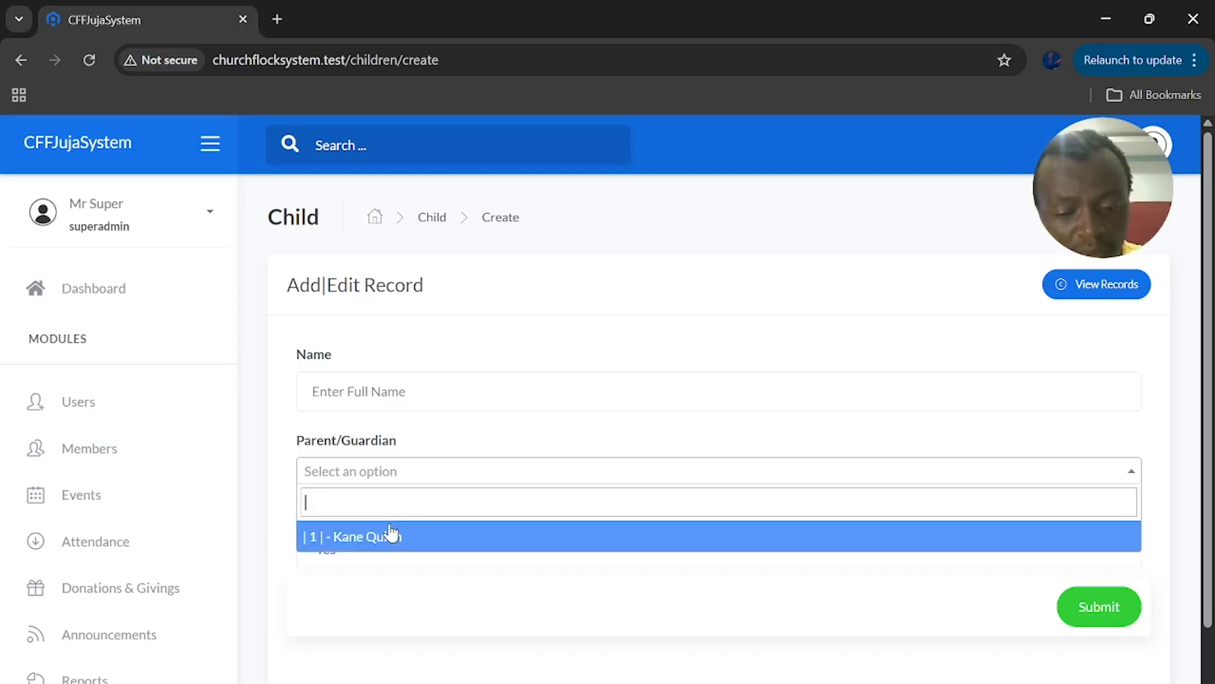
{"action": "type", "text": "nges"}
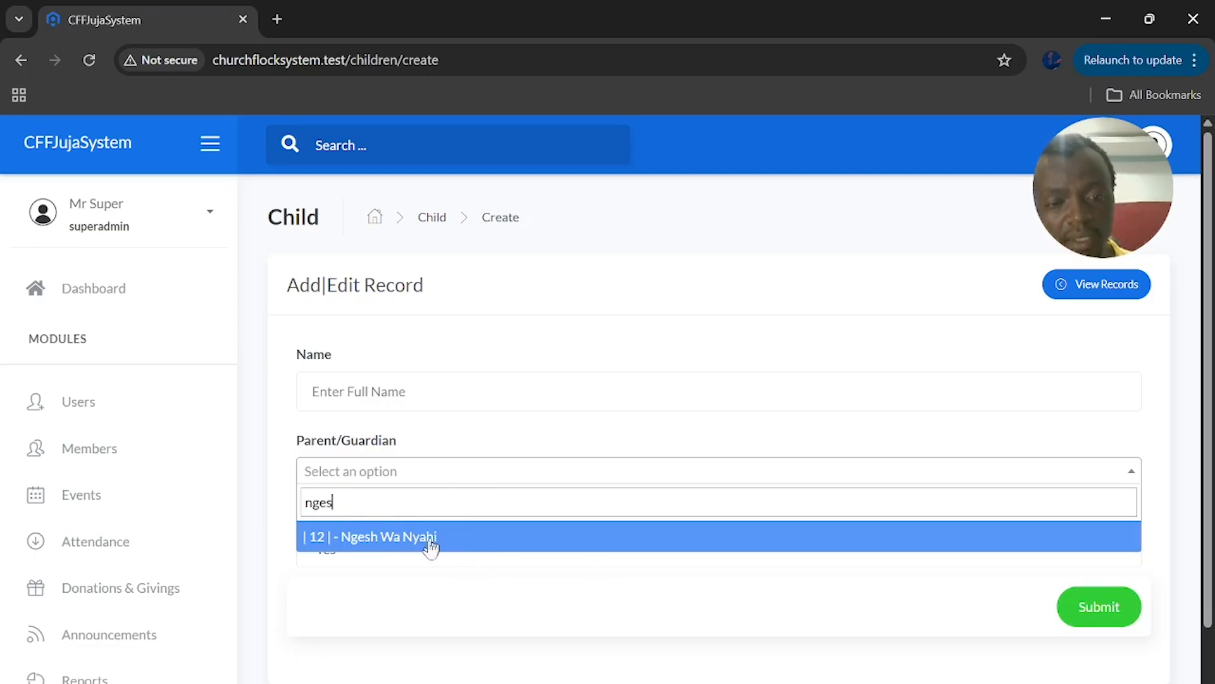
{"action": "left_click", "coordinate": [416, 600]}
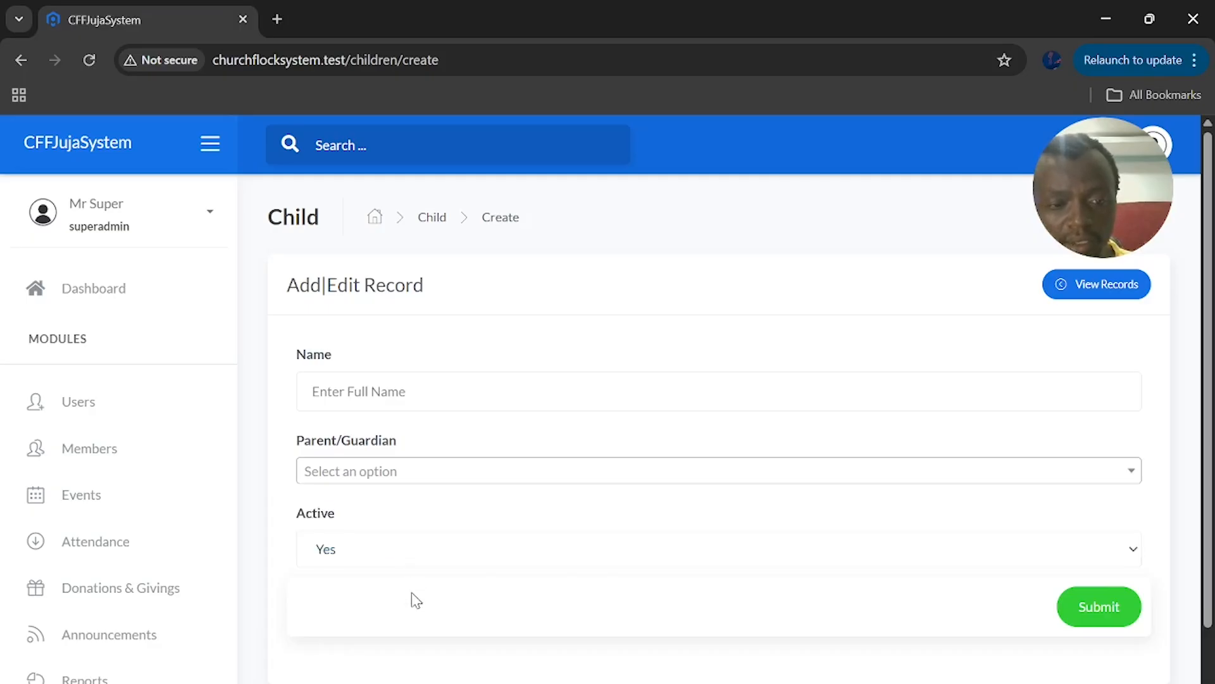
{"action": "left_click", "coordinate": [370, 483]}
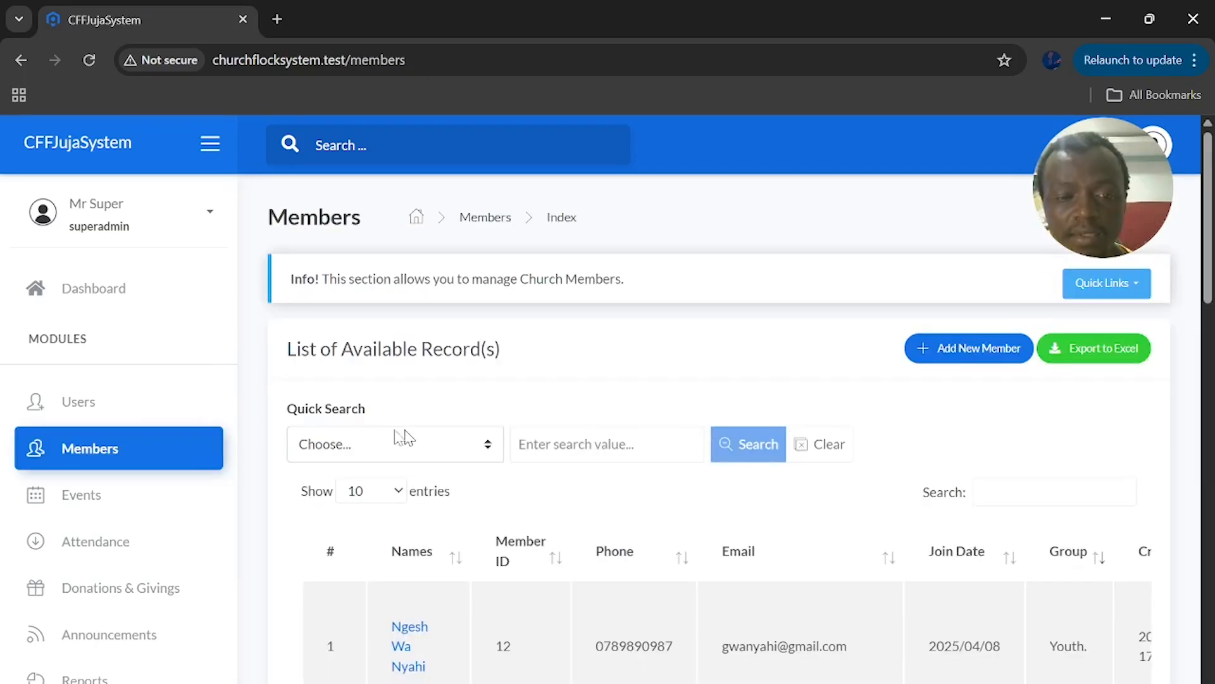
{"action": "scroll", "coordinate": [380, 453], "scroll_direction": "down", "scroll_amount": 2}
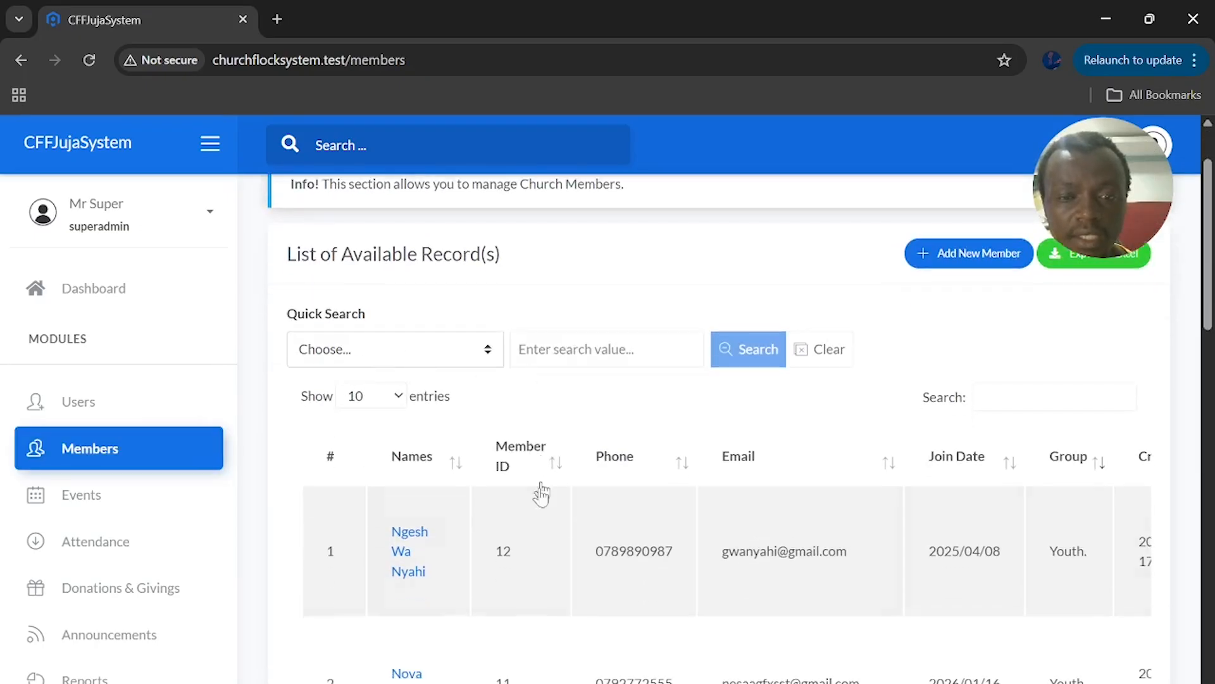
{"action": "left_click", "coordinate": [389, 351]}
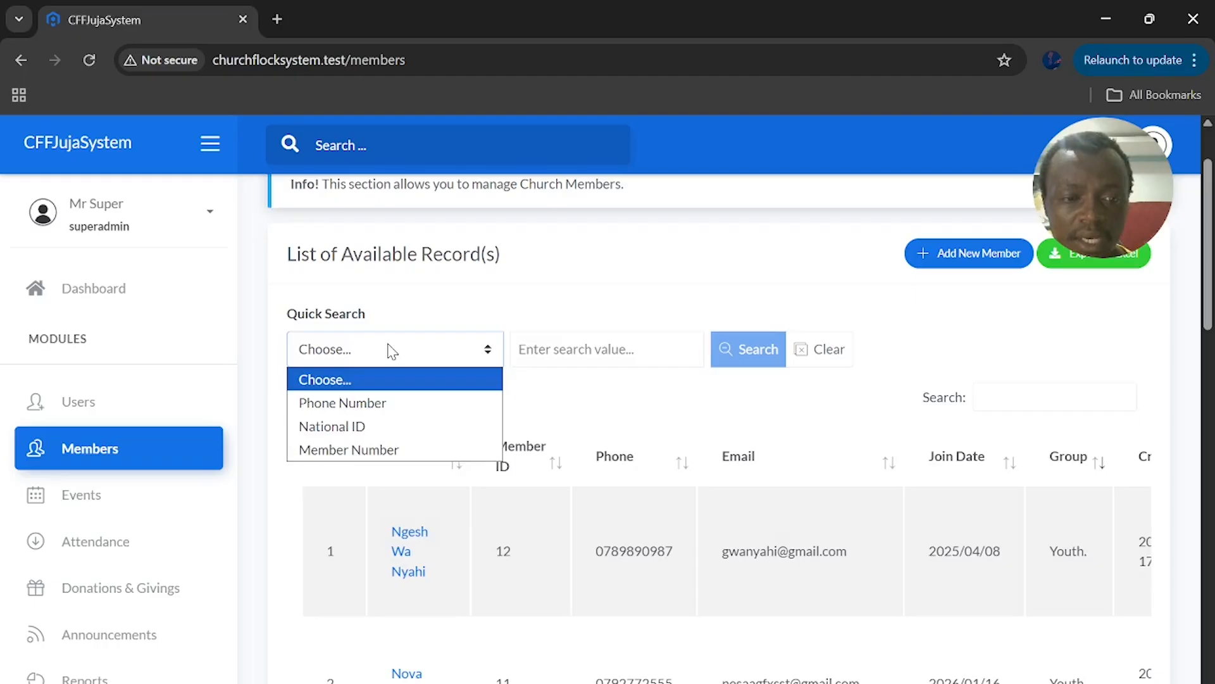
{"action": "left_click", "coordinate": [393, 450]}
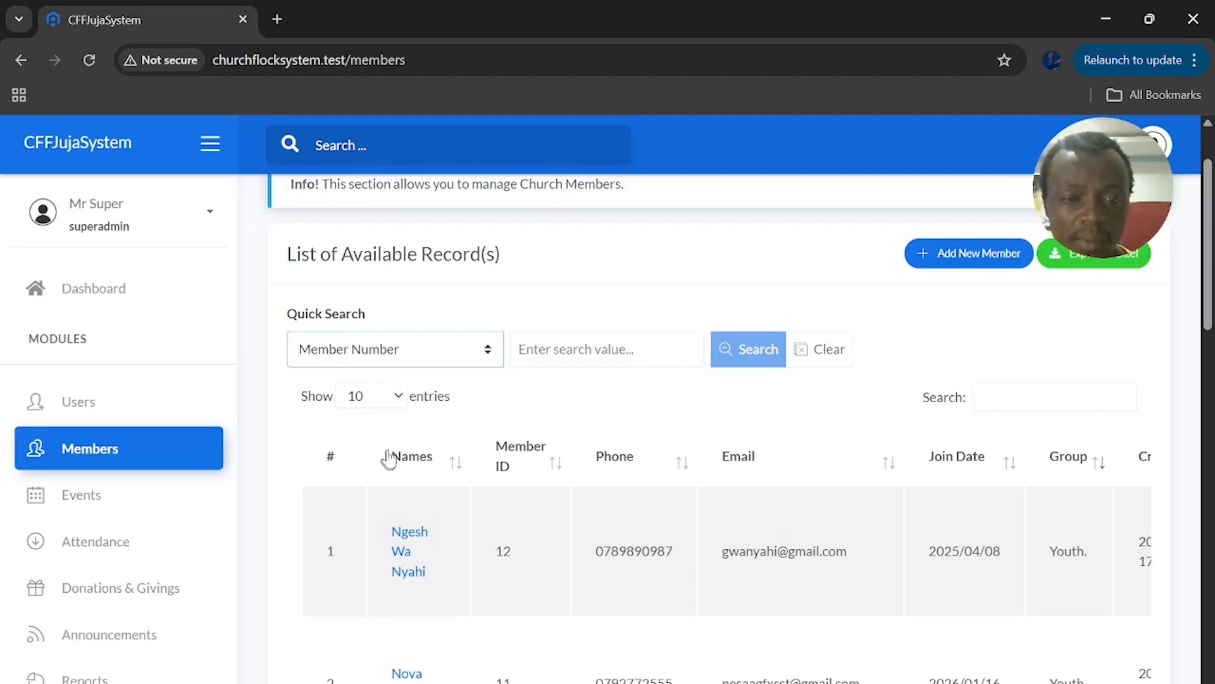
{"action": "left_click", "coordinate": [582, 354]}
{"action": "type", "text": "12"}
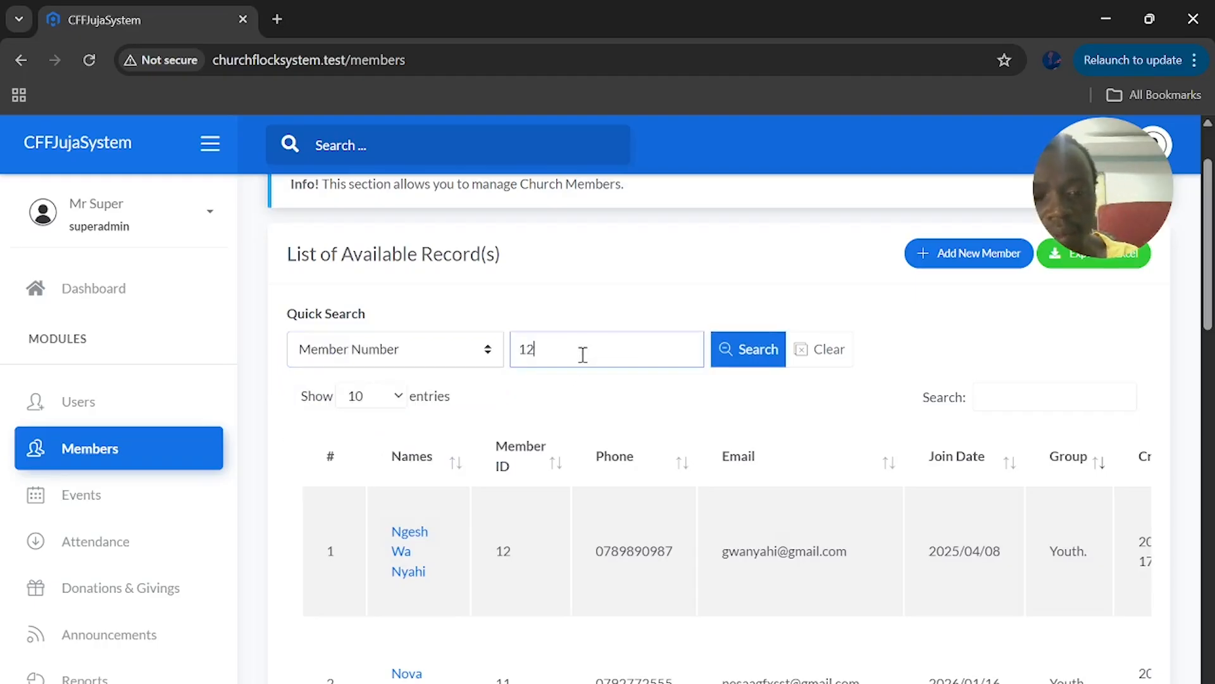
{"action": "left_click", "coordinate": [772, 355]}
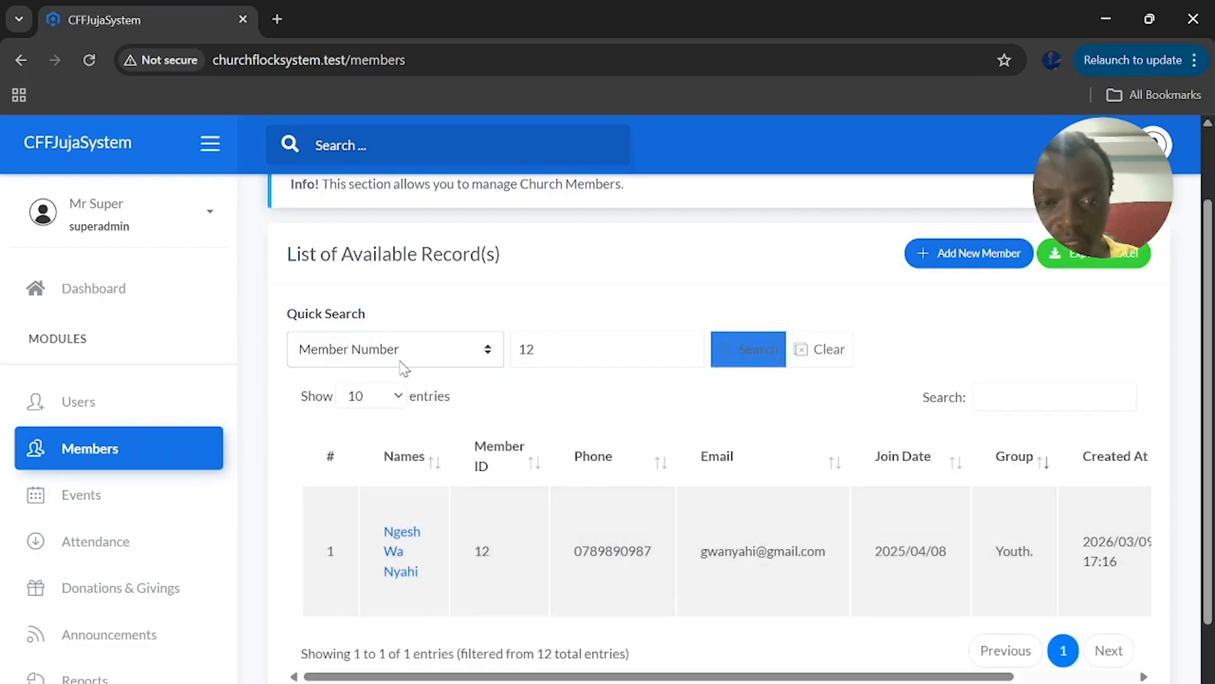
{"action": "left_click", "coordinate": [437, 360]}
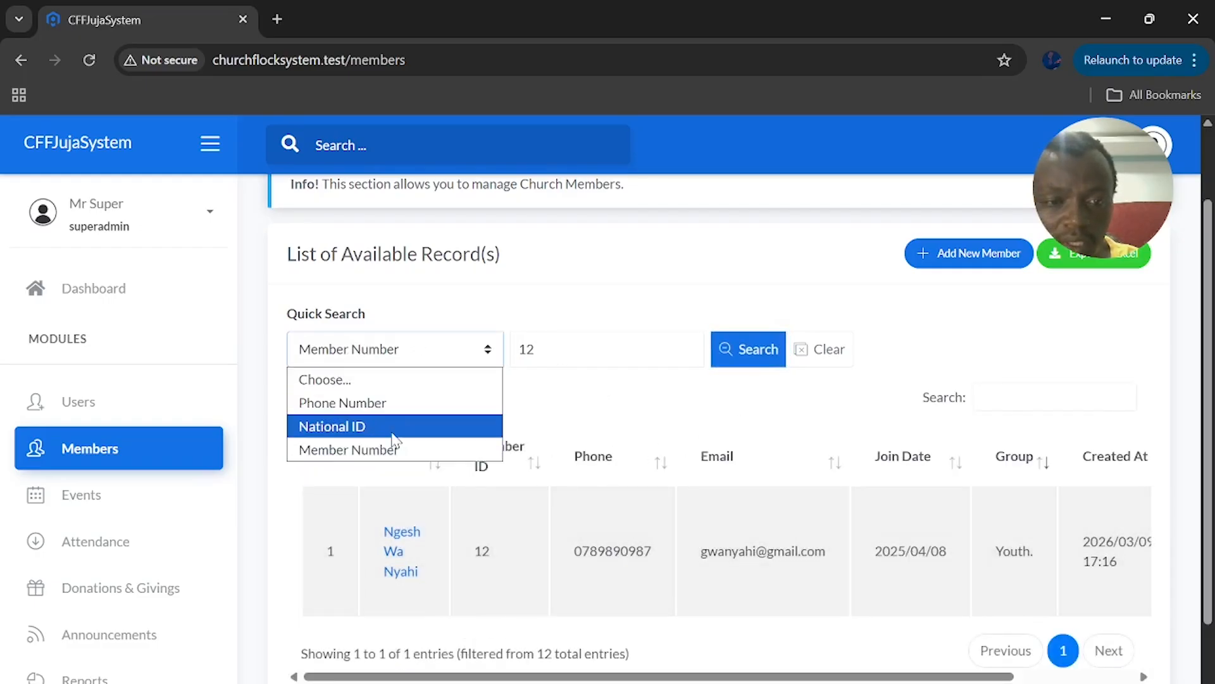
{"action": "left_click", "coordinate": [392, 426]}
{"action": "left_click_drag", "start_coordinate": [535, 349], "coordinate": [521, 349]}
{"action": "type", "text": "3240"}
{"action": "left_click", "coordinate": [745, 358]}
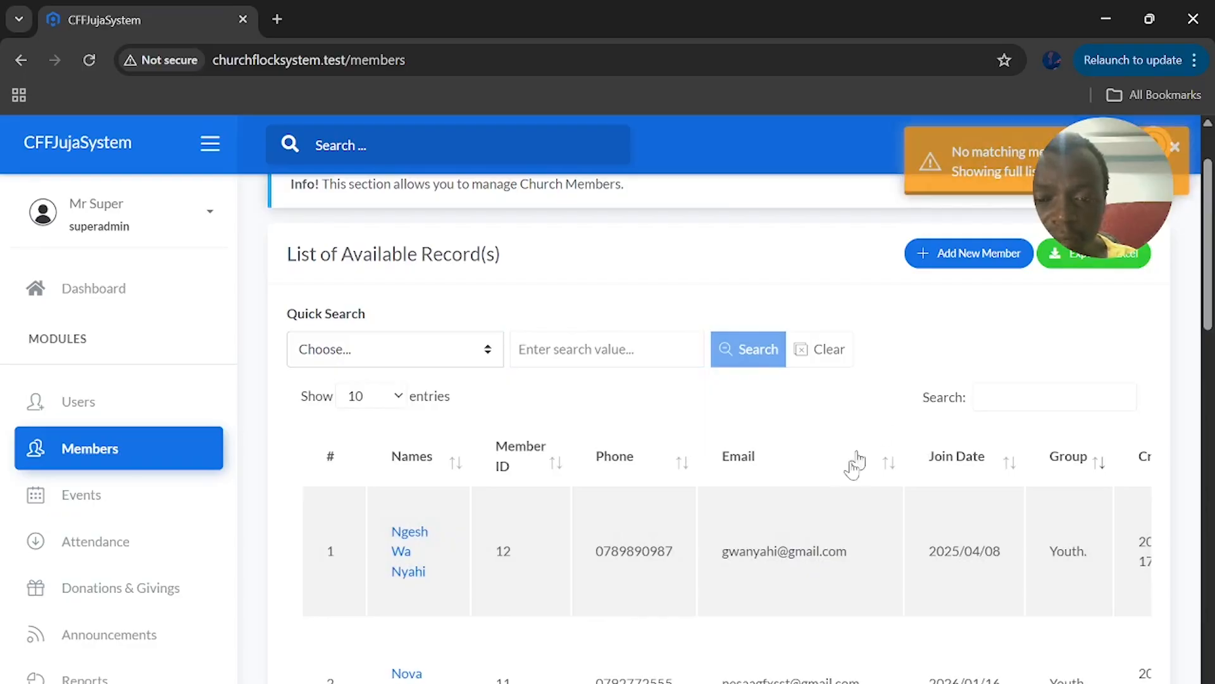
{"action": "scroll", "coordinate": [740, 548], "scroll_direction": "up", "scroll_amount": 2}
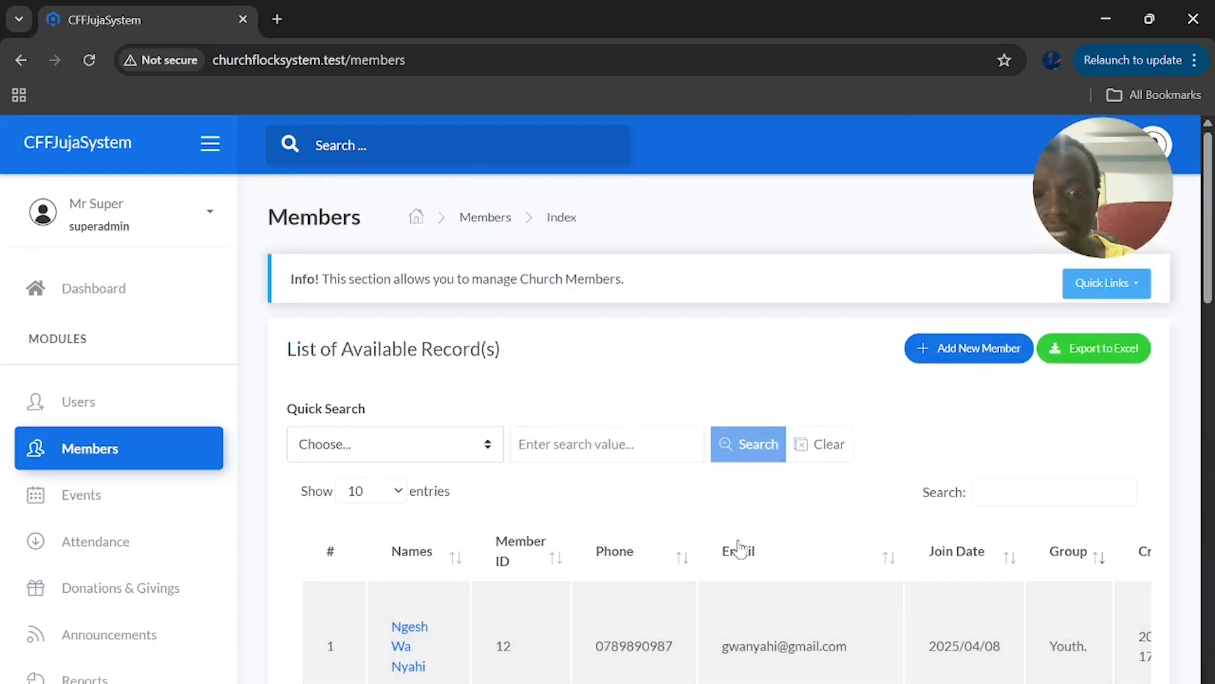
Export members filtered By Group(s) to Youth only, dropping Elders, and download the Excel file
{"action": "left_click", "coordinate": [1116, 354]}
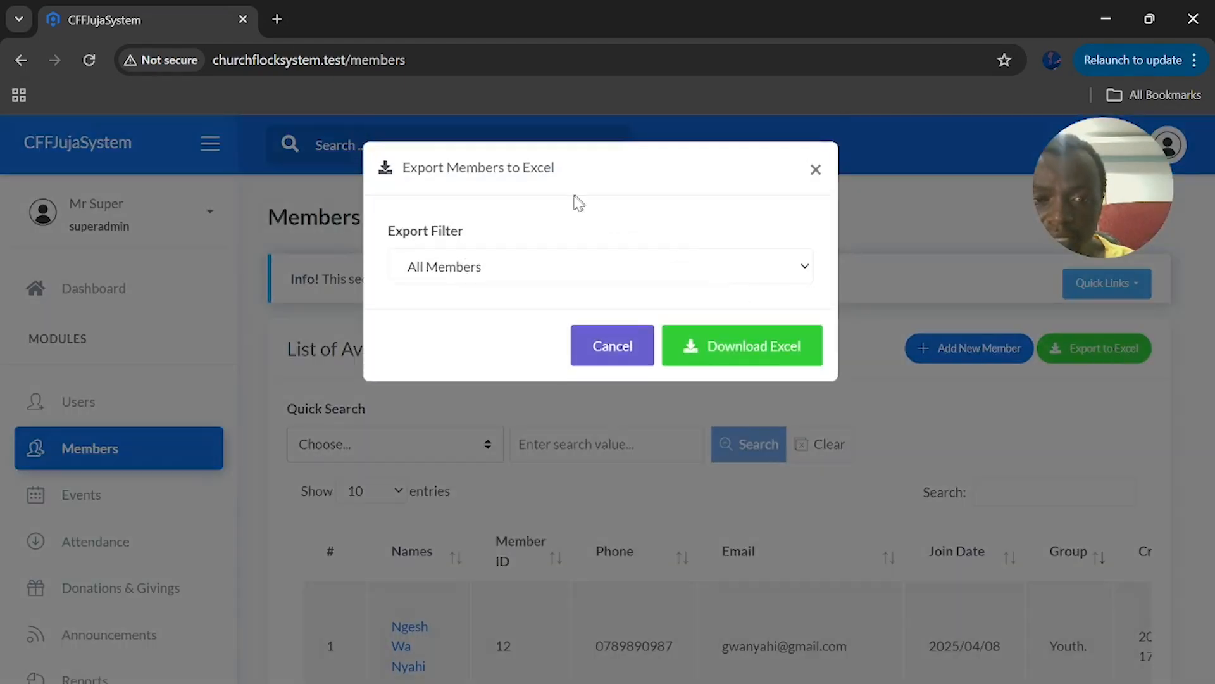
{"action": "left_click", "coordinate": [509, 273]}
{"action": "left_click", "coordinate": [509, 272]}
{"action": "left_click", "coordinate": [508, 272]}
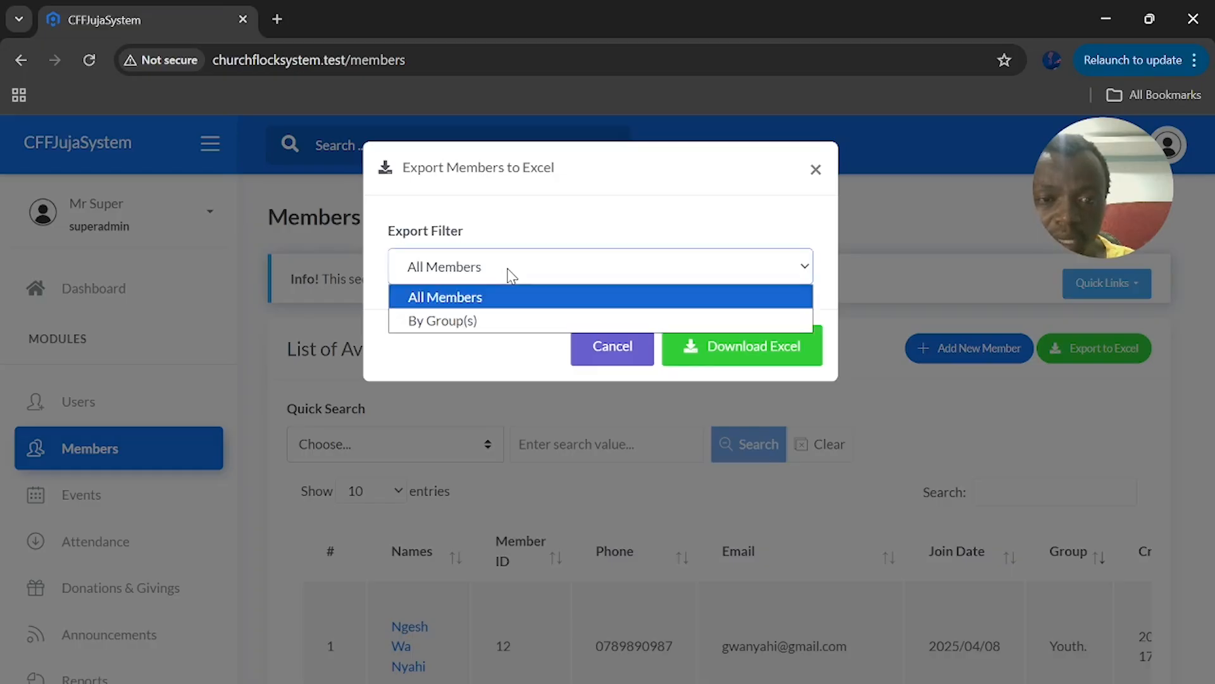
{"action": "left_click", "coordinate": [474, 321]}
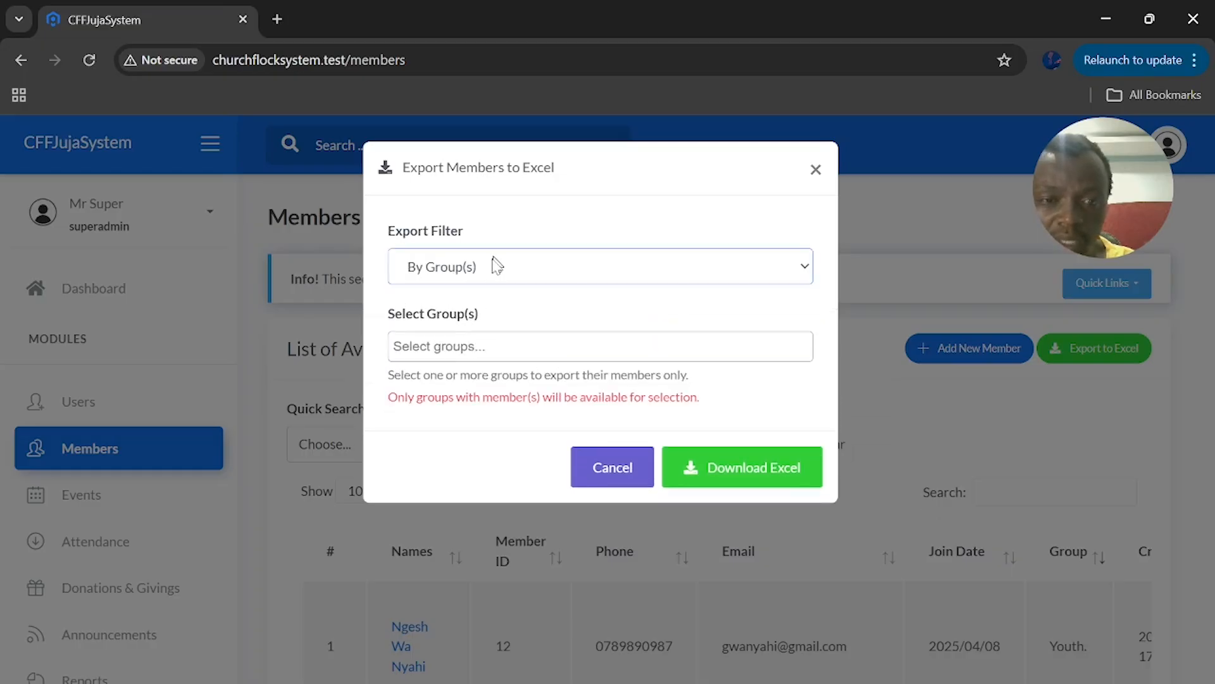
{"action": "left_click", "coordinate": [484, 347]}
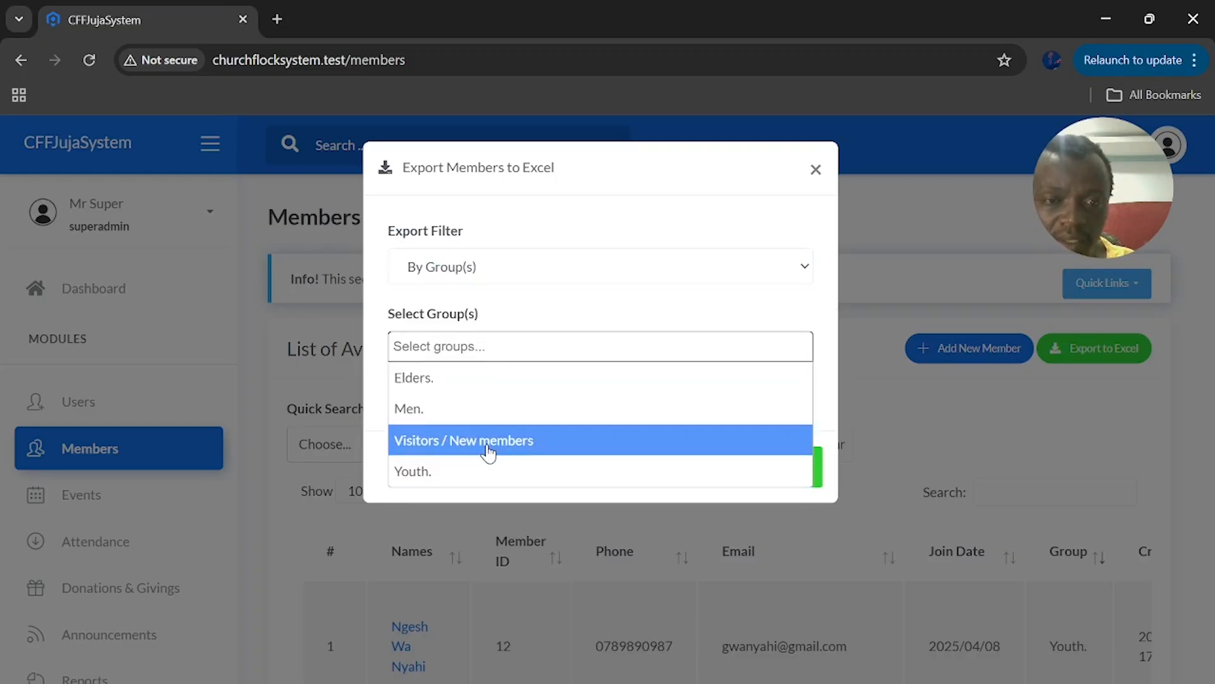
{"action": "left_click", "coordinate": [490, 378]}
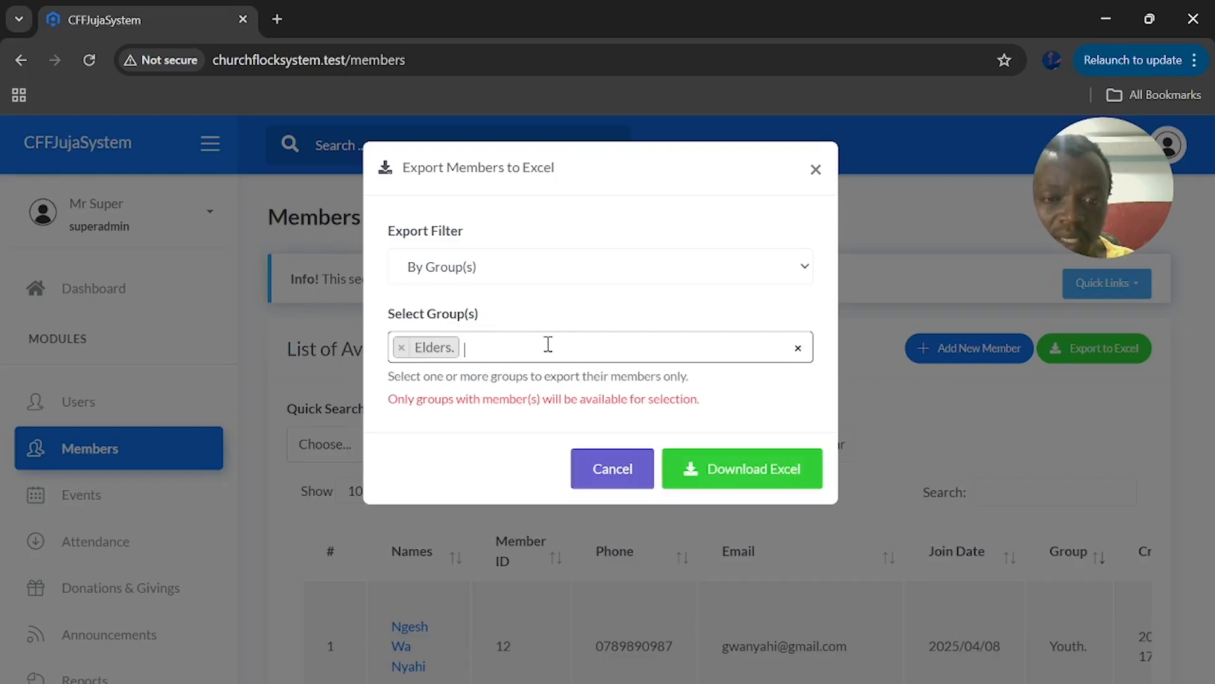
{"action": "left_click", "coordinate": [409, 352]}
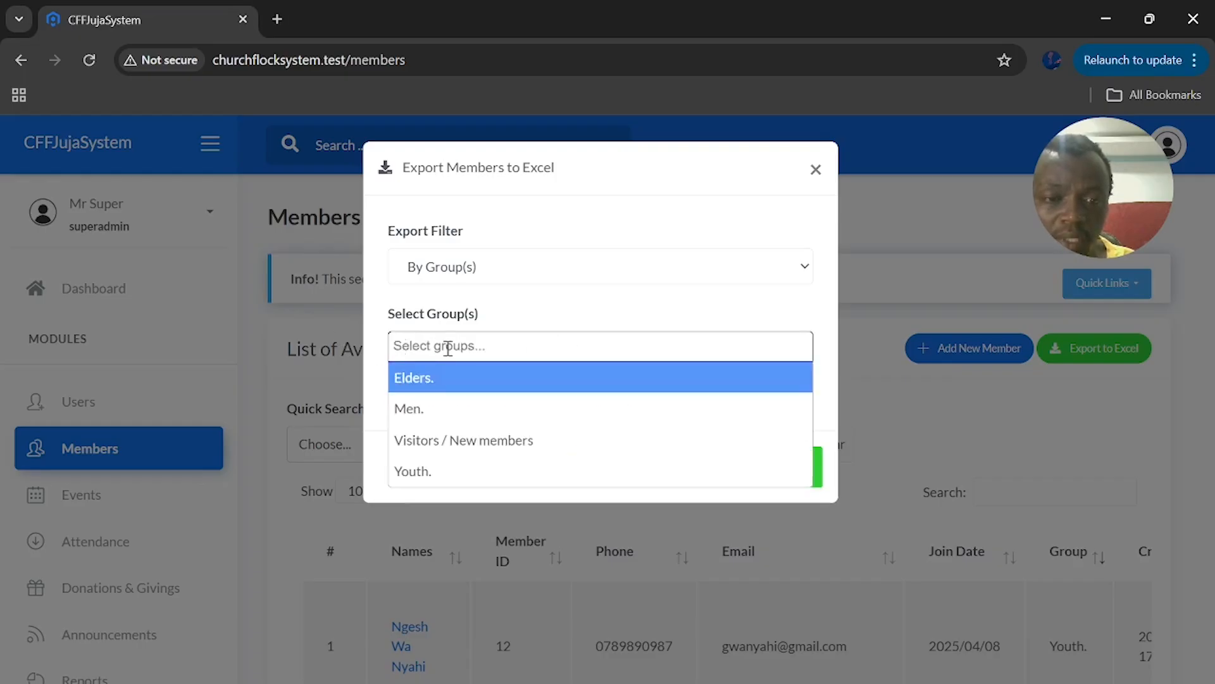
{"action": "left_click", "coordinate": [464, 481]}
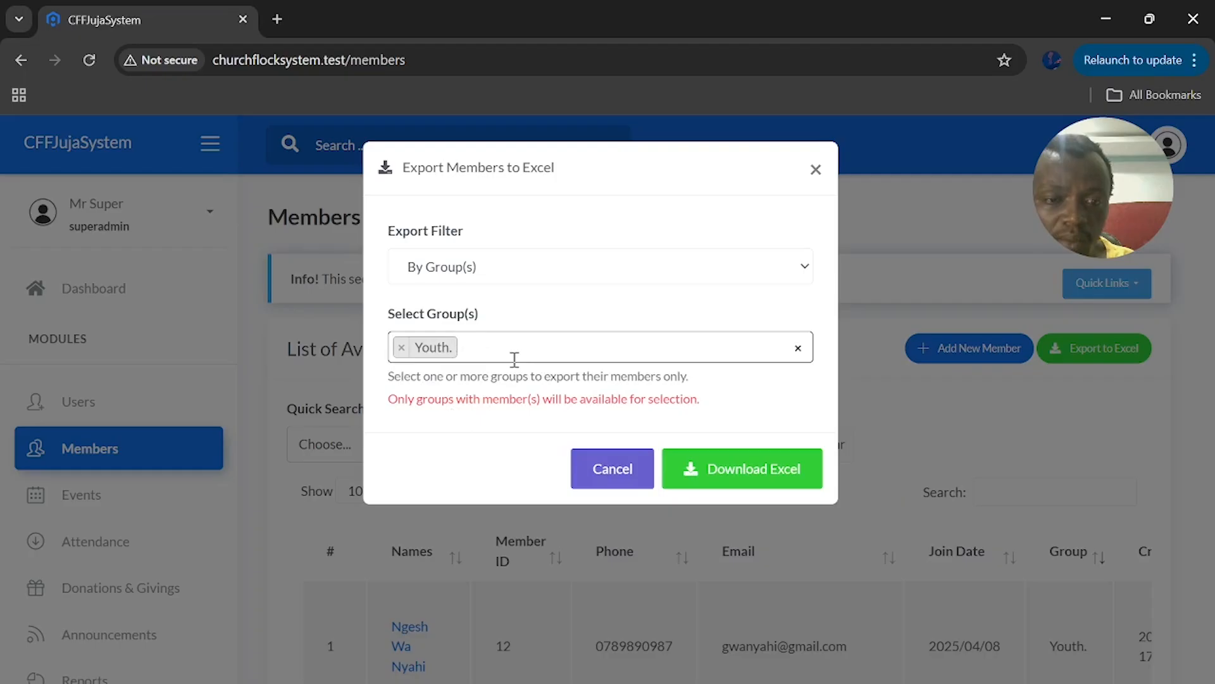
{"action": "left_click", "coordinate": [749, 469]}
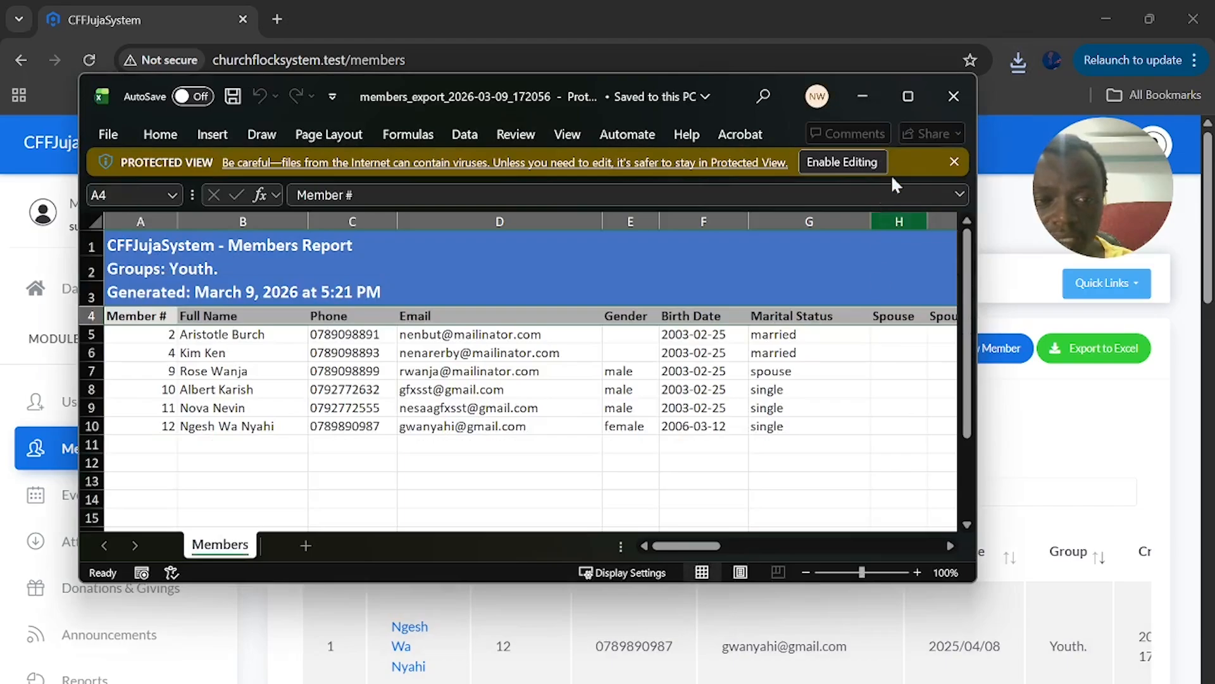
Maximize the Excel report and scroll across its columns
{"action": "left_click", "coordinate": [918, 94]}
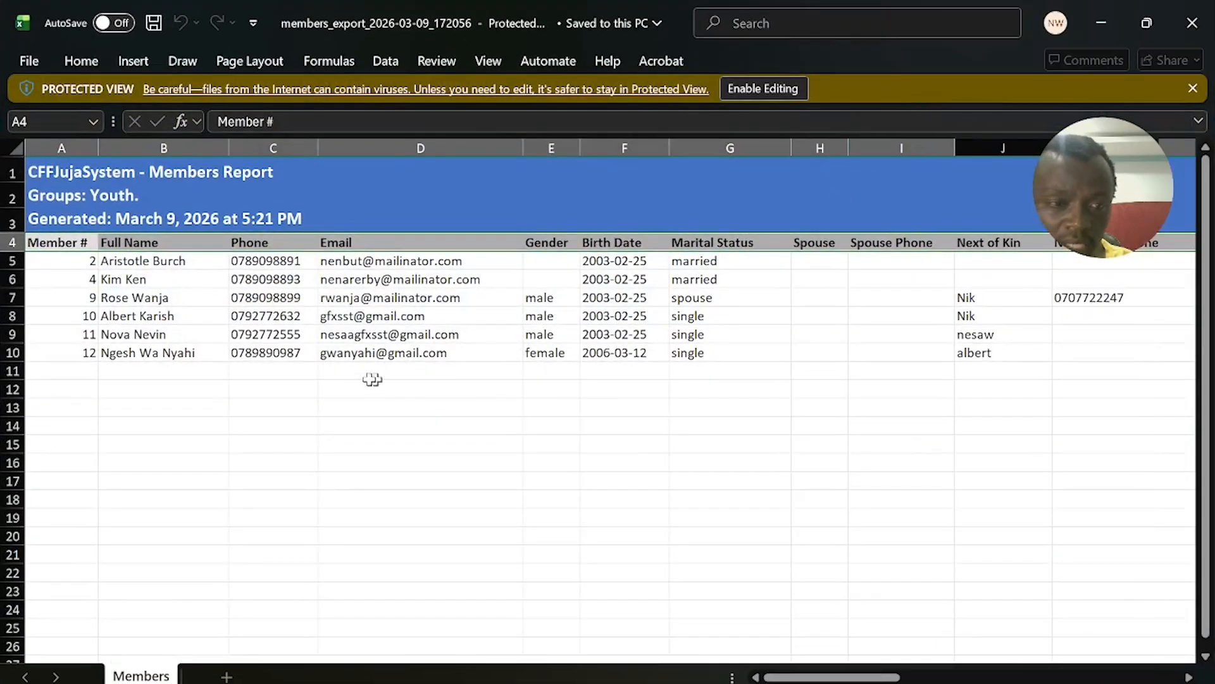
{"action": "scroll", "coordinate": [402, 353], "scroll_direction": "right", "scroll_amount": 10}
{"action": "scroll", "coordinate": [403, 353], "scroll_direction": "left", "scroll_amount": 10}
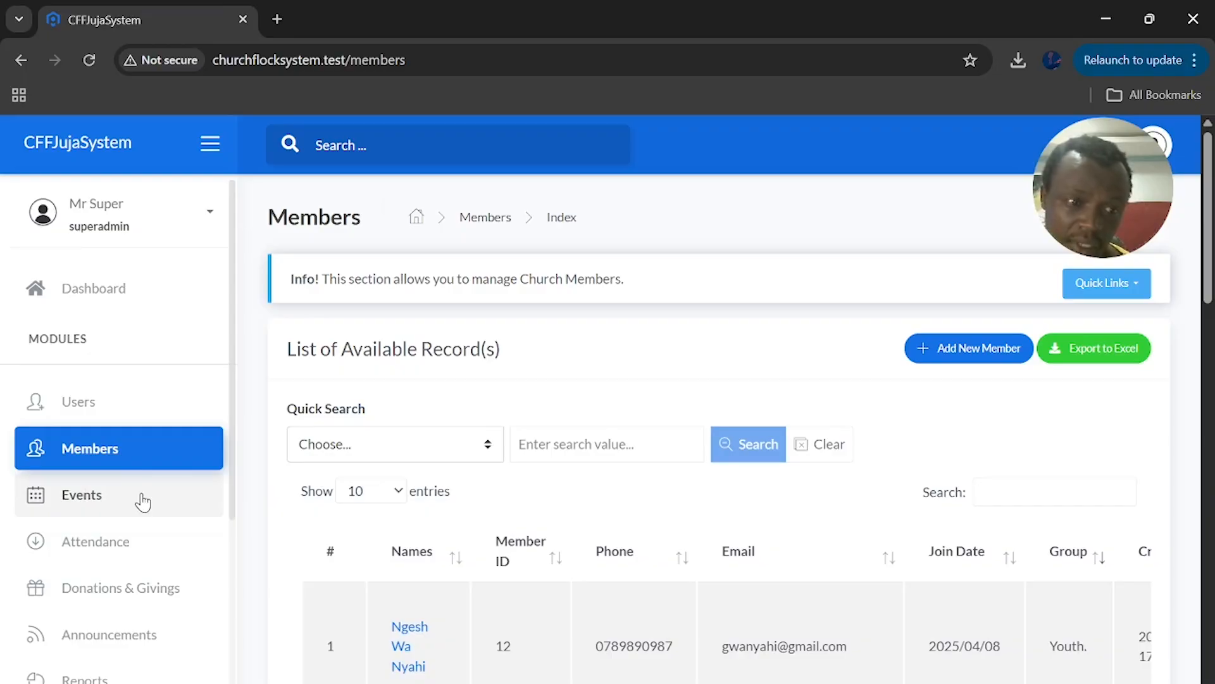
Go to the Events list, check today's date, and open a new event row
{"action": "left_click", "coordinate": [143, 500]}
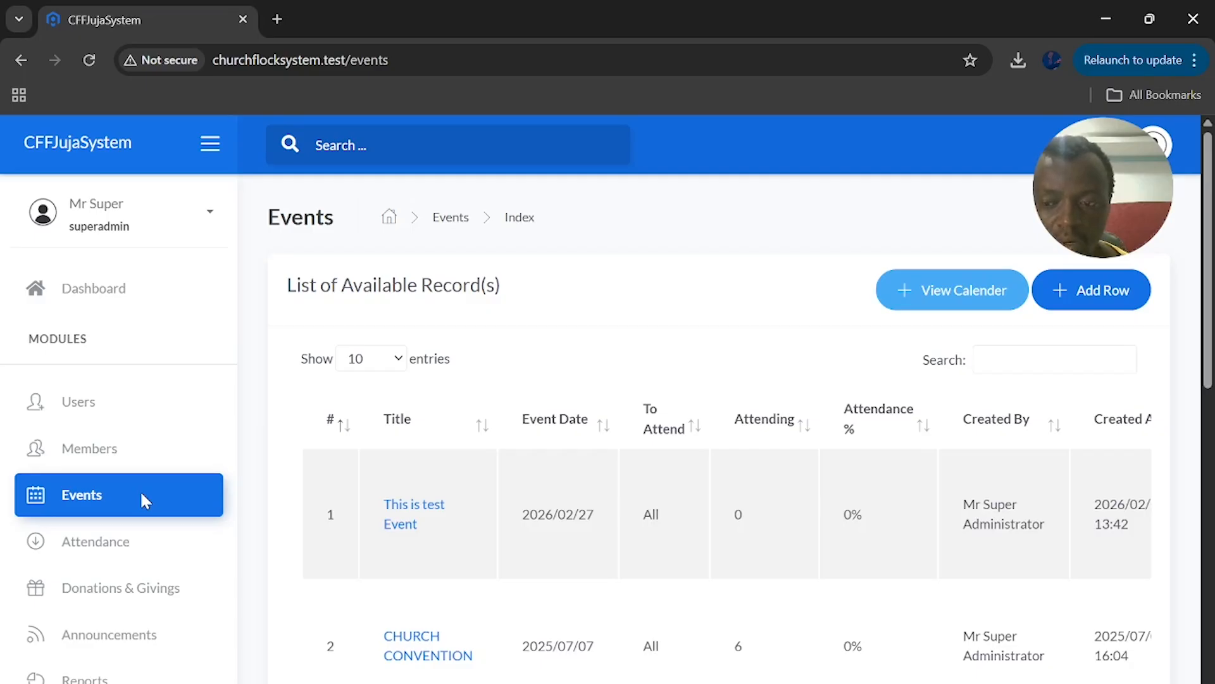
{"action": "left_click", "coordinate": [1140, 683]}
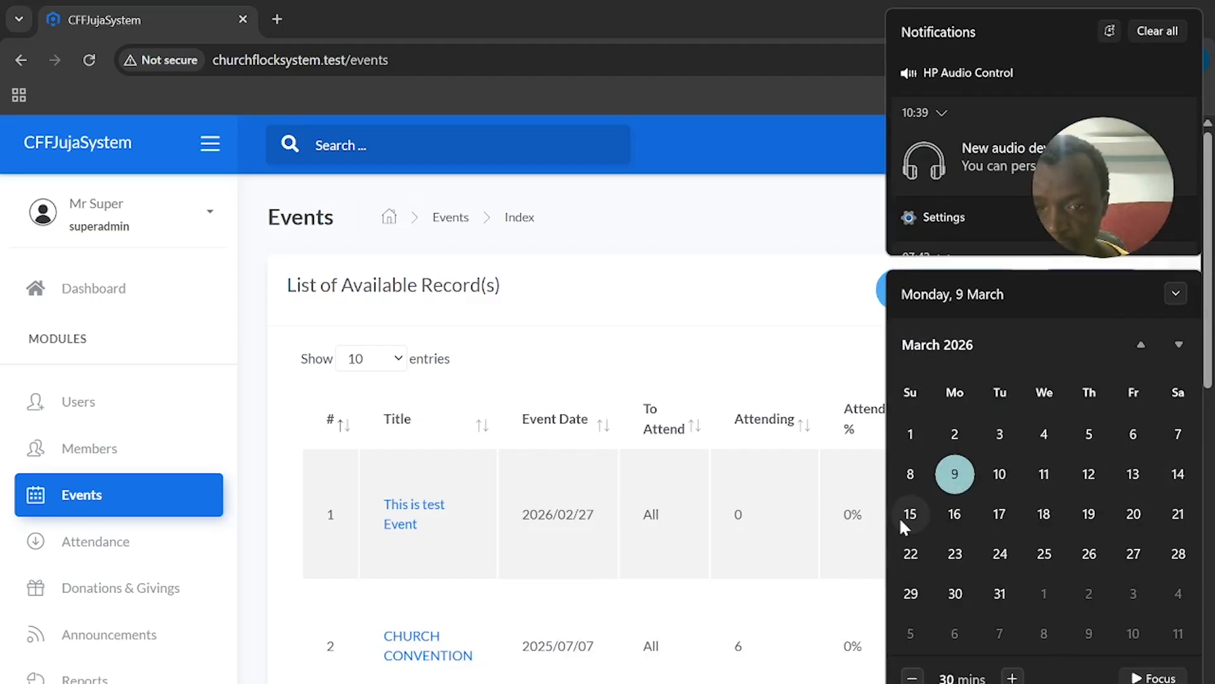
{"action": "left_click", "coordinate": [749, 351]}
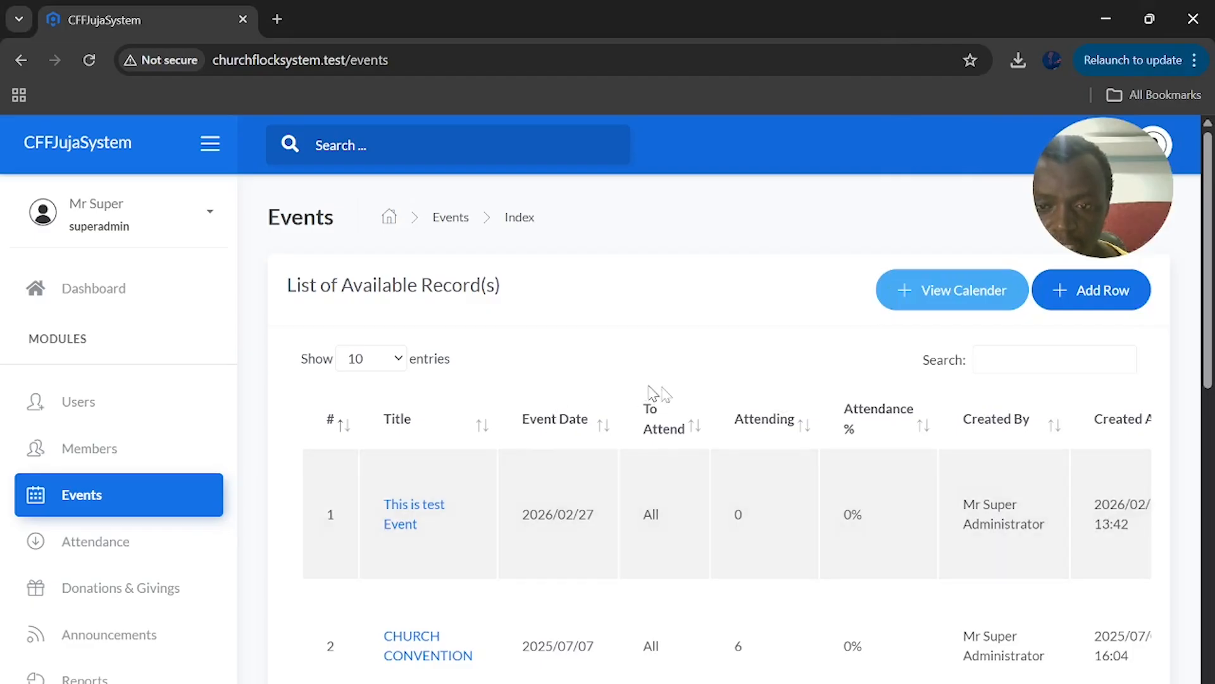
{"action": "left_click", "coordinate": [1086, 292]}
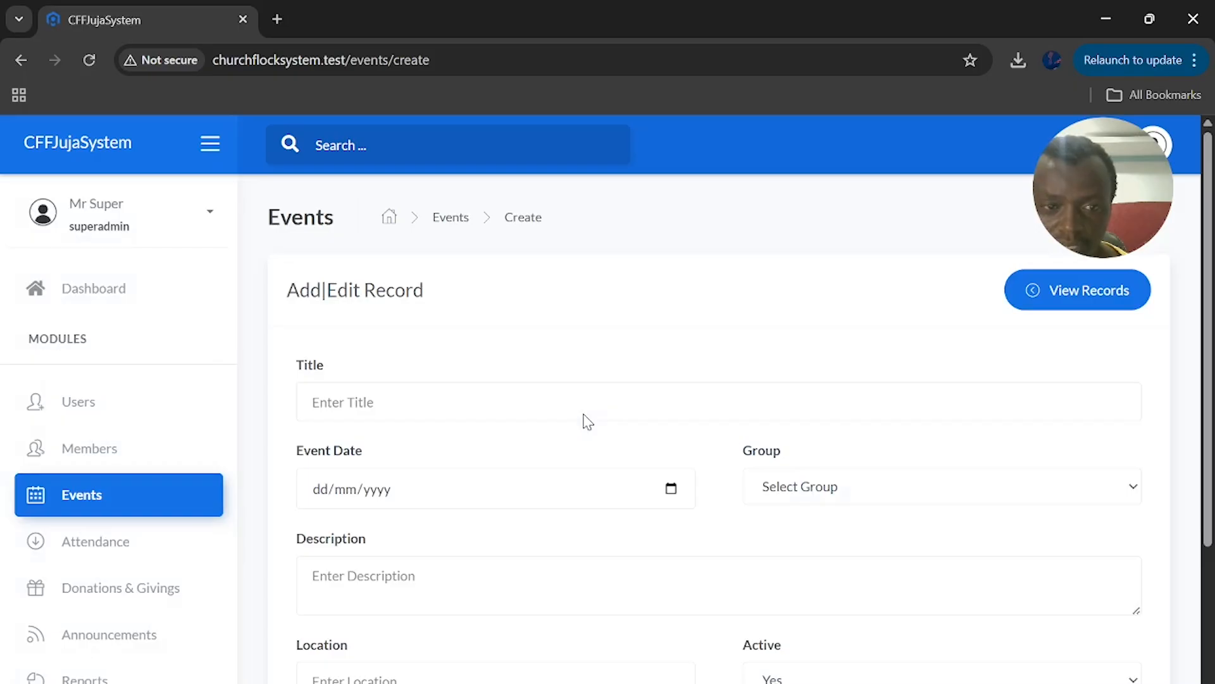
Title the new event 'Sunday Mass of 15/03', after checking next Sunday's date
{"action": "left_click", "coordinate": [469, 403]}
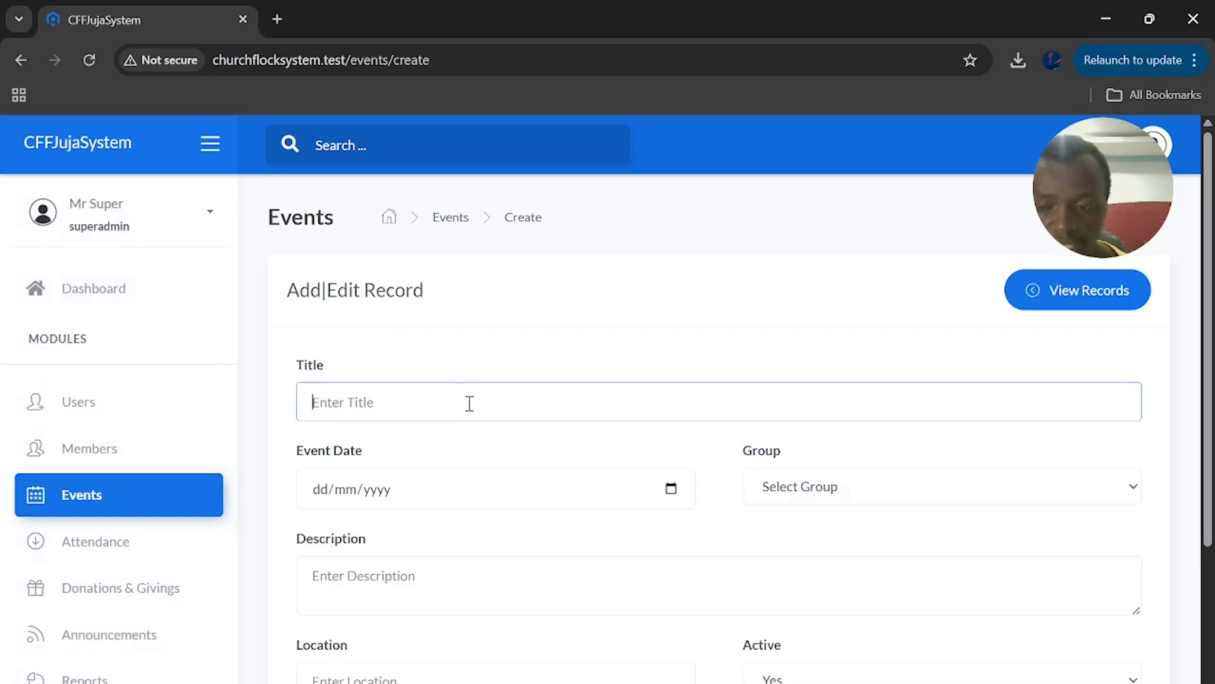
{"action": "type", "text": "Sunda"}
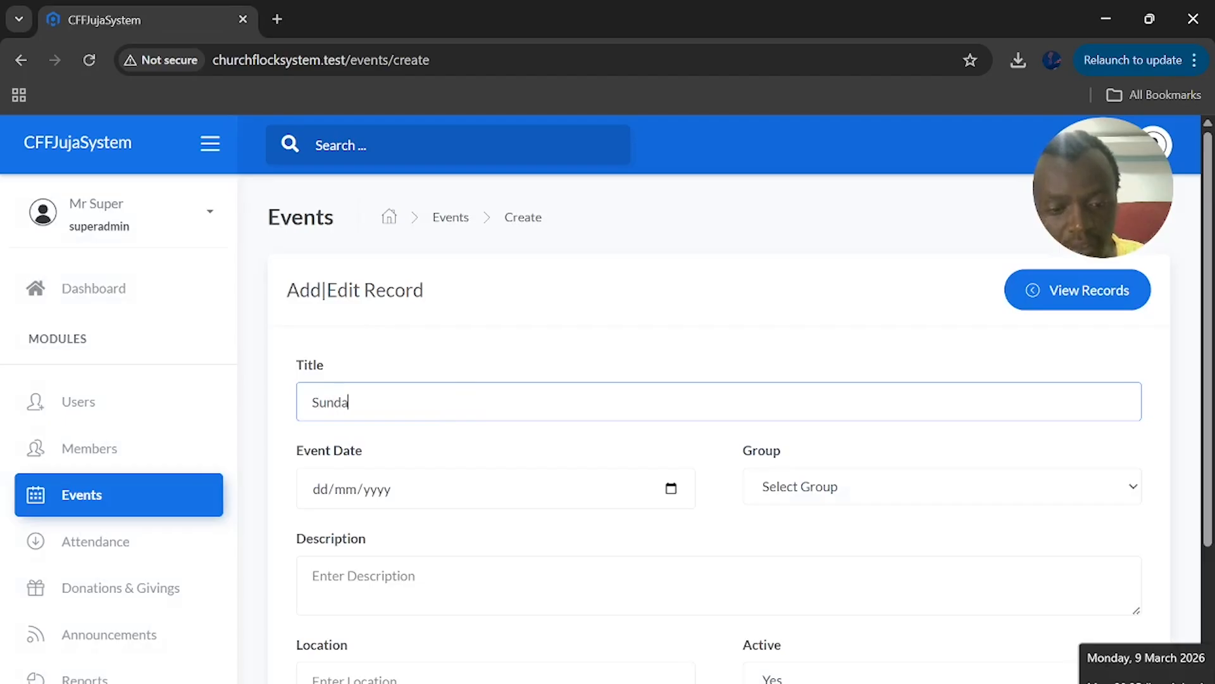
{"action": "type", "text": "y Mas"}
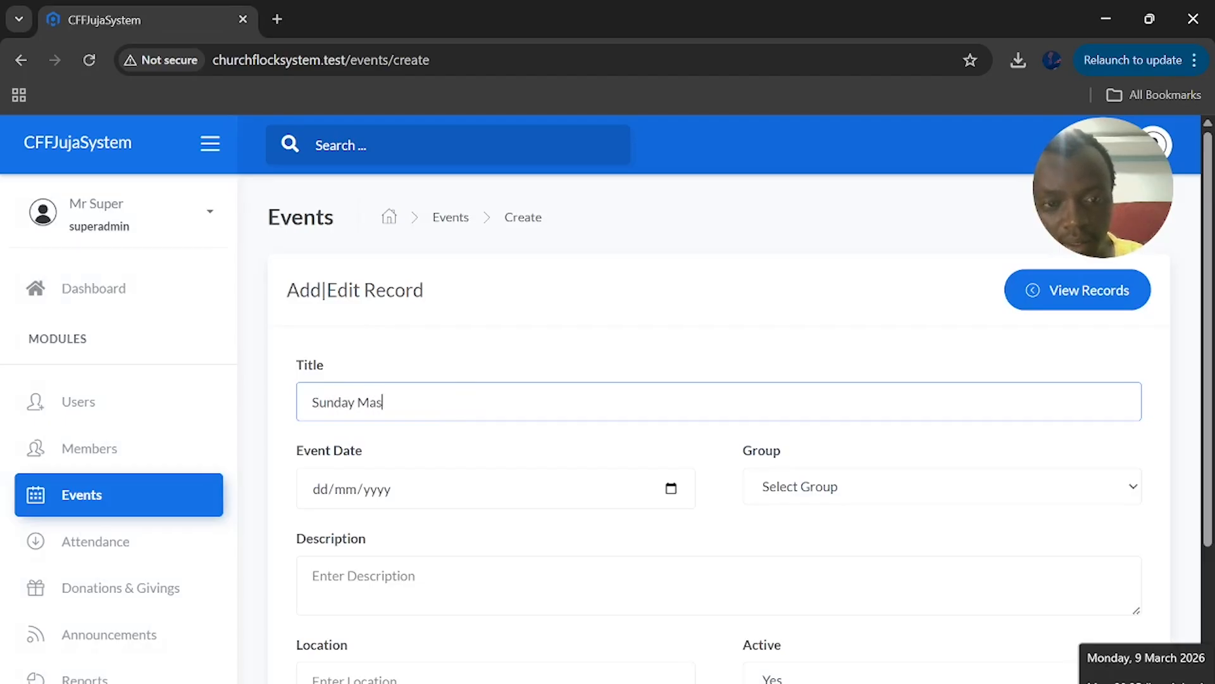
{"action": "type", "text": "s of"}
{"action": "left_click", "coordinate": [1139, 680]}
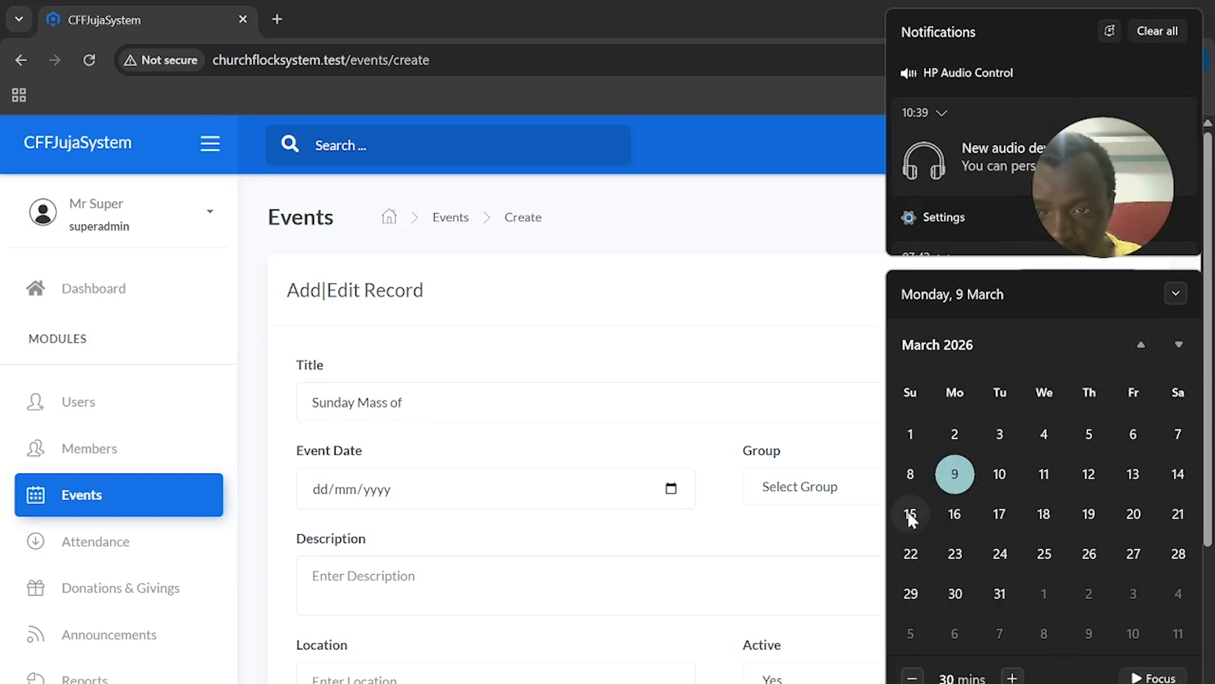
{"action": "left_click", "coordinate": [427, 406]}
{"action": "type", "text": "15/03"}
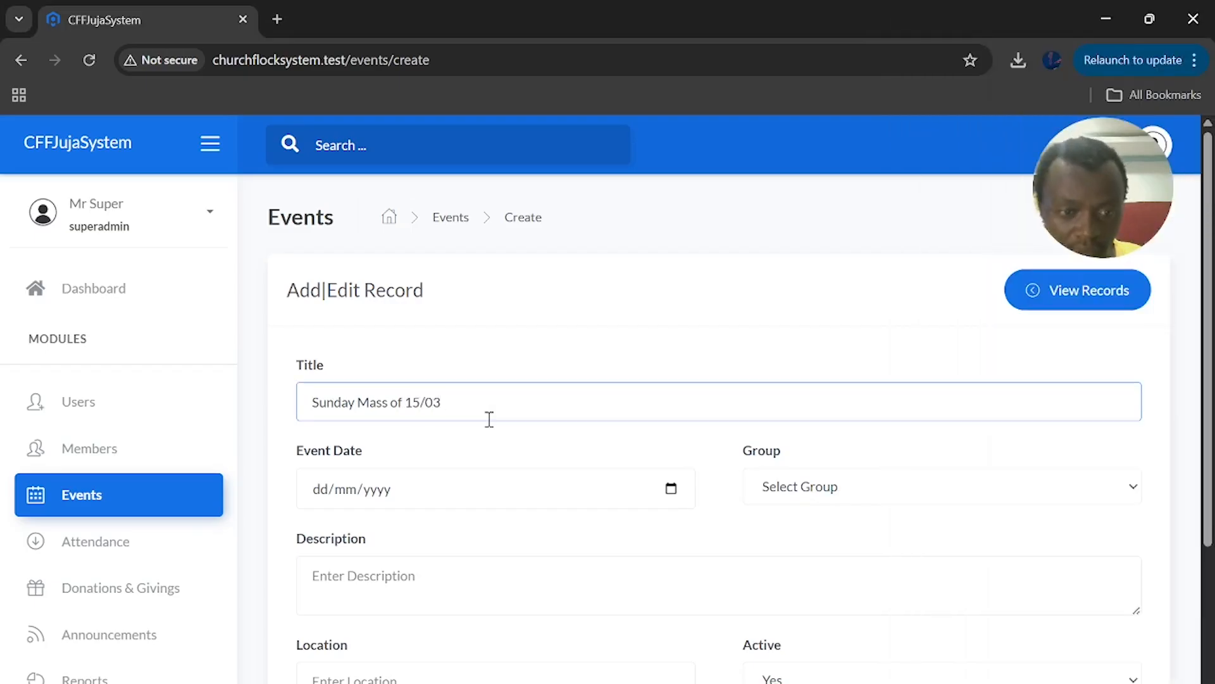
Set the event date to 15/03/2026 and the group to All
{"action": "left_click", "coordinate": [671, 488]}
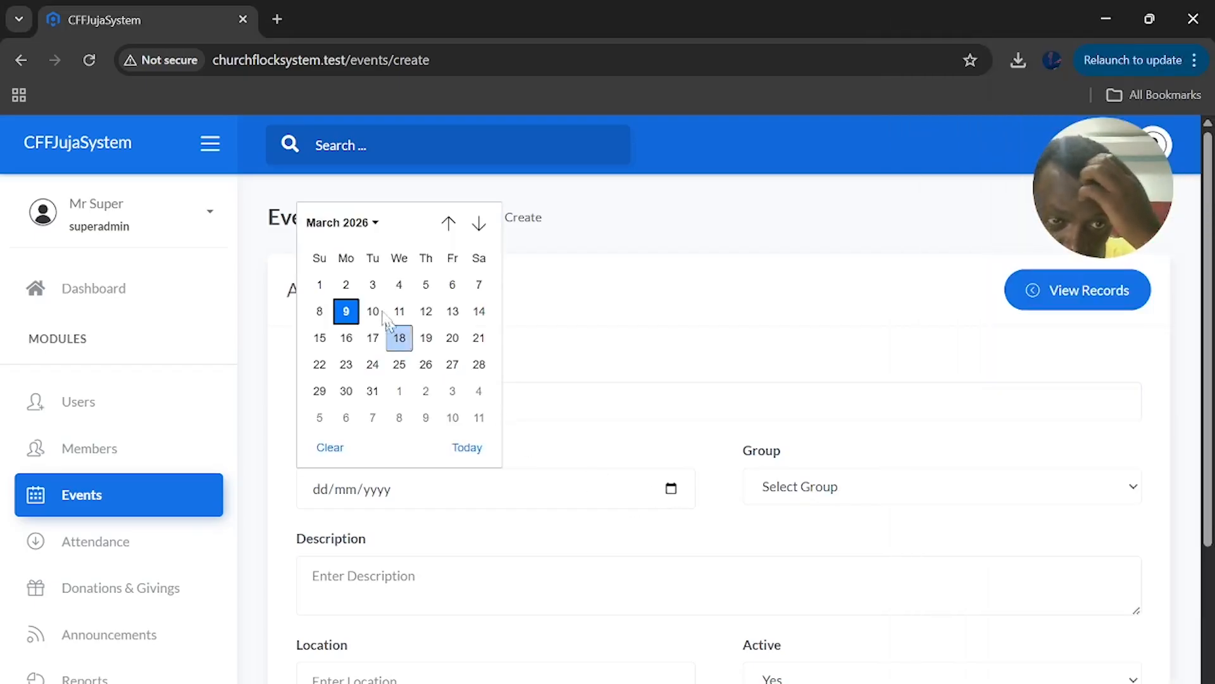
{"action": "left_click", "coordinate": [319, 338]}
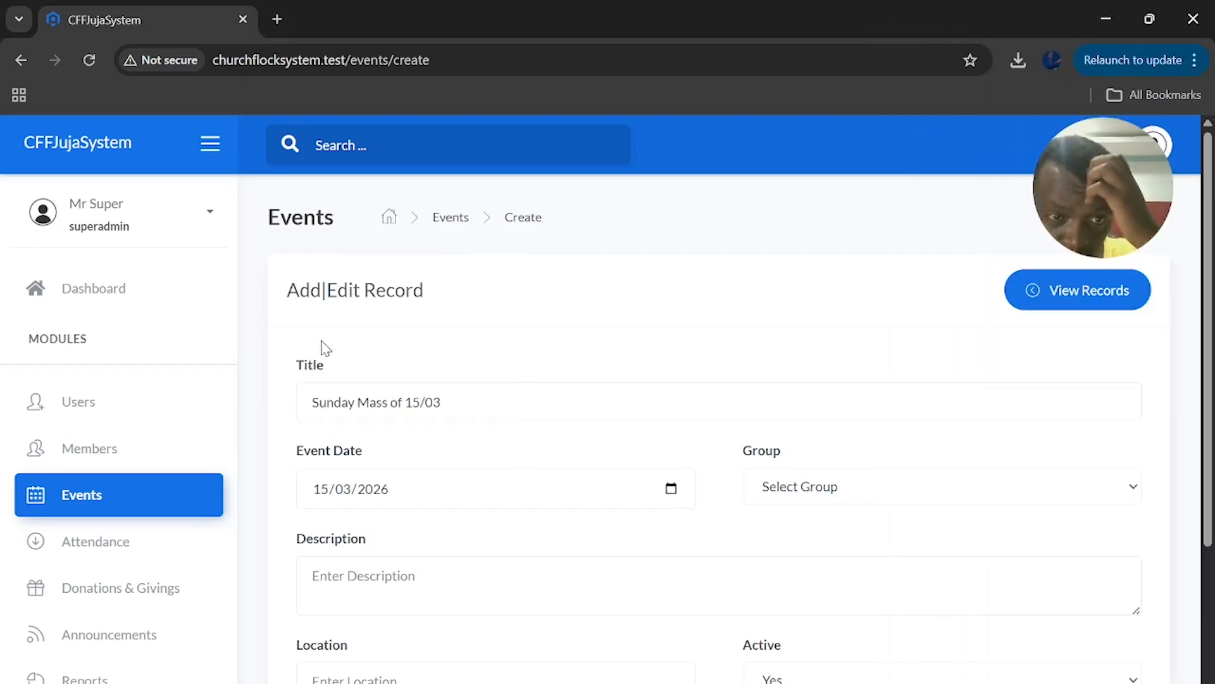
{"action": "left_click", "coordinate": [823, 486]}
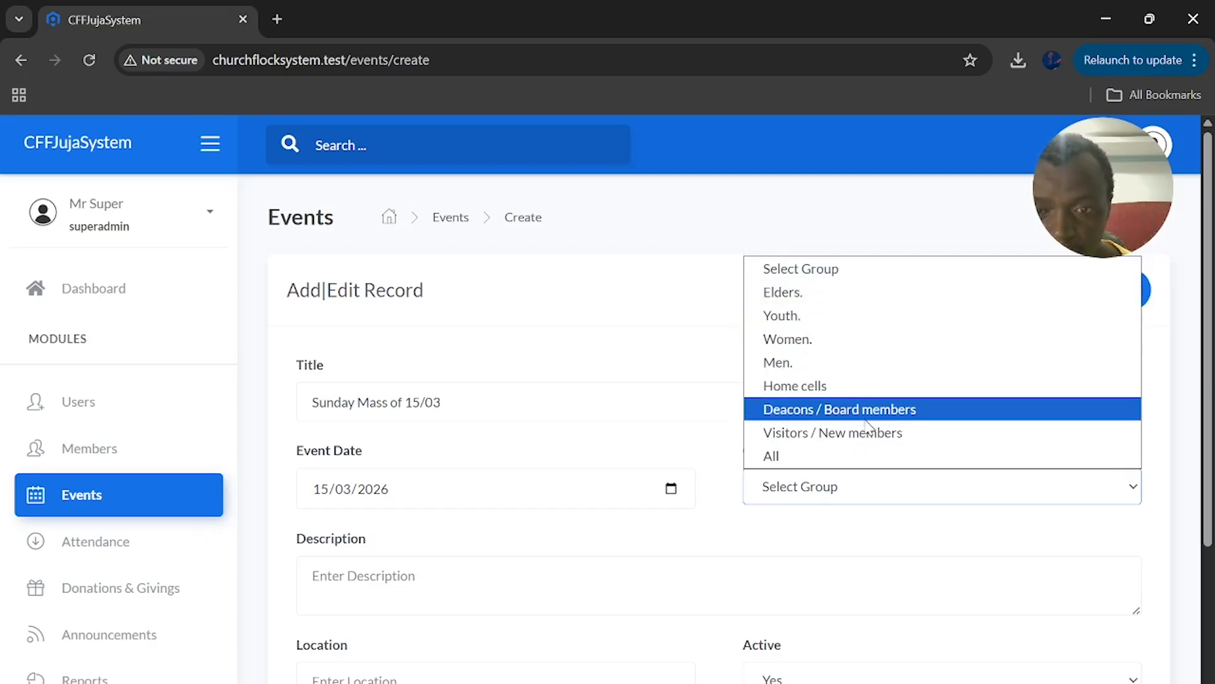
{"action": "left_click", "coordinate": [849, 457]}
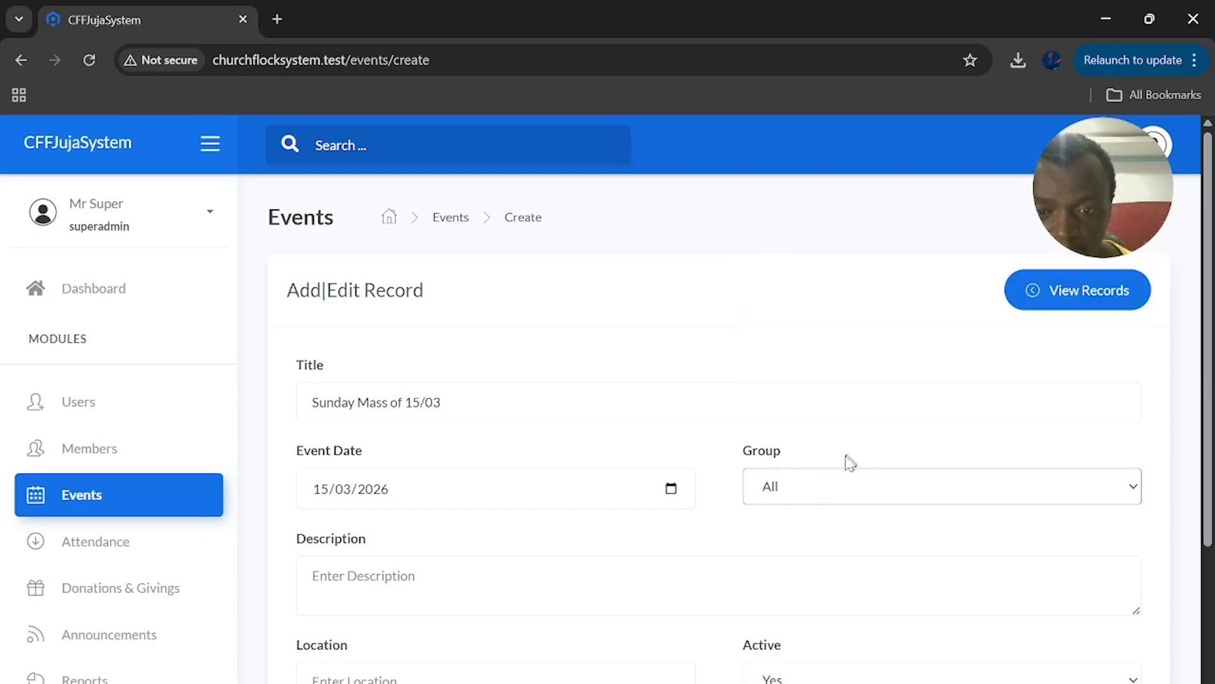
{"action": "scroll", "coordinate": [721, 500], "scroll_direction": "down", "scroll_amount": 3}
Enter description 'Sunday Mass Service' and location 'Central'
{"action": "left_click", "coordinate": [503, 398]}
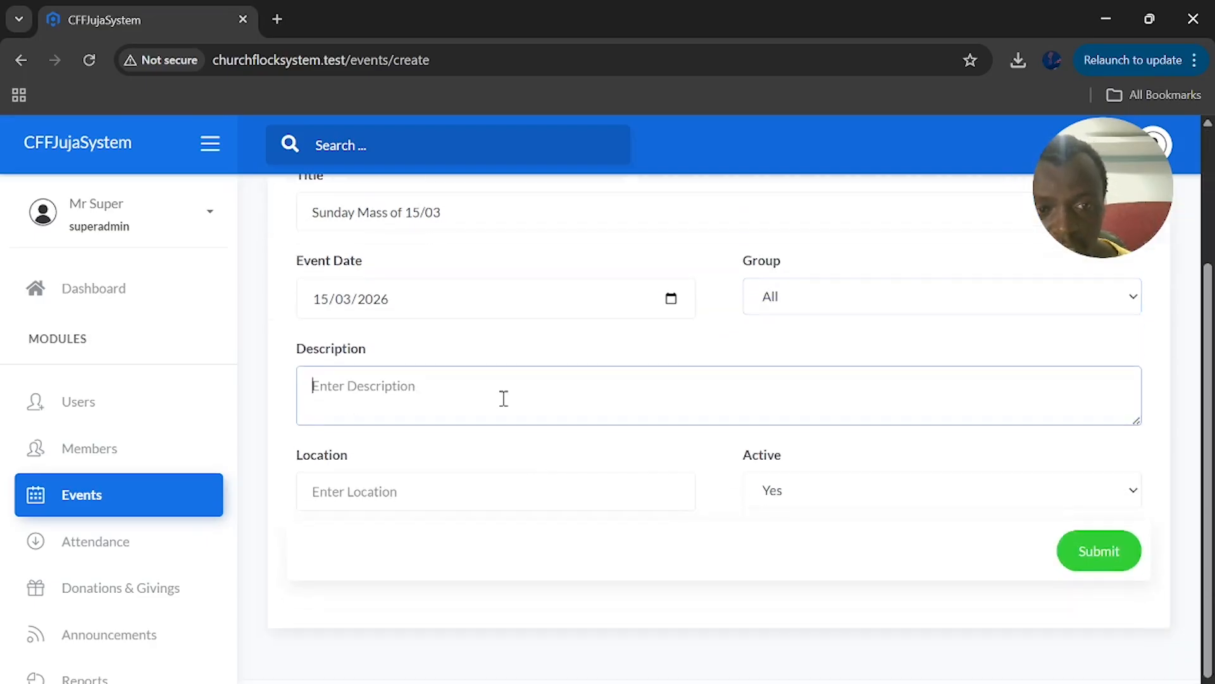
{"action": "type", "text": "Sunday "}
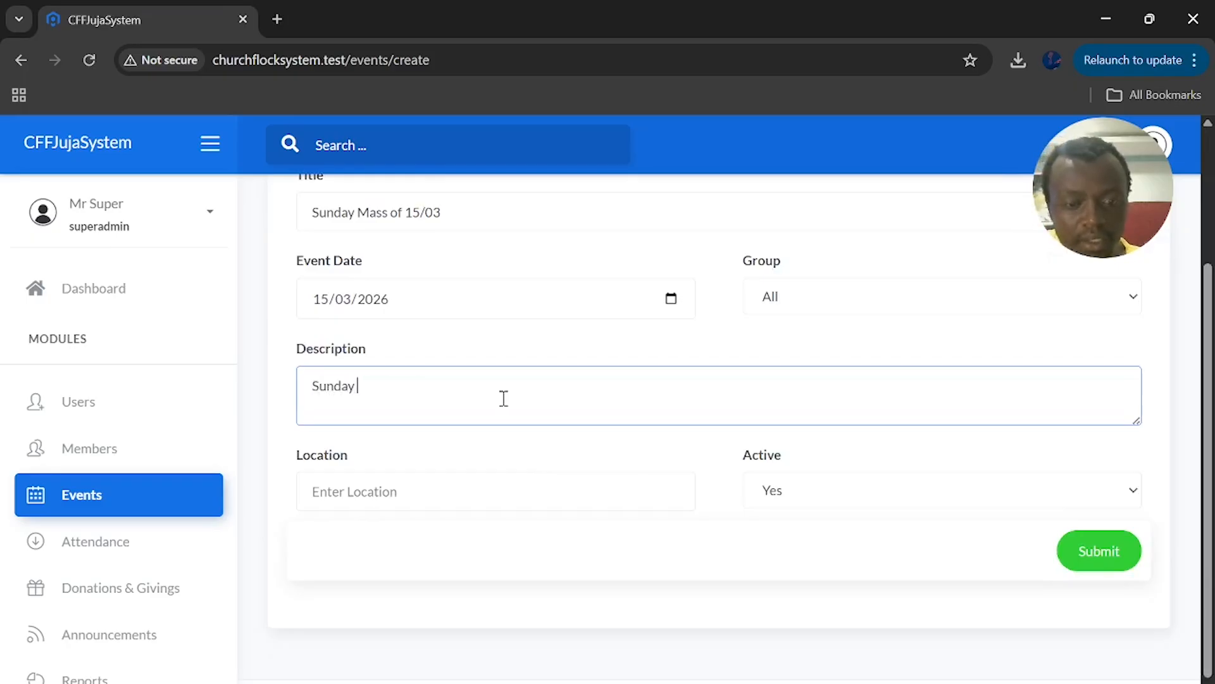
{"action": "type", "text": "Mass Service"}
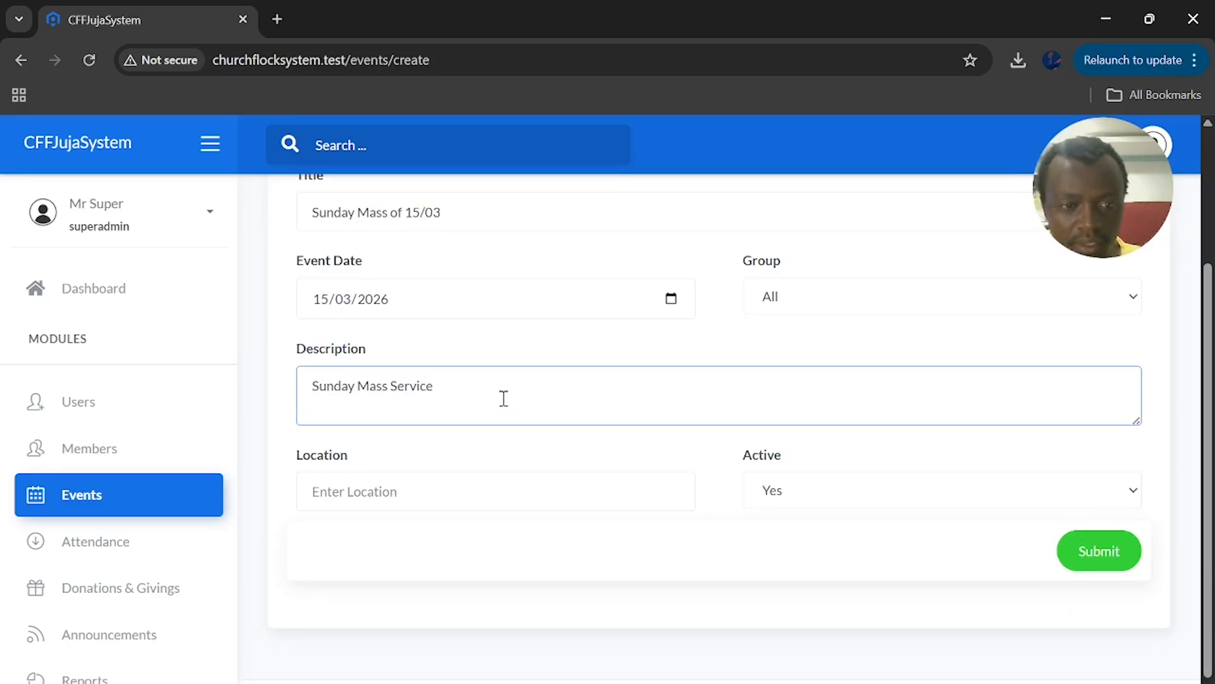
{"action": "left_click", "coordinate": [469, 497]}
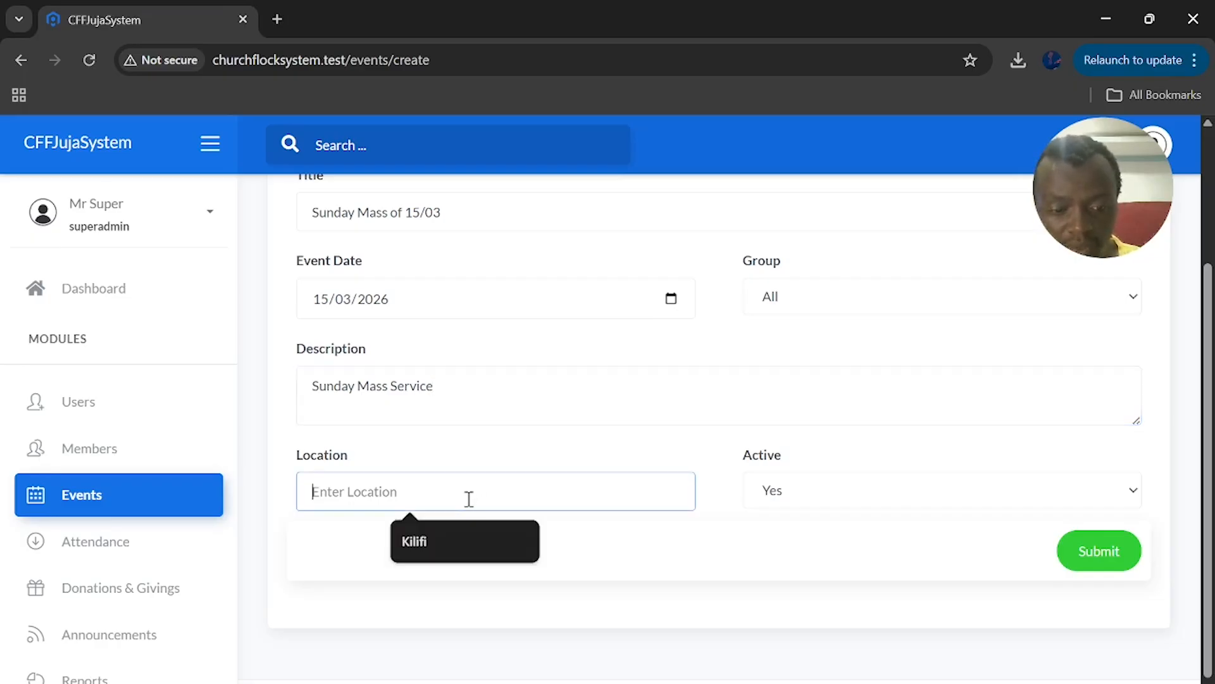
{"action": "type", "text": "Central"}
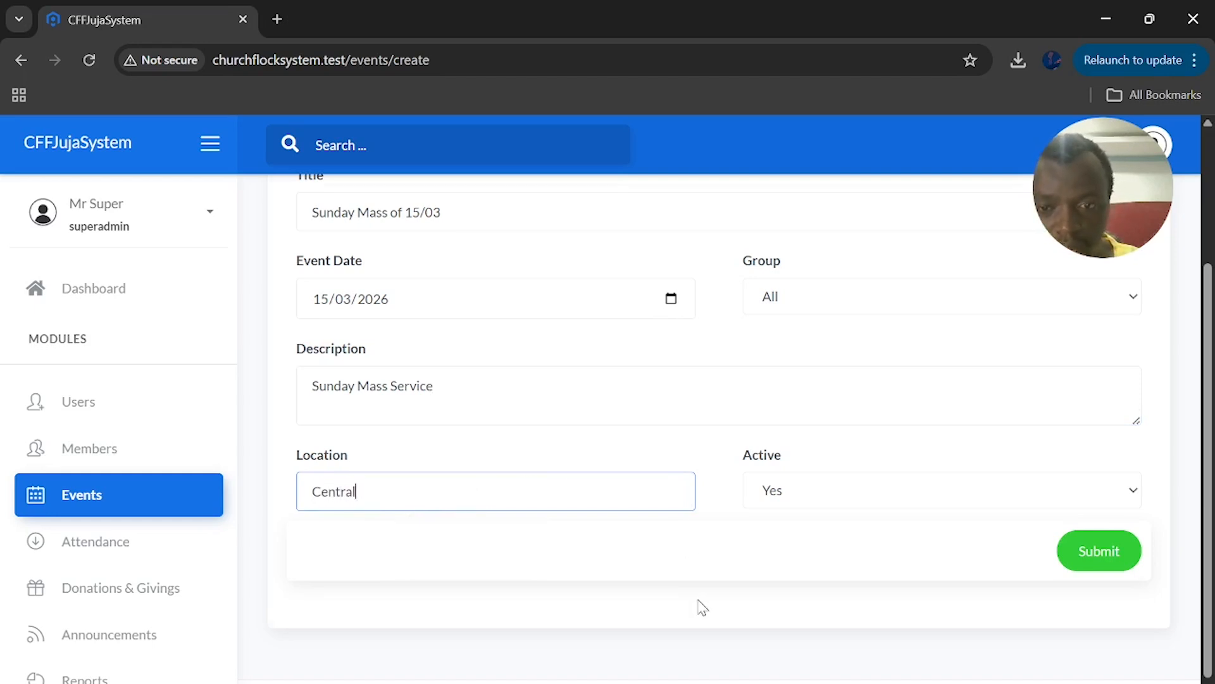
{"action": "scroll", "coordinate": [700, 602], "scroll_direction": "up", "scroll_amount": 3}
{"action": "scroll", "coordinate": [749, 589], "scroll_direction": "down", "scroll_amount": 3}
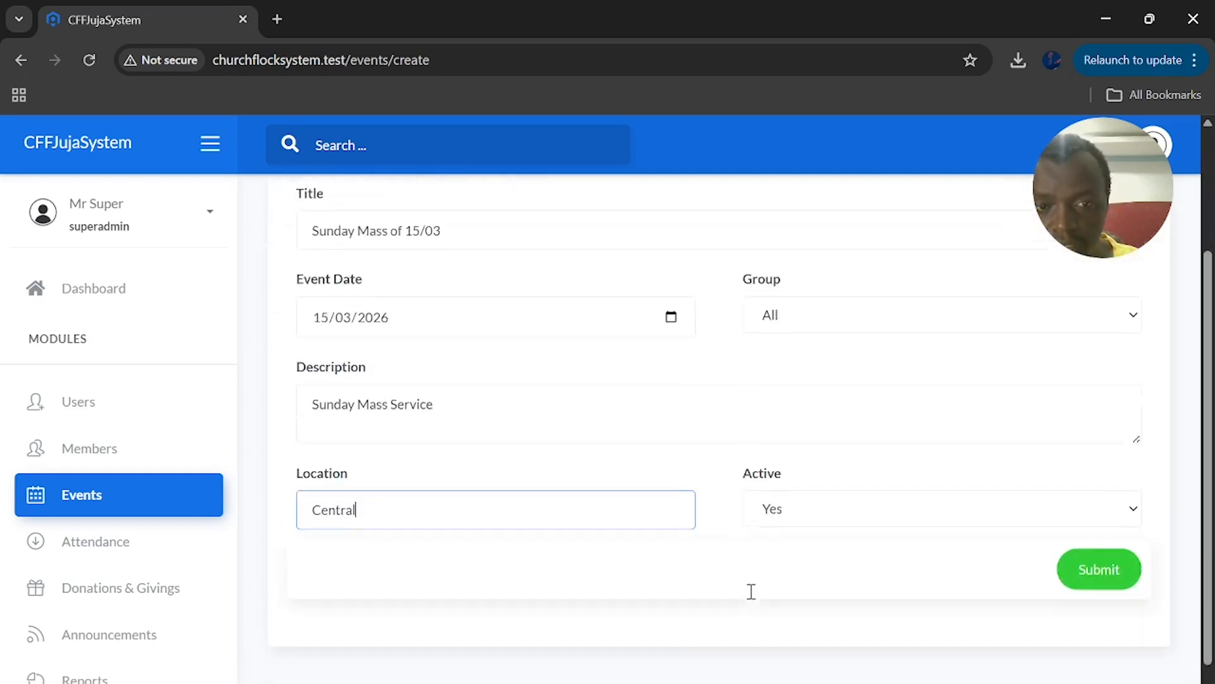
Submit the Sunday Mass of 15/03 event and check its 2026/03/15 row in the Events table
{"action": "left_click", "coordinate": [1115, 559]}
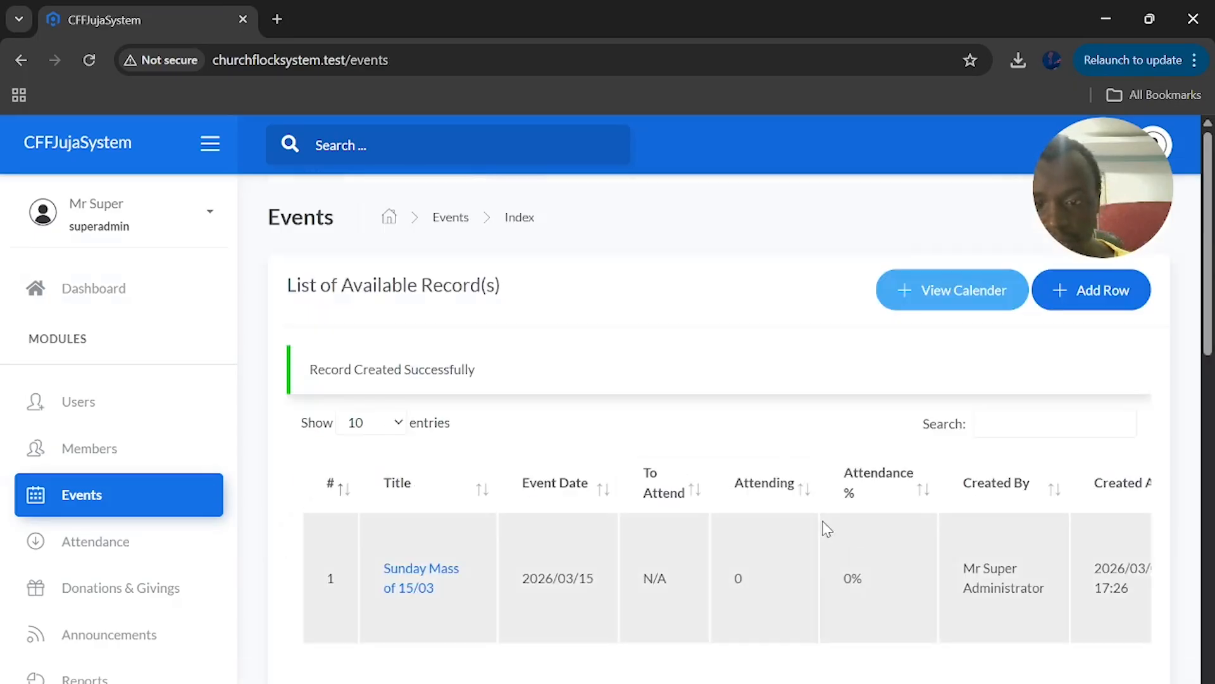
{"action": "scroll", "coordinate": [734, 541], "scroll_direction": "down", "scroll_amount": 1}
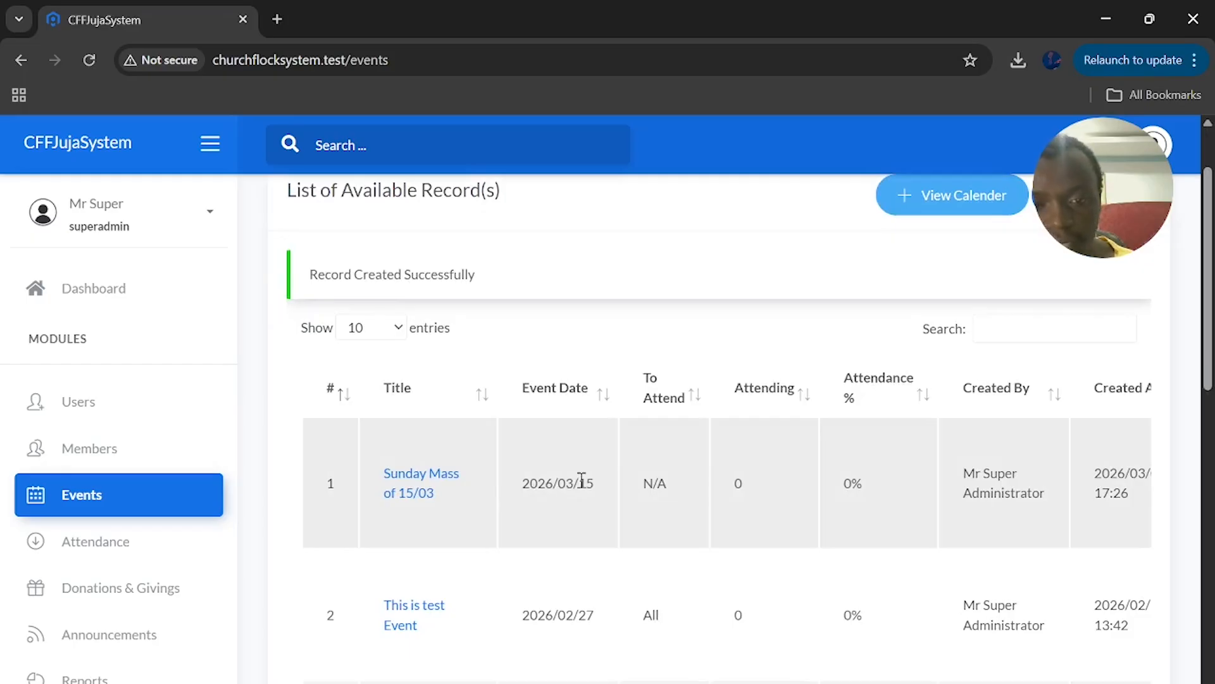
{"action": "scroll", "coordinate": [574, 487], "scroll_direction": "right", "scroll_amount": 3}
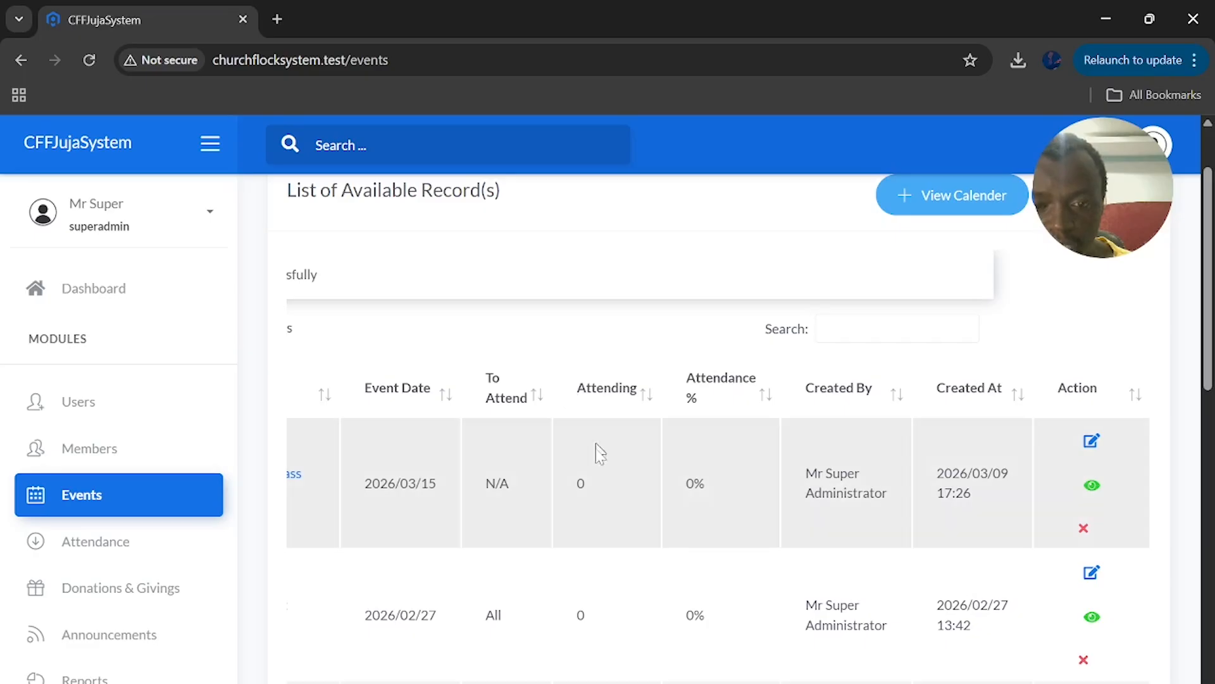
{"action": "scroll", "coordinate": [754, 490], "scroll_direction": "left", "scroll_amount": 3}
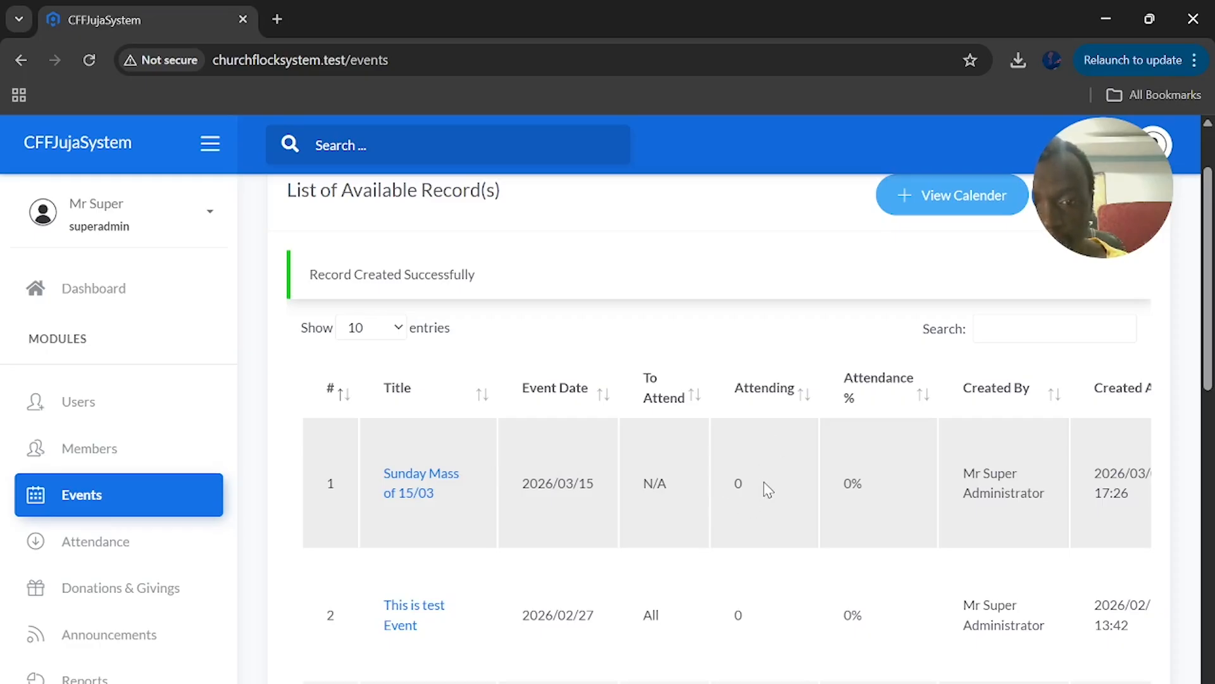
{"action": "scroll", "coordinate": [766, 490], "scroll_direction": "down", "scroll_amount": 1}
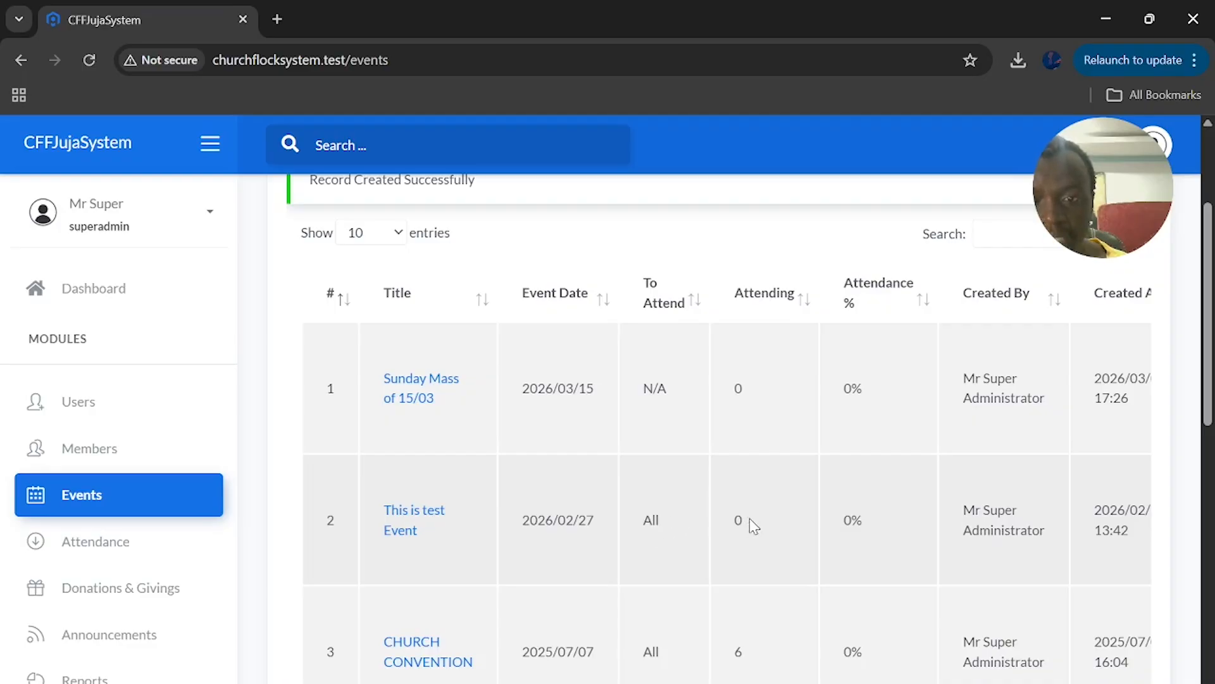
{"action": "scroll", "coordinate": [750, 518], "scroll_direction": "up", "scroll_amount": 2}
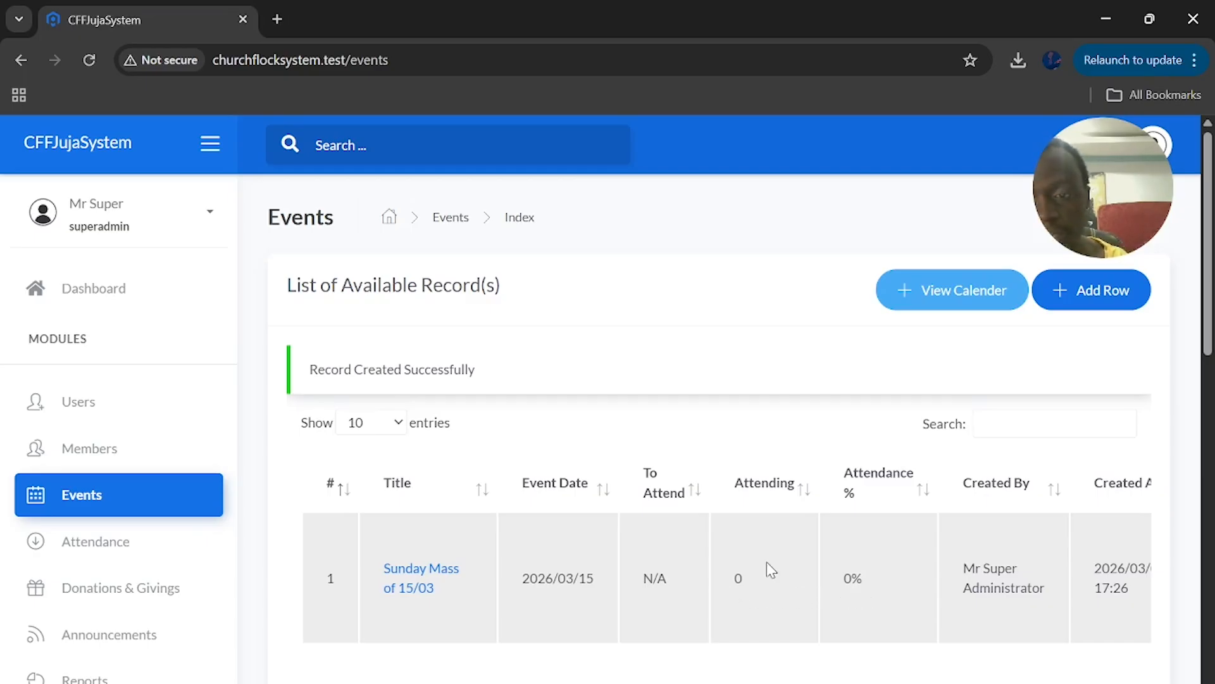
{"action": "scroll", "coordinate": [779, 557], "scroll_direction": "right", "scroll_amount": 2}
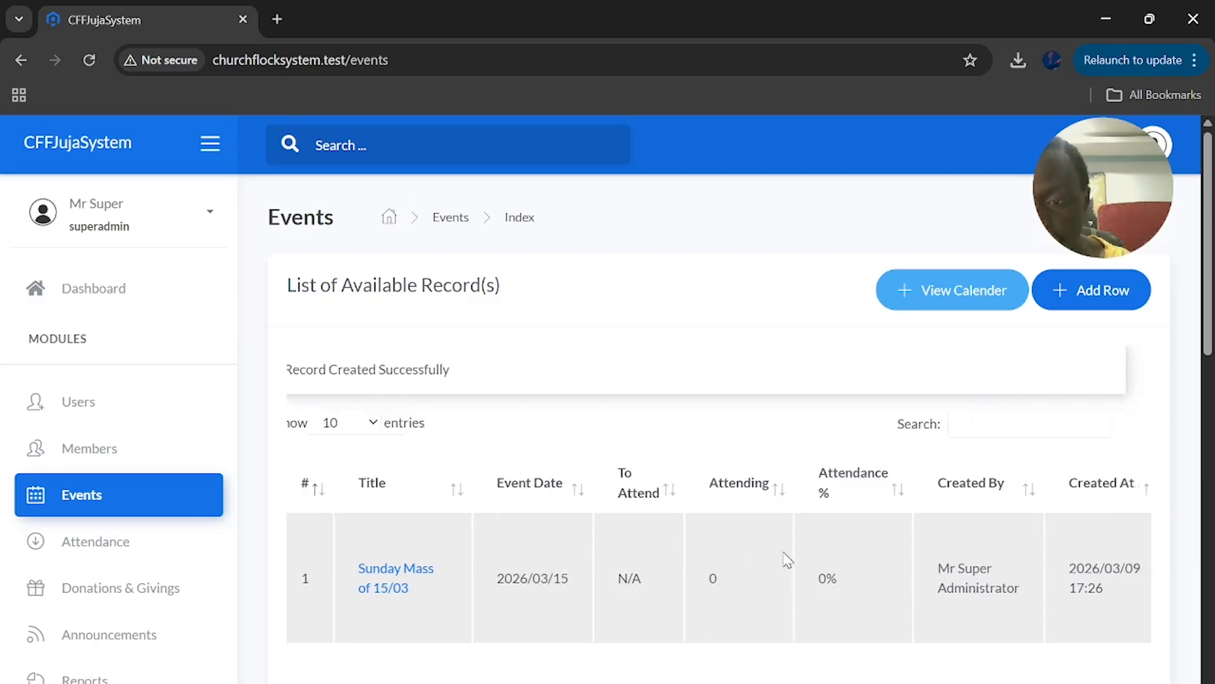
{"action": "scroll", "coordinate": [785, 525], "scroll_direction": "left", "scroll_amount": 2}
{"action": "scroll", "coordinate": [785, 516], "scroll_direction": "down", "scroll_amount": 2}
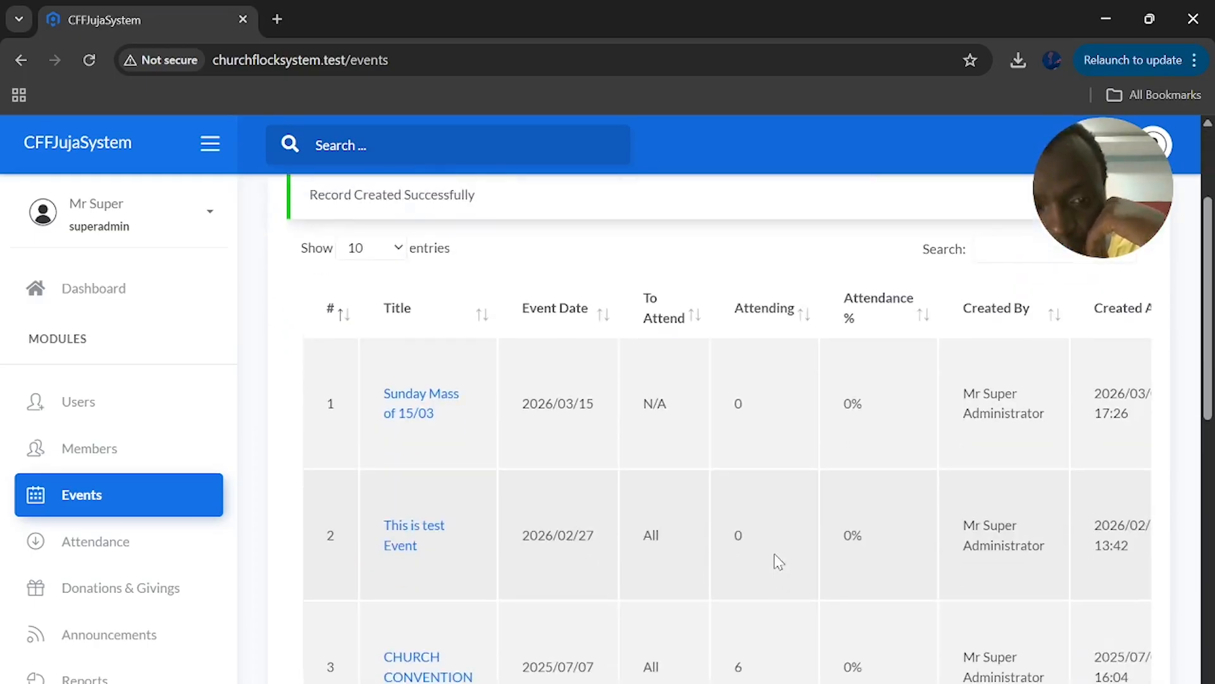
{"action": "scroll", "coordinate": [774, 553], "scroll_direction": "up", "scroll_amount": 1}
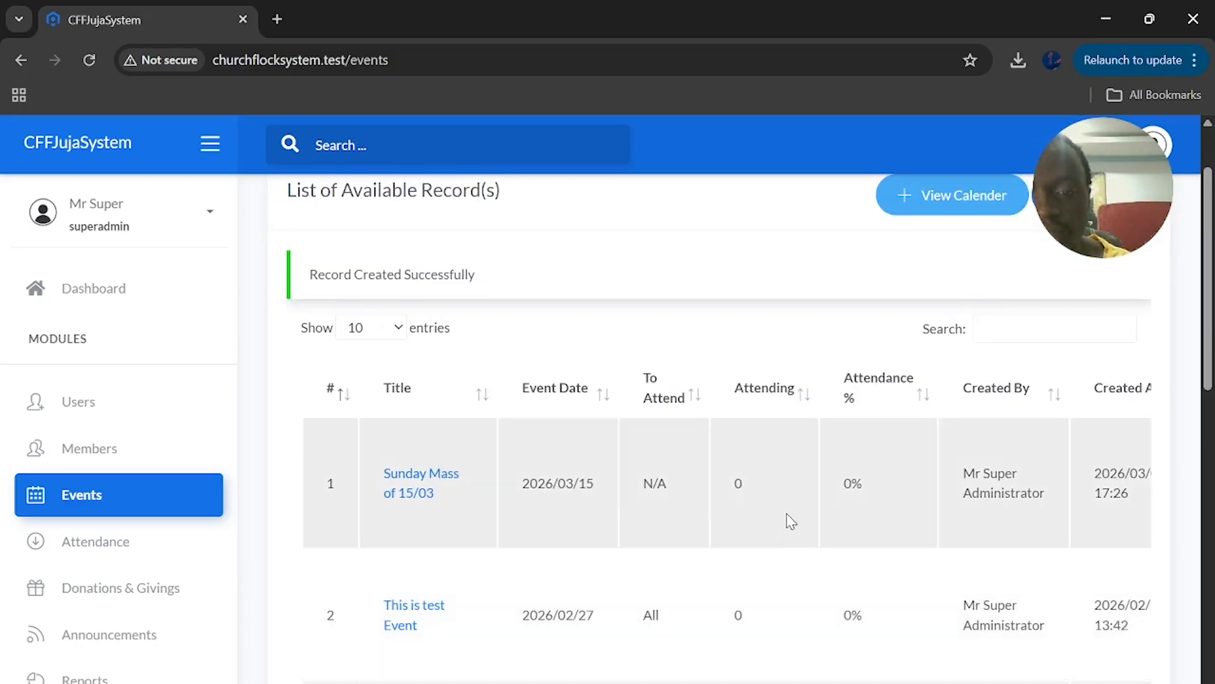
{"action": "scroll", "coordinate": [789, 521], "scroll_direction": "right", "scroll_amount": 2}
{"action": "scroll", "coordinate": [788, 519], "scroll_direction": "left", "scroll_amount": 2}
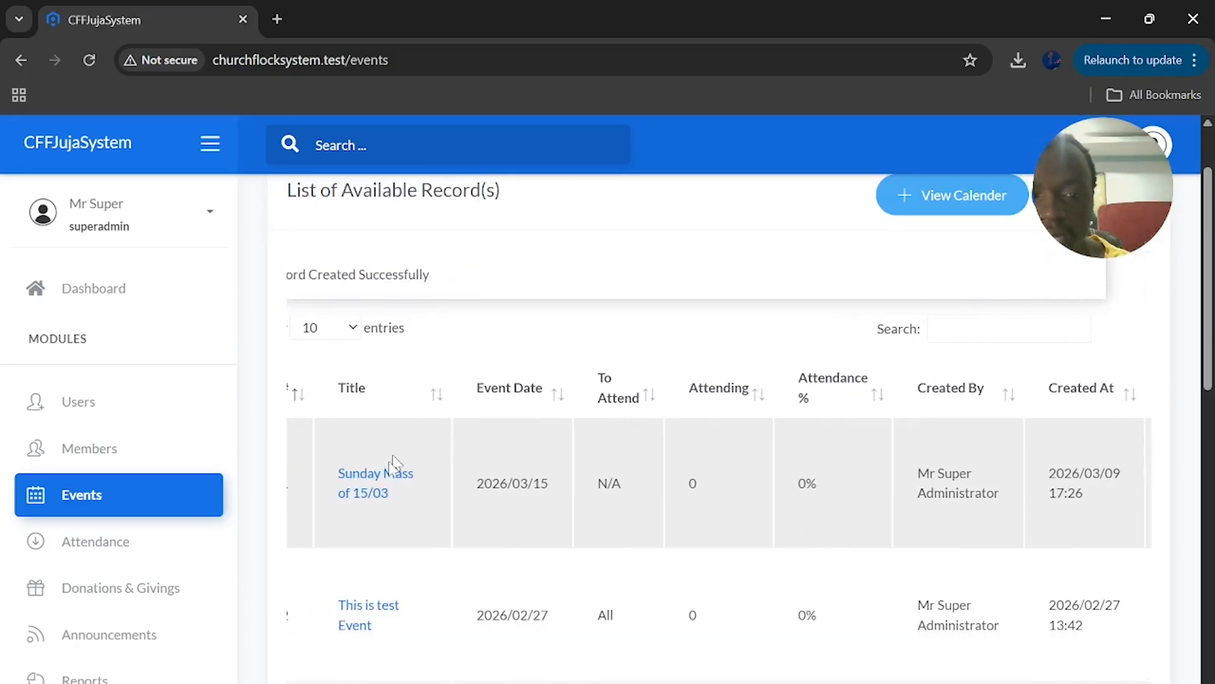
Add Present, In-Person attendance for the All group on the Sunday Mass of 15/03 event
{"action": "left_click", "coordinate": [367, 485]}
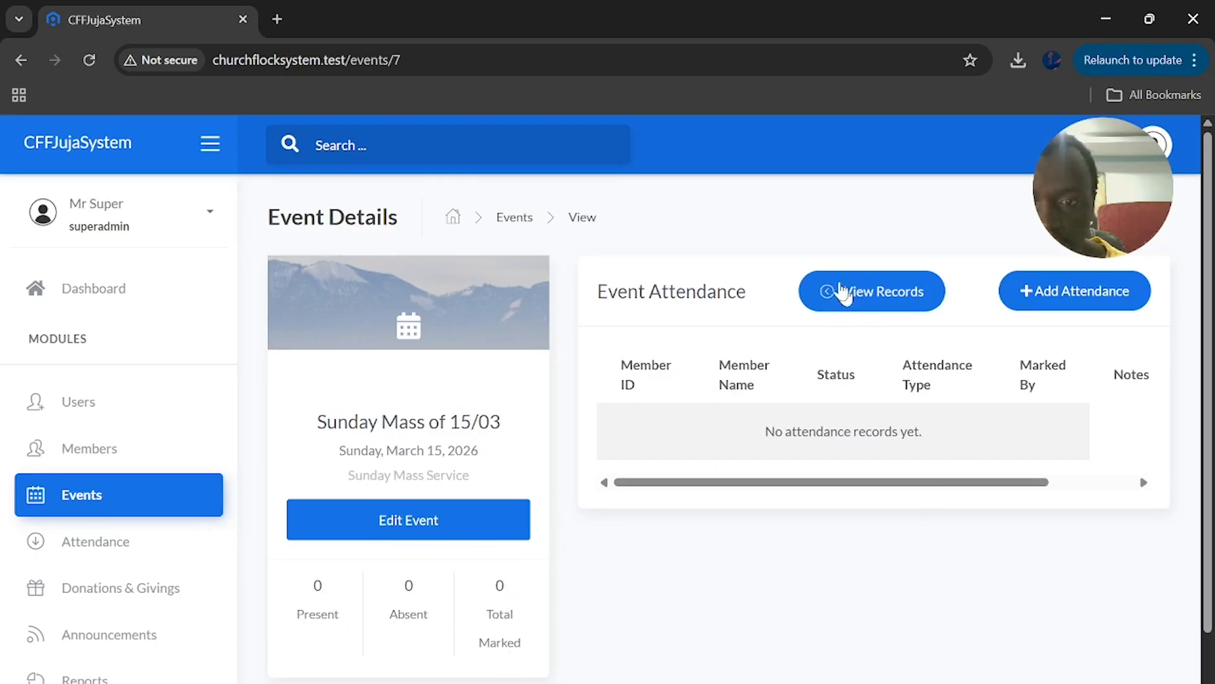
{"action": "left_click", "coordinate": [1081, 293]}
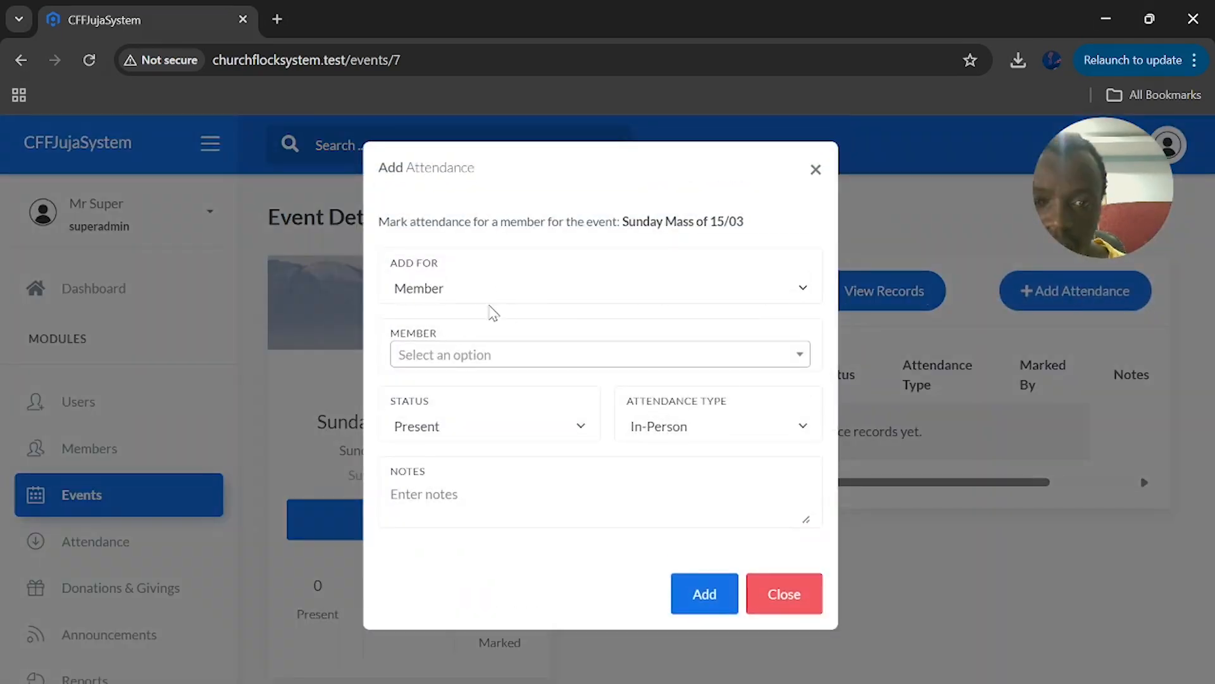
{"action": "left_click", "coordinate": [491, 295]}
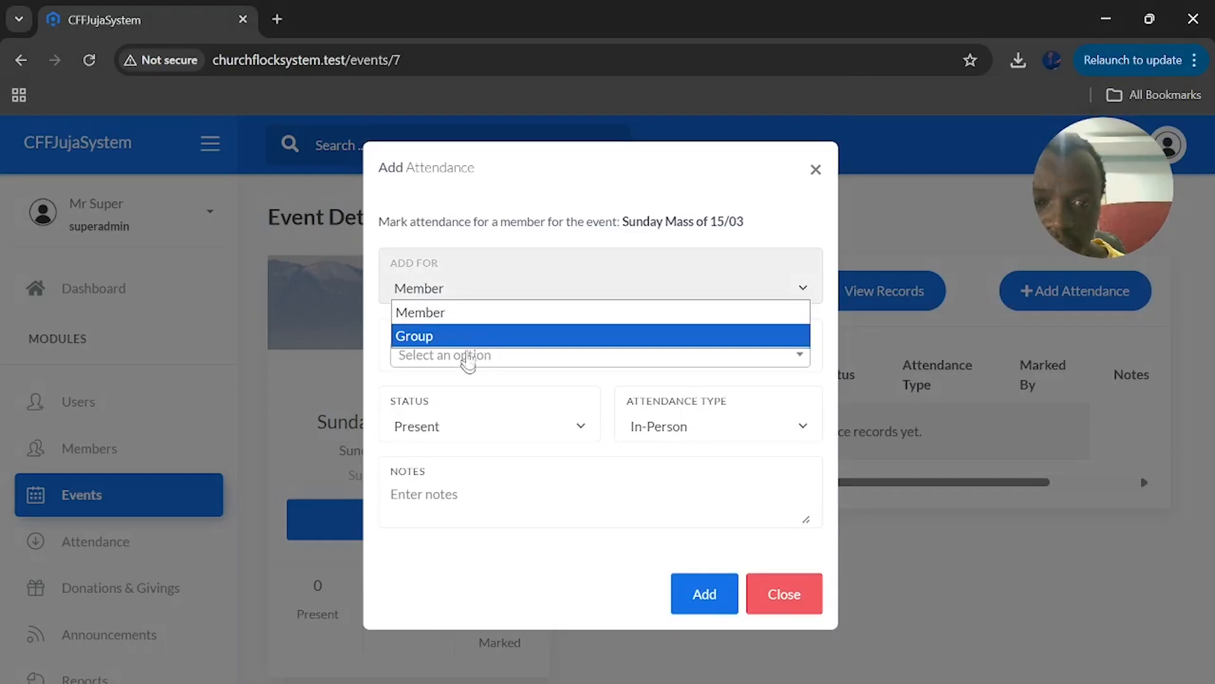
{"action": "left_click", "coordinate": [465, 337]}
{"action": "left_click", "coordinate": [464, 359]}
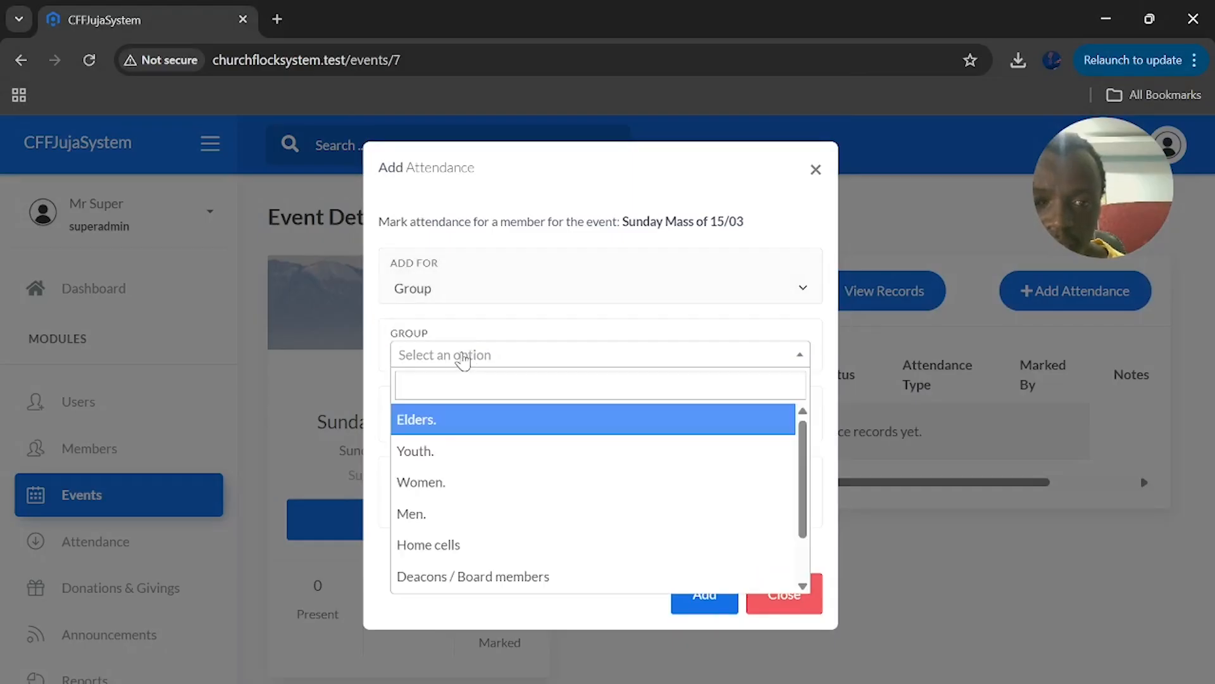
{"action": "scroll", "coordinate": [478, 538], "scroll_direction": "down", "scroll_amount": 1}
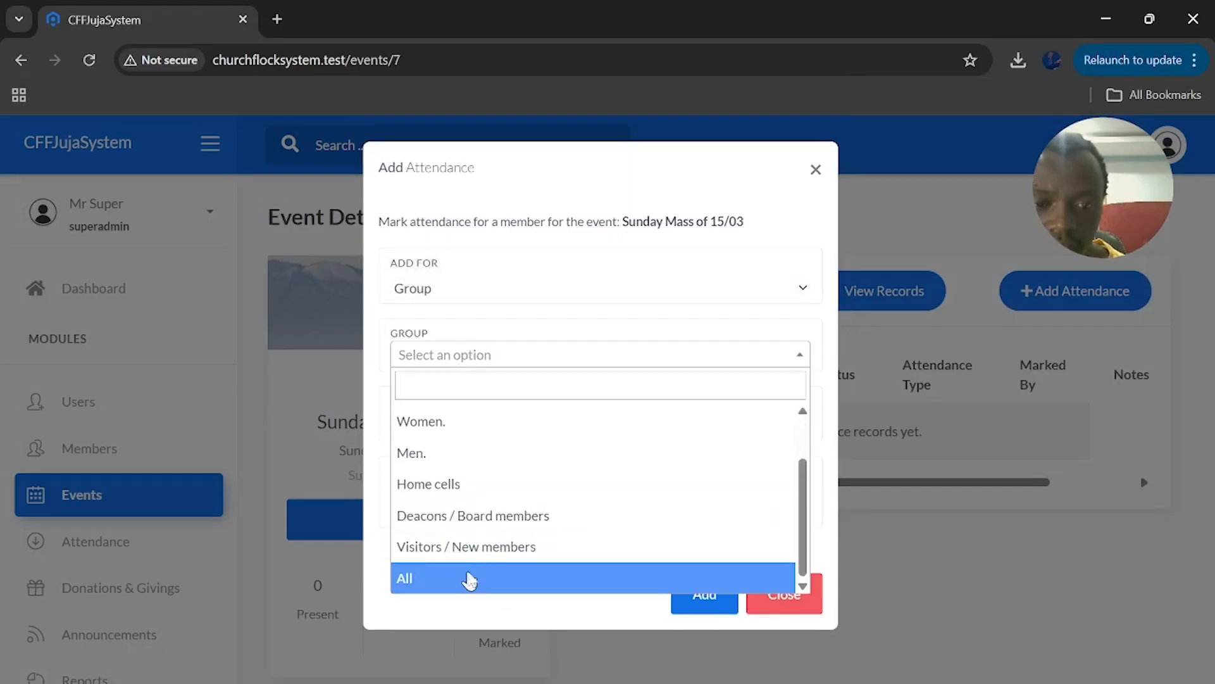
{"action": "left_click", "coordinate": [469, 578]}
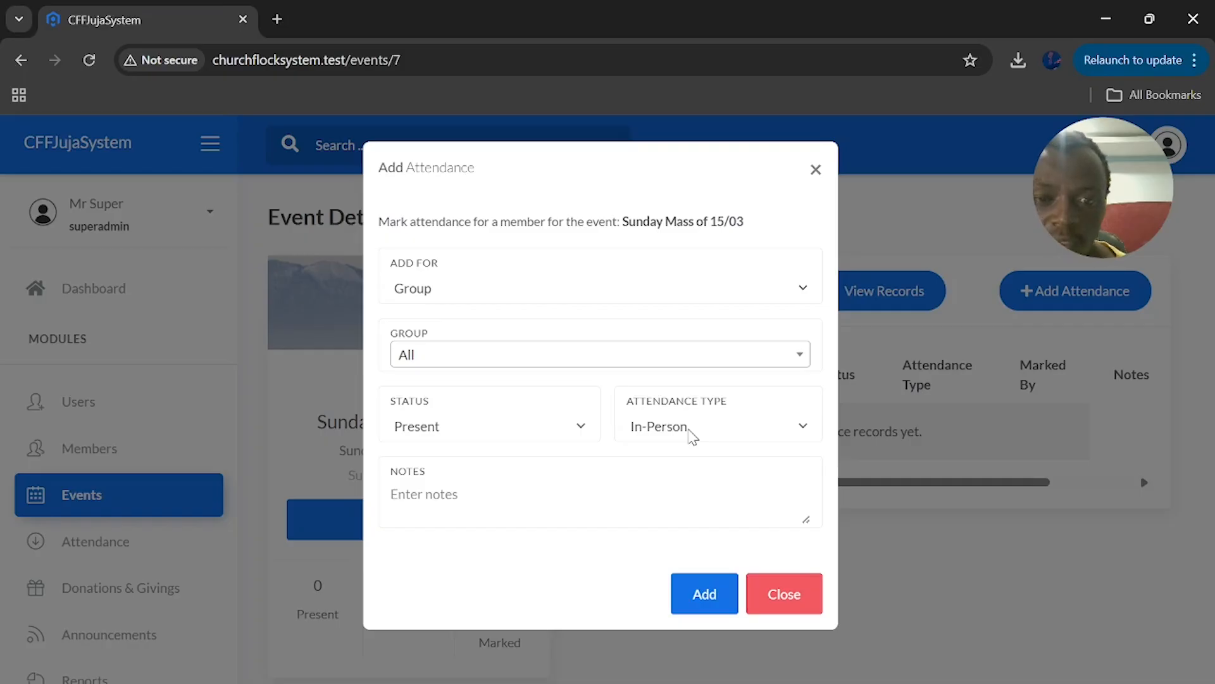
{"action": "left_click", "coordinate": [704, 594]}
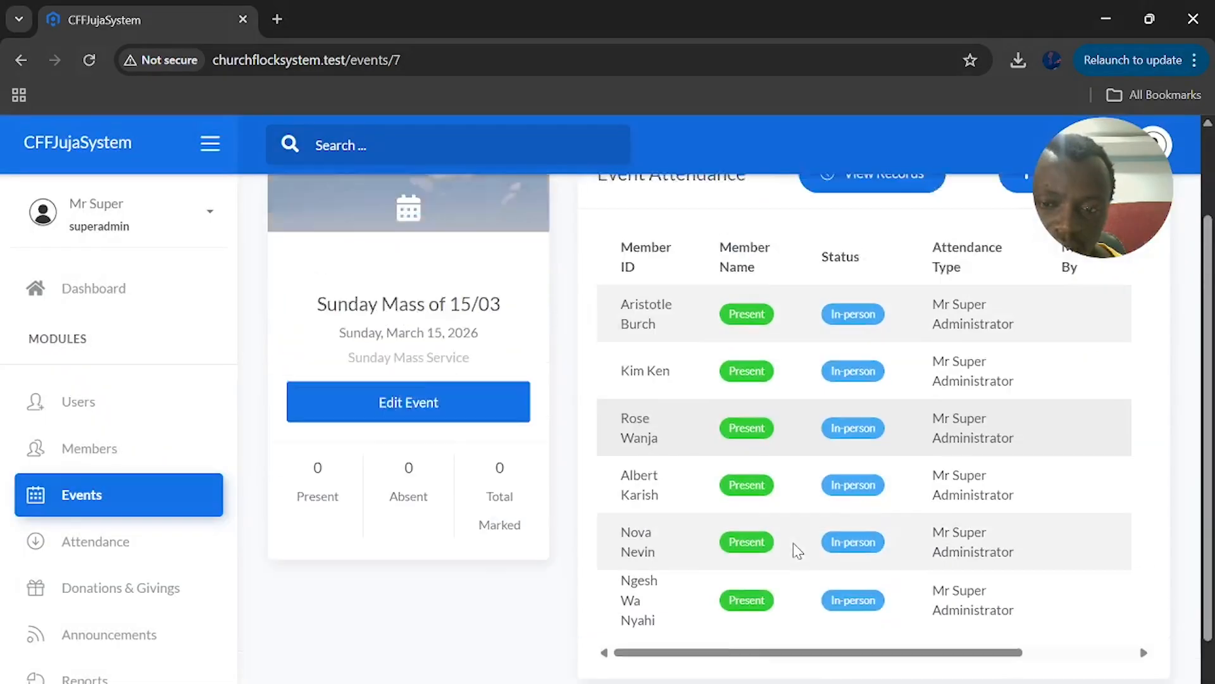
Review the attendance table and open the first record's status and type options
{"action": "scroll", "coordinate": [794, 549], "scroll_direction": "down", "scroll_amount": 2}
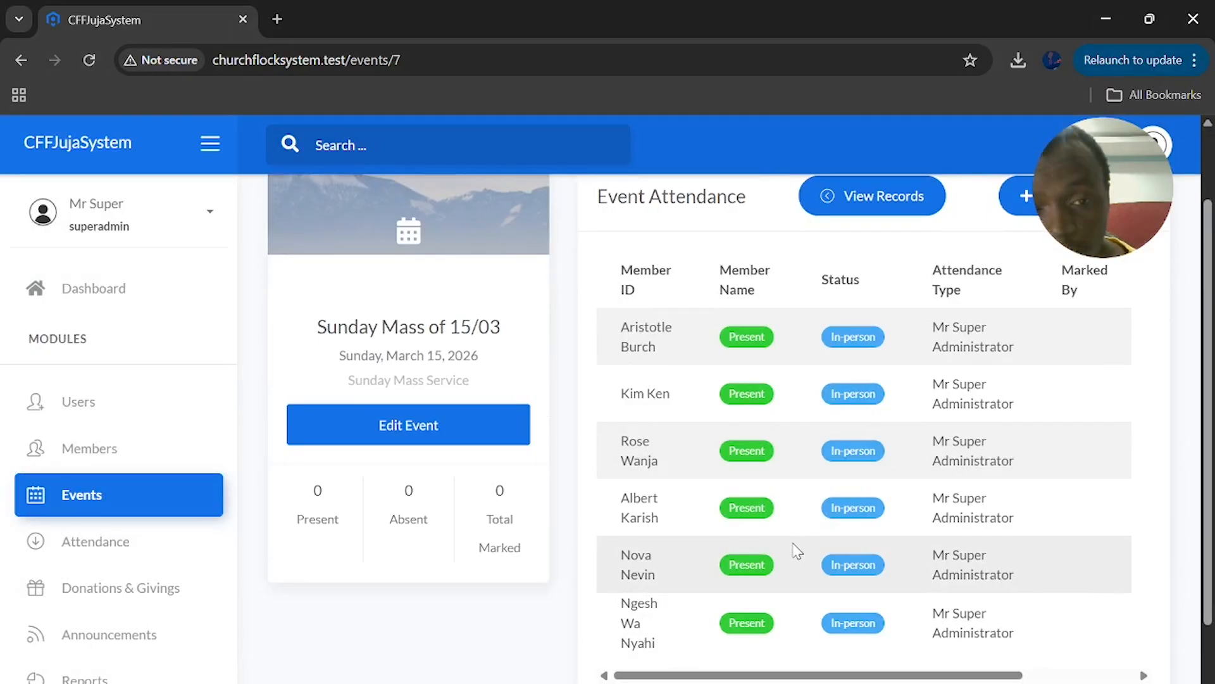
{"action": "scroll", "coordinate": [797, 550], "scroll_direction": "up", "scroll_amount": 2}
{"action": "scroll", "coordinate": [796, 549], "scroll_direction": "down", "scroll_amount": 2}
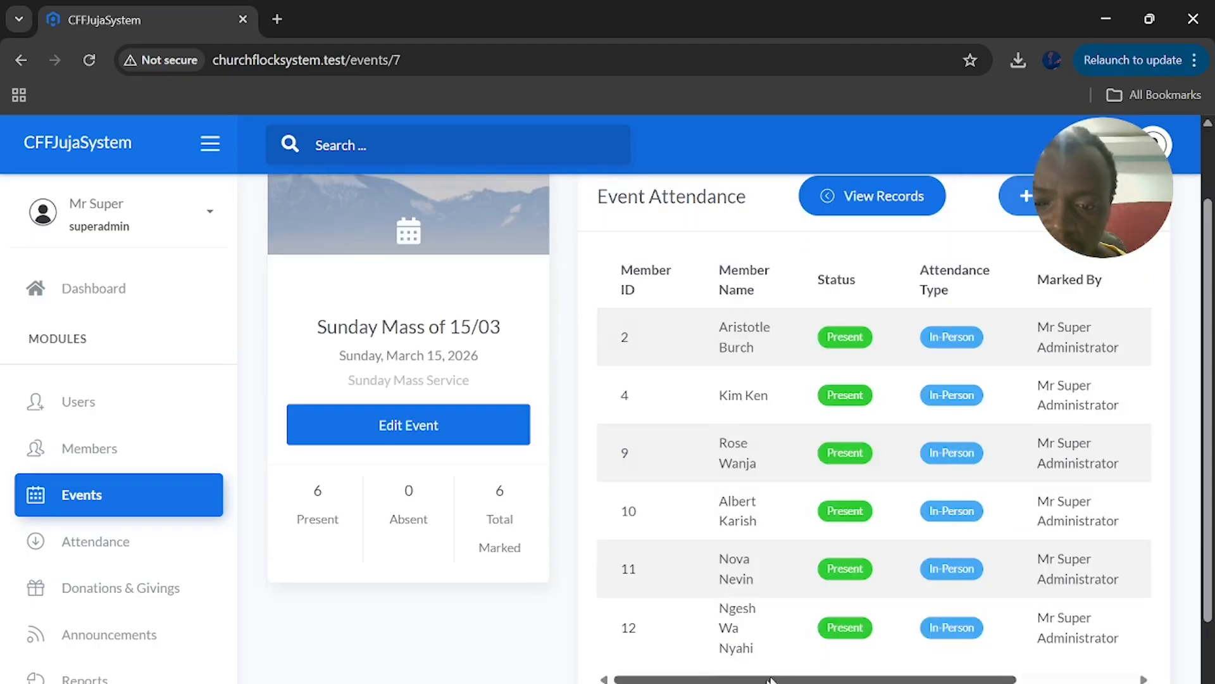
{"action": "left_click_drag", "start_coordinate": [774, 681], "coordinate": [891, 679]}
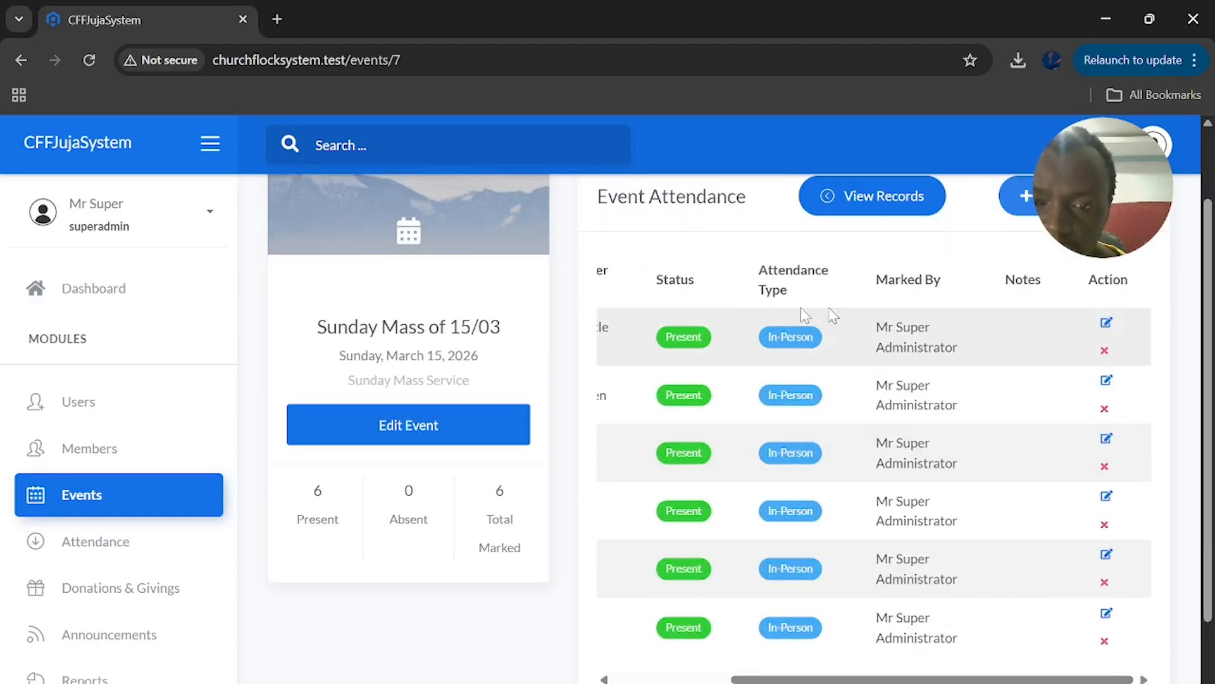
{"action": "left_click", "coordinate": [1106, 323]}
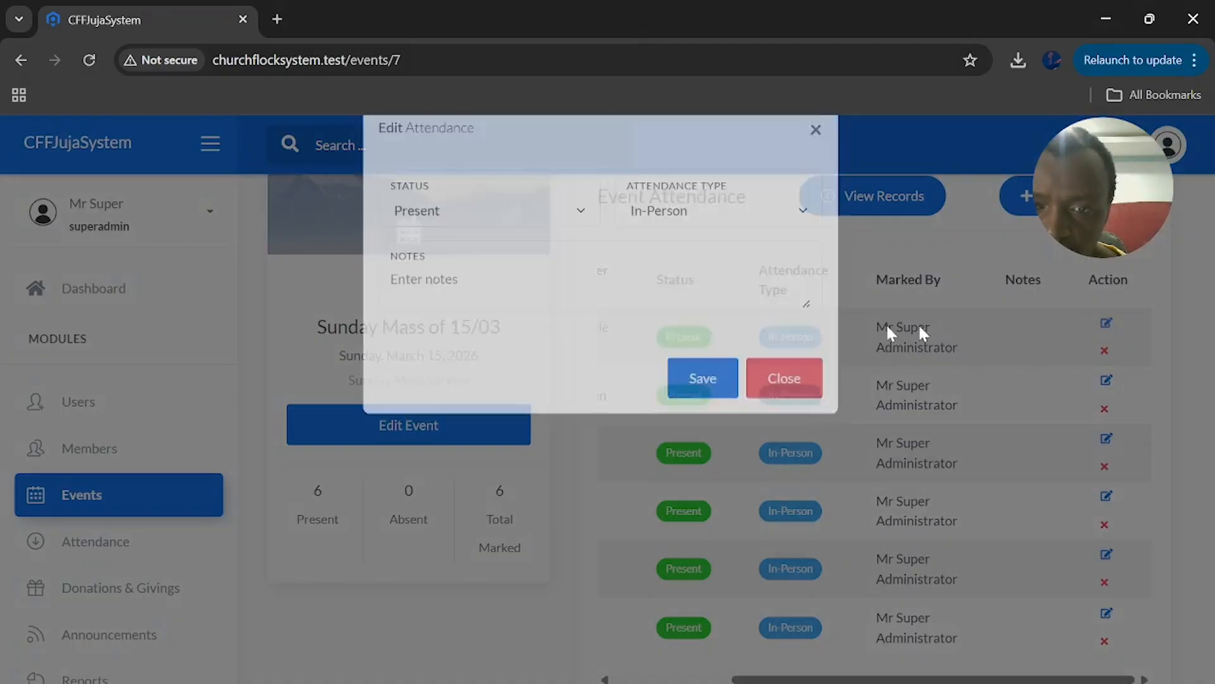
{"action": "left_click", "coordinate": [478, 262]}
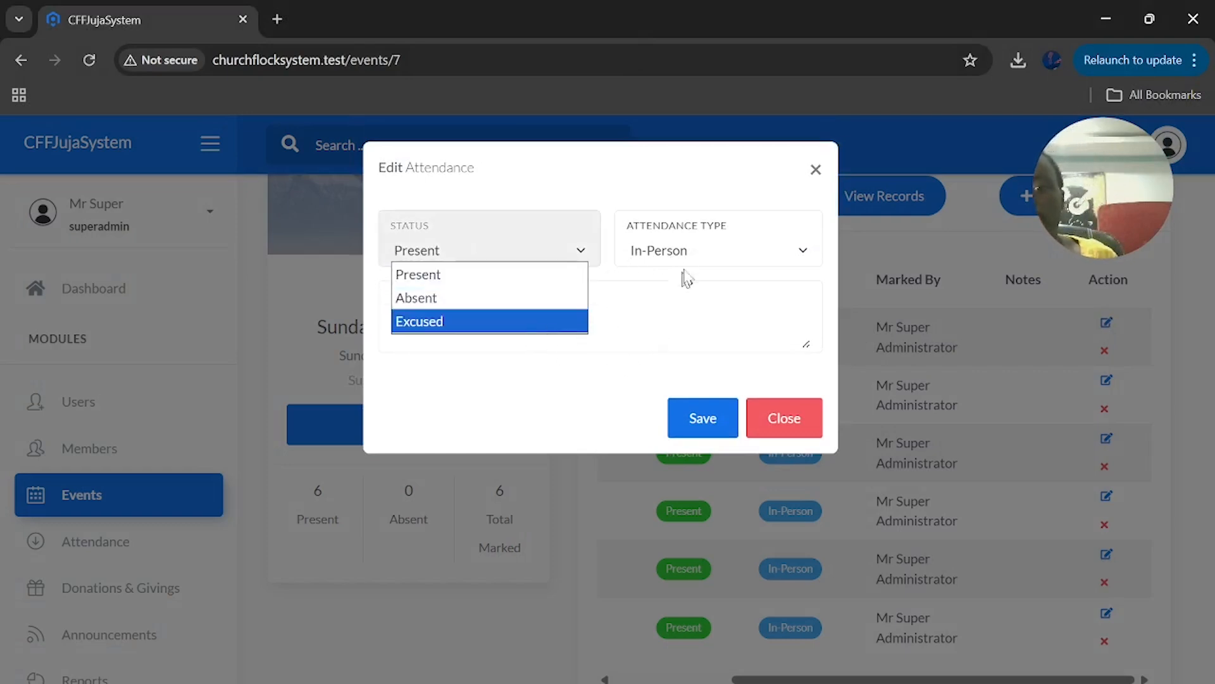
{"action": "left_click", "coordinate": [693, 254]}
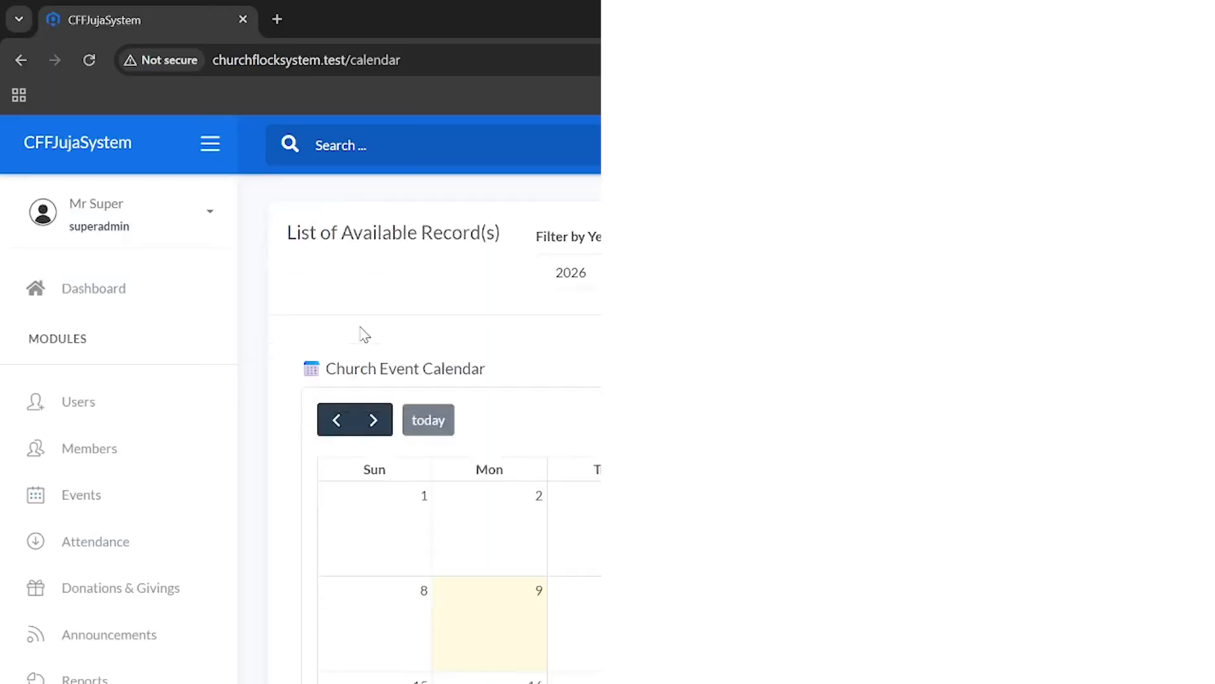
{"action": "scroll", "coordinate": [364, 334], "scroll_direction": "down", "scroll_amount": 3}
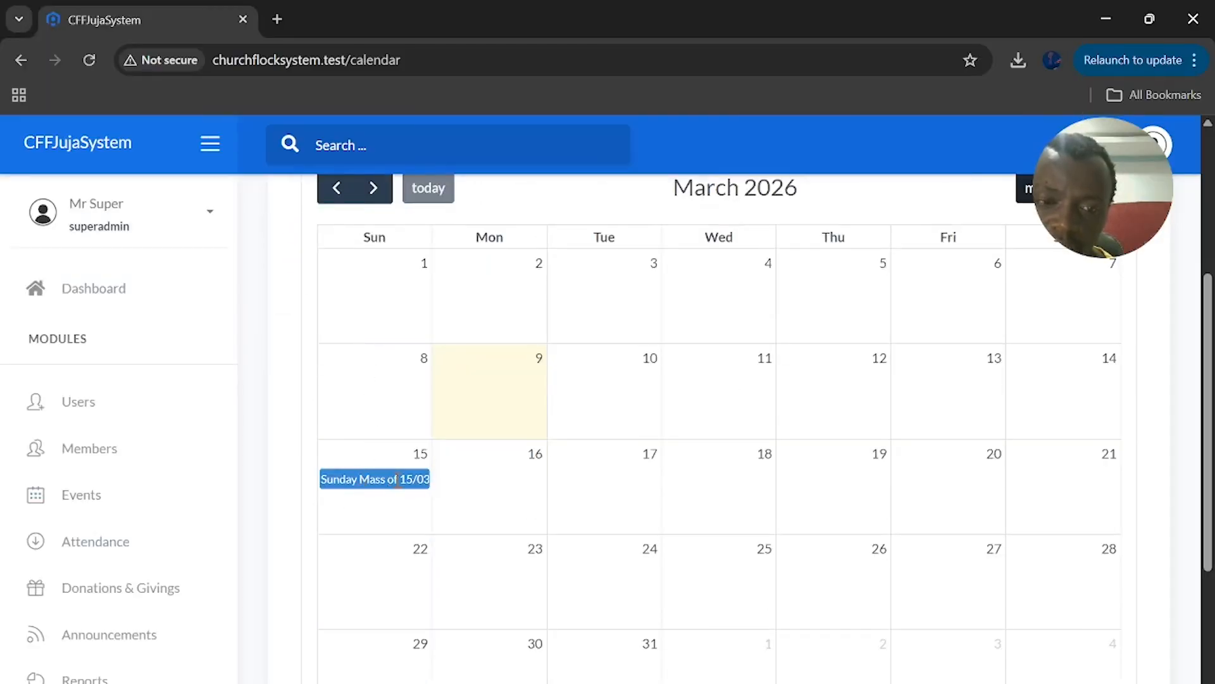
{"action": "scroll", "coordinate": [662, 483], "scroll_direction": "up", "scroll_amount": 3}
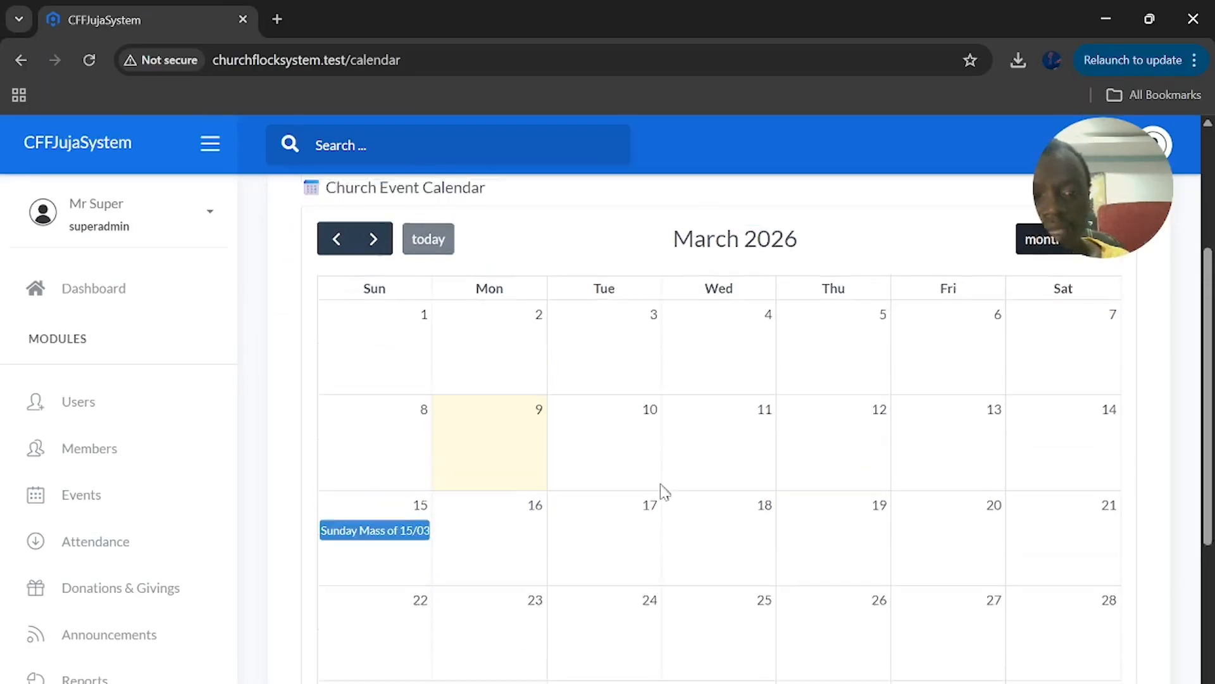
{"action": "scroll", "coordinate": [661, 494], "scroll_direction": "down", "scroll_amount": 1}
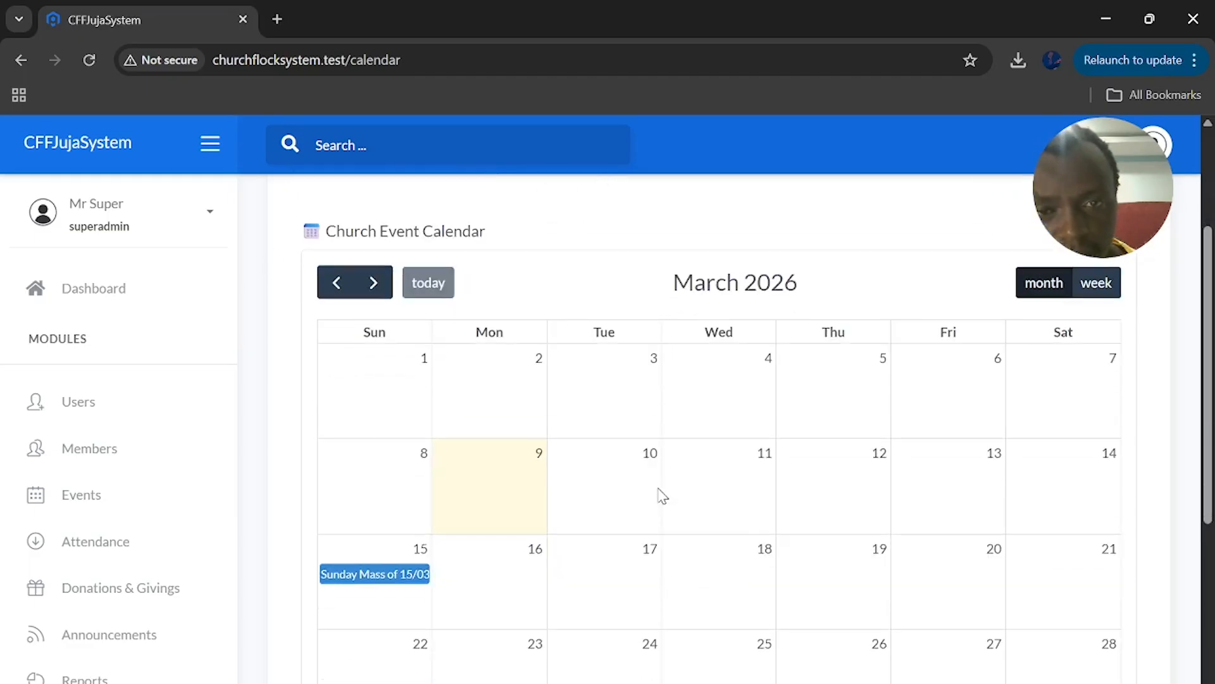
{"action": "scroll", "coordinate": [658, 494], "scroll_direction": "up", "scroll_amount": 1}
{"action": "left_click", "coordinate": [641, 232]}
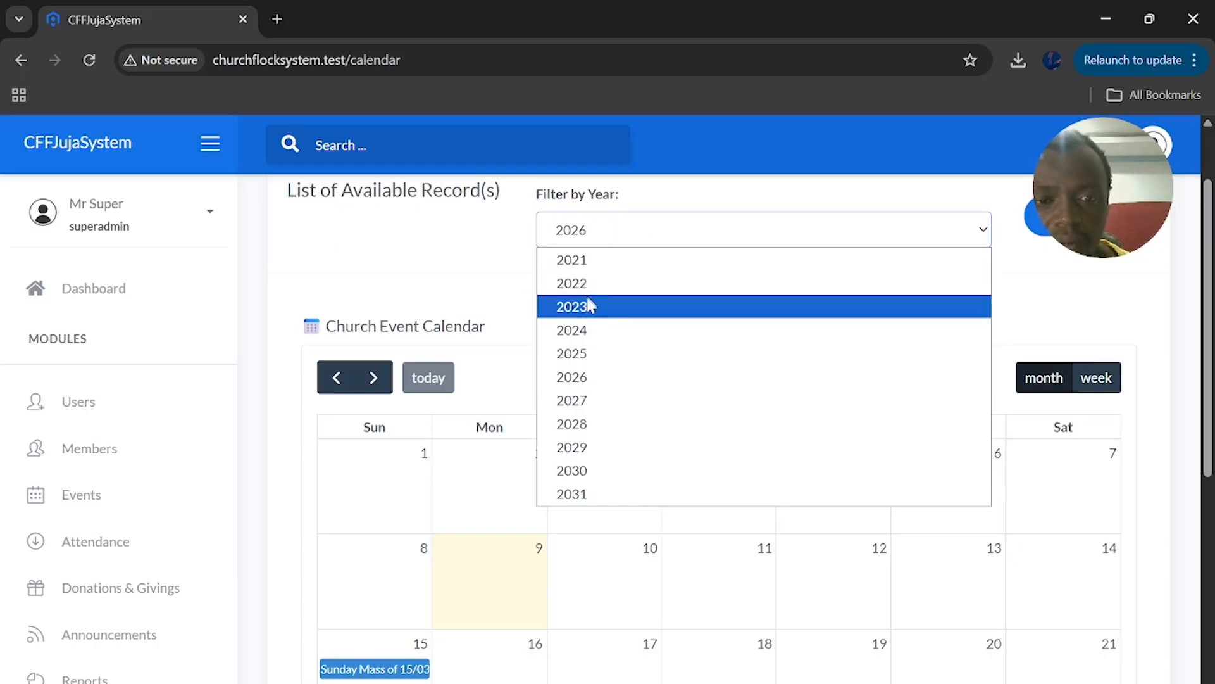
{"action": "left_click", "coordinate": [459, 235]}
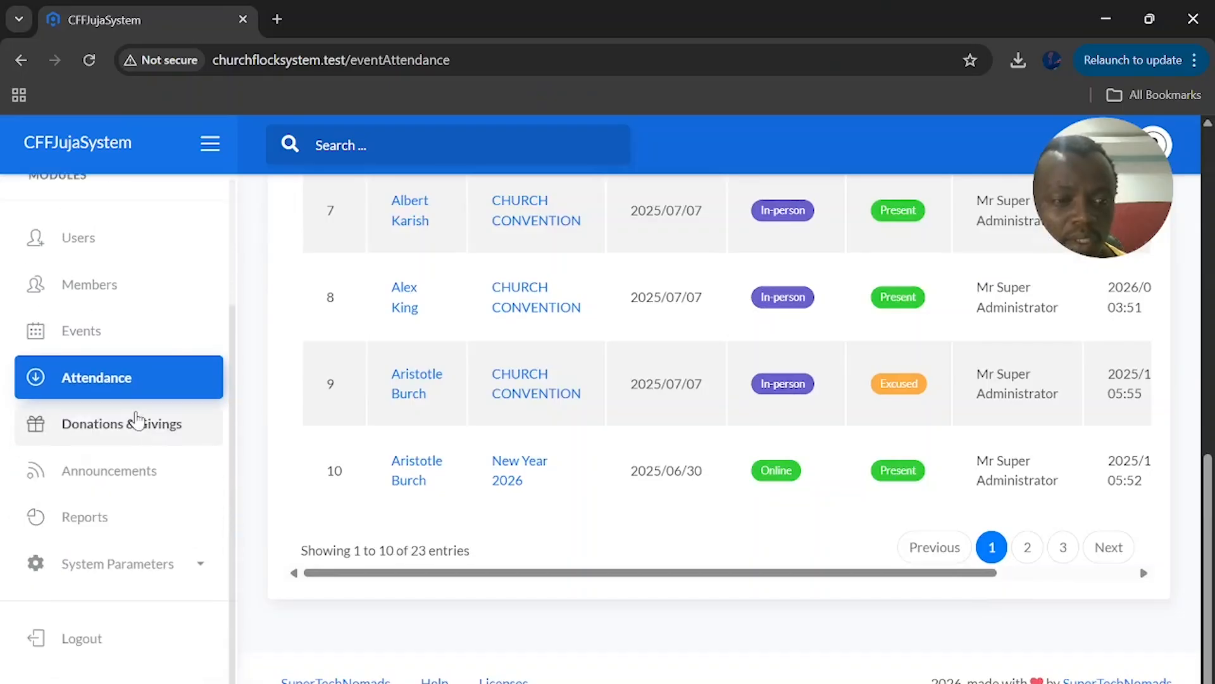
Open Donations & Givings and scroll the table to view its Action column
{"action": "left_click", "coordinate": [129, 427]}
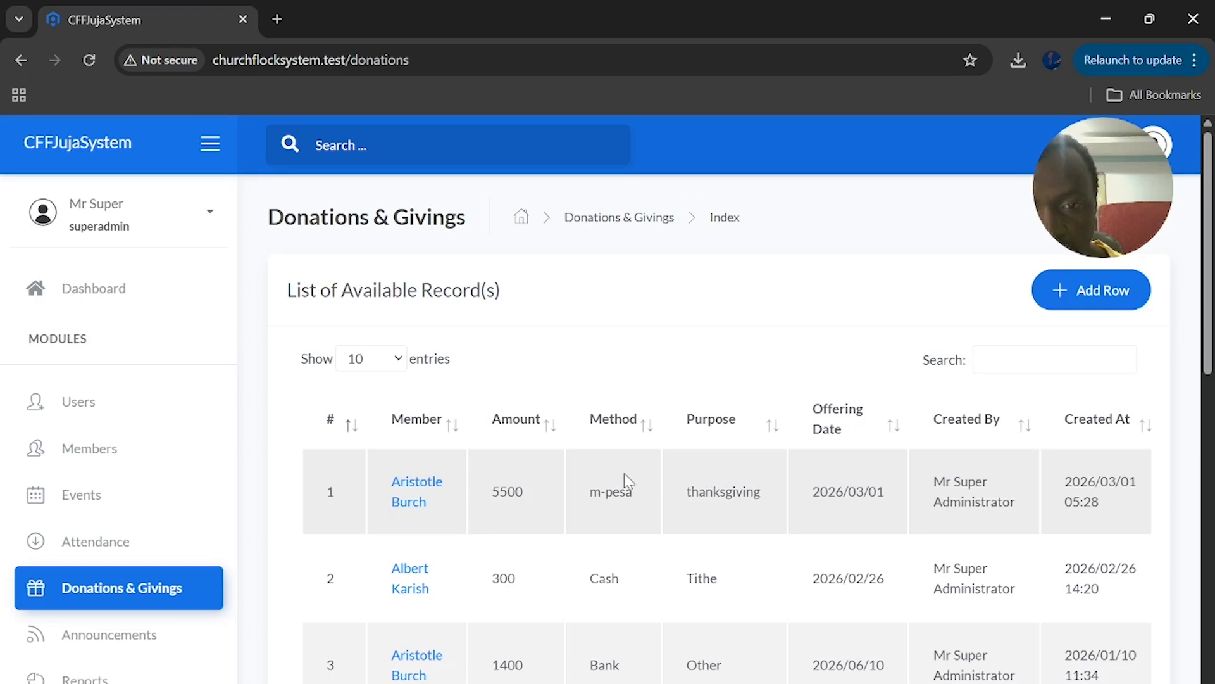
{"action": "scroll", "coordinate": [624, 473], "scroll_direction": "right", "scroll_amount": 1}
{"action": "scroll", "coordinate": [624, 473], "scroll_direction": "right", "scroll_amount": 2}
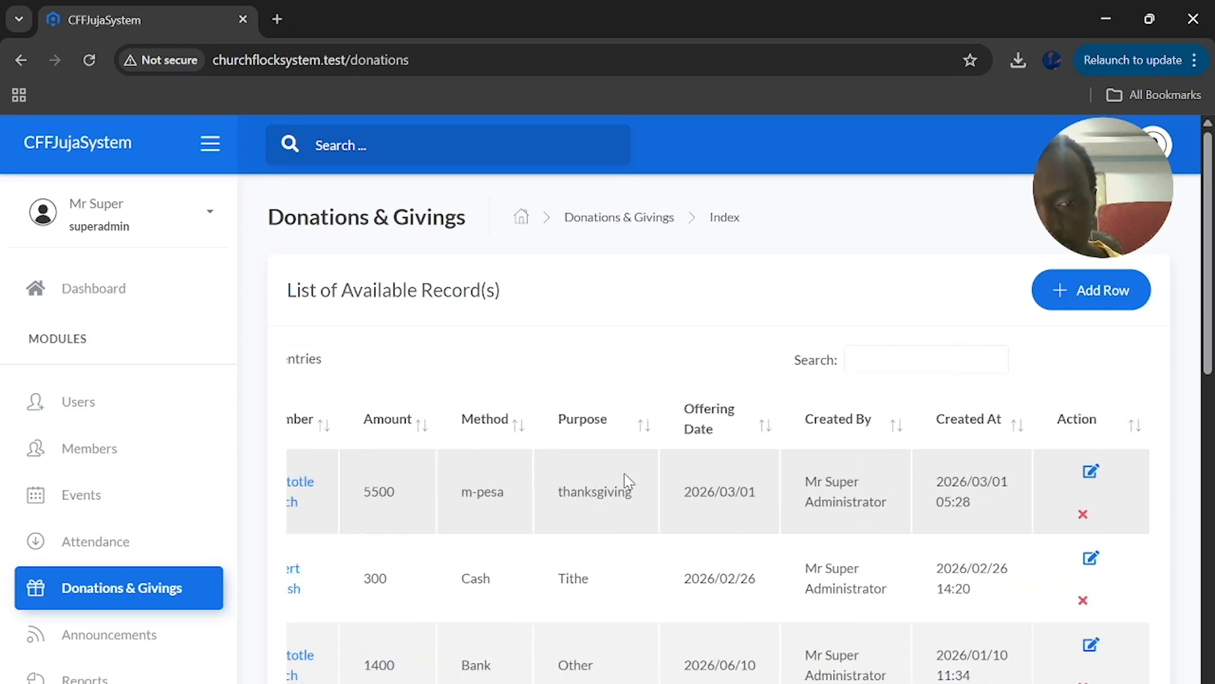
{"action": "scroll", "coordinate": [625, 473], "scroll_direction": "left", "scroll_amount": 2}
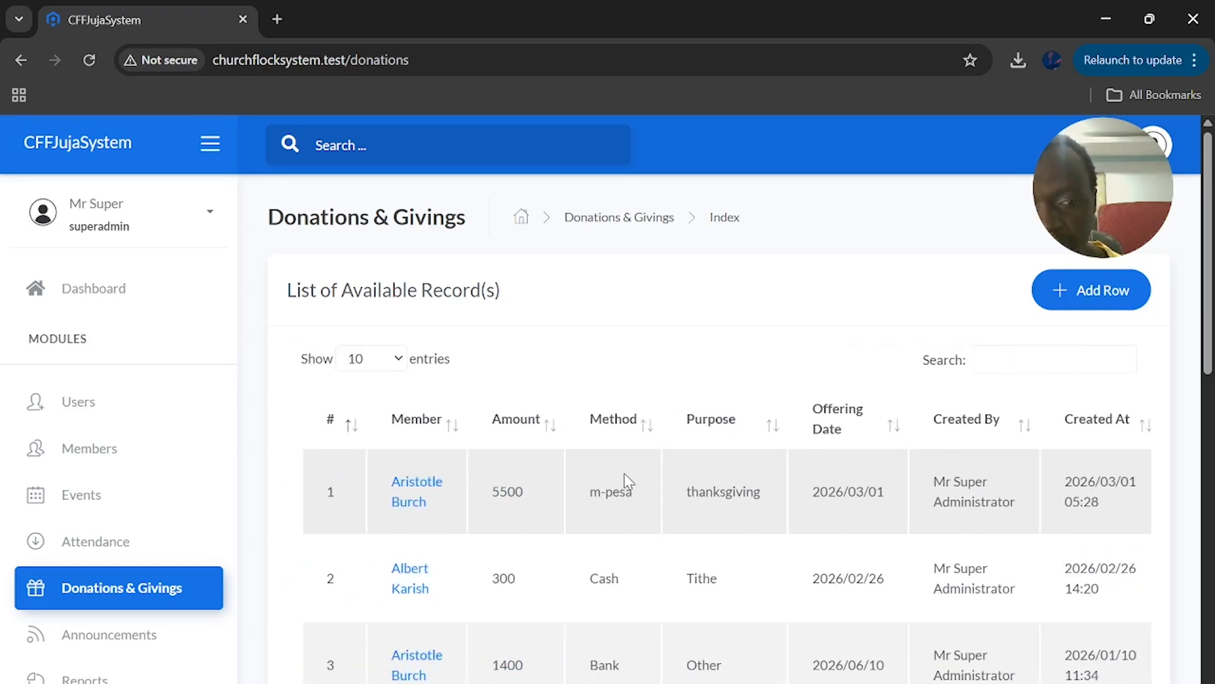
Start a new donation from member 1 with amount 2000
{"action": "left_click", "coordinate": [1117, 293]}
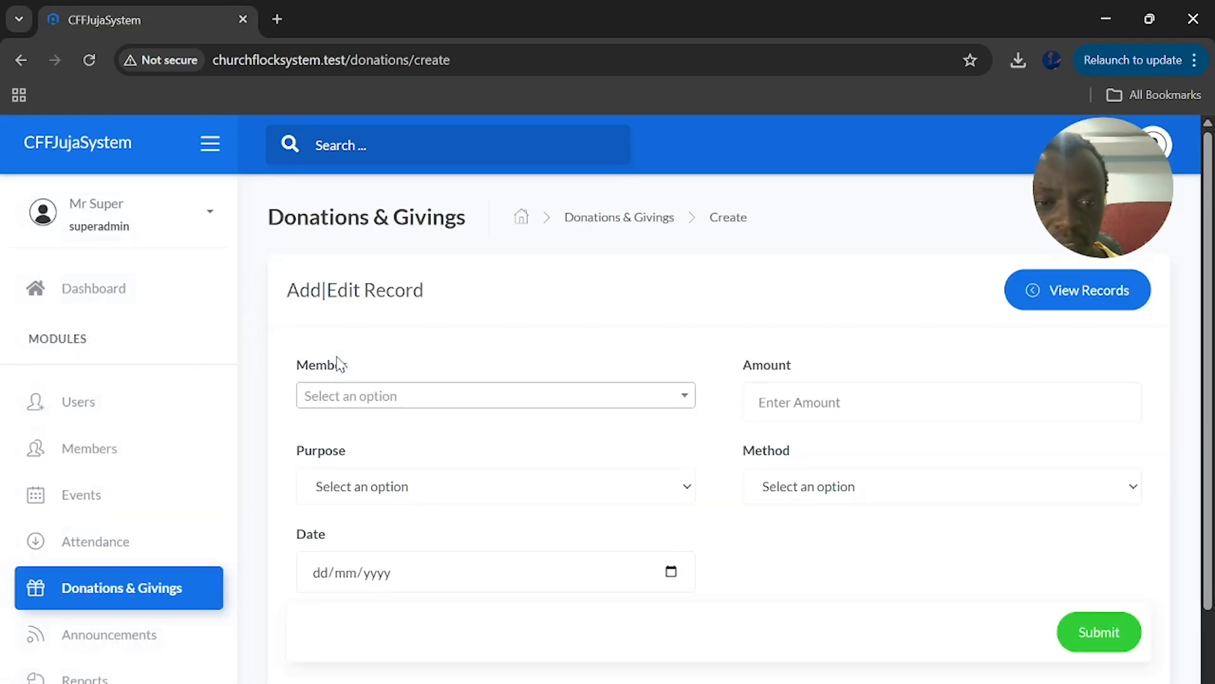
{"action": "left_click", "coordinate": [492, 404]}
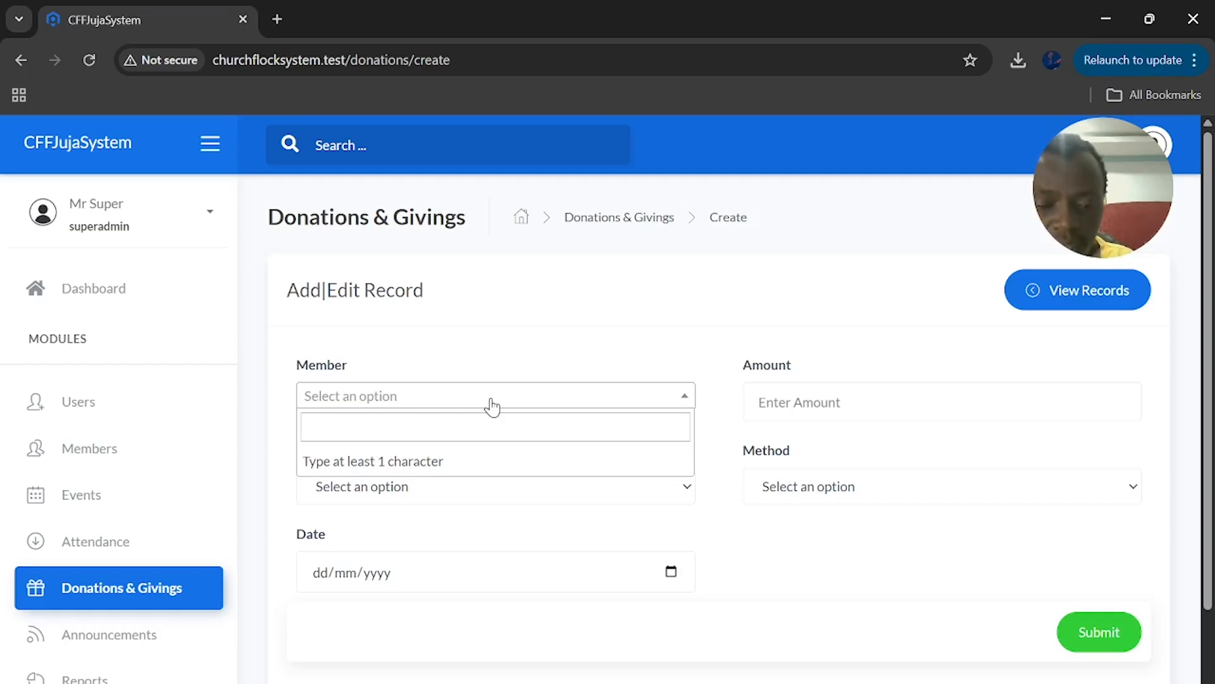
{"action": "type", "text": "01"}
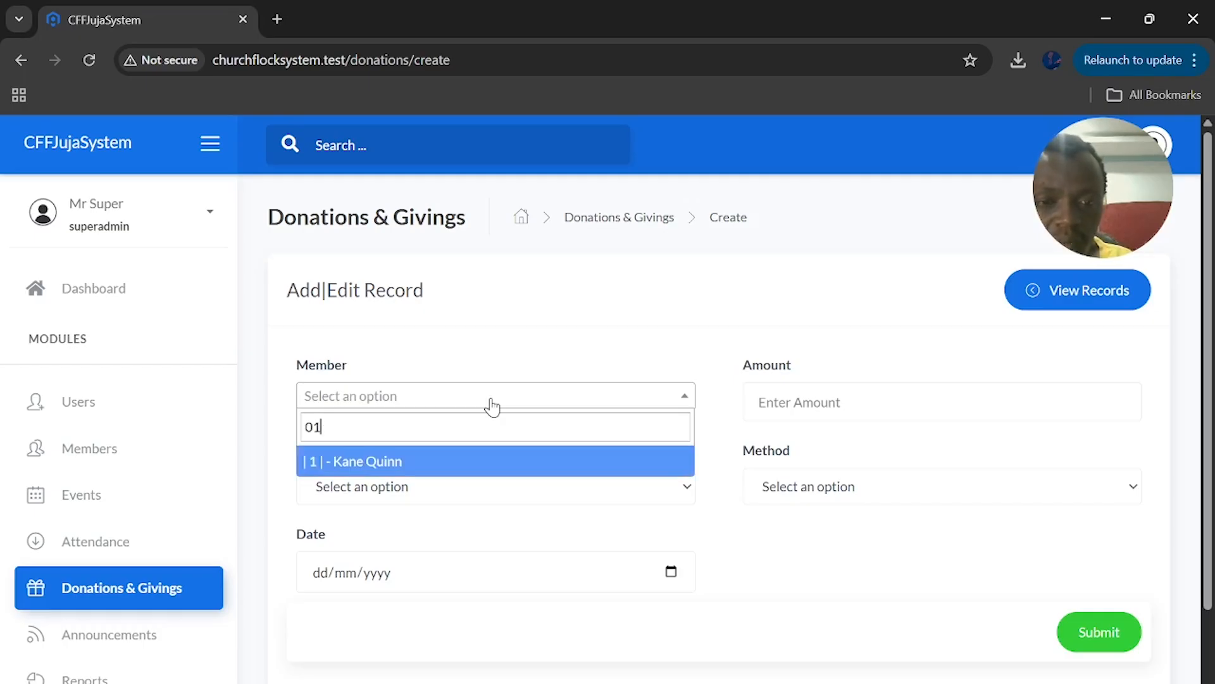
{"action": "left_click", "coordinate": [404, 470]}
{"action": "left_click", "coordinate": [788, 401]}
{"action": "type", "text": "2000"}
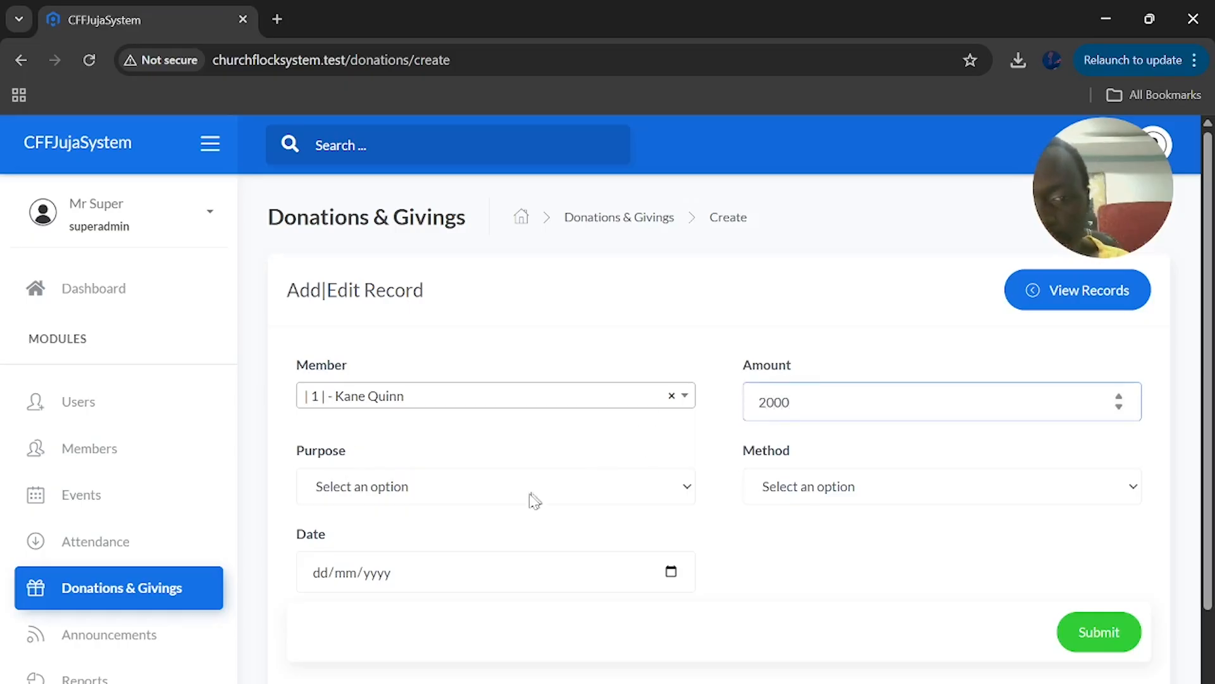
Make it a Pledge via M-Pesa dated 09/03/2026, save, and return to Donations & Givings
{"action": "left_click", "coordinate": [517, 500]}
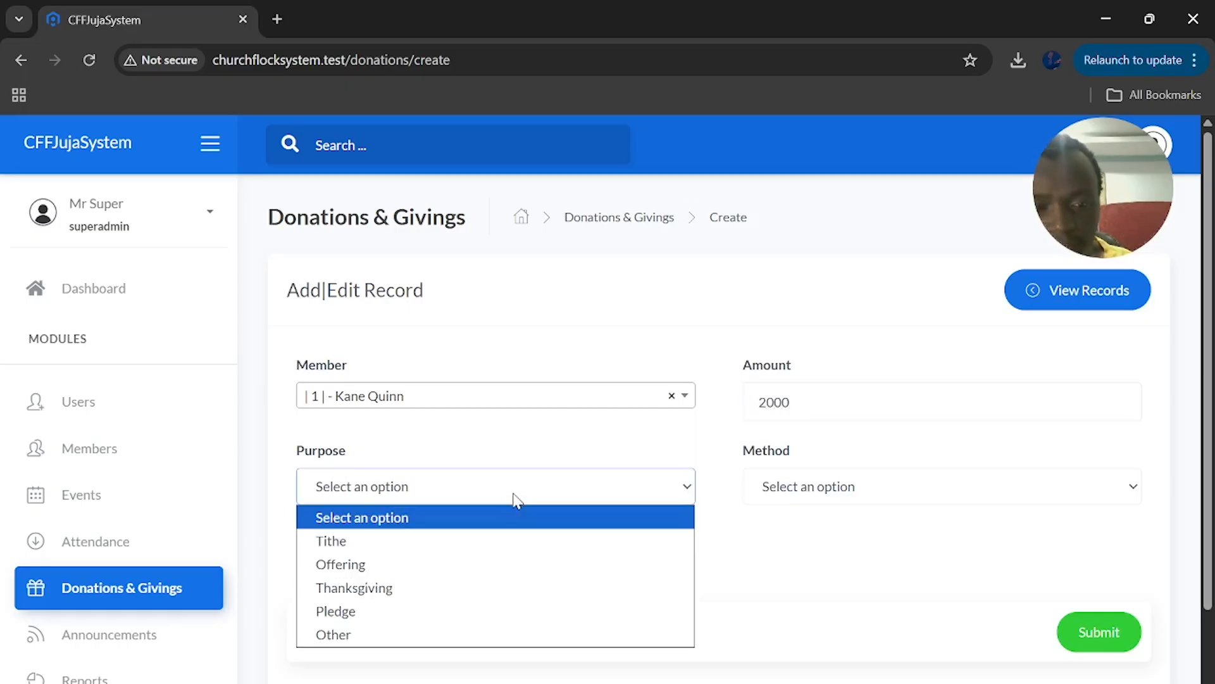
{"action": "left_click", "coordinate": [483, 610]}
{"action": "left_click", "coordinate": [868, 488]}
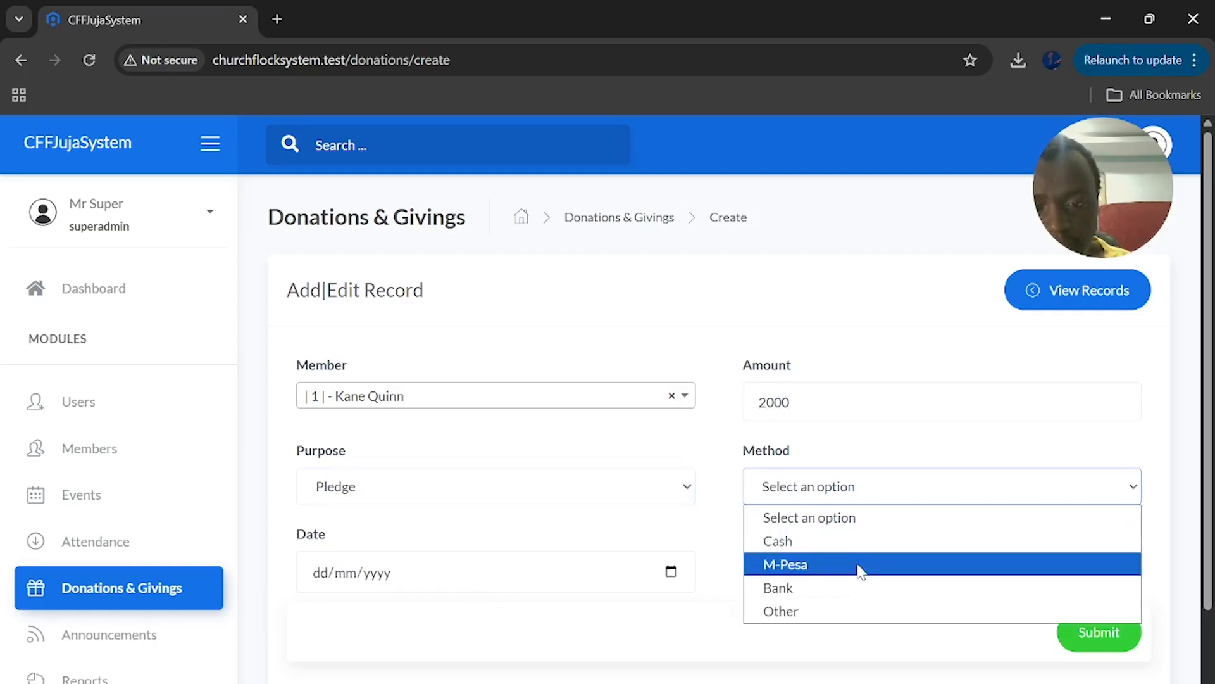
{"action": "left_click", "coordinate": [835, 566]}
{"action": "left_click", "coordinate": [671, 571]}
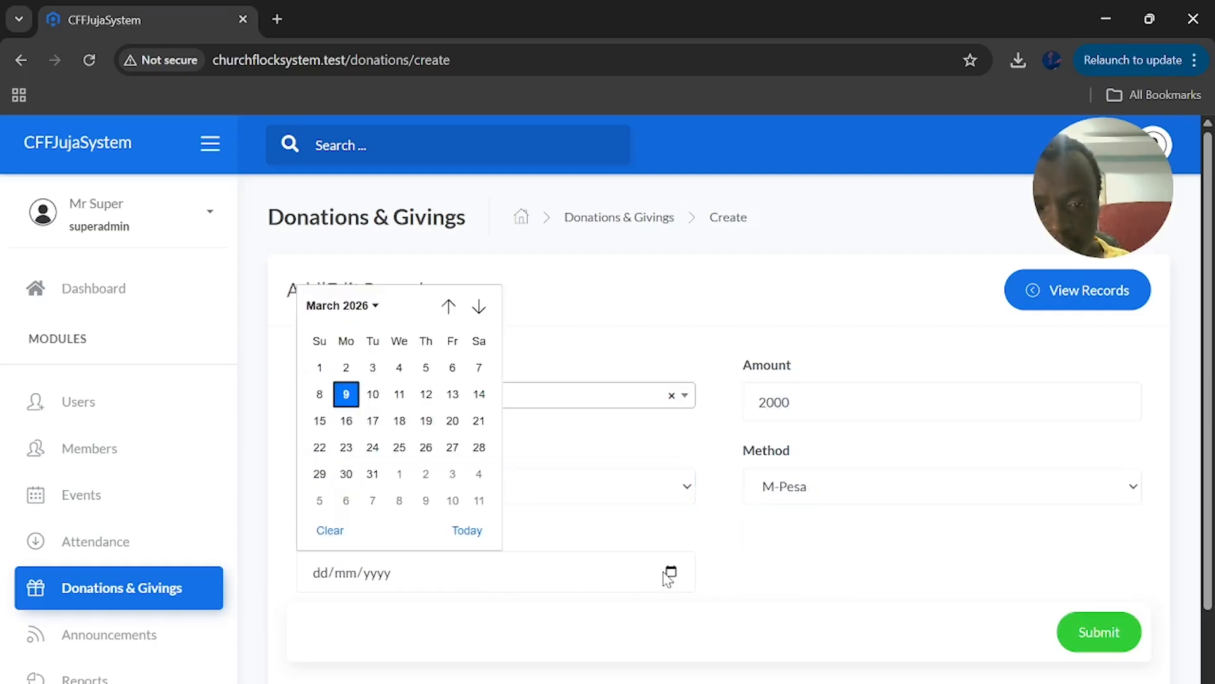
{"action": "left_click", "coordinate": [346, 394]}
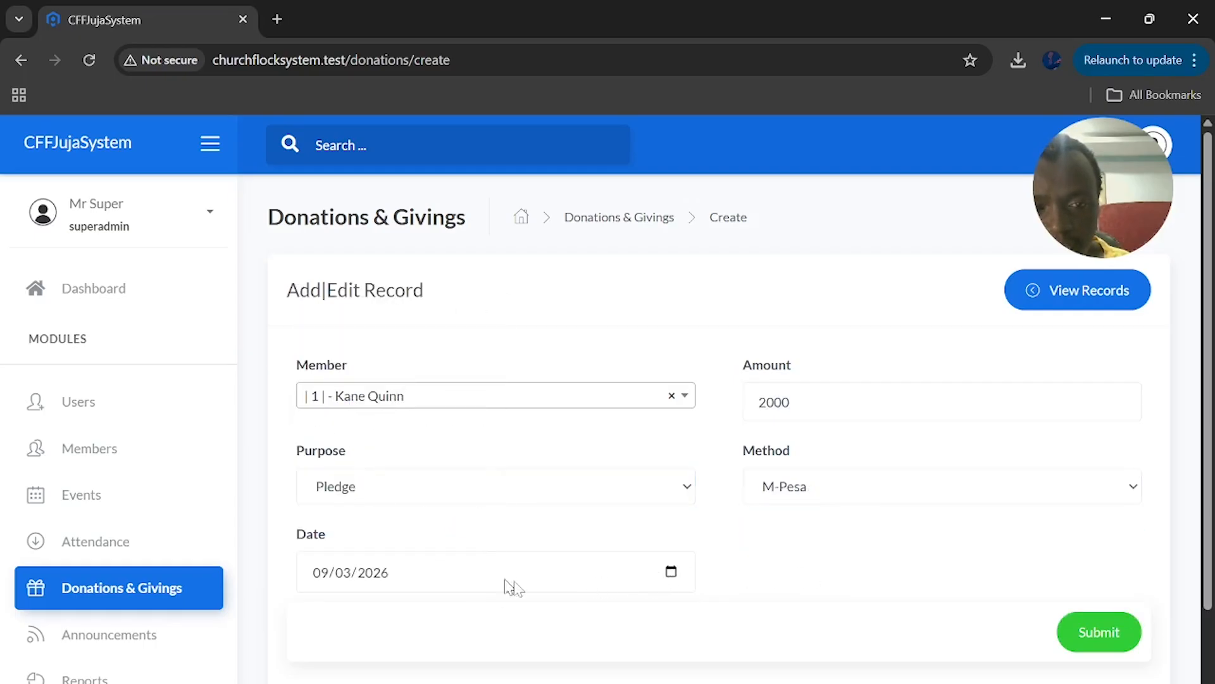
{"action": "left_click", "coordinate": [1097, 632]}
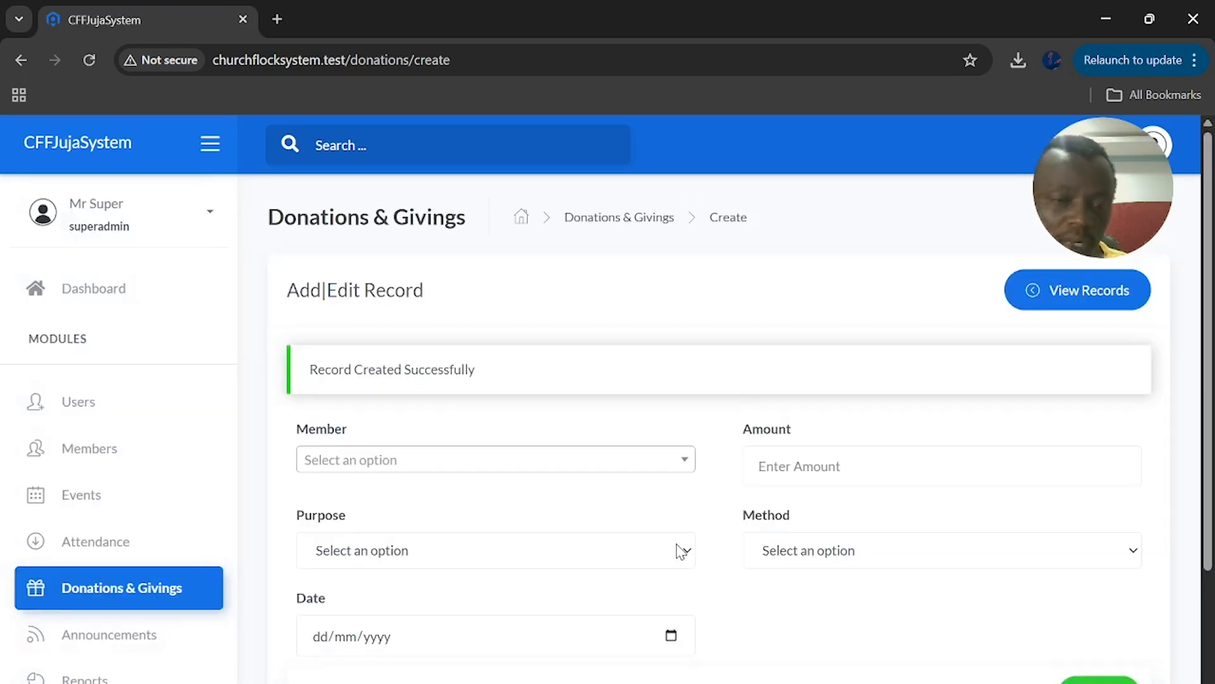
{"action": "left_click", "coordinate": [143, 583]}
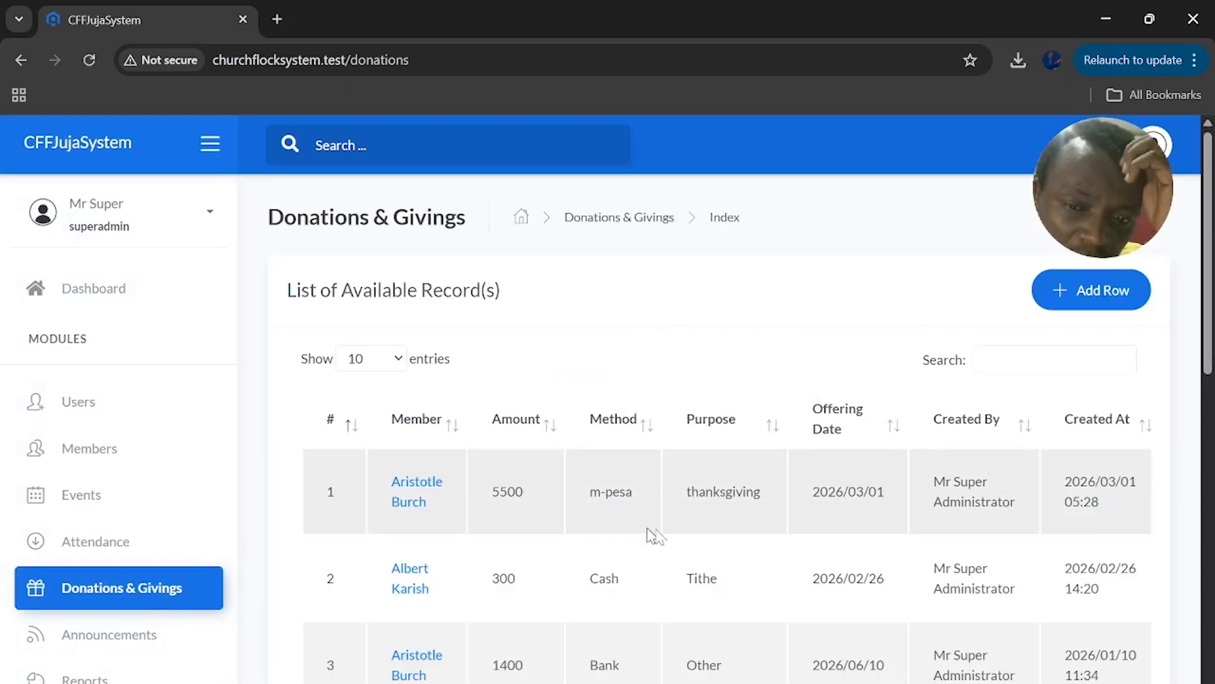
{"action": "scroll", "coordinate": [720, 485], "scroll_direction": "down", "scroll_amount": 5}
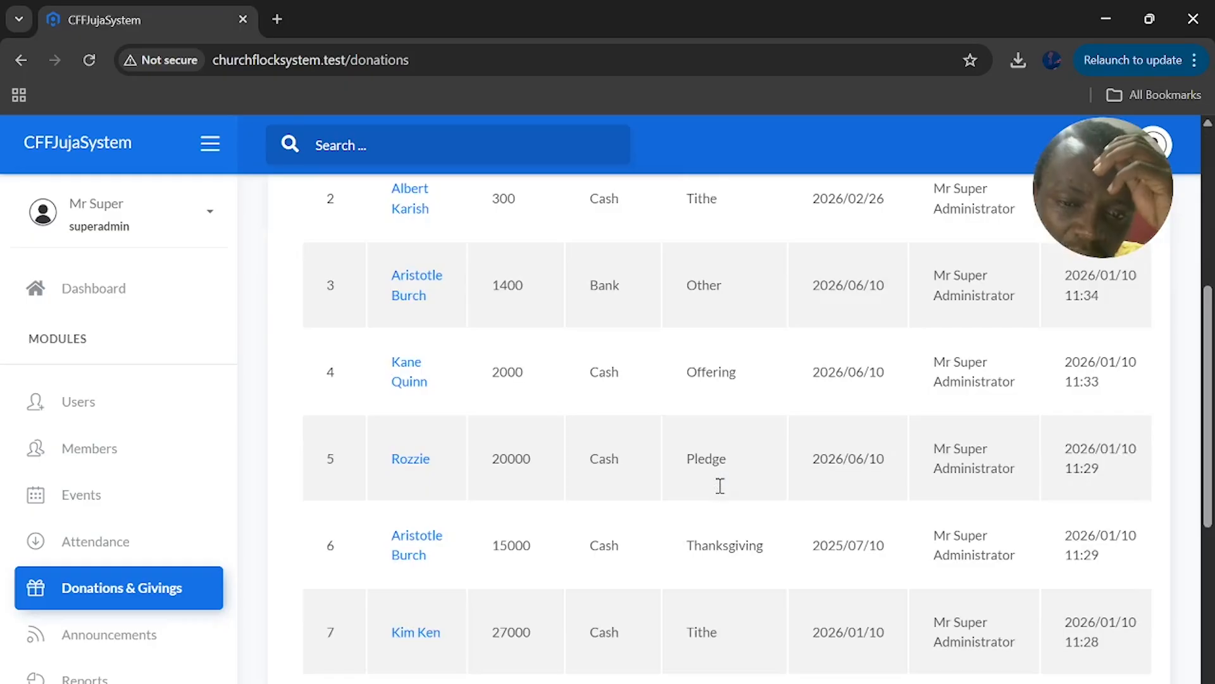
{"action": "scroll", "coordinate": [718, 485], "scroll_direction": "up", "scroll_amount": 4}
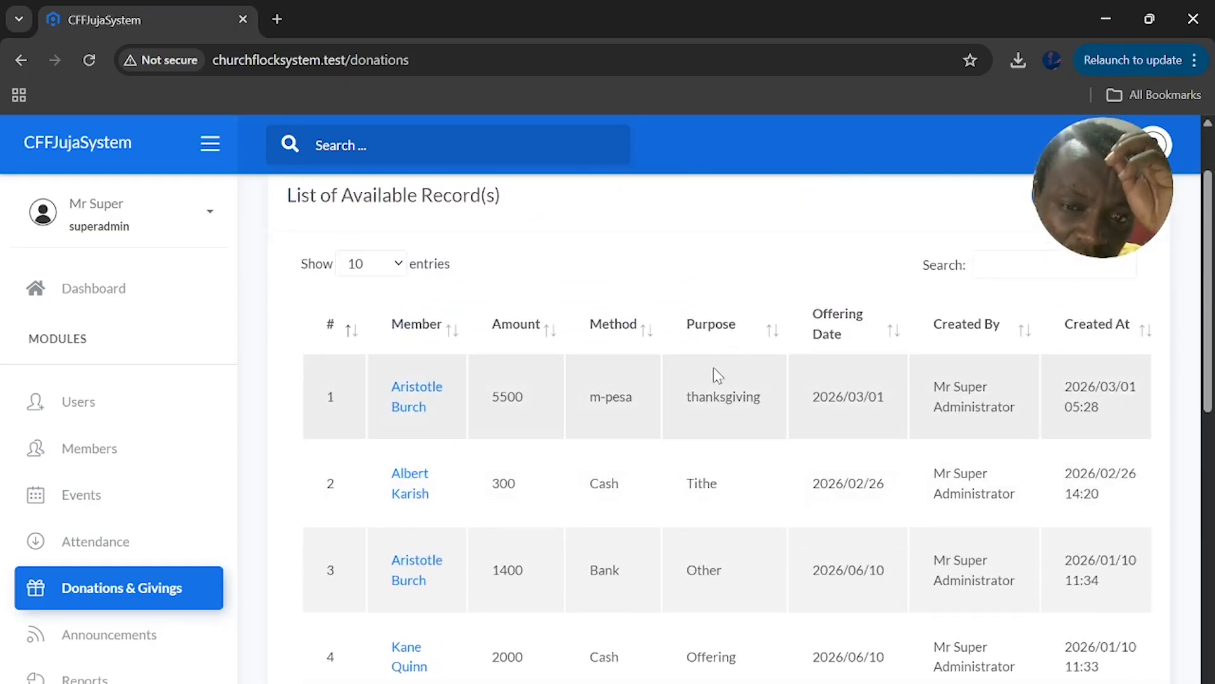
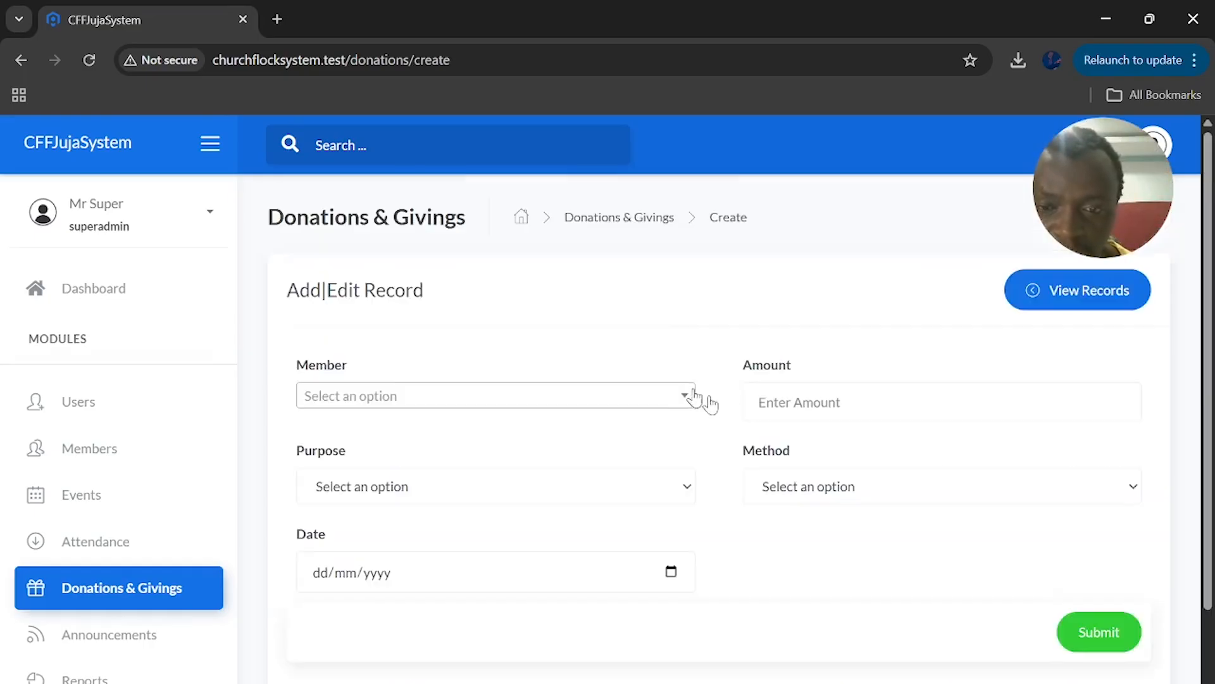
Dismiss the donation purpose list, then open Params' value lists and browse the table
{"action": "left_click", "coordinate": [580, 480]}
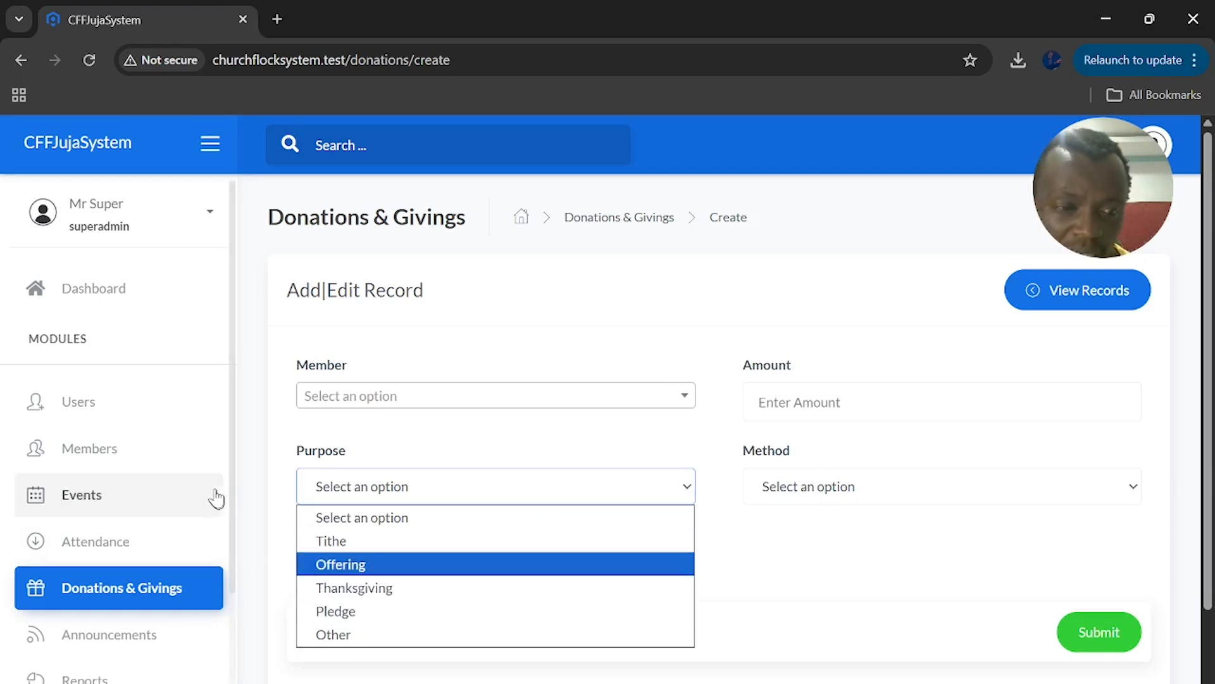
{"action": "left_click", "coordinate": [461, 448]}
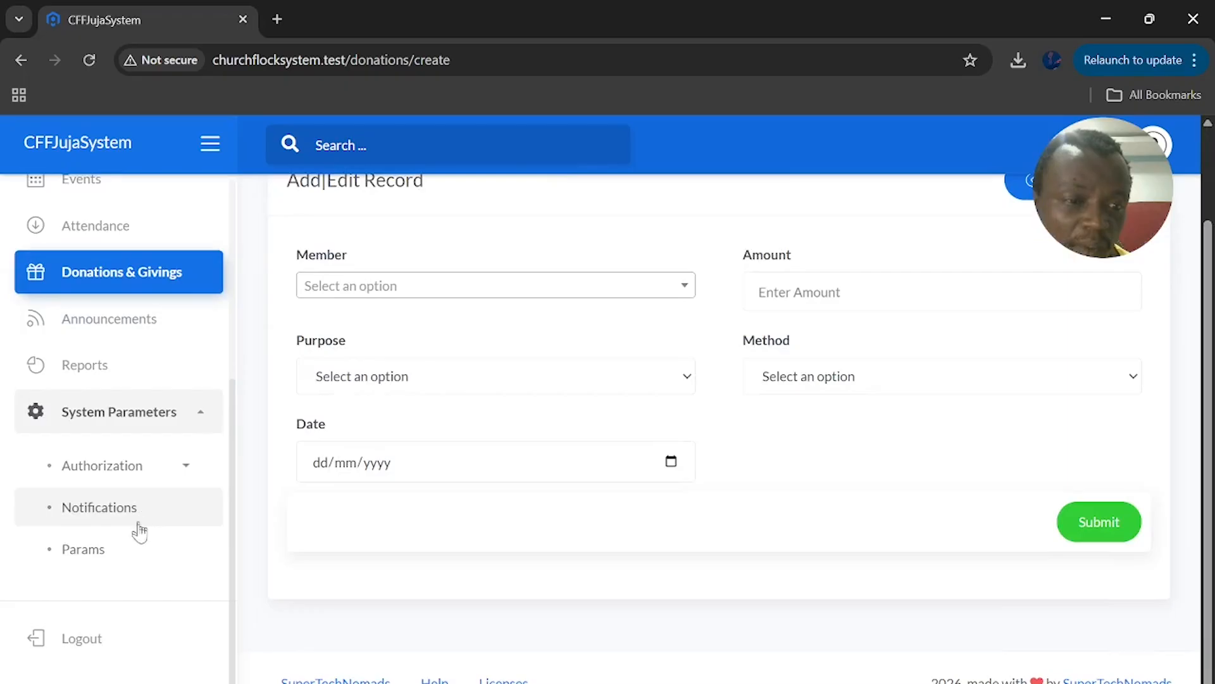
{"action": "left_click", "coordinate": [133, 549]}
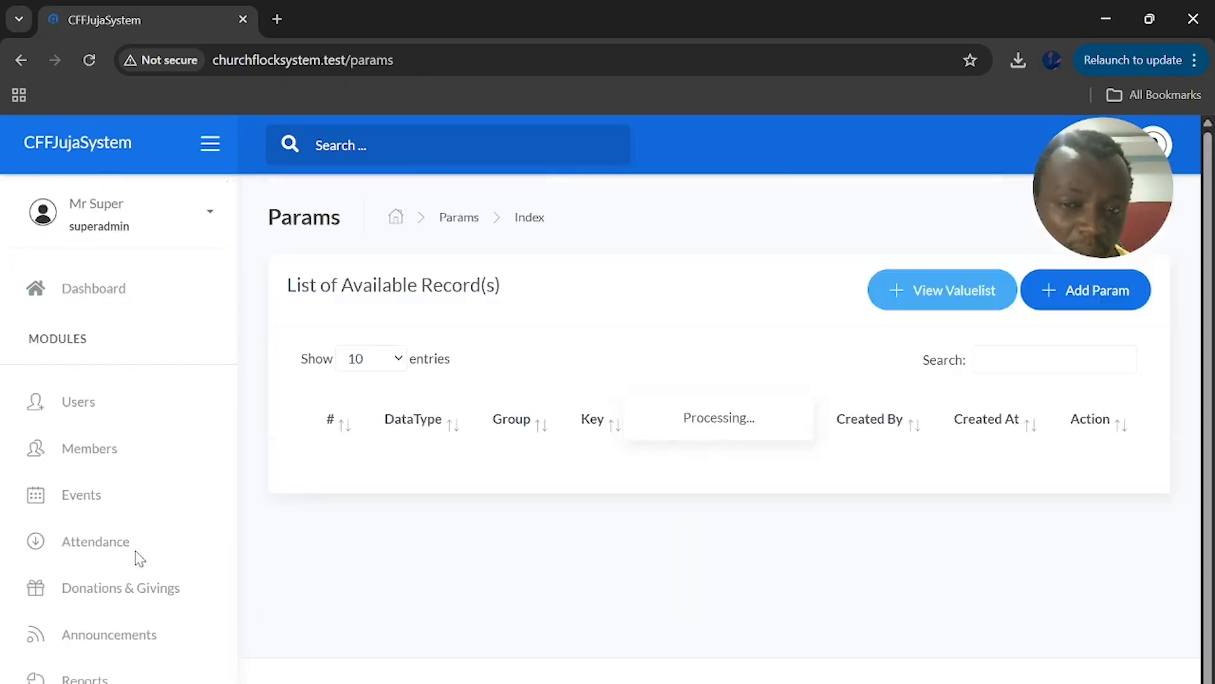
{"action": "left_click", "coordinate": [931, 295]}
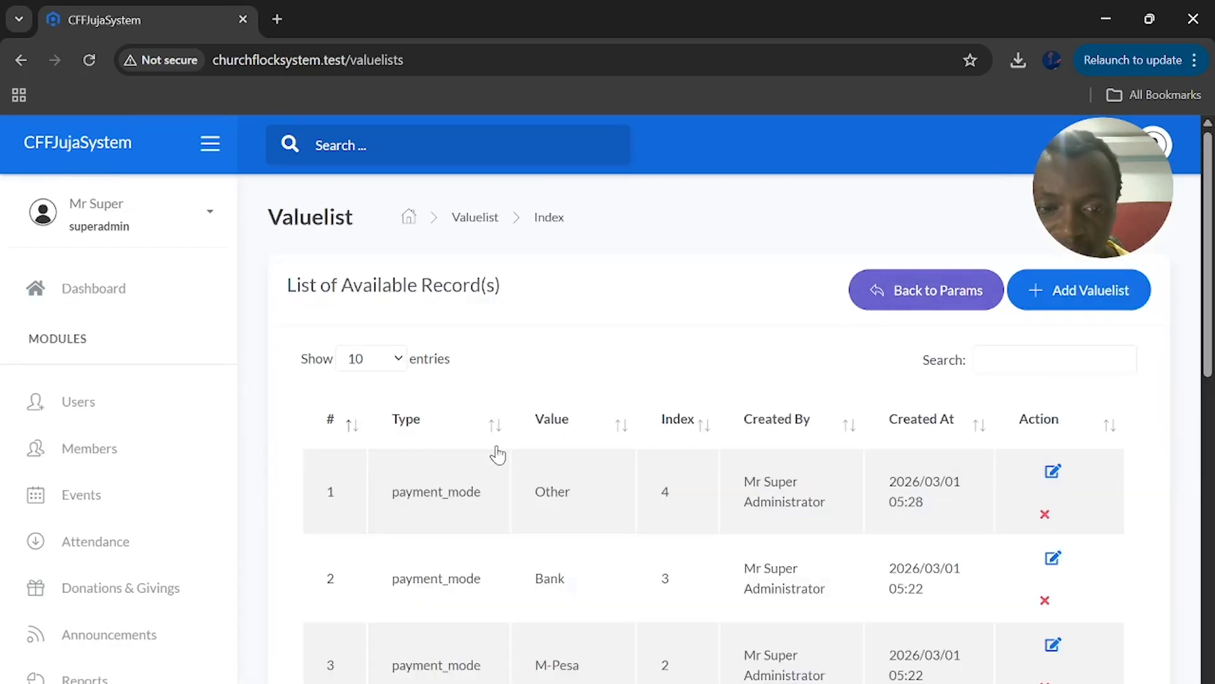
{"action": "scroll", "coordinate": [498, 455], "scroll_direction": "down", "scroll_amount": 2}
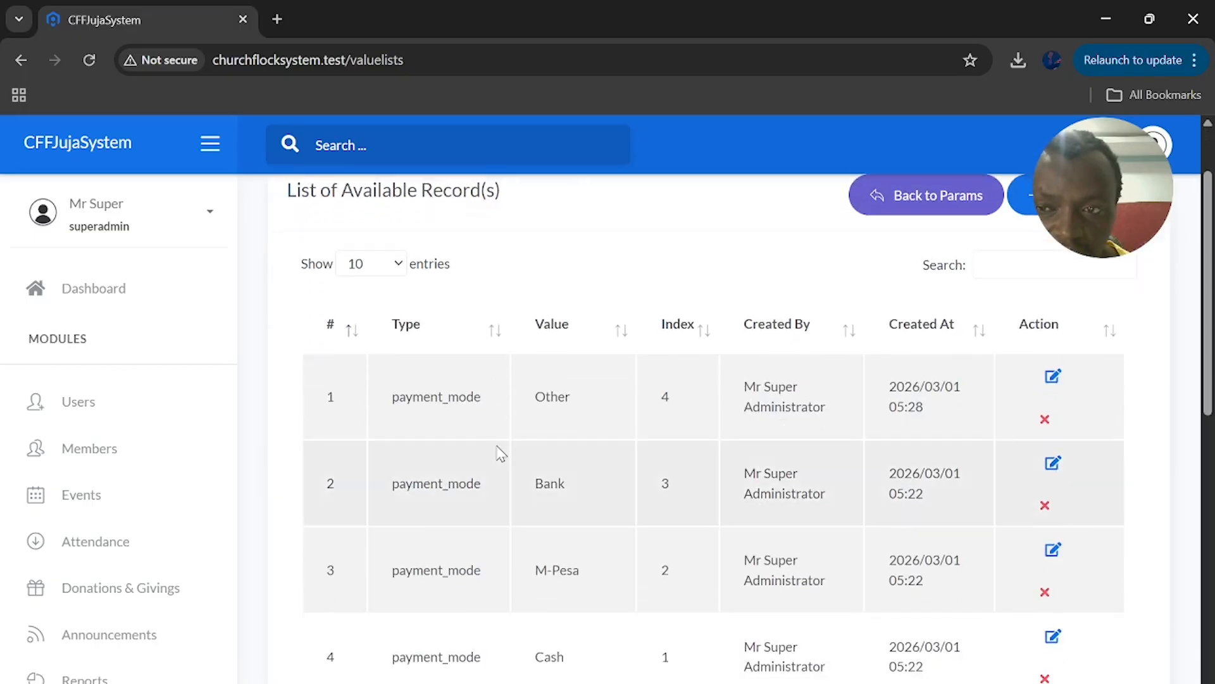
{"action": "scroll", "coordinate": [500, 452], "scroll_direction": "up", "scroll_amount": 2}
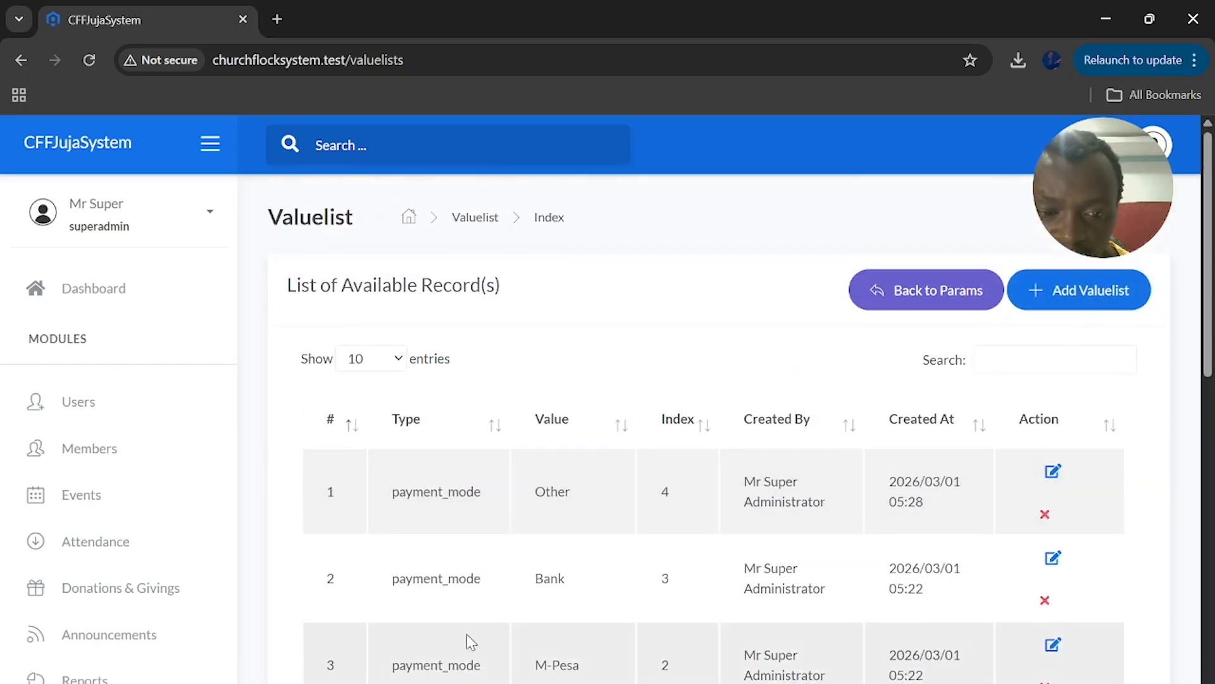
{"action": "scroll", "coordinate": [466, 633], "scroll_direction": "down", "scroll_amount": 5}
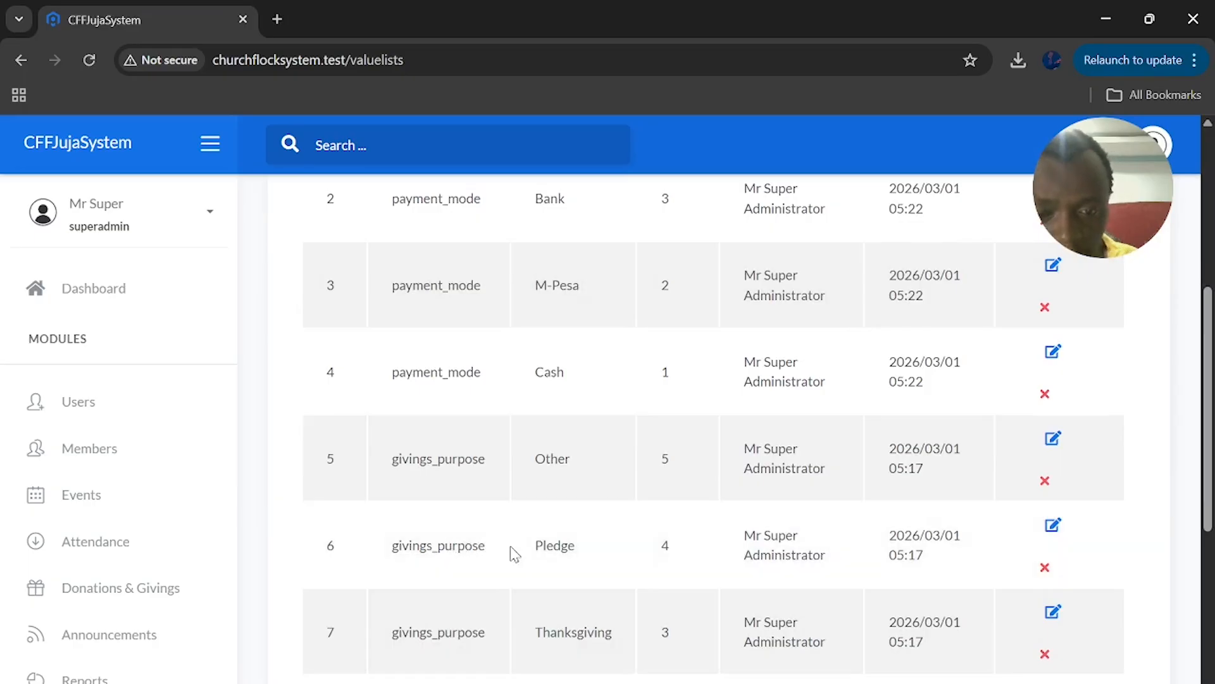
{"action": "scroll", "coordinate": [565, 514], "scroll_direction": "down", "scroll_amount": 3}
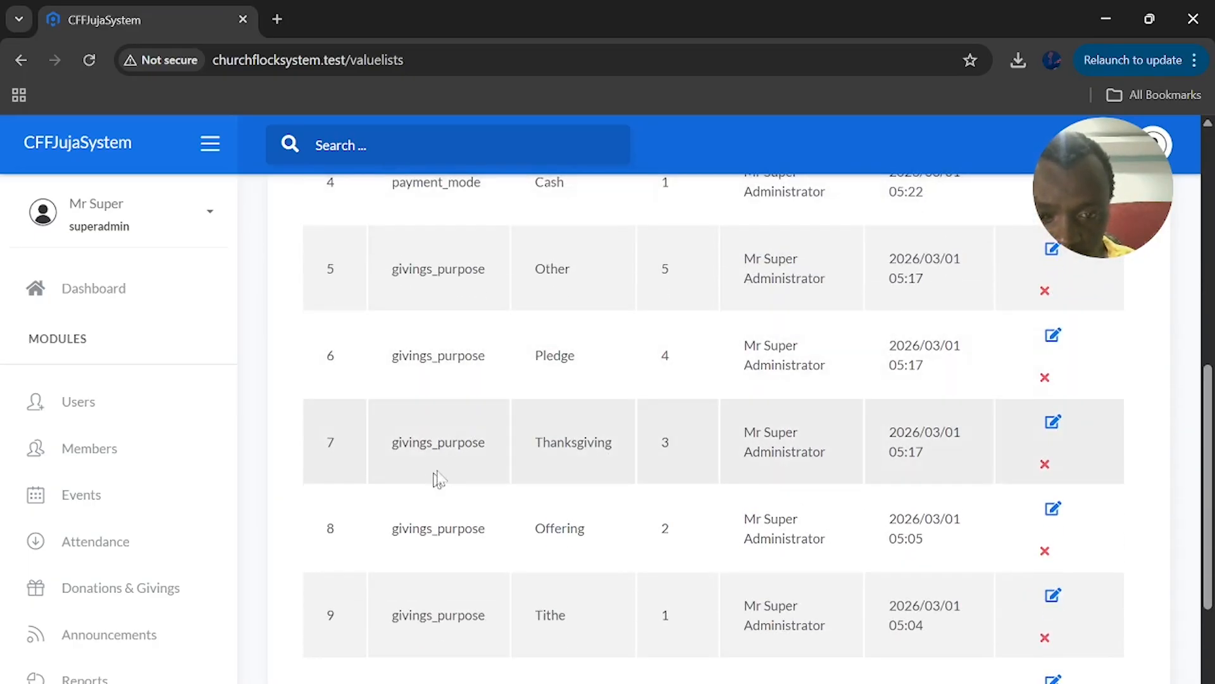
{"action": "scroll", "coordinate": [448, 472], "scroll_direction": "up", "scroll_amount": 9}
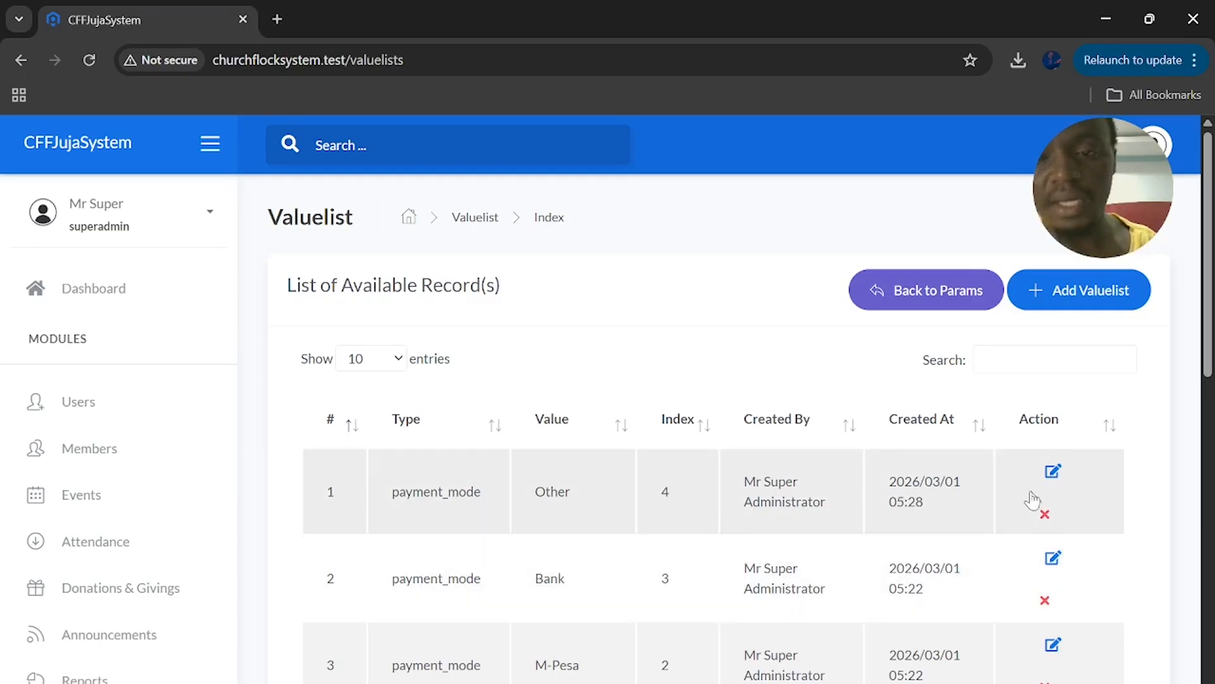
Filter the value lists by 'tithe' and select the givings_purpose type name
{"action": "left_click", "coordinate": [1033, 365]}
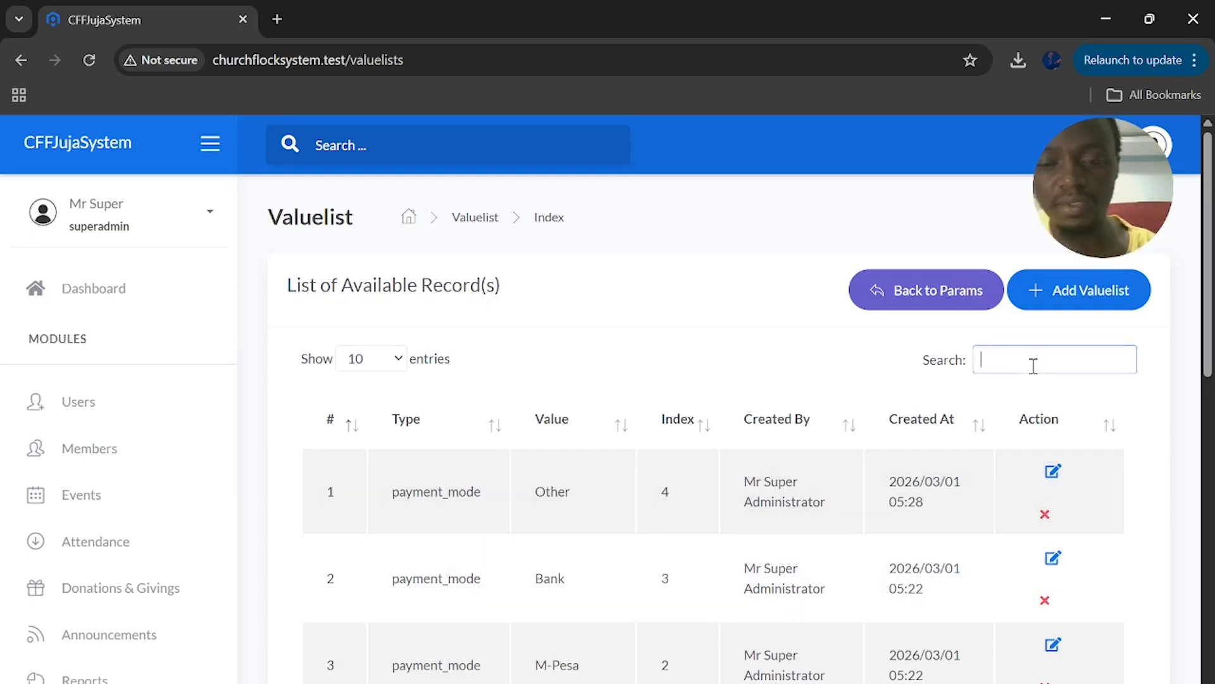
{"action": "type", "text": "tithe"}
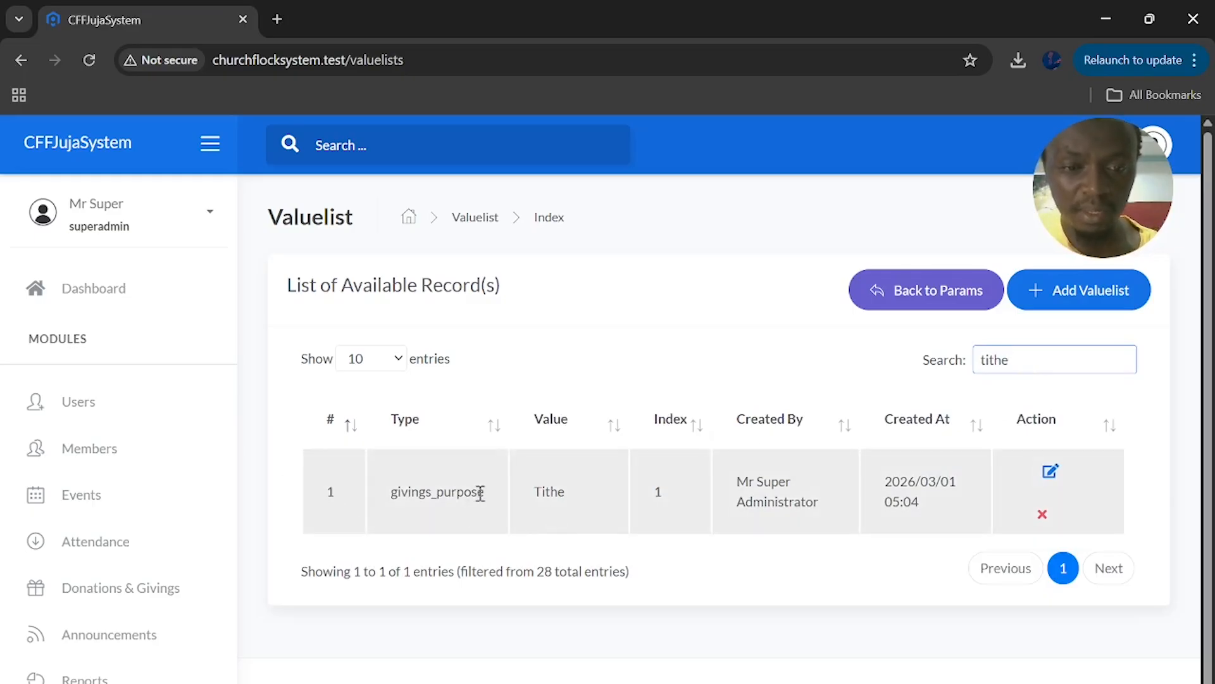
{"action": "left_click_drag", "start_coordinate": [484, 495], "coordinate": [393, 497]}
{"action": "key", "text": "ctrl+c"}
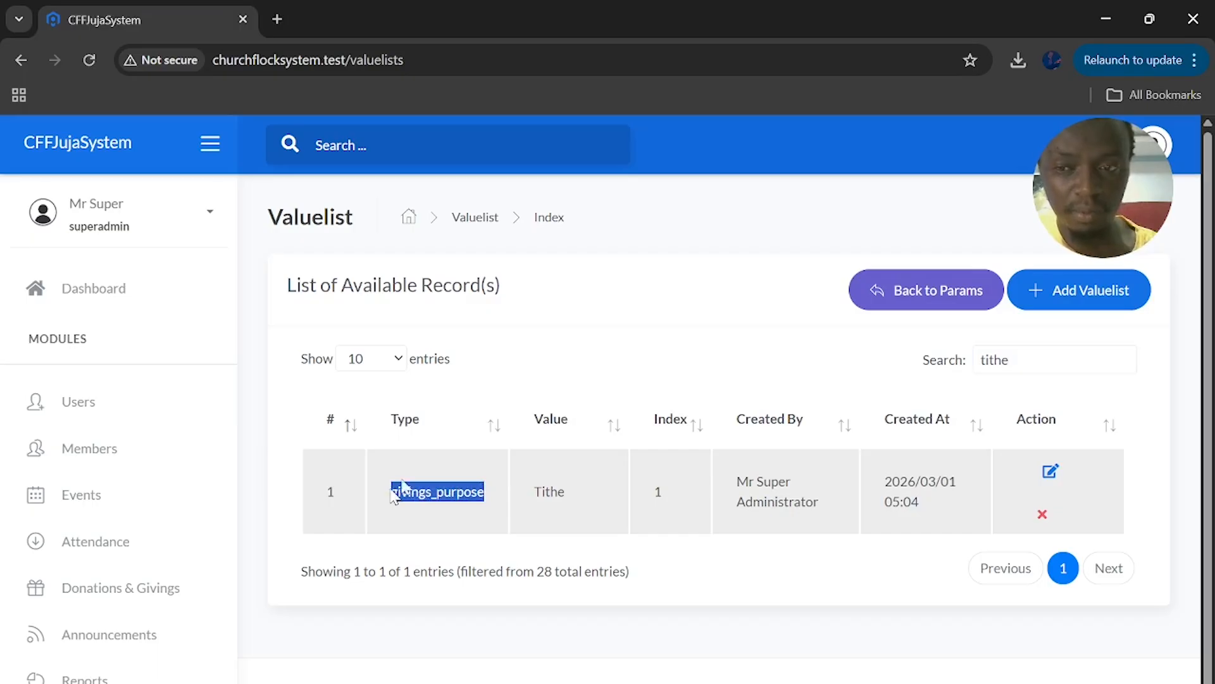
Submit a new value list entry of type givings_purpose with value 'Harambee 4 Karish Degree'
{"action": "left_click", "coordinate": [1068, 304]}
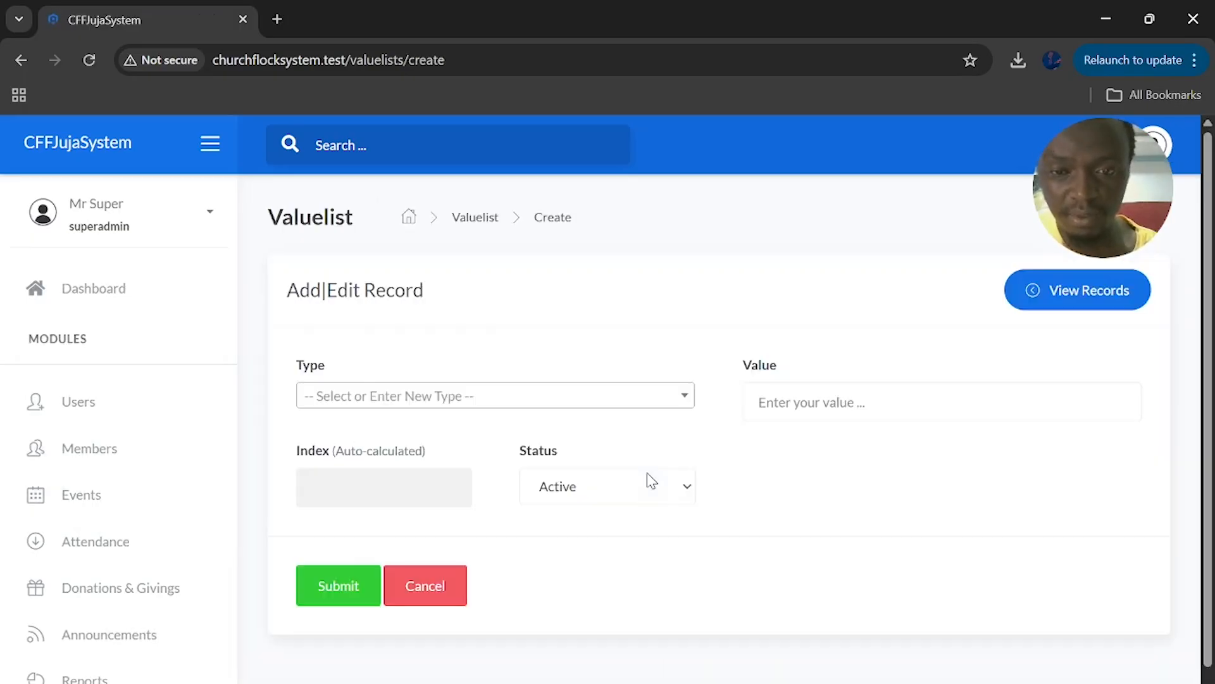
{"action": "left_click", "coordinate": [476, 392]}
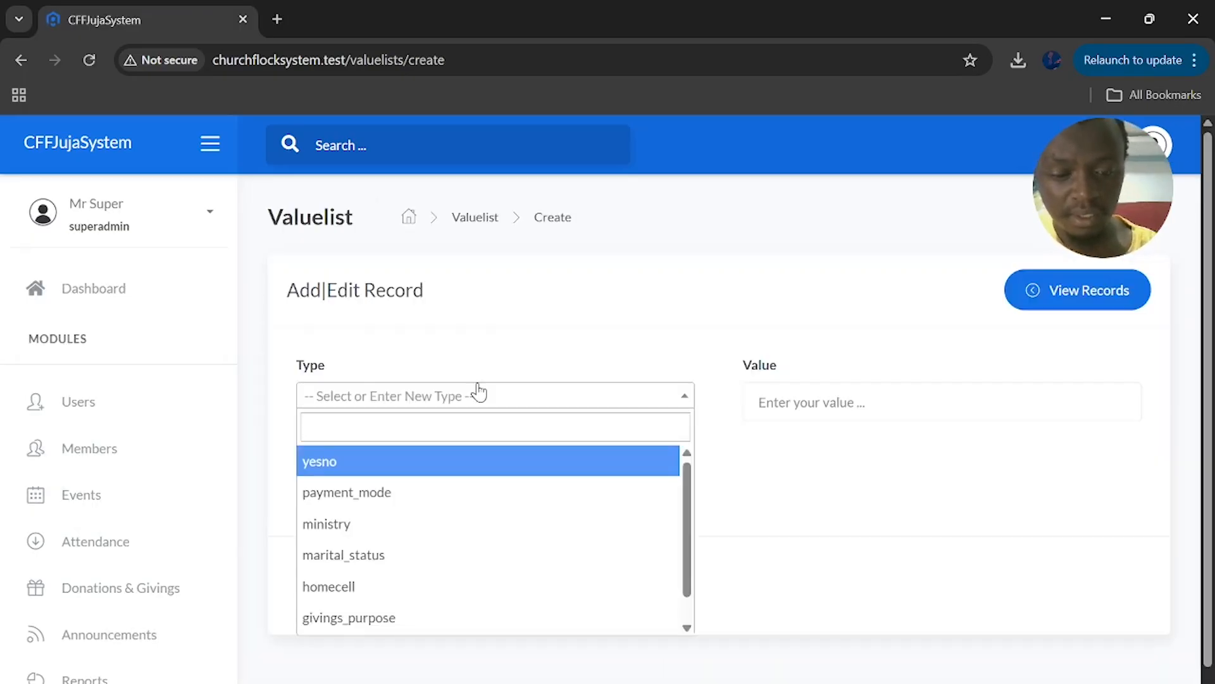
{"action": "key", "text": "ctrl+v"}
{"action": "left_click", "coordinate": [409, 467]}
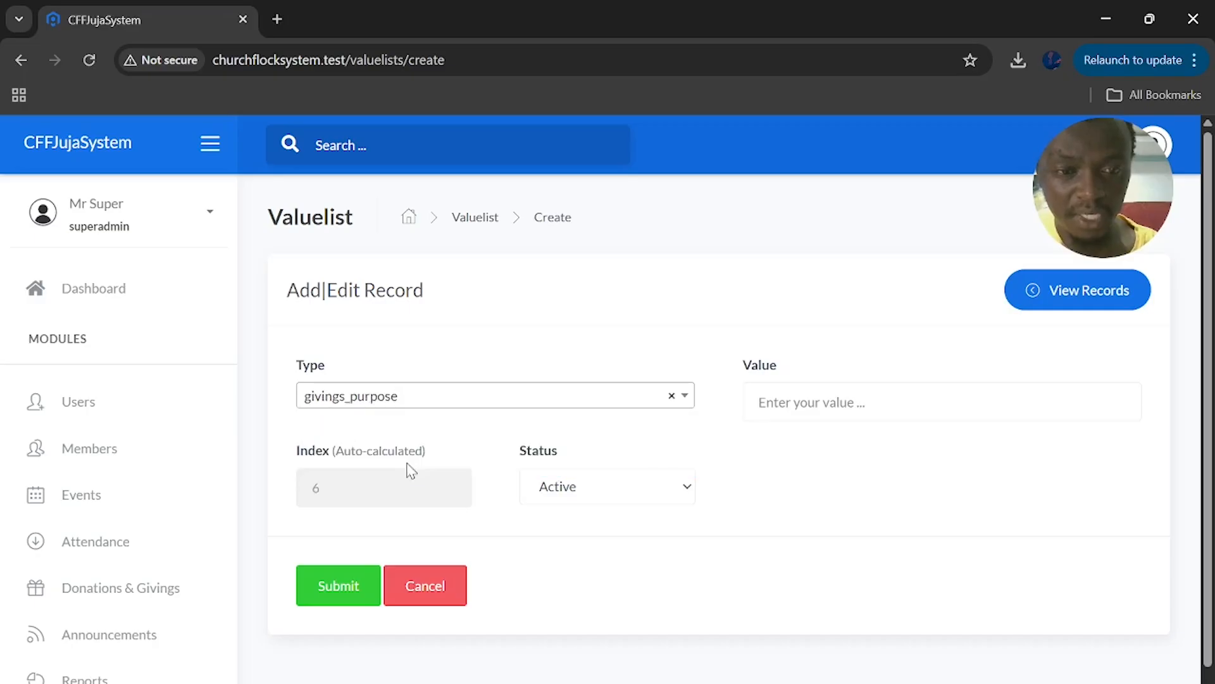
{"action": "left_click", "coordinate": [819, 405]}
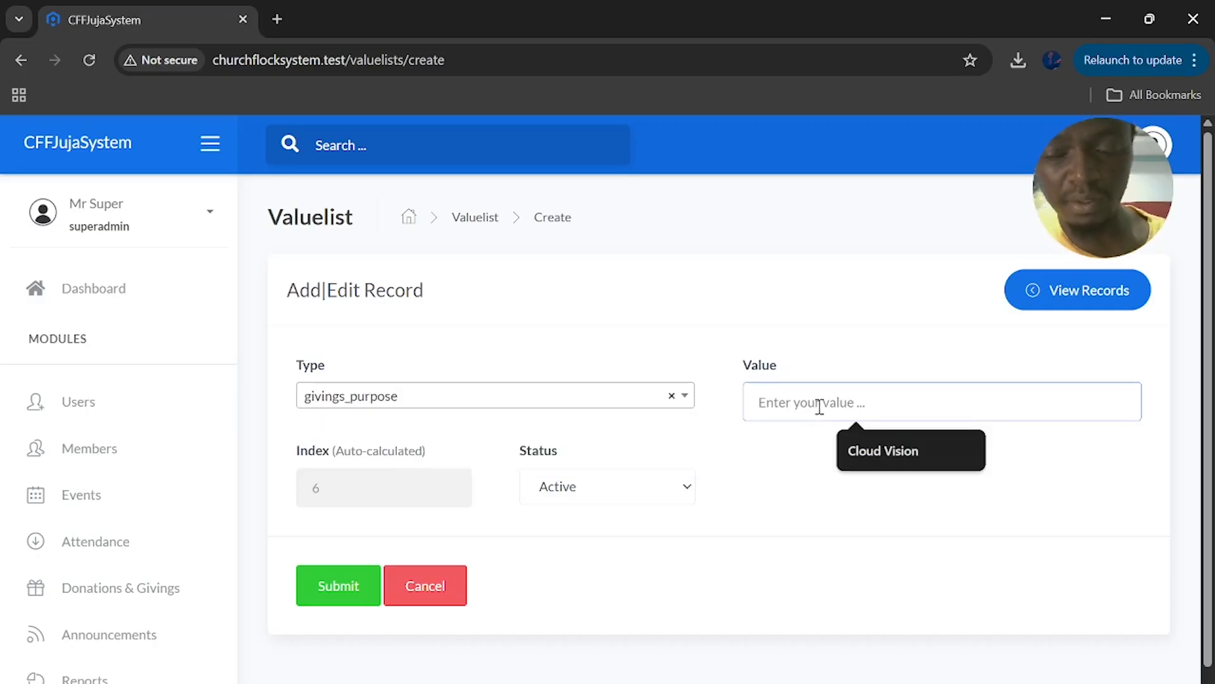
{"action": "type", "text": "Harambee 4 K"}
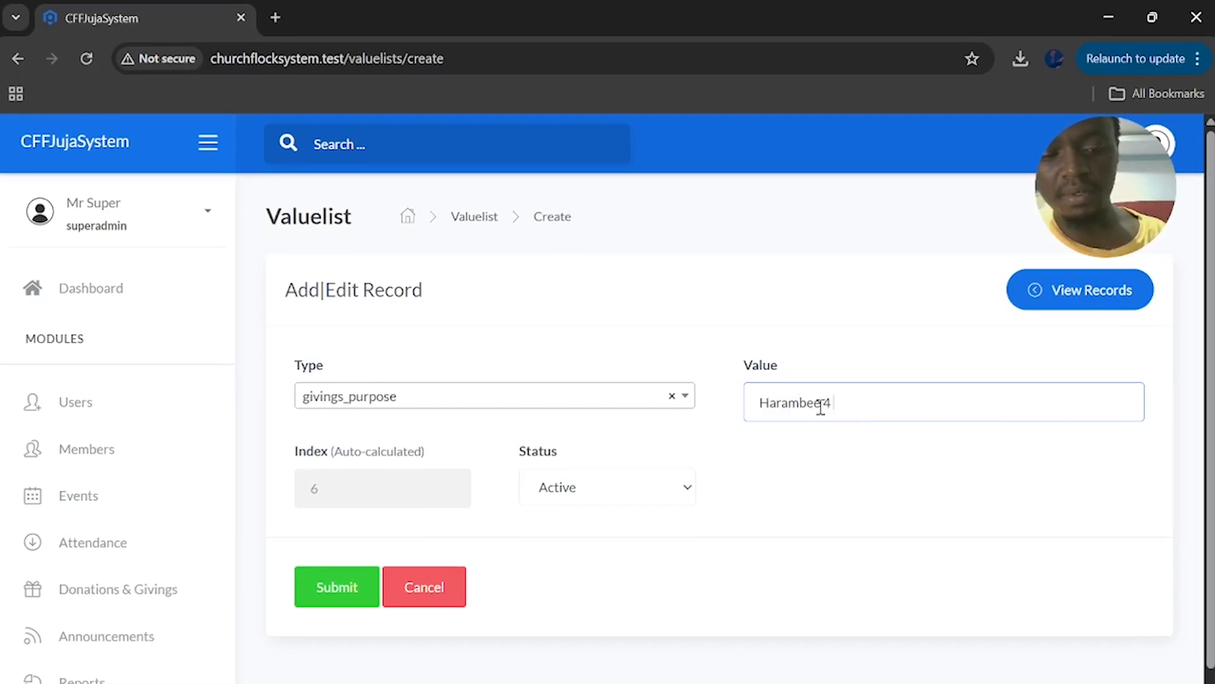
{"action": "type", "text": "arish"}
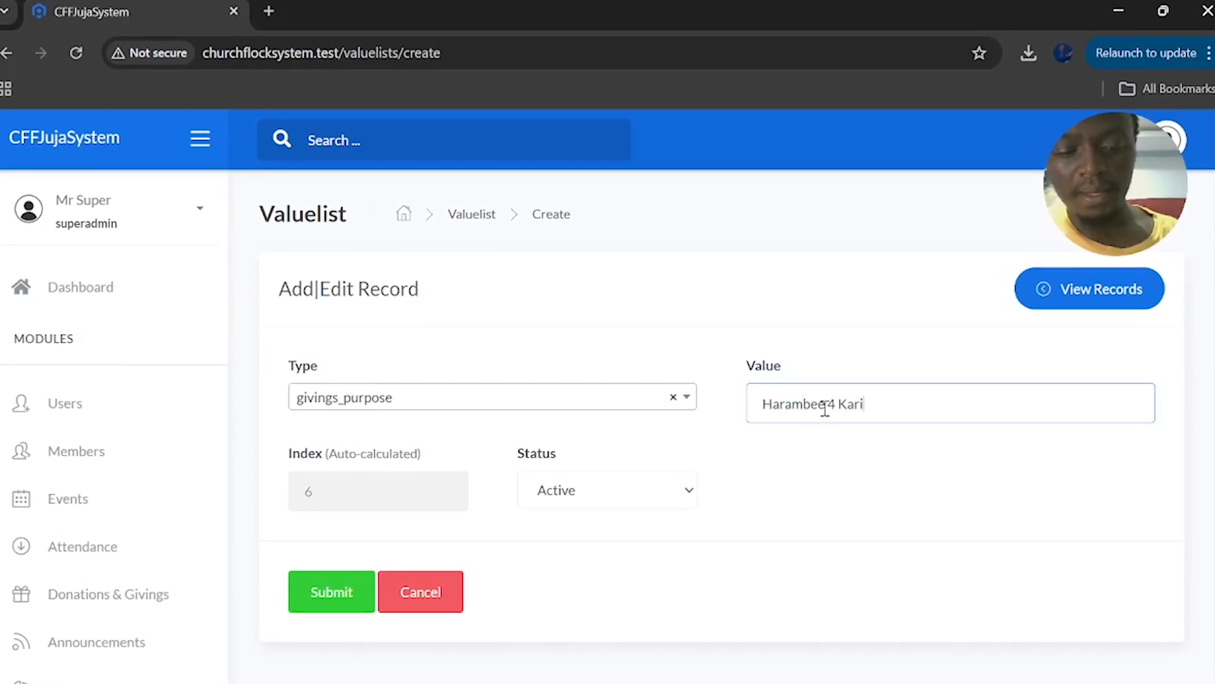
{"action": "type", "text": " Degree"}
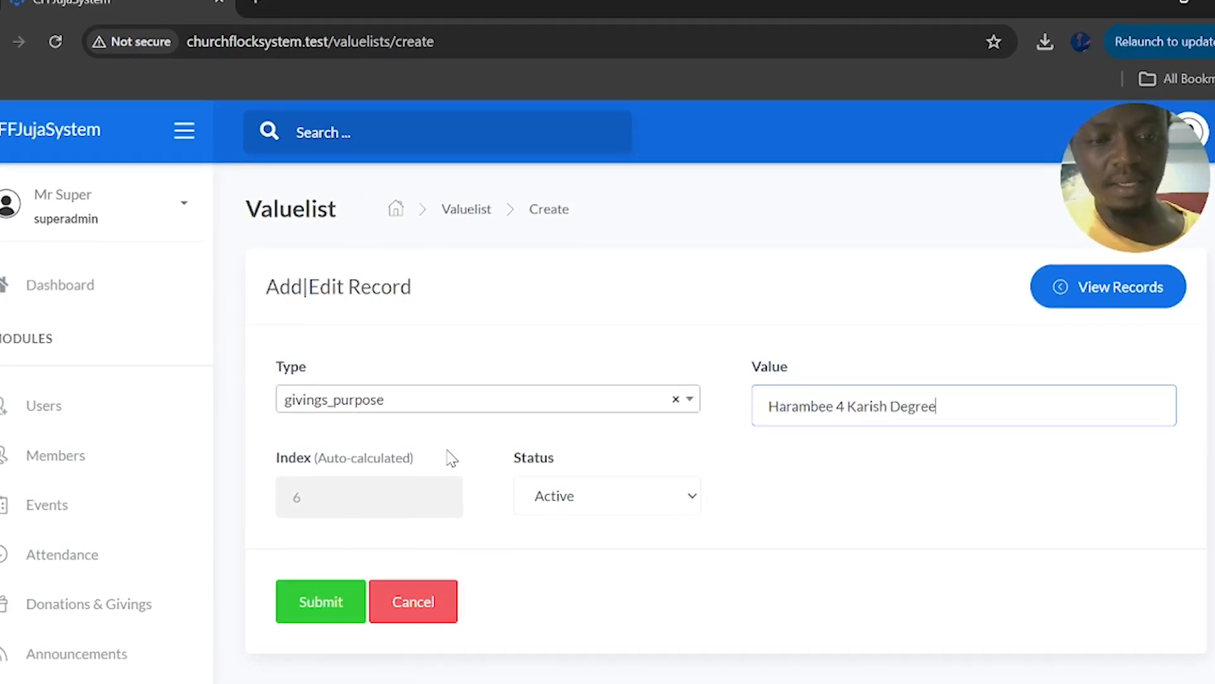
{"action": "left_click", "coordinate": [319, 604]}
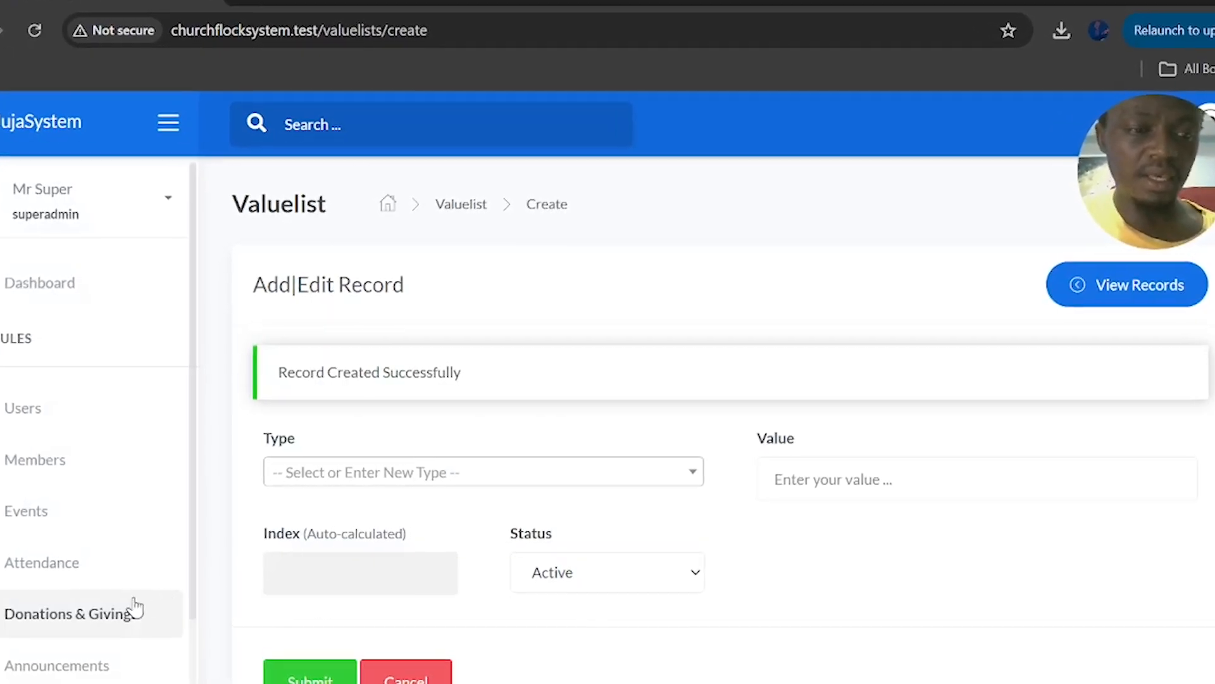
{"action": "scroll", "coordinate": [133, 602], "scroll_direction": "down", "scroll_amount": 2}
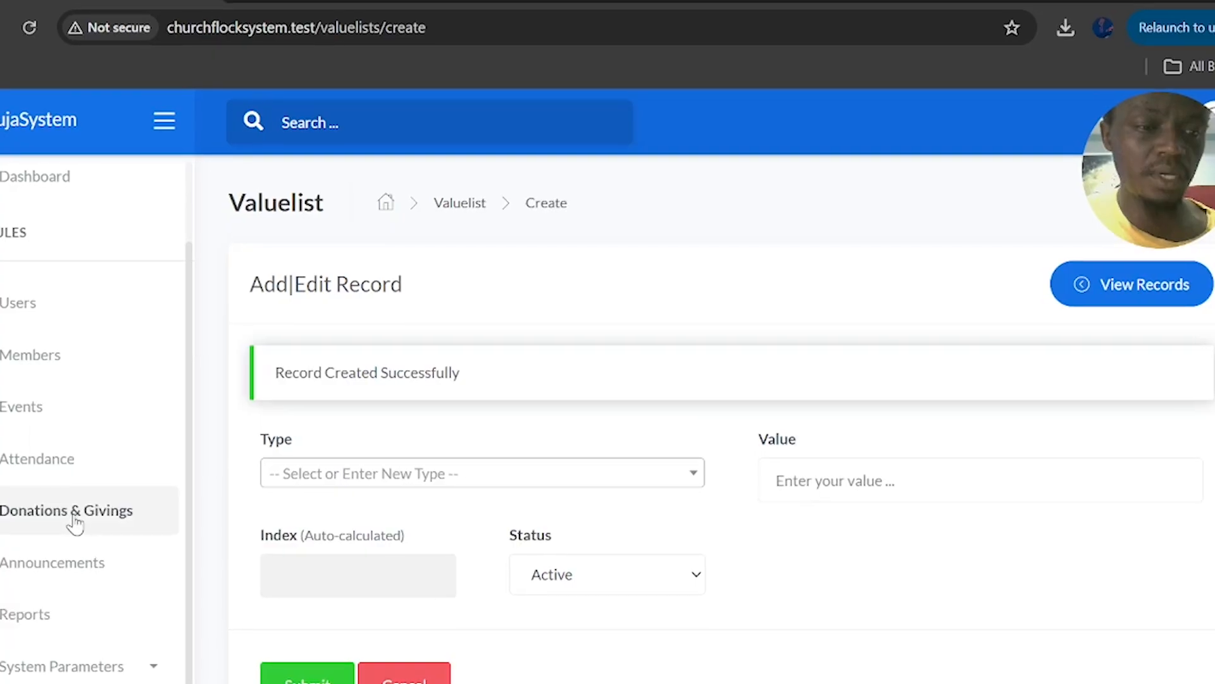
Start a new donation and check that the Purpose dropdown includes the new entry
{"action": "left_click", "coordinate": [74, 521]}
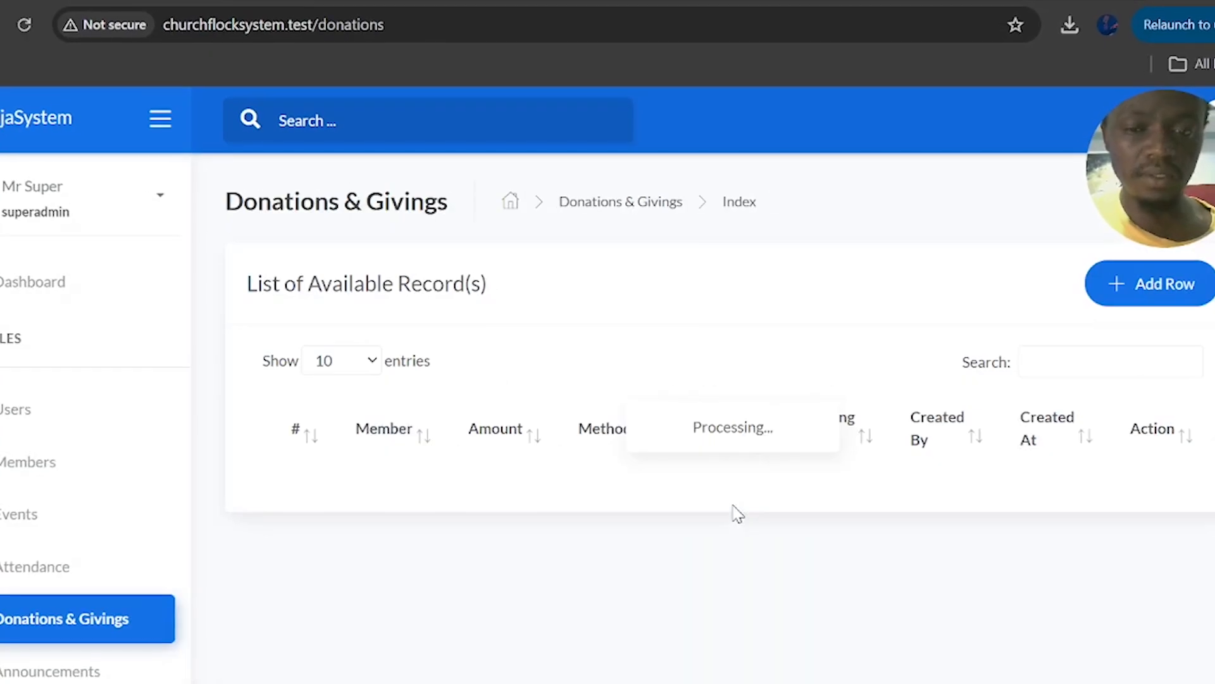
{"action": "left_click", "coordinate": [1105, 296]}
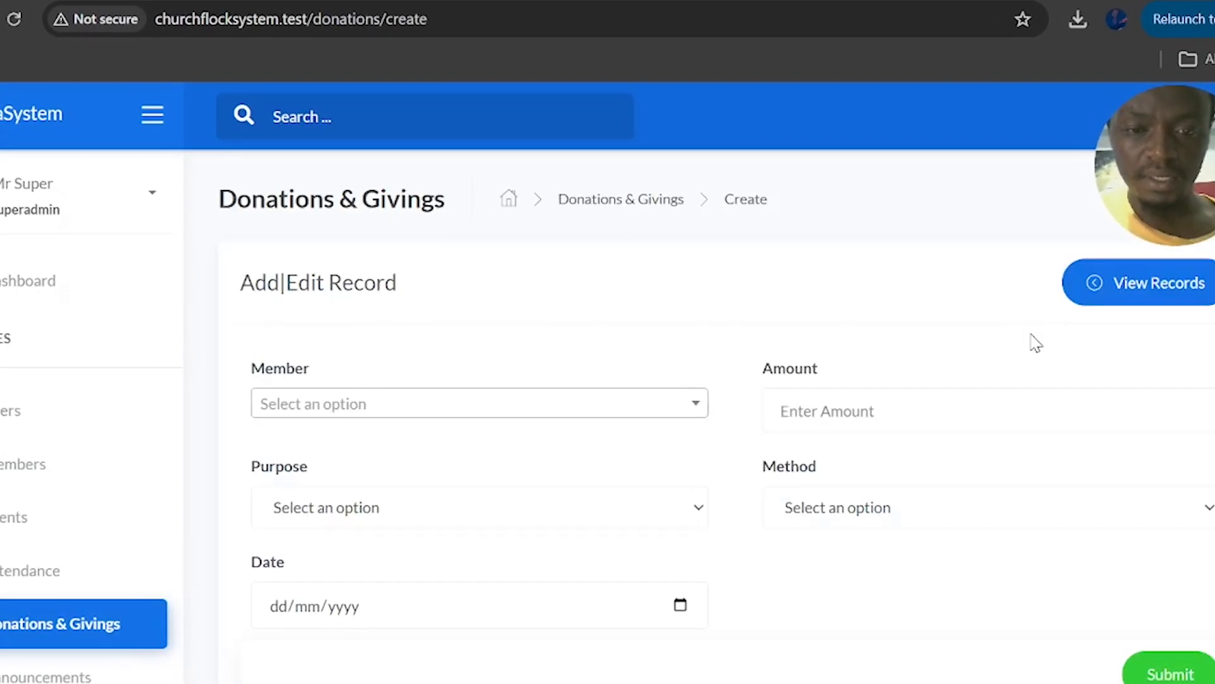
{"action": "left_click", "coordinate": [502, 513]}
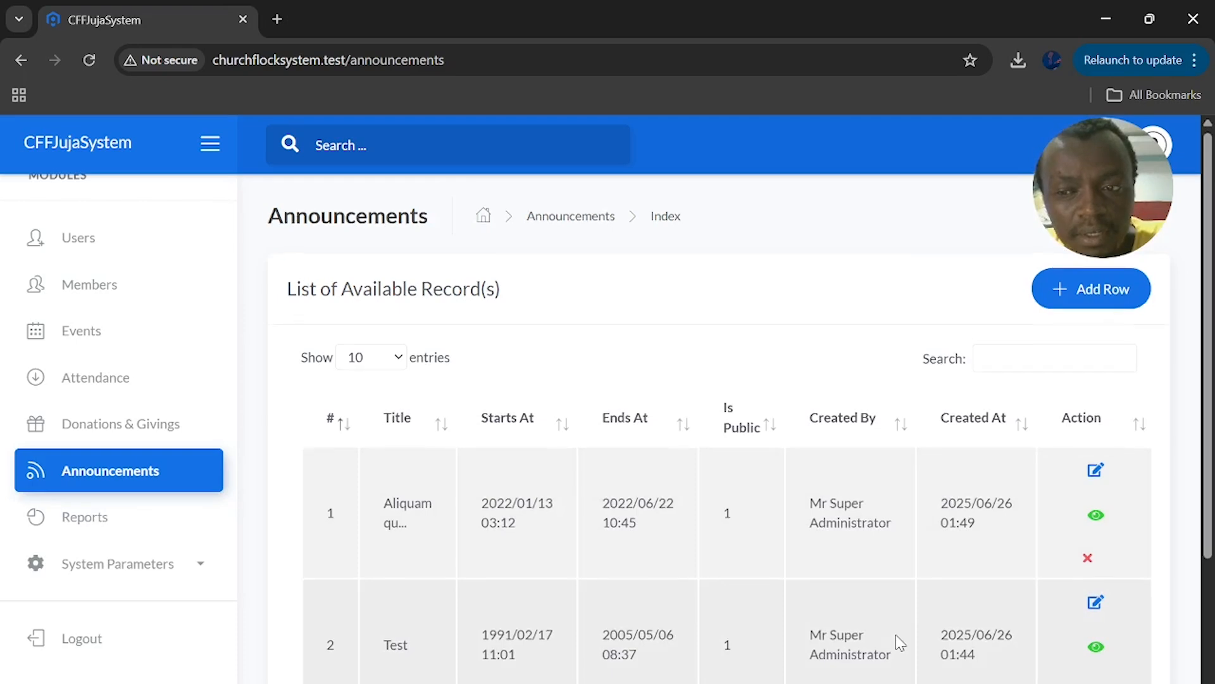
Scroll the Announcements list to review its two records, 'Aliquam qu...' and 'Test'
{"action": "scroll", "coordinate": [895, 634], "scroll_direction": "down", "scroll_amount": 3}
{"action": "scroll", "coordinate": [900, 642], "scroll_direction": "up", "scroll_amount": 3}
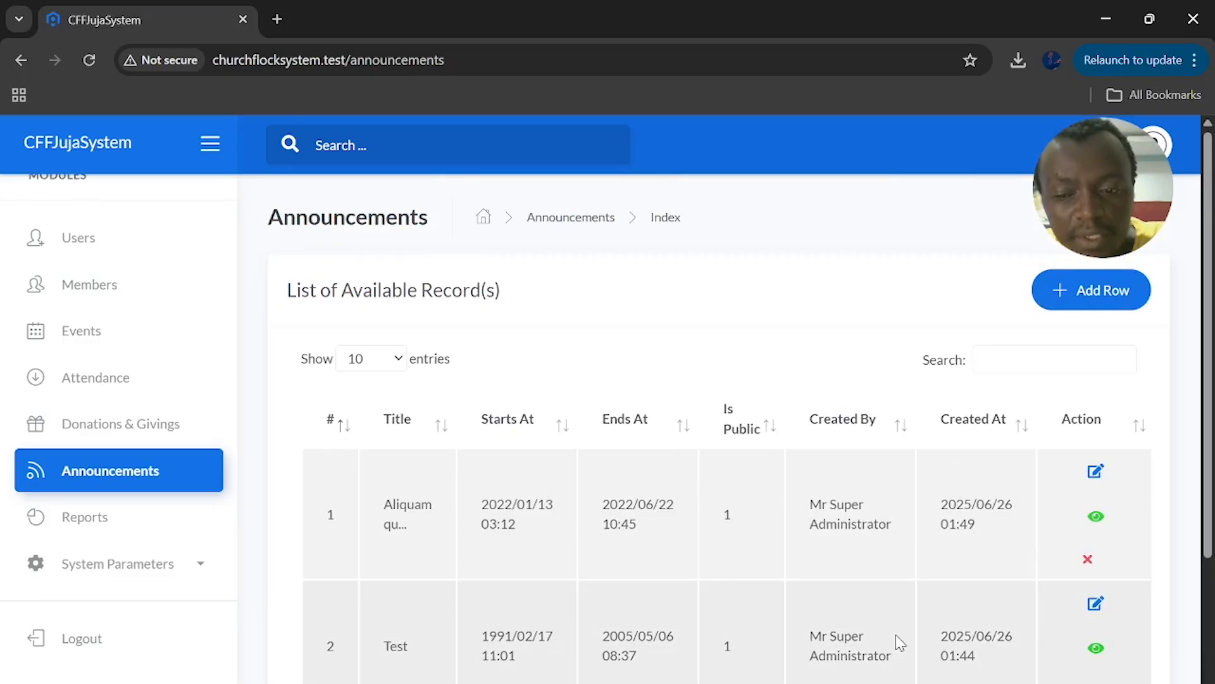
{"action": "scroll", "coordinate": [895, 634], "scroll_direction": "down", "scroll_amount": 3}
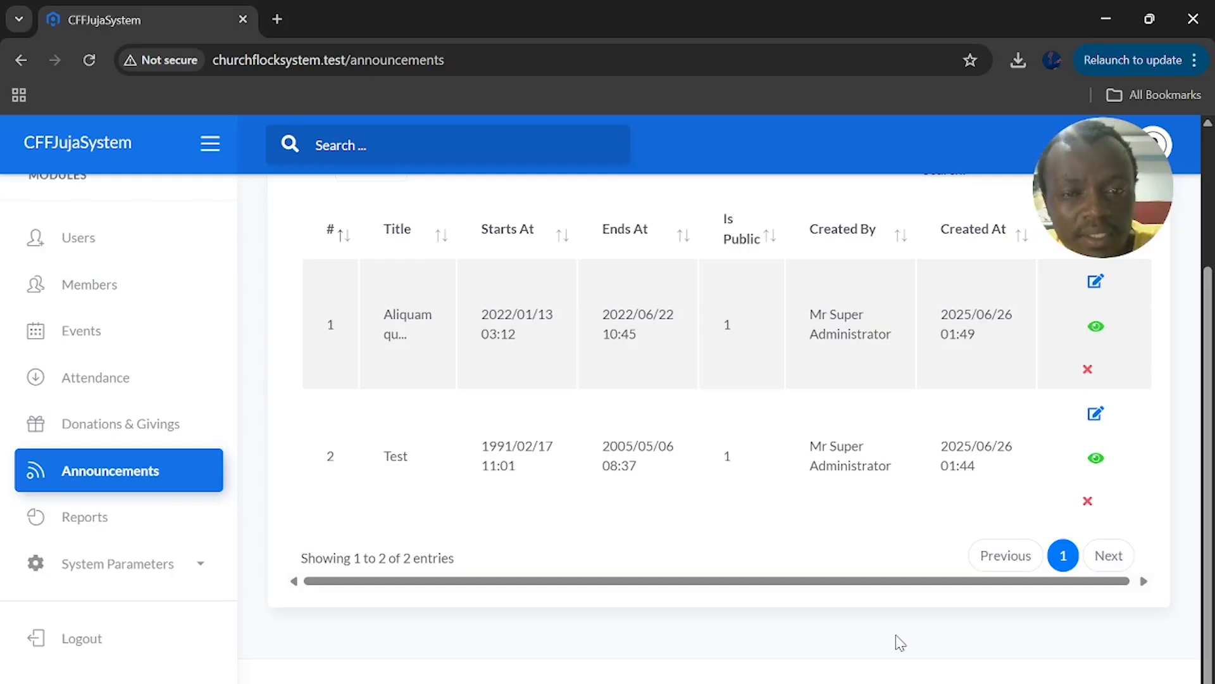
{"action": "scroll", "coordinate": [900, 642], "scroll_direction": "up", "scroll_amount": 3}
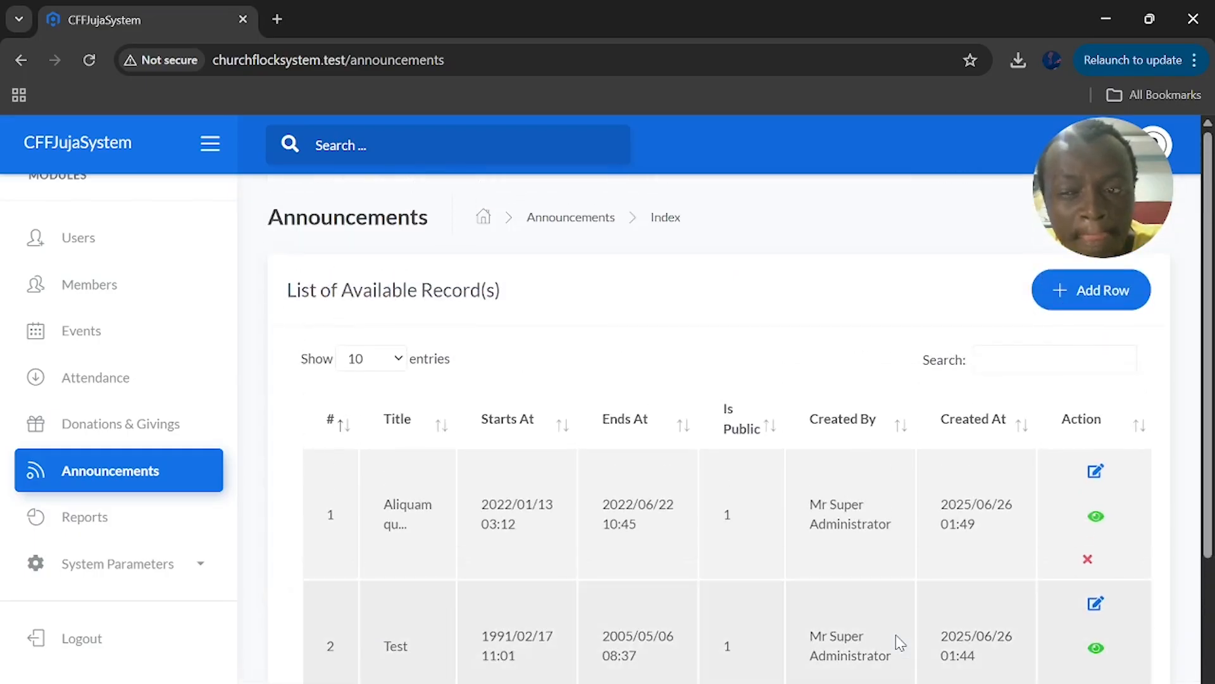
Start a new announcement titled 'To break fasting after 4 days', running 09/03/2026 to 10/03/2026
{"action": "left_click", "coordinate": [1079, 290]}
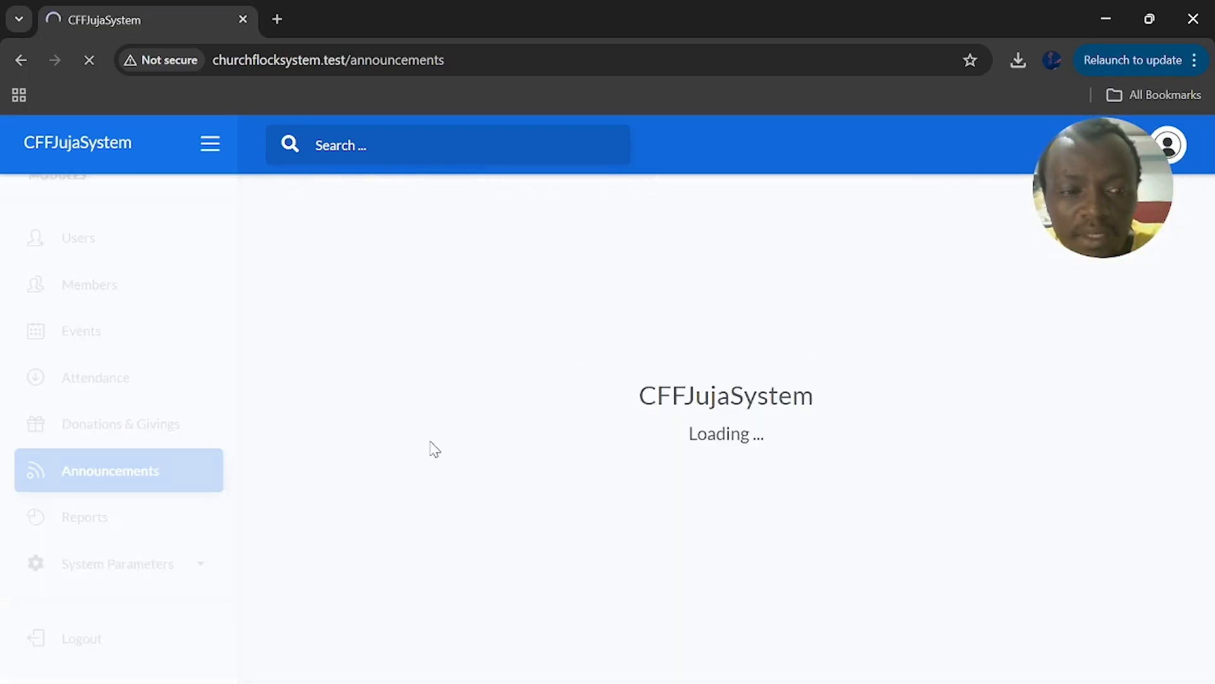
{"action": "left_click", "coordinate": [418, 385]}
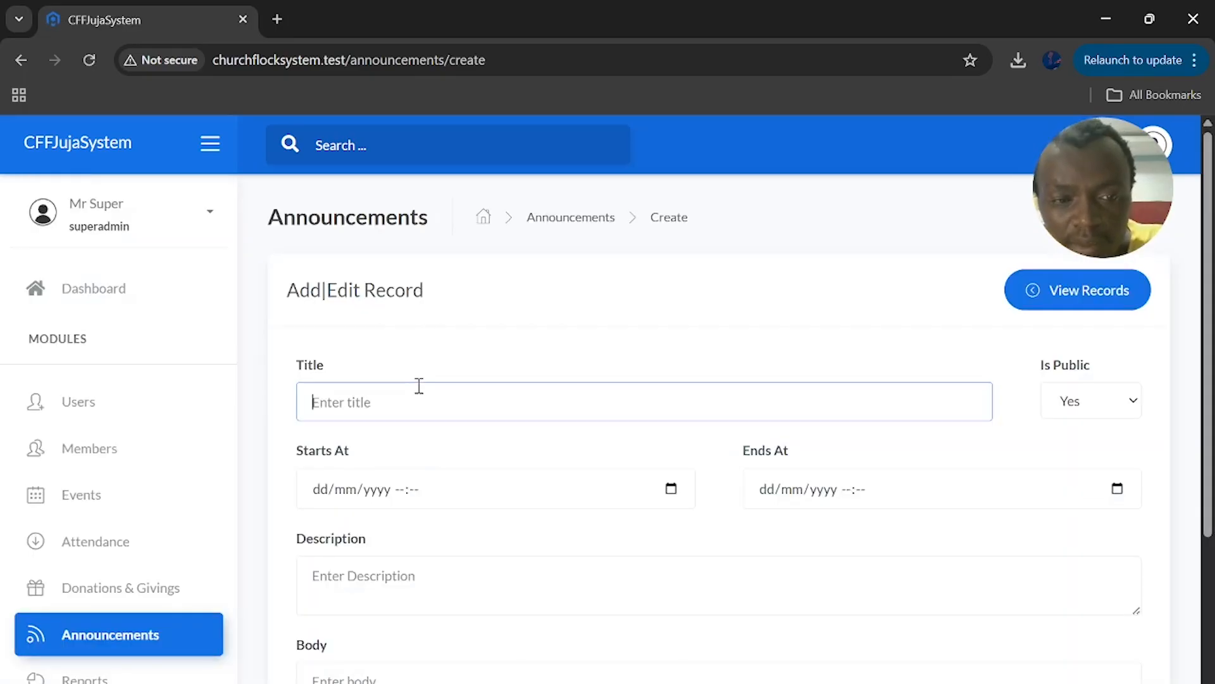
{"action": "type", "text": "To break fasting"}
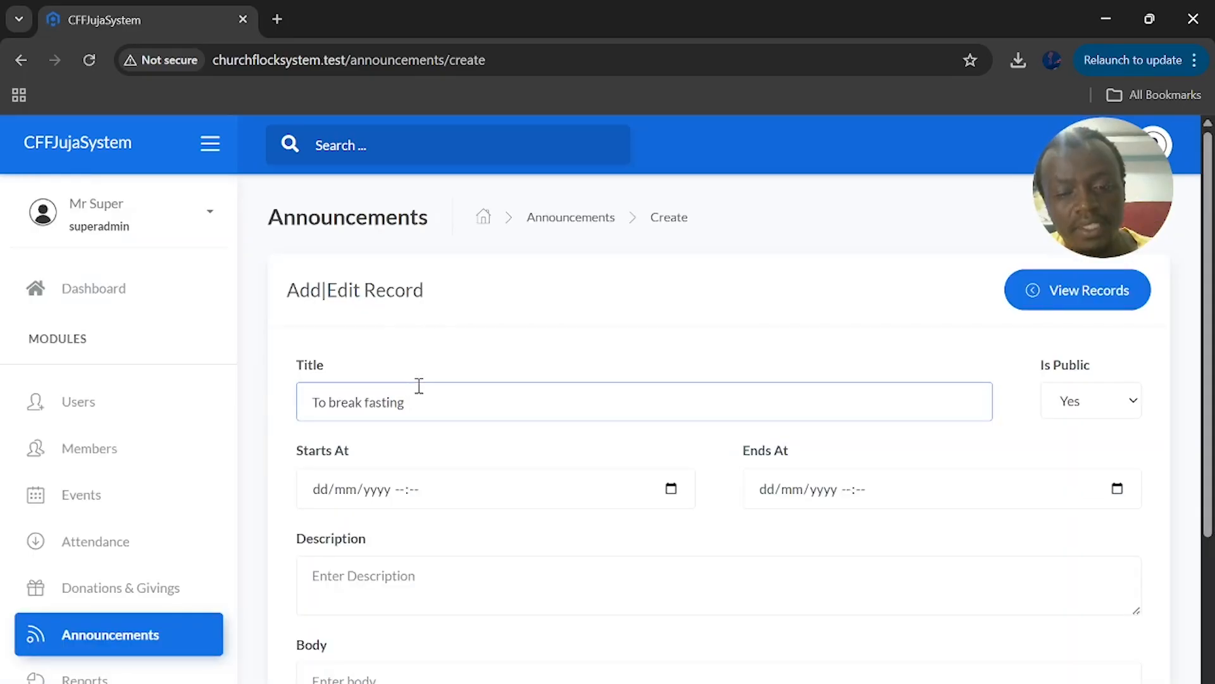
{"action": "type", "text": "after"}
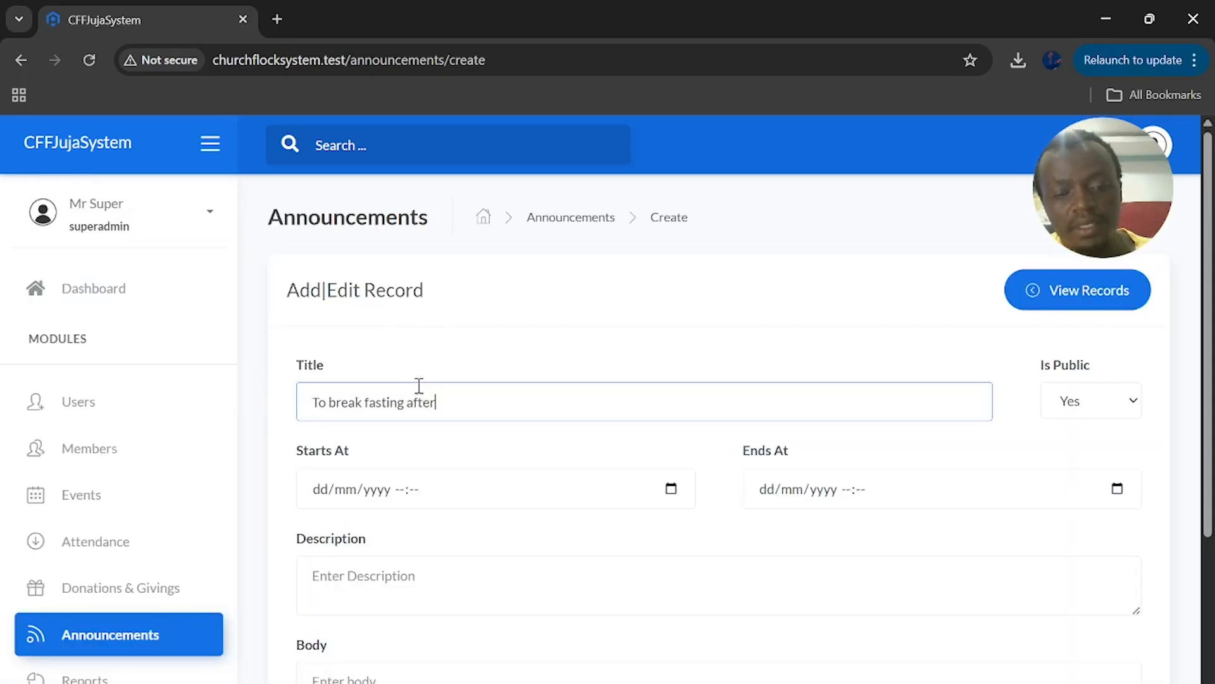
{"action": "type", "text": " 4 days"}
{"action": "left_click", "coordinate": [671, 489]}
{"action": "left_click", "coordinate": [478, 451]}
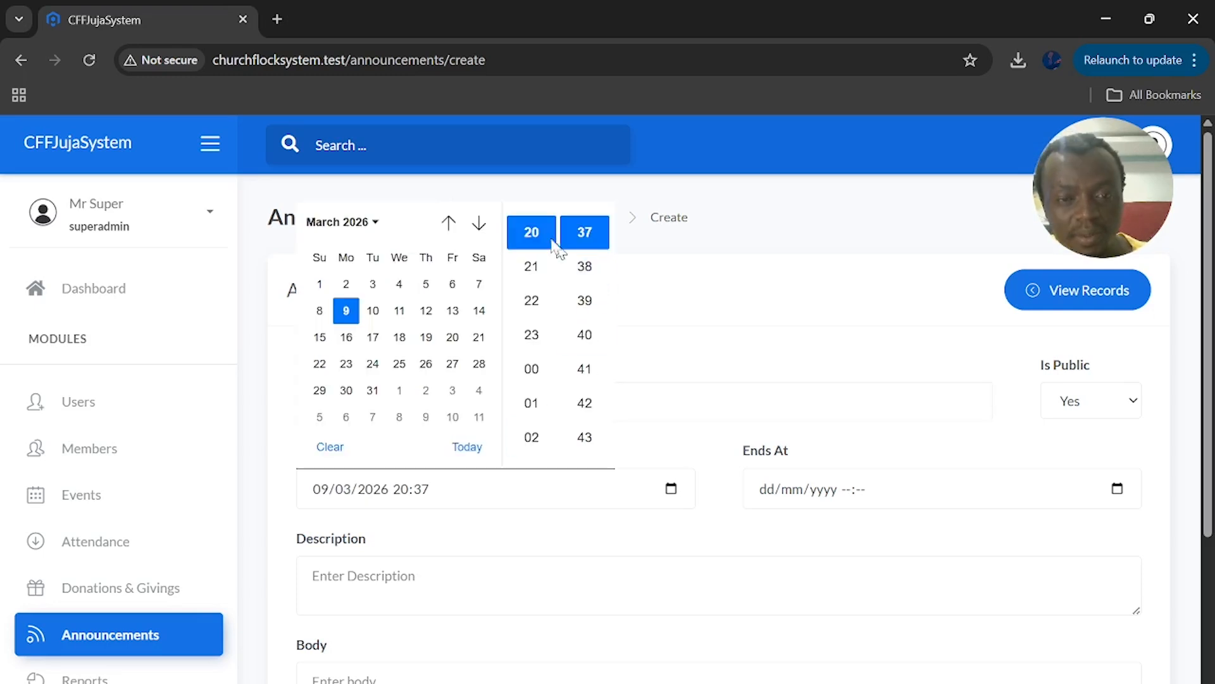
{"action": "left_click", "coordinate": [788, 506]}
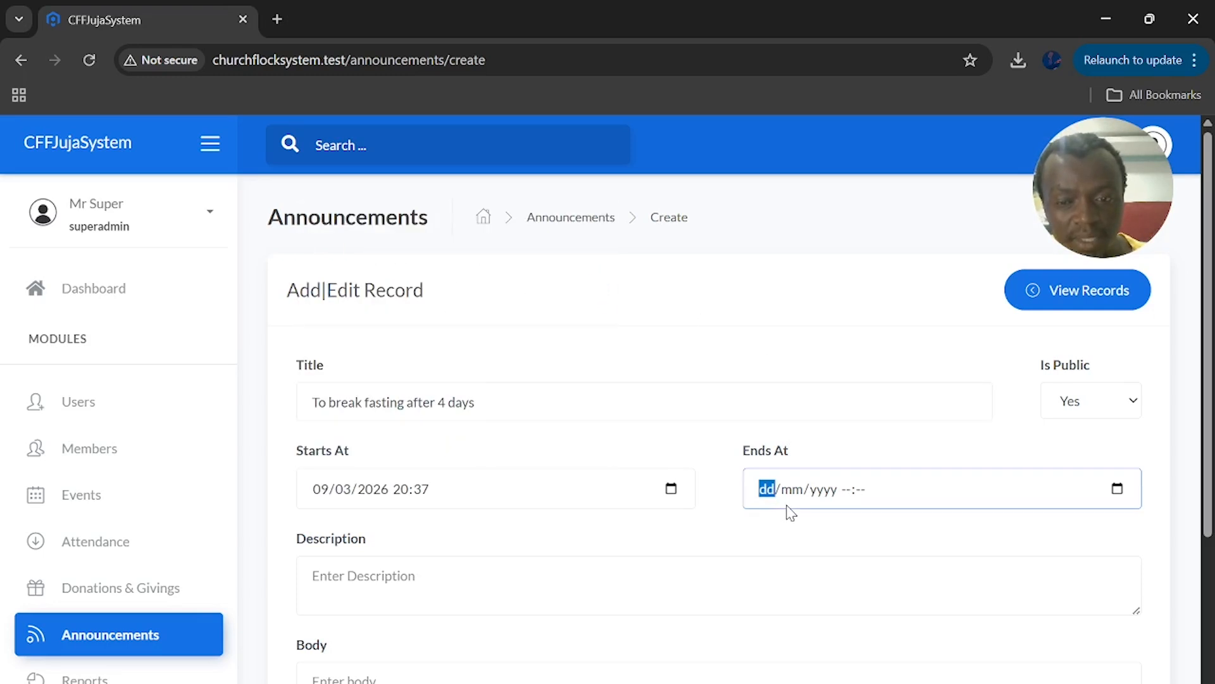
{"action": "left_click", "coordinate": [1118, 486]}
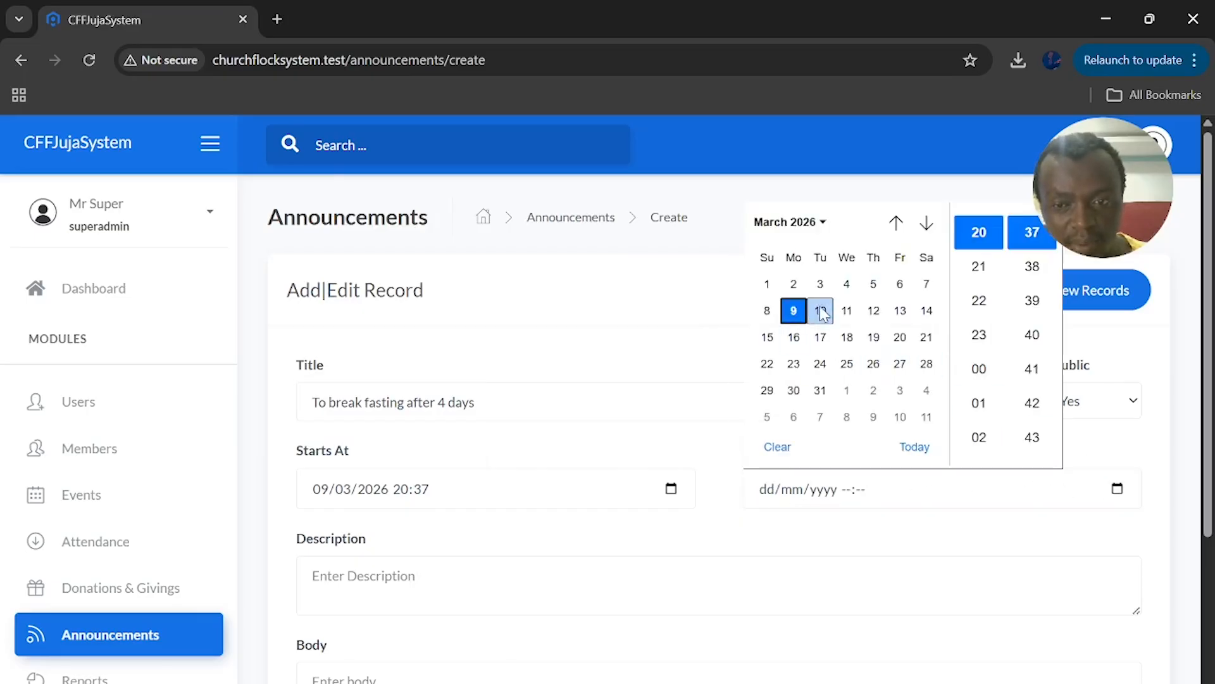
{"action": "left_click", "coordinate": [822, 312]}
{"action": "left_click", "coordinate": [935, 527]}
Add description 'For the pastor to be blessed with a vehicle' and body 'Fe', then submit
{"action": "scroll", "coordinate": [371, 495], "scroll_direction": "down", "scroll_amount": 1}
{"action": "left_click", "coordinate": [373, 495]}
{"action": "type", "text": "For the pastor to be"}
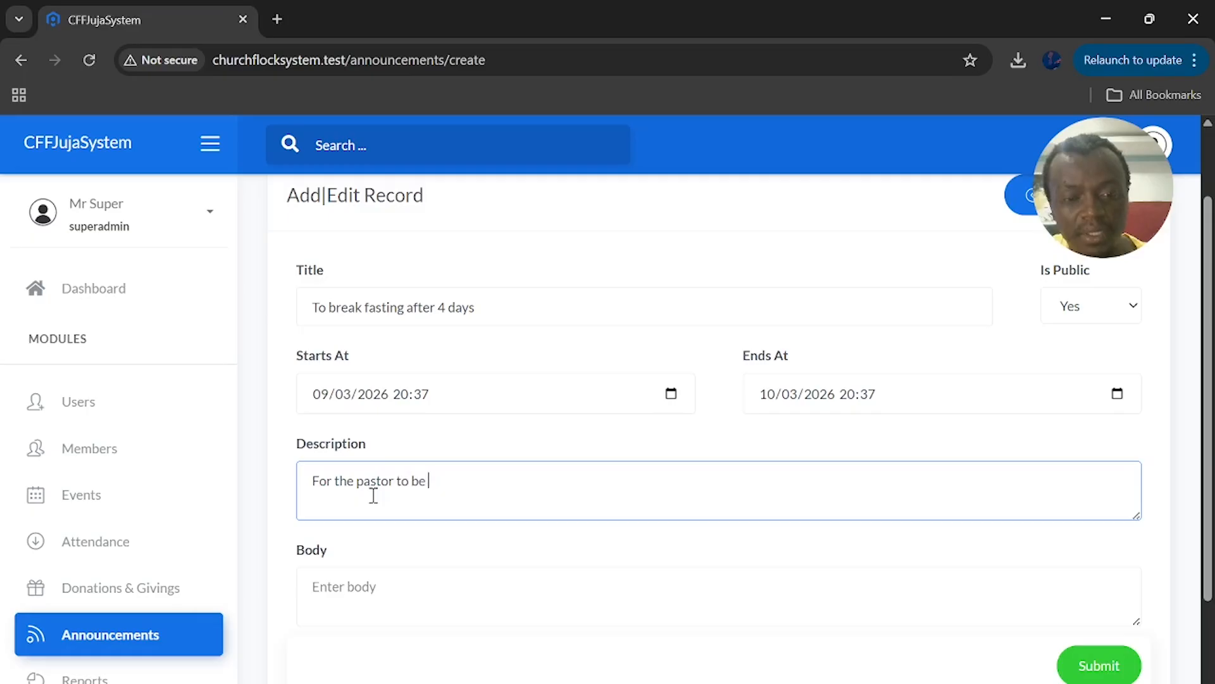
{"action": "type", "text": " blessed with a vehicle"}
{"action": "scroll", "coordinate": [373, 495], "scroll_direction": "down", "scroll_amount": 2}
{"action": "left_click", "coordinate": [392, 454]}
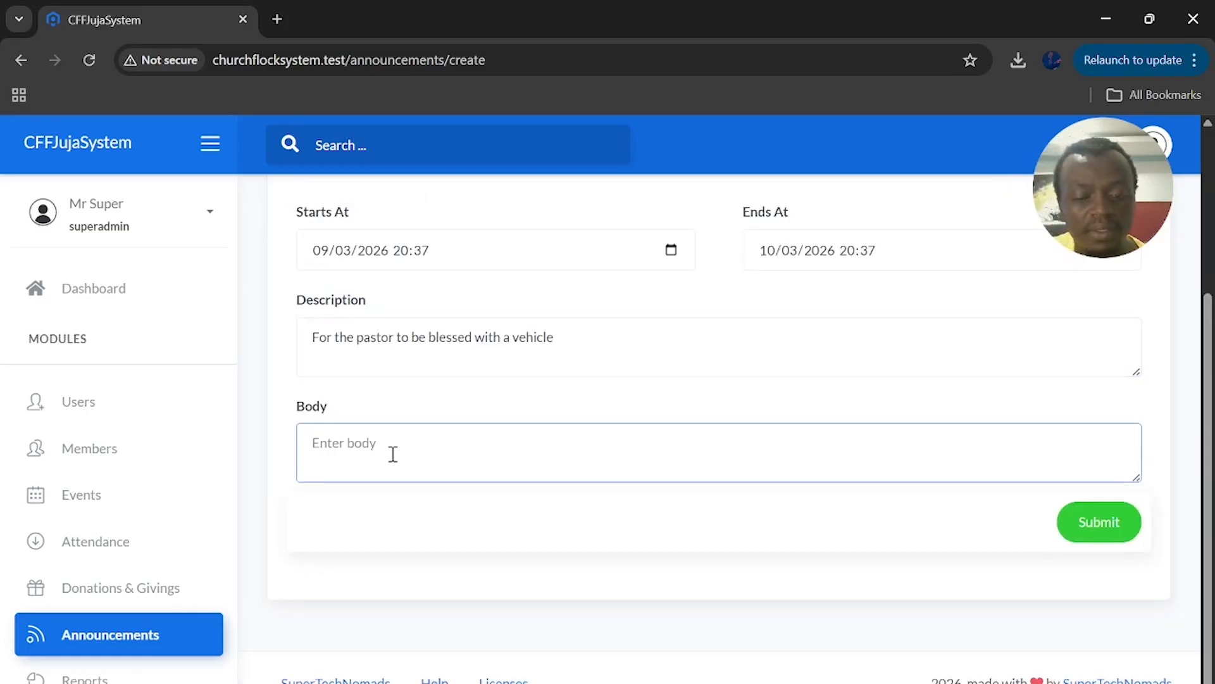
{"action": "type", "text": "Fello"}
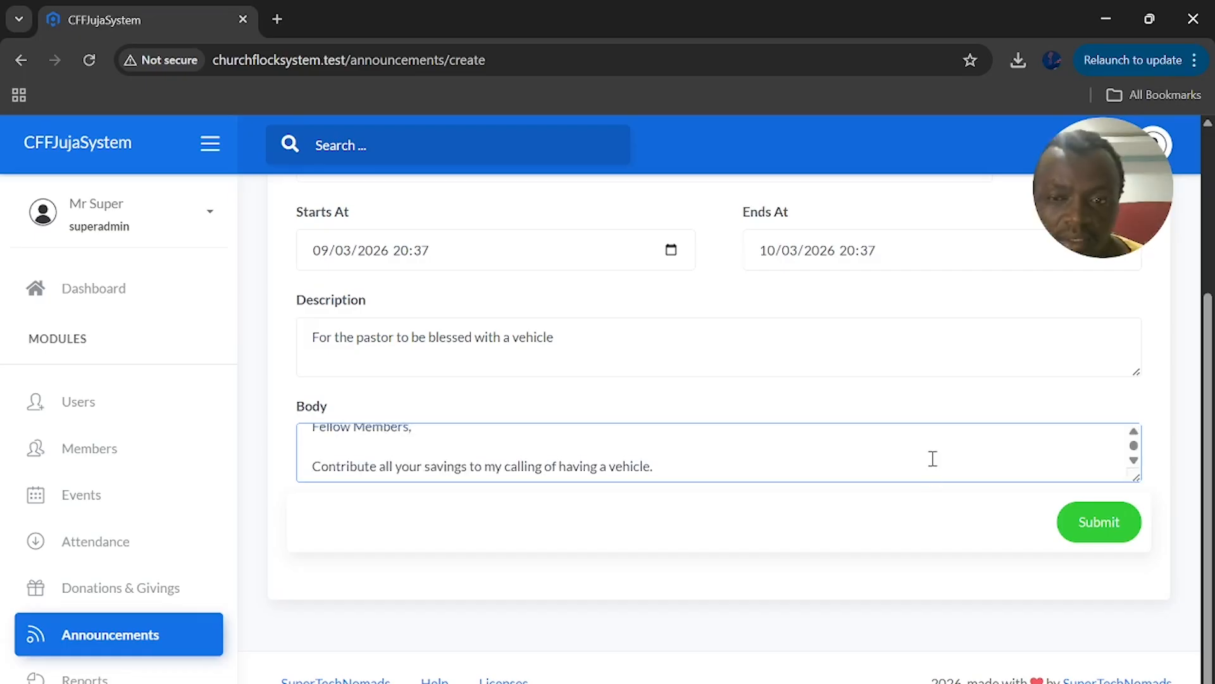
{"action": "scroll", "coordinate": [933, 459], "scroll_direction": "up", "scroll_amount": 1}
{"action": "scroll", "coordinate": [888, 358], "scroll_direction": "up", "scroll_amount": 3}
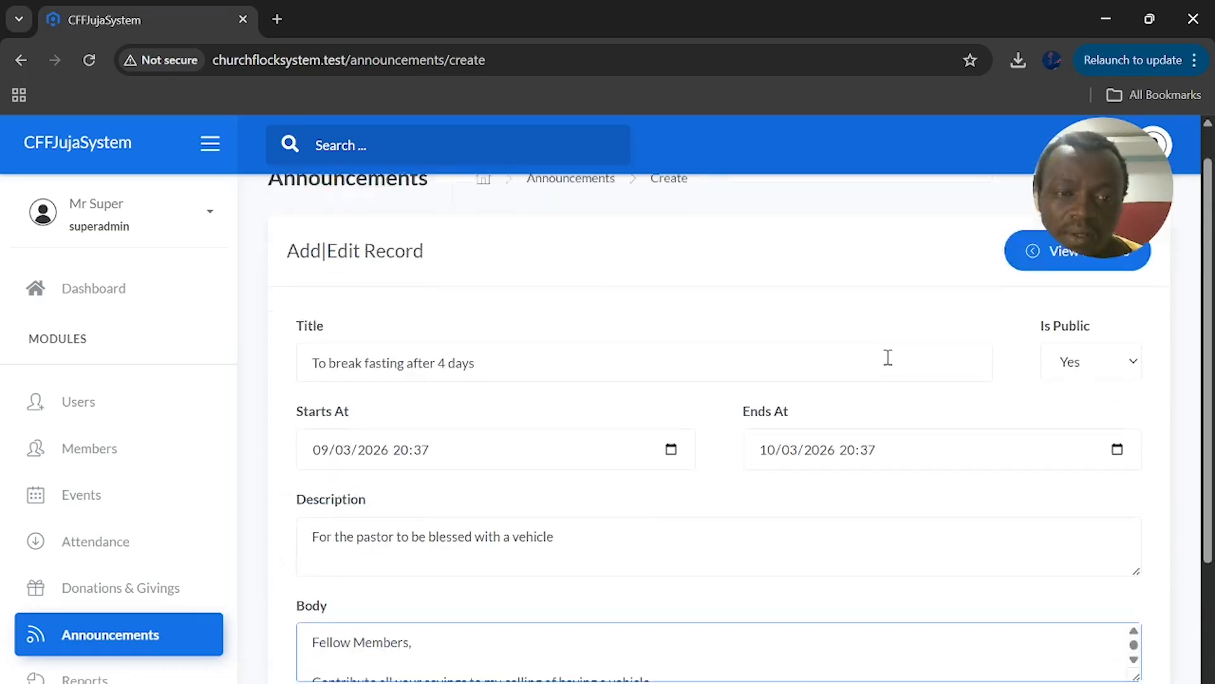
{"action": "scroll", "coordinate": [888, 358], "scroll_direction": "down", "scroll_amount": 3}
{"action": "left_click", "coordinate": [1099, 524]}
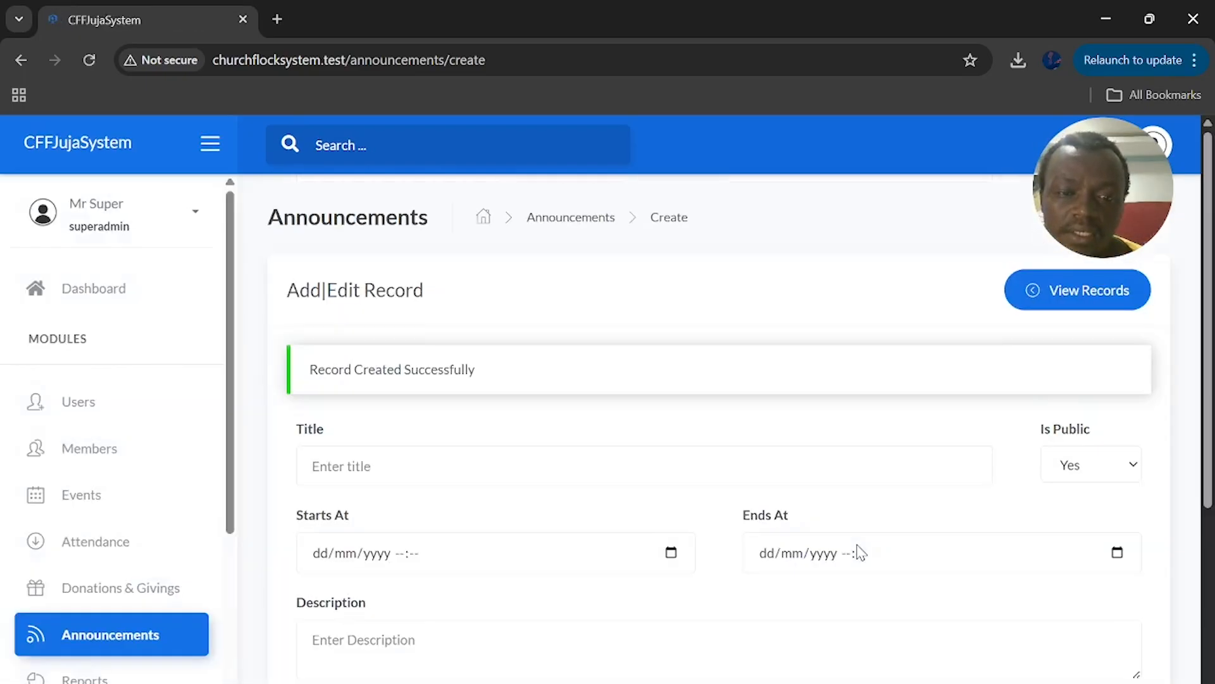
From View Records, open row 1's details for 'To break fasting after 4 days'
{"action": "left_click", "coordinate": [1077, 302]}
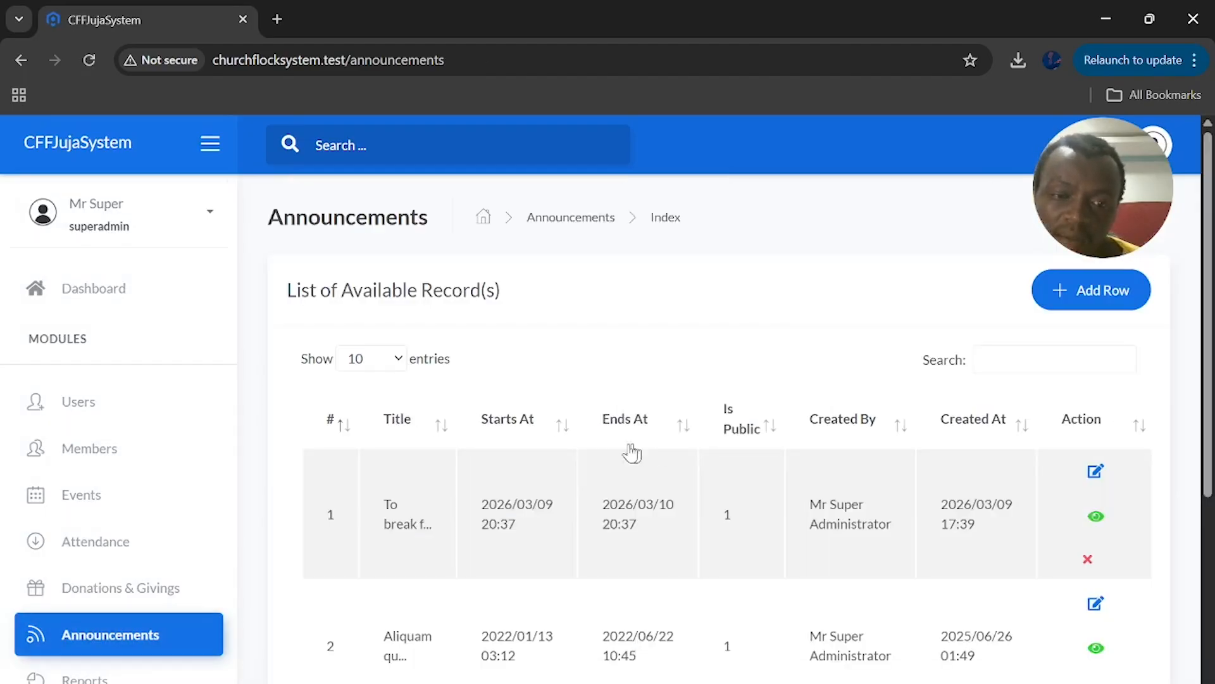
{"action": "scroll", "coordinate": [629, 450], "scroll_direction": "down", "scroll_amount": 4}
{"action": "scroll", "coordinate": [609, 461], "scroll_direction": "up", "scroll_amount": 3}
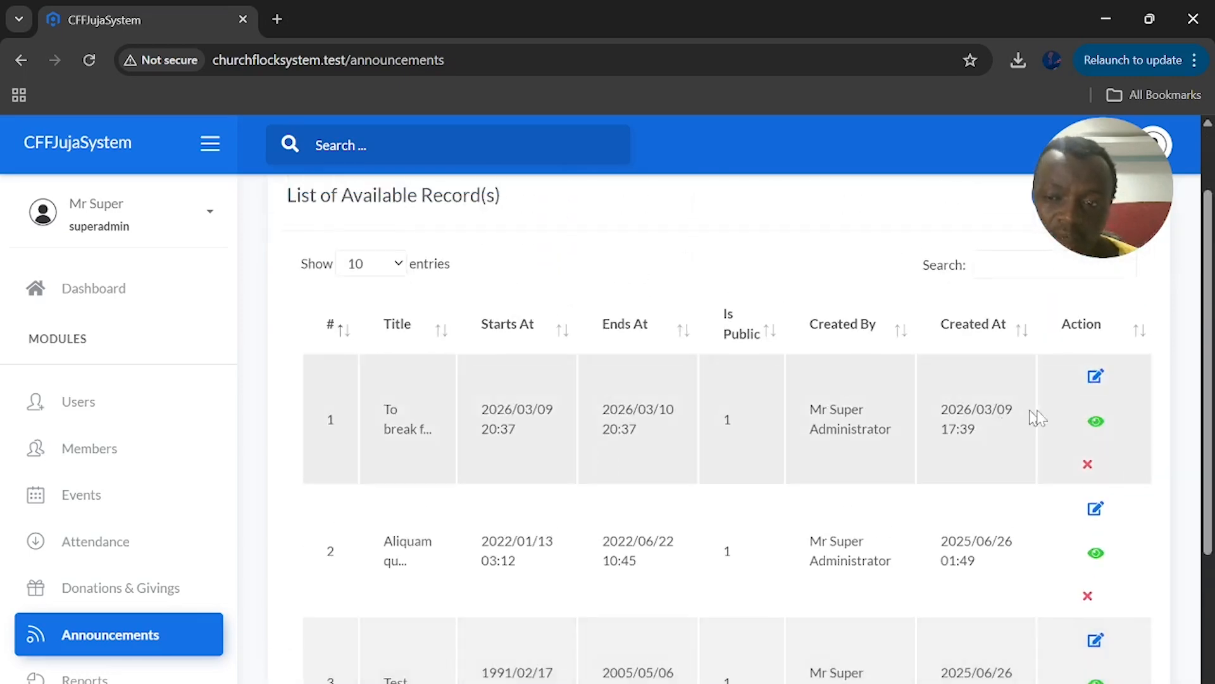
{"action": "left_click", "coordinate": [1096, 423]}
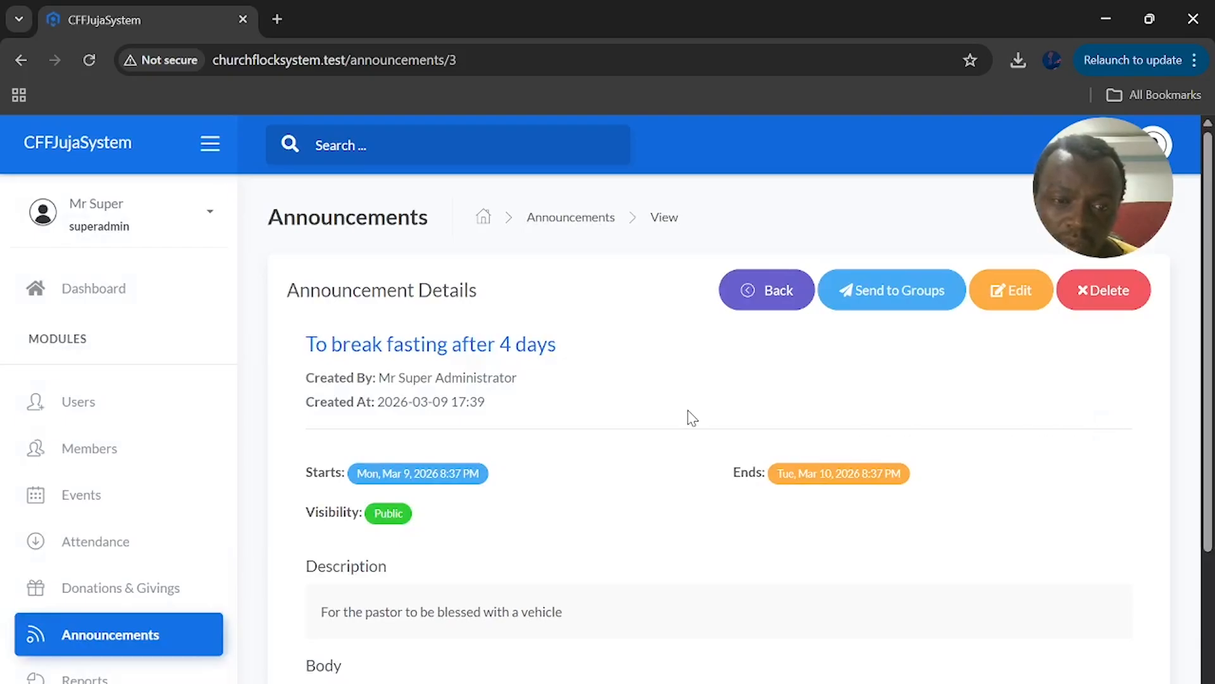
{"action": "scroll", "coordinate": [692, 418], "scroll_direction": "down", "scroll_amount": 3}
{"action": "scroll", "coordinate": [691, 418], "scroll_direction": "up", "scroll_amount": 3}
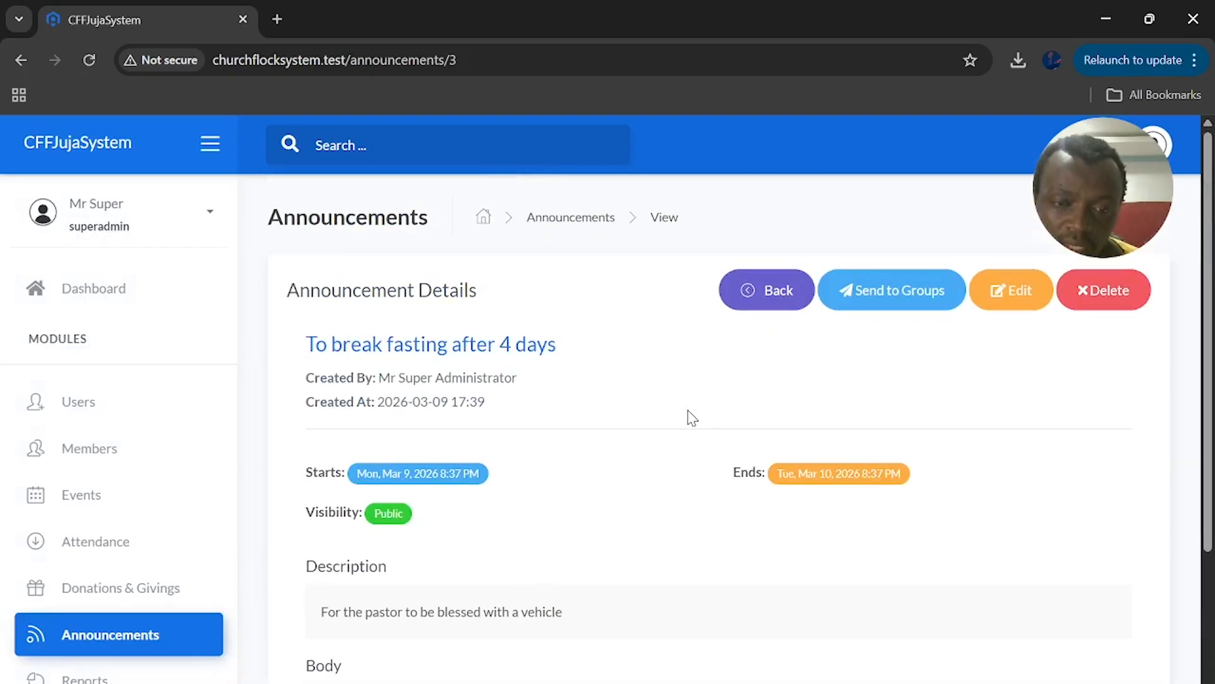
Send the fasting announcement to the Elders group with Email delivery ticked
{"action": "left_click", "coordinate": [869, 297]}
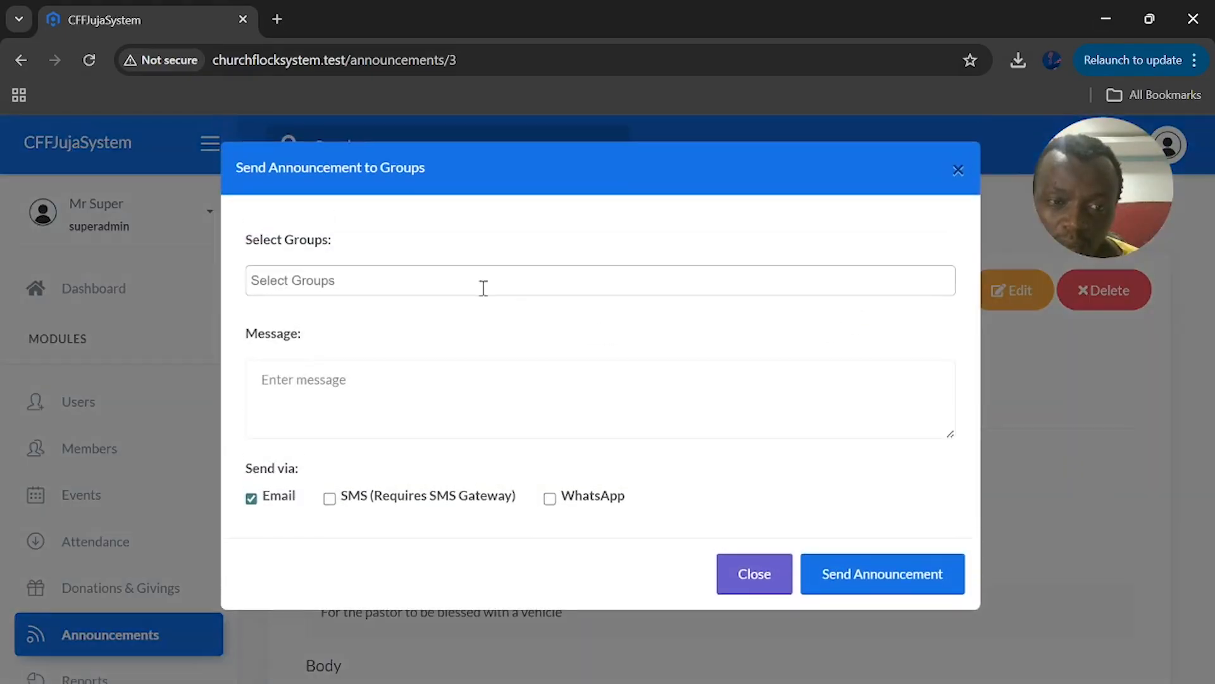
{"action": "left_click", "coordinate": [352, 283]}
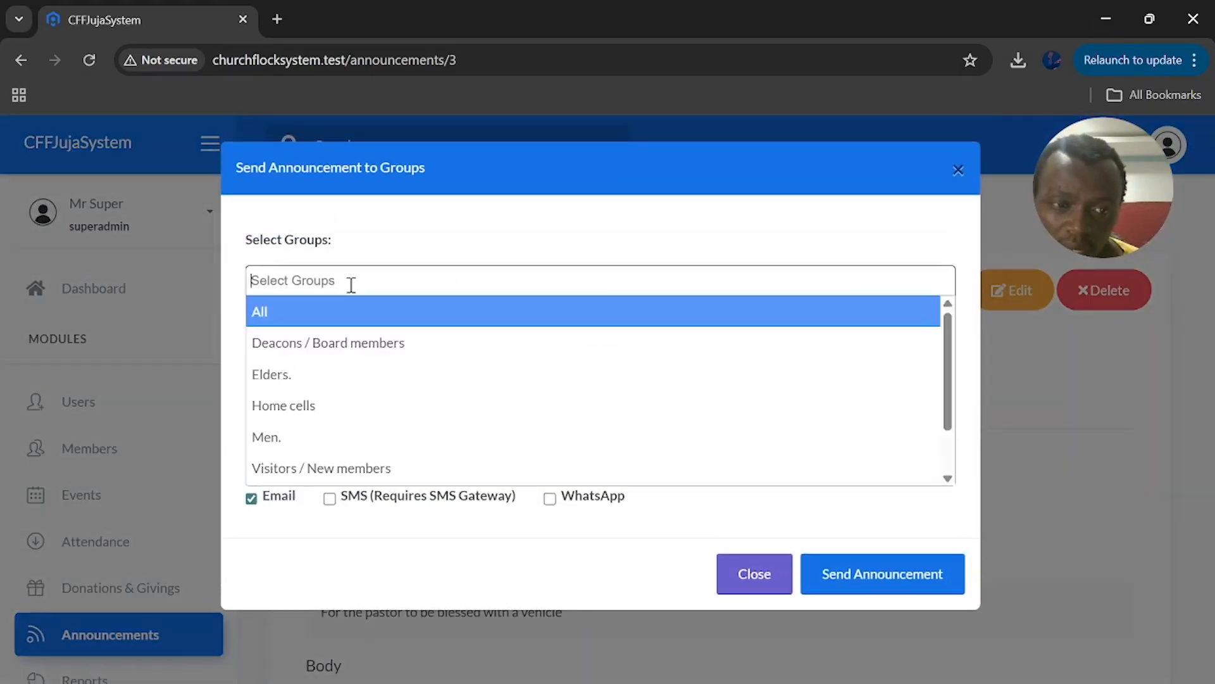
{"action": "left_click", "coordinate": [364, 374]}
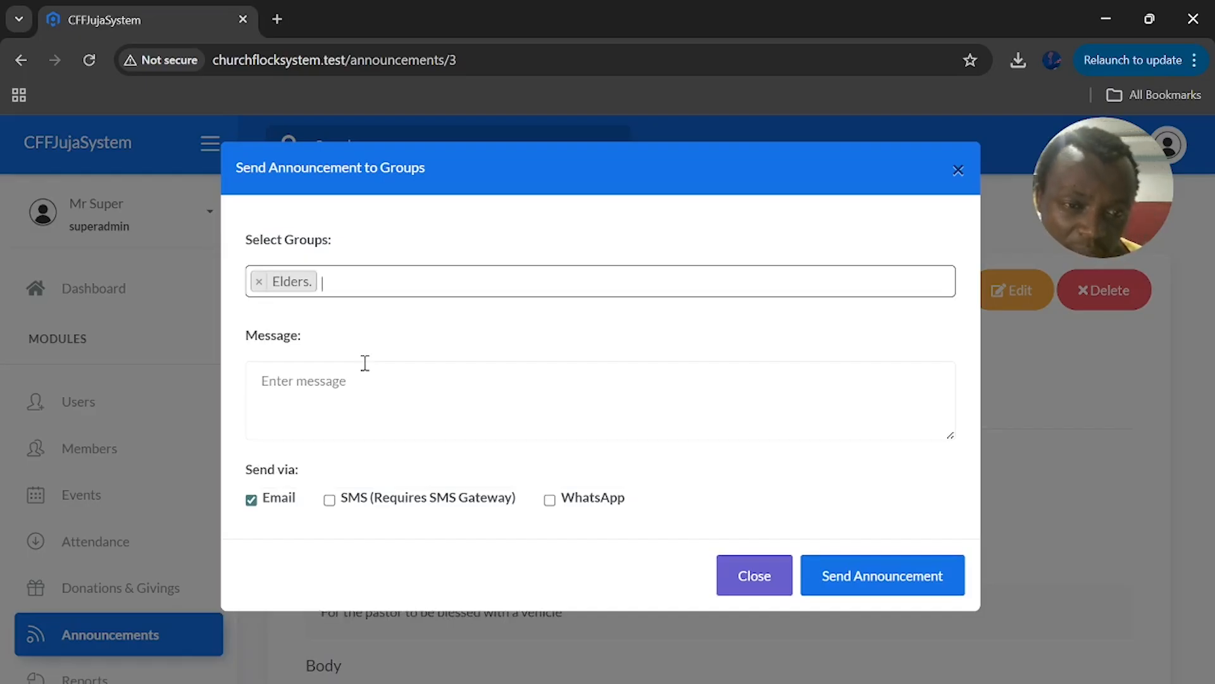
{"action": "left_click", "coordinate": [317, 402]}
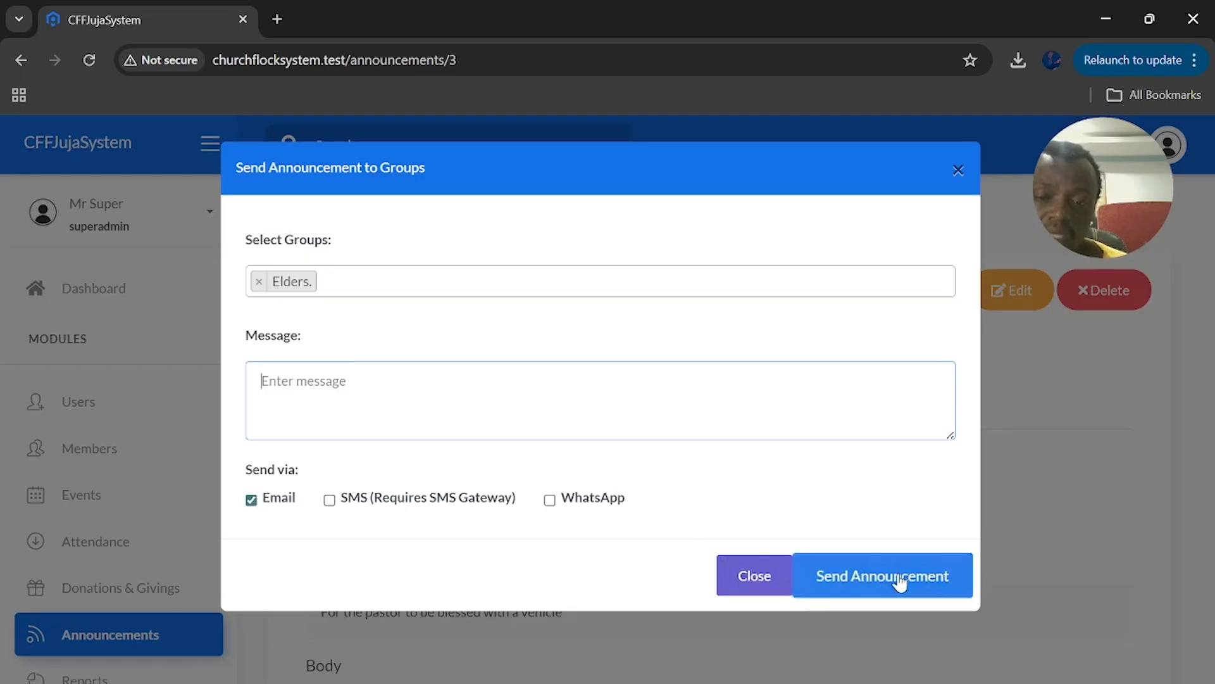
{"action": "left_click", "coordinate": [956, 174]}
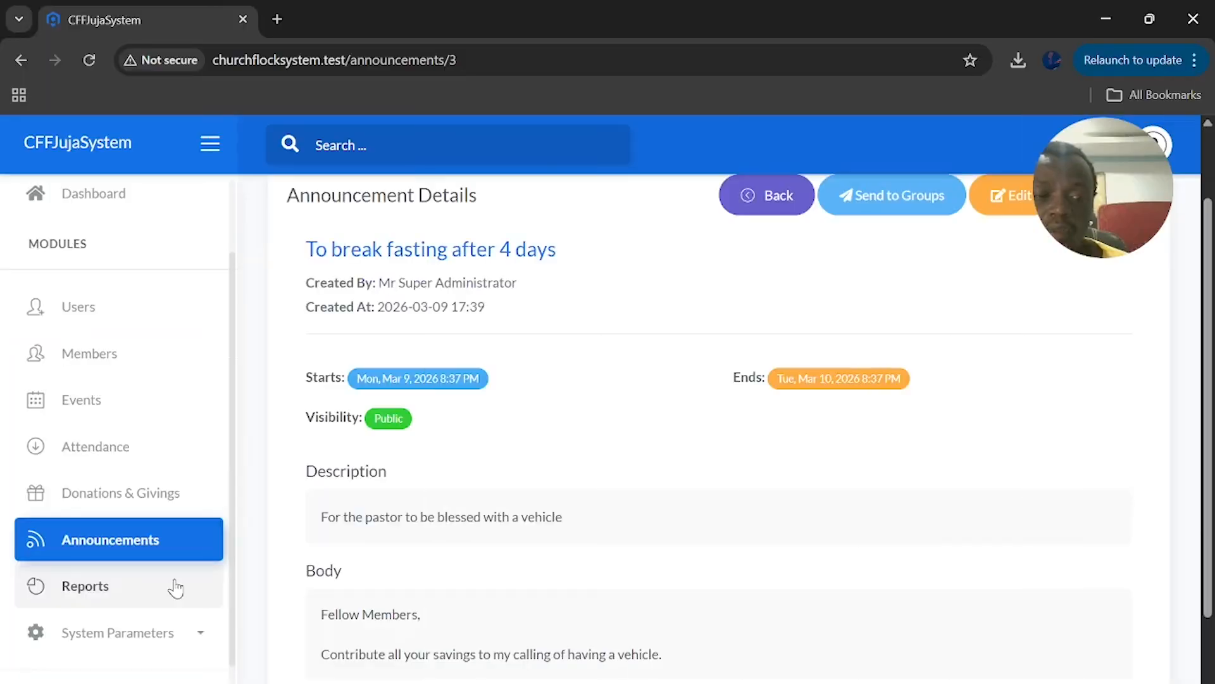
Go to Reports in the sidebar to bring up the Report Center dashboard
{"action": "left_click", "coordinate": [176, 587]}
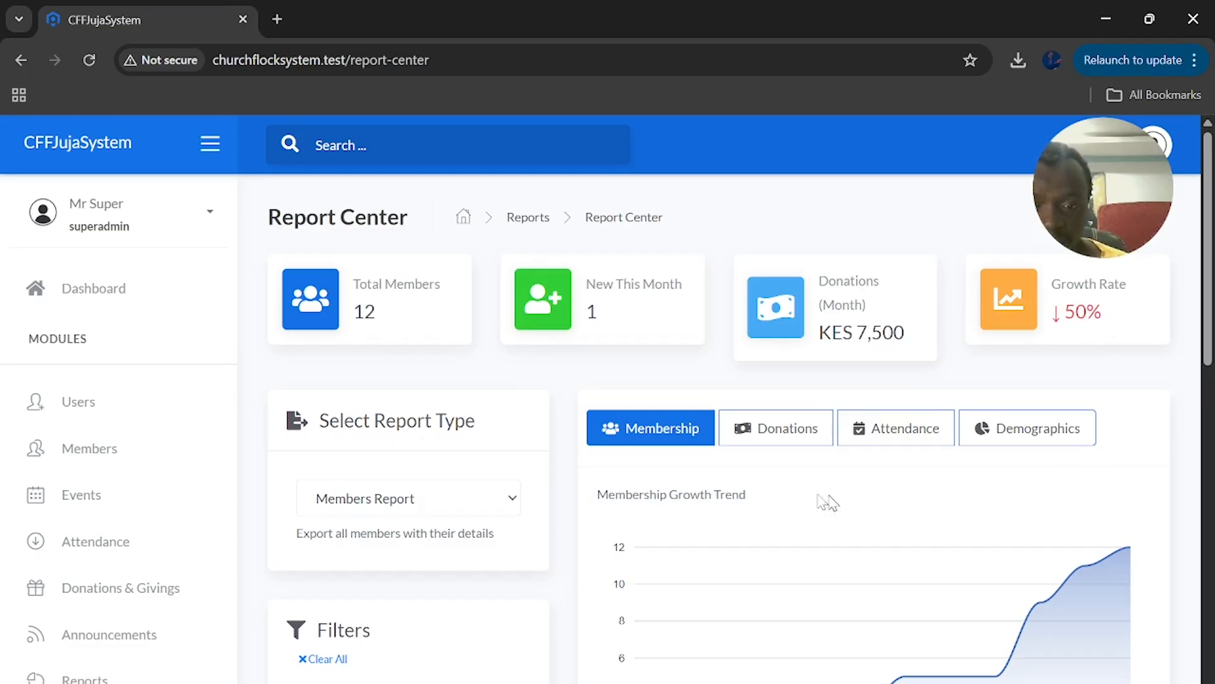
Choose Member Demographics as the report type and check the Filters panel
{"action": "scroll", "coordinate": [466, 485], "scroll_direction": "down", "scroll_amount": 3}
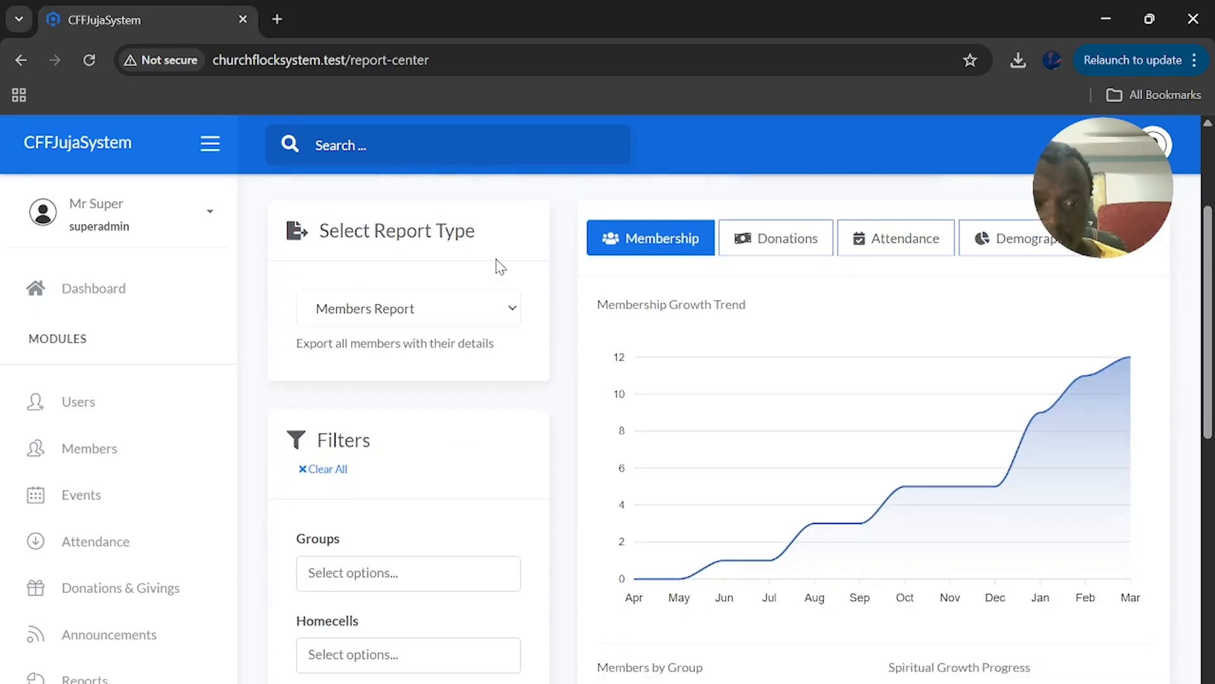
{"action": "left_click", "coordinate": [476, 313]}
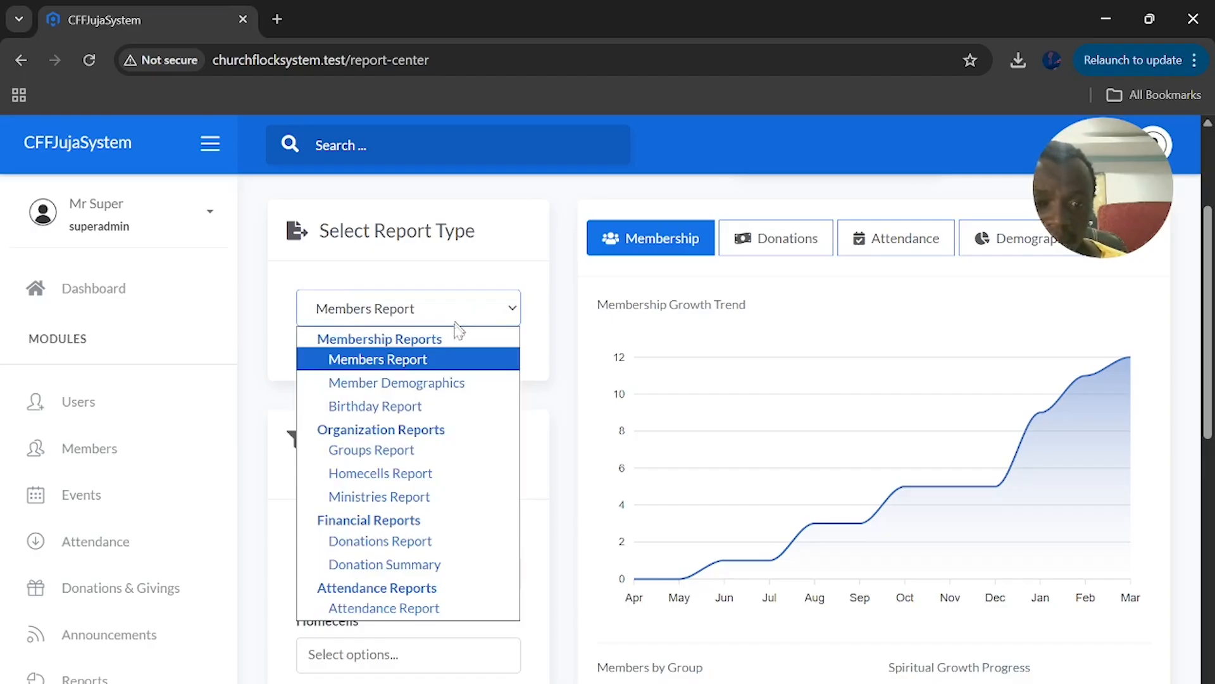
{"action": "left_click", "coordinate": [422, 384]}
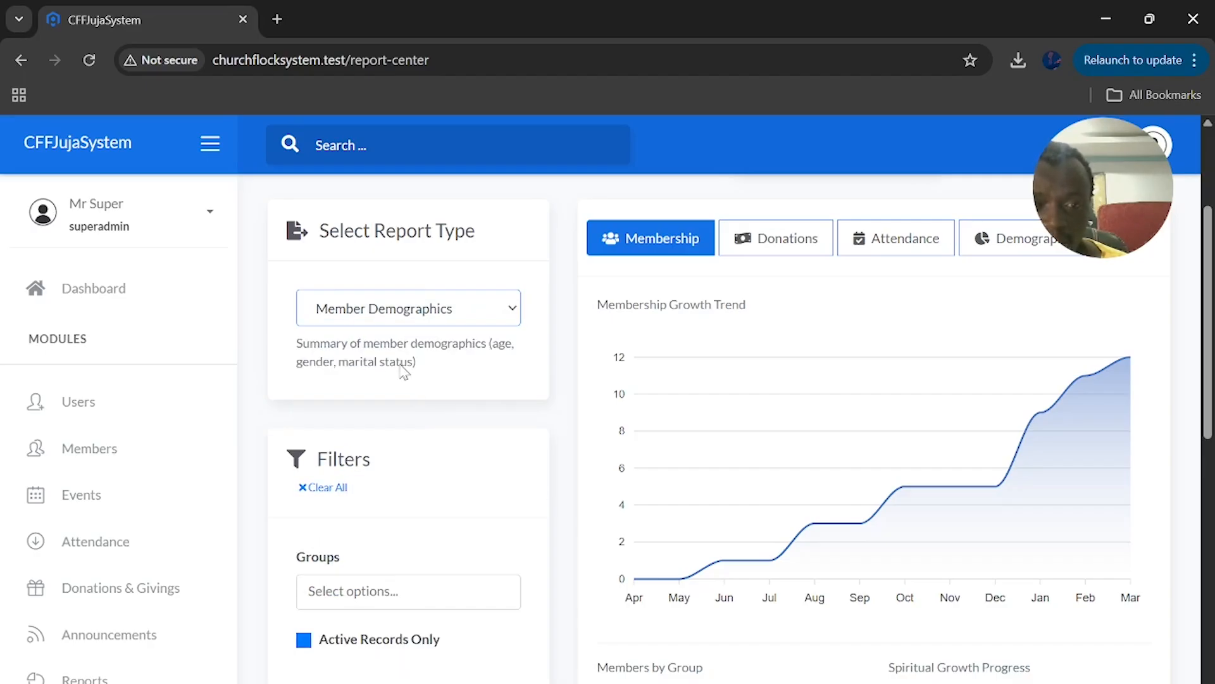
{"action": "scroll", "coordinate": [481, 401], "scroll_direction": "down", "scroll_amount": 2}
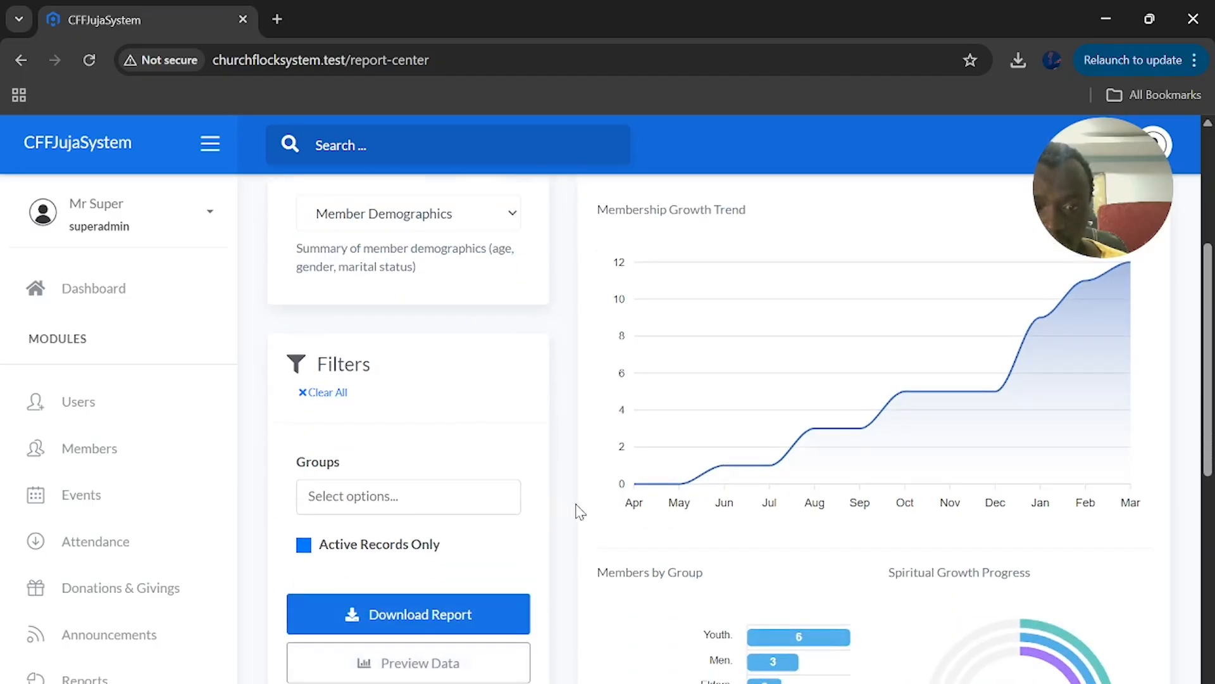
{"action": "scroll", "coordinate": [577, 516], "scroll_direction": "up", "scroll_amount": 3}
{"action": "scroll", "coordinate": [577, 517], "scroll_direction": "up", "scroll_amount": 2}
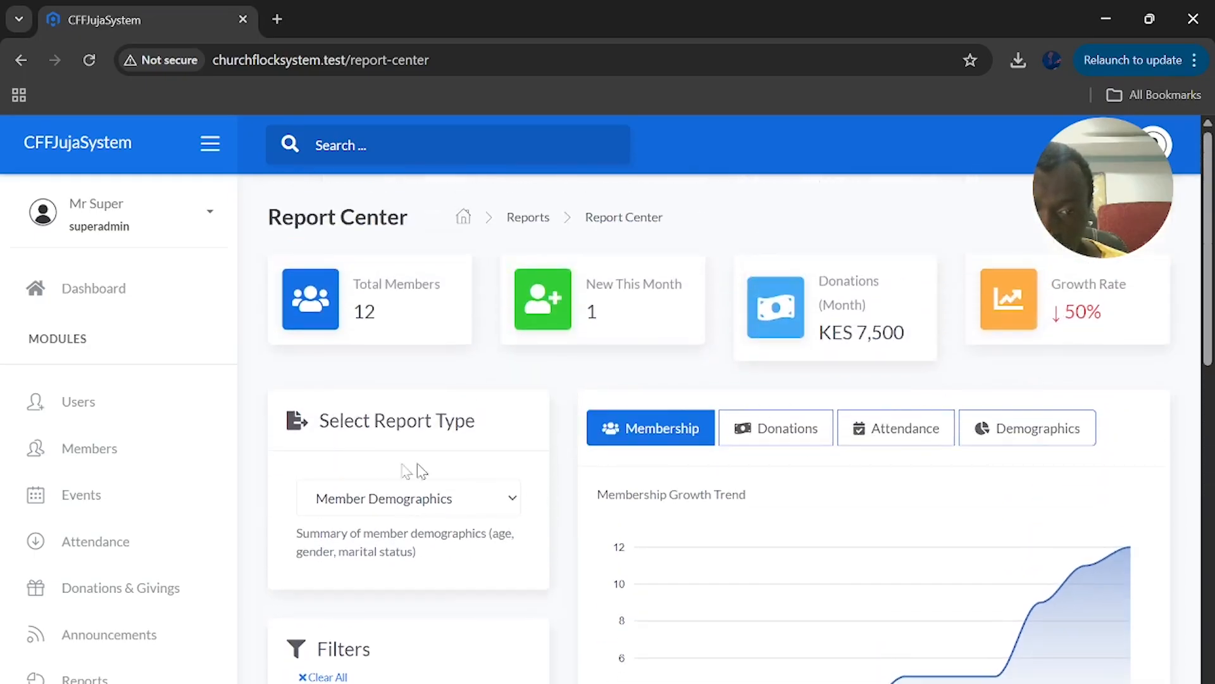
Switch to the Demographics tab and review the Gender, Marital Status and Age Distribution charts
{"action": "left_click", "coordinate": [1045, 433]}
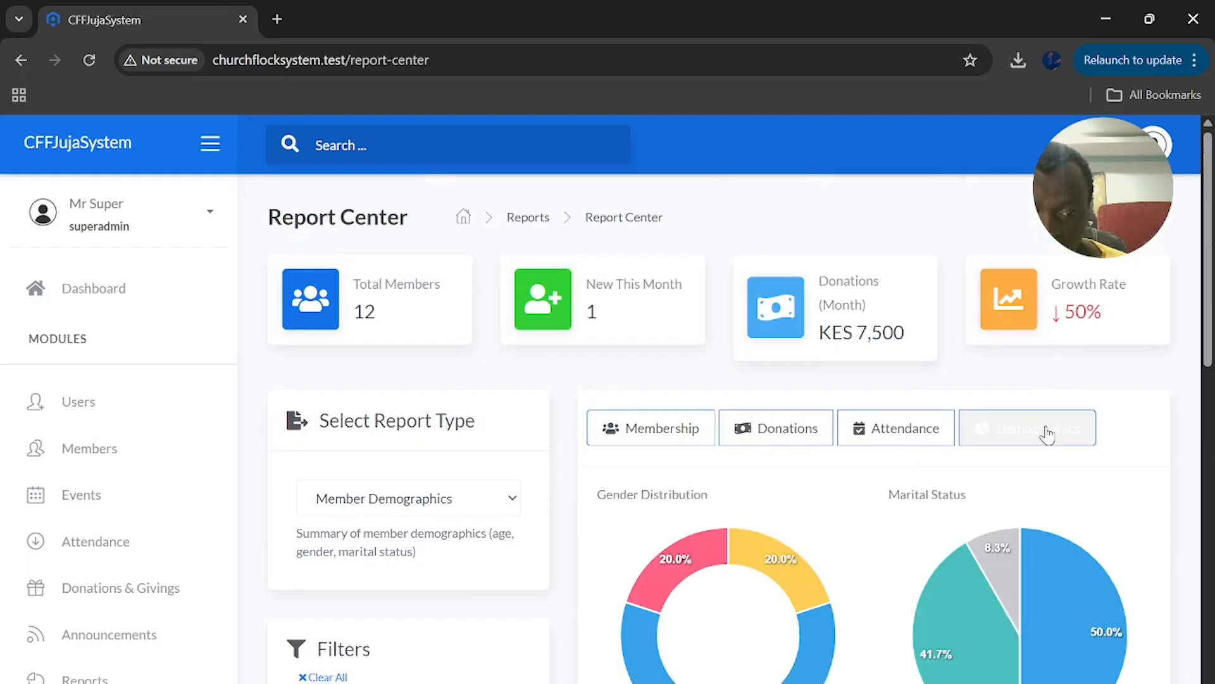
{"action": "scroll", "coordinate": [436, 591], "scroll_direction": "down", "scroll_amount": 3}
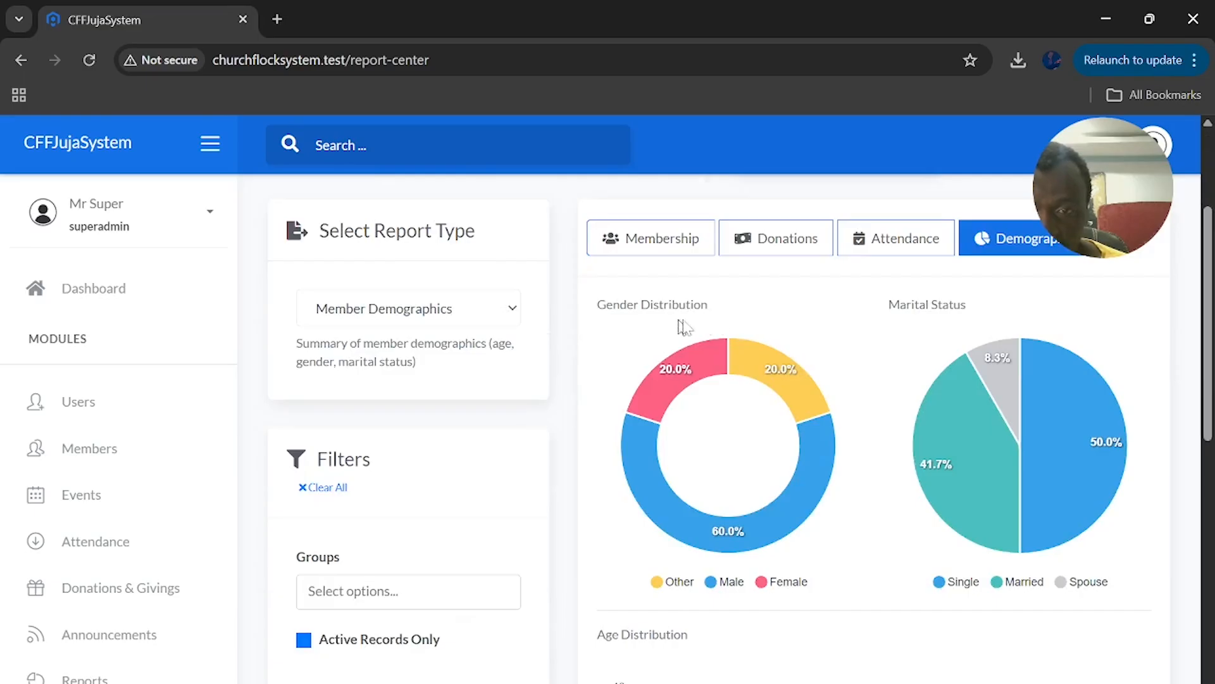
{"action": "scroll", "coordinate": [840, 483], "scroll_direction": "down", "scroll_amount": 2}
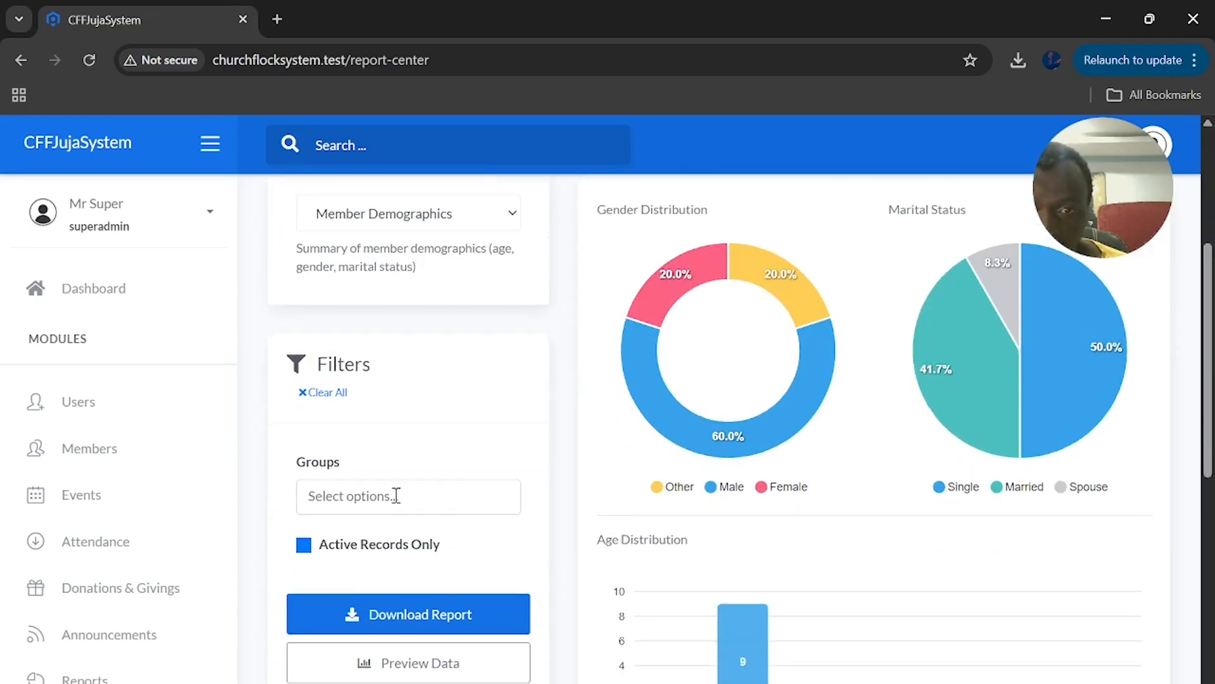
{"action": "scroll", "coordinate": [781, 486], "scroll_direction": "down", "scroll_amount": 4}
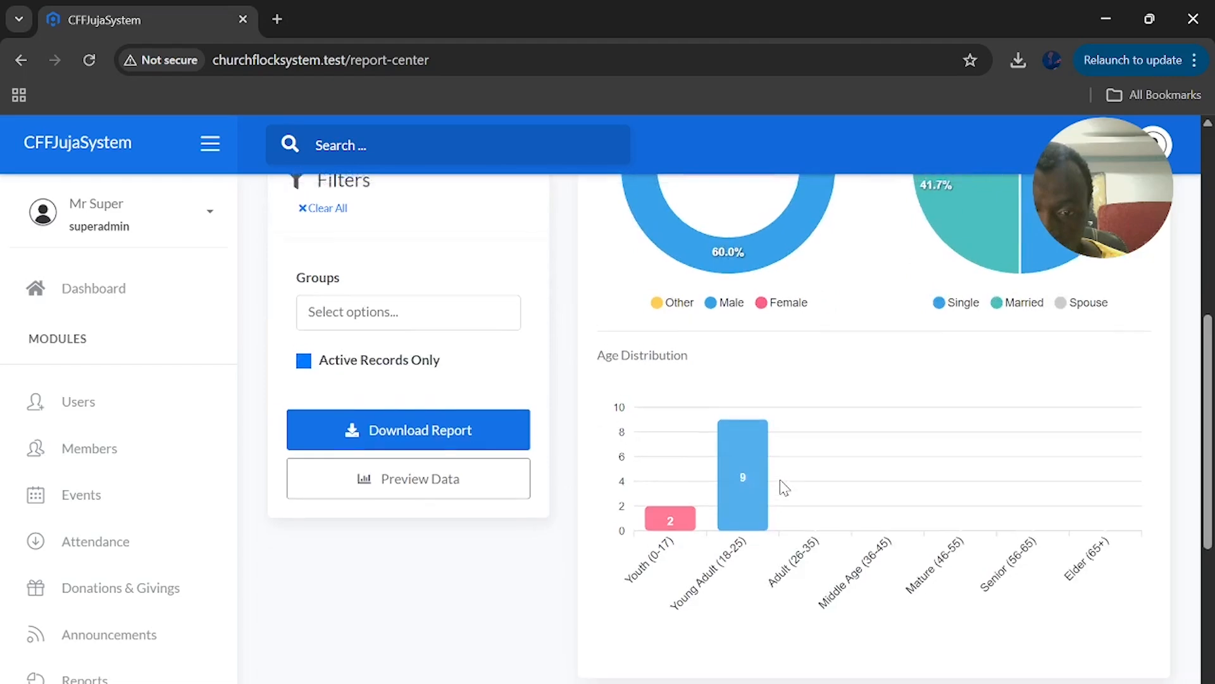
{"action": "scroll", "coordinate": [781, 486], "scroll_direction": "up", "scroll_amount": 4}
{"action": "scroll", "coordinate": [780, 487], "scroll_direction": "up", "scroll_amount": 4}
{"action": "scroll", "coordinate": [778, 488], "scroll_direction": "down", "scroll_amount": 4}
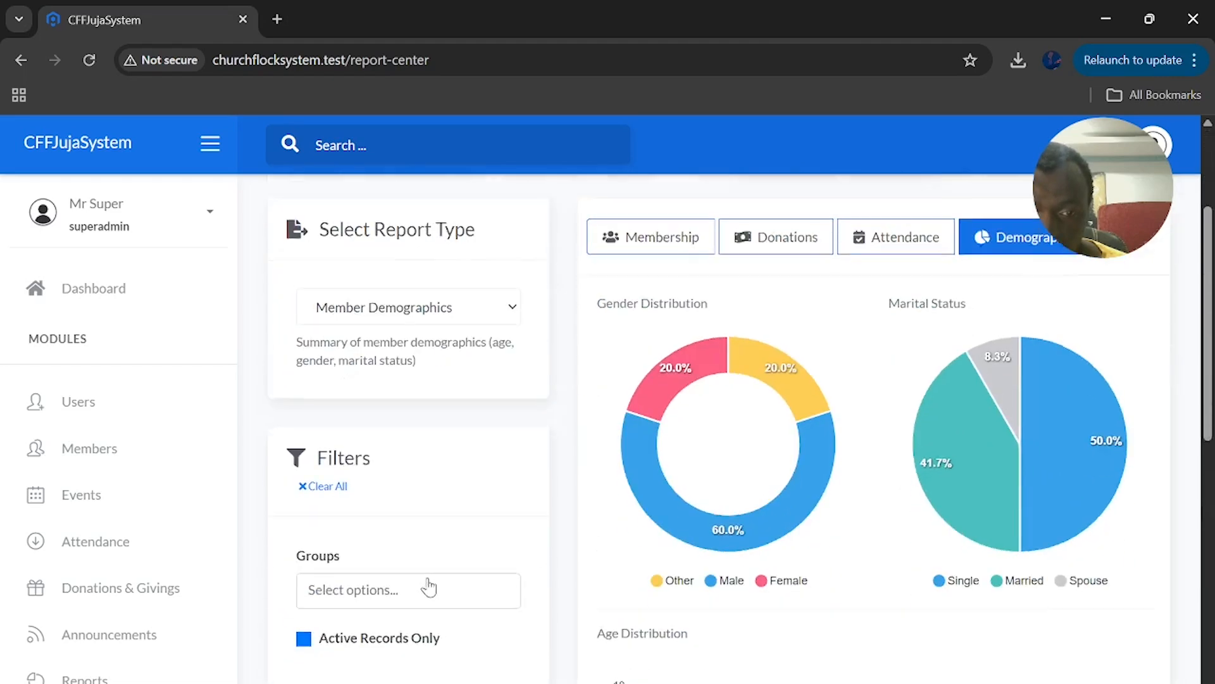
{"action": "left_click", "coordinate": [394, 498]}
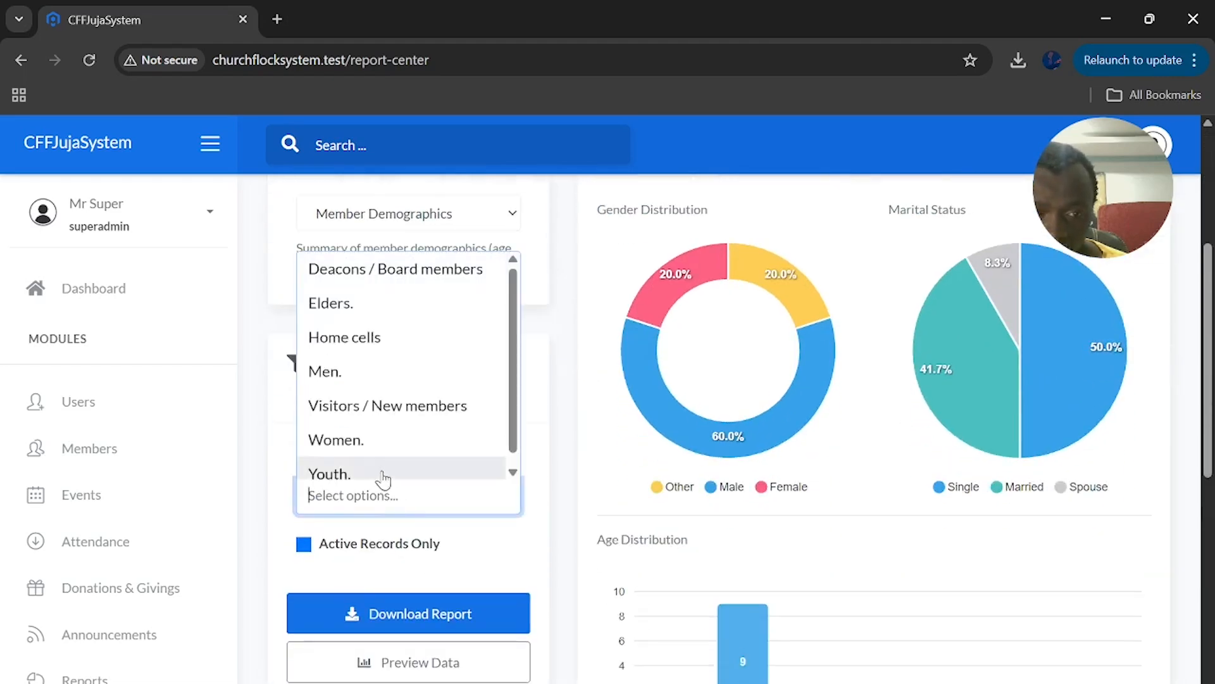
Filter the demographics report to the Youth group and refresh the preview
{"action": "left_click", "coordinate": [384, 475]}
{"action": "scroll", "coordinate": [429, 654], "scroll_direction": "down", "scroll_amount": 1}
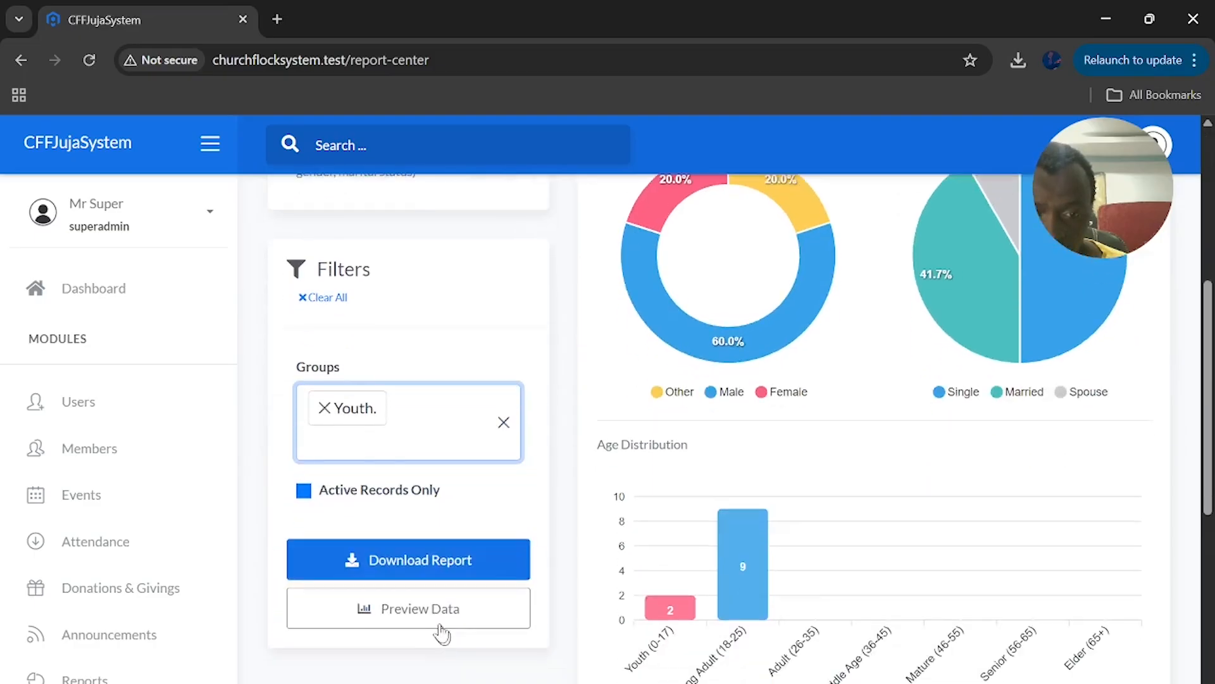
{"action": "left_click", "coordinate": [415, 625]}
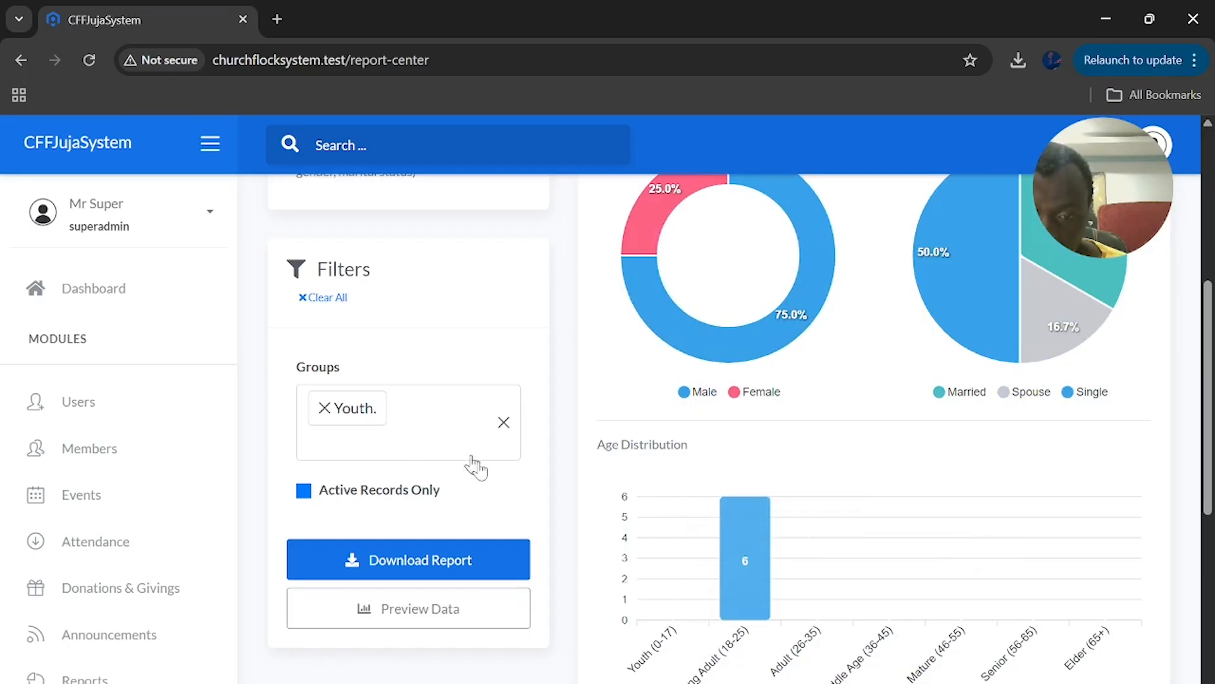
Review the Youth demographics charts, then bring up the weekly attendance charts
{"action": "mouse_move", "coordinate": [746, 652]}
{"action": "scroll", "coordinate": [845, 557], "scroll_direction": "up", "scroll_amount": 1}
{"action": "scroll", "coordinate": [845, 557], "scroll_direction": "up", "scroll_amount": 1}
{"action": "scroll", "coordinate": [829, 551], "scroll_direction": "down", "scroll_amount": 2}
{"action": "scroll", "coordinate": [839, 538], "scroll_direction": "up", "scroll_amount": 2}
{"action": "mouse_move", "coordinate": [808, 392]}
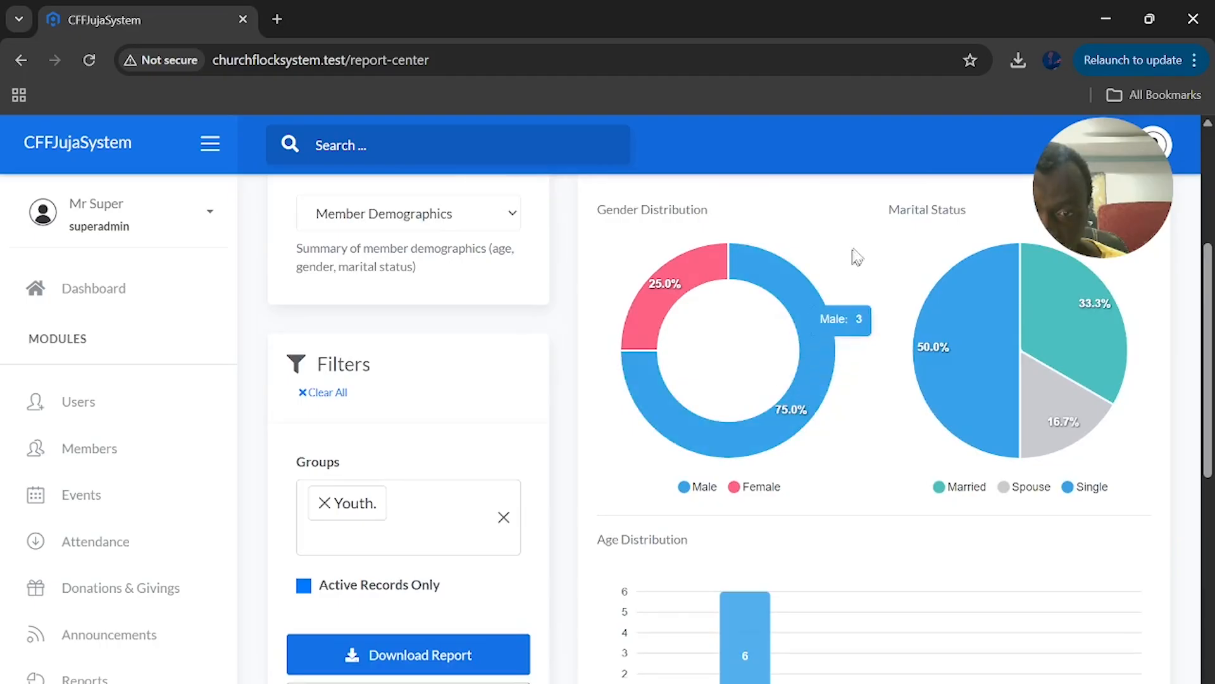
{"action": "mouse_move", "coordinate": [963, 294]}
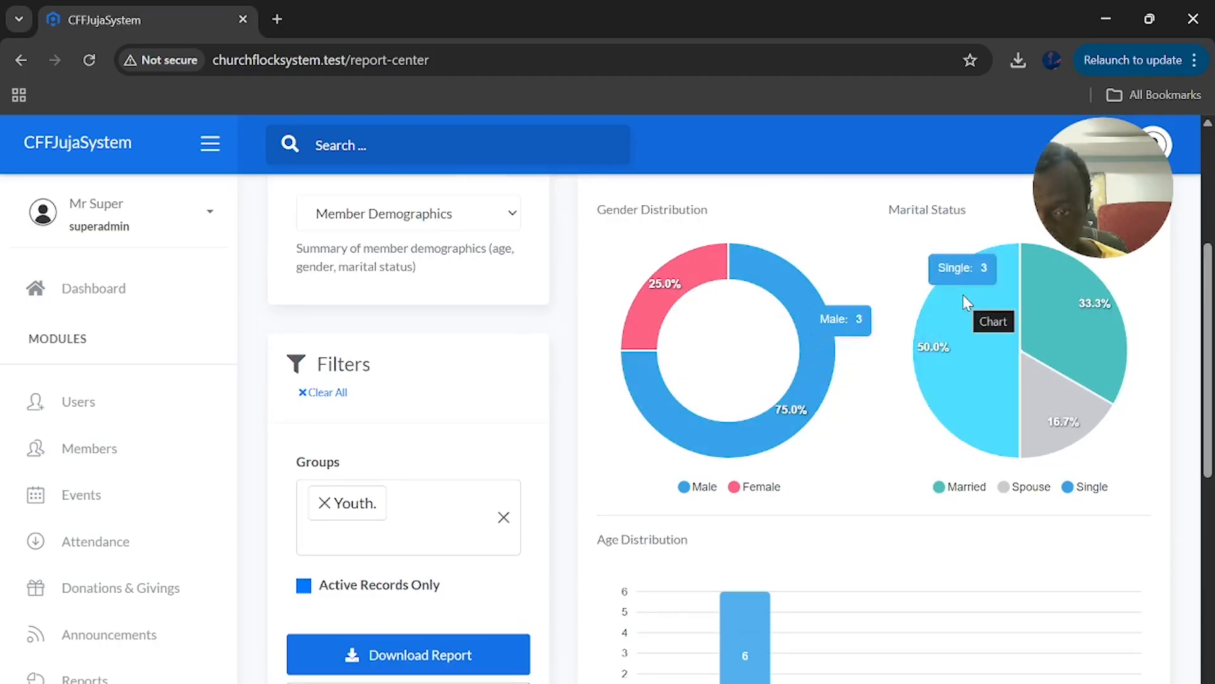
{"action": "mouse_move", "coordinate": [1066, 328]}
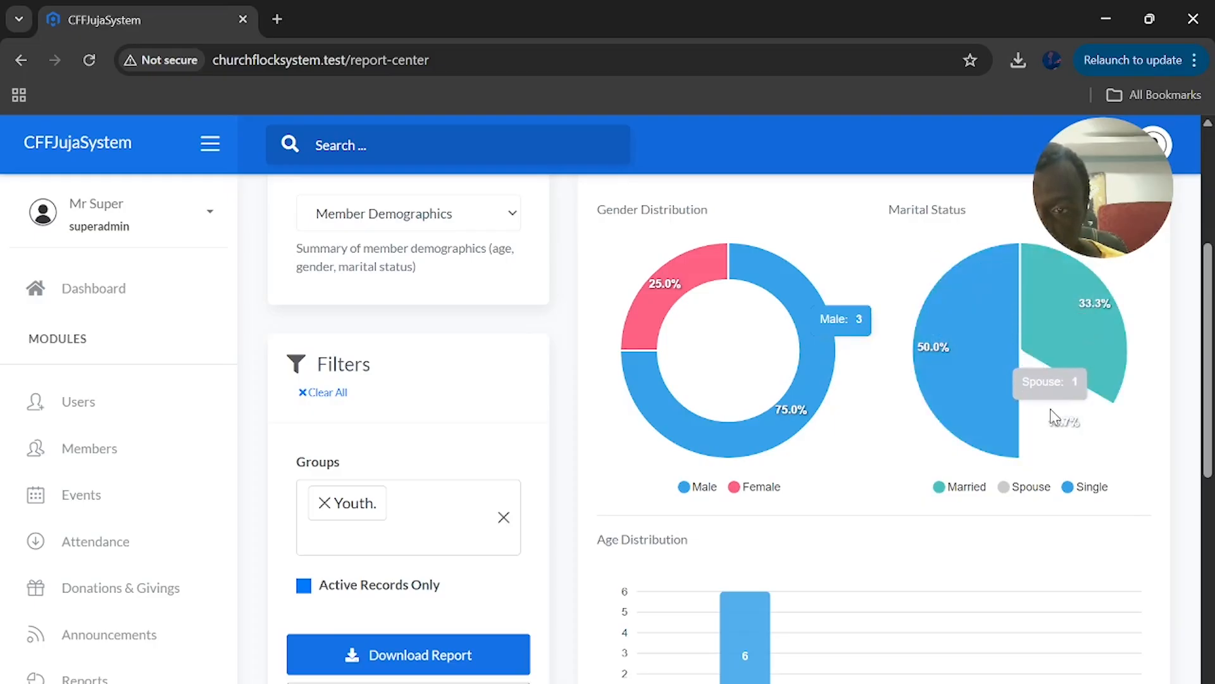
{"action": "scroll", "coordinate": [1143, 464], "scroll_direction": "up", "scroll_amount": 2}
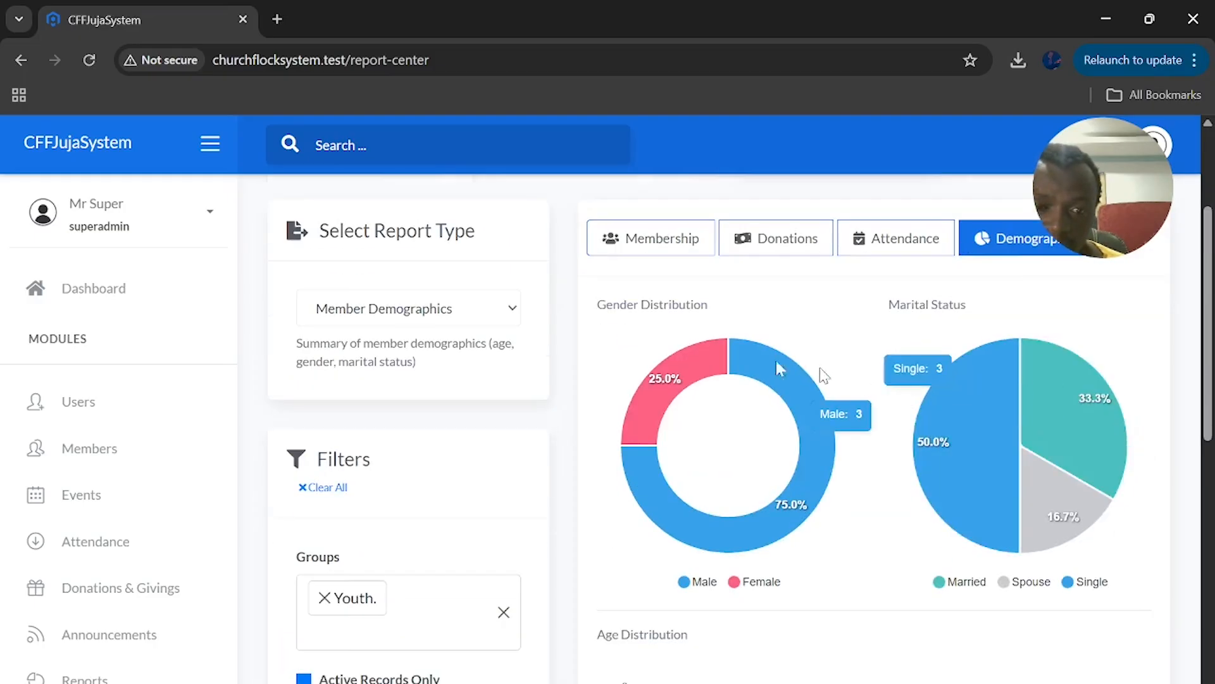
{"action": "left_click", "coordinate": [917, 235]}
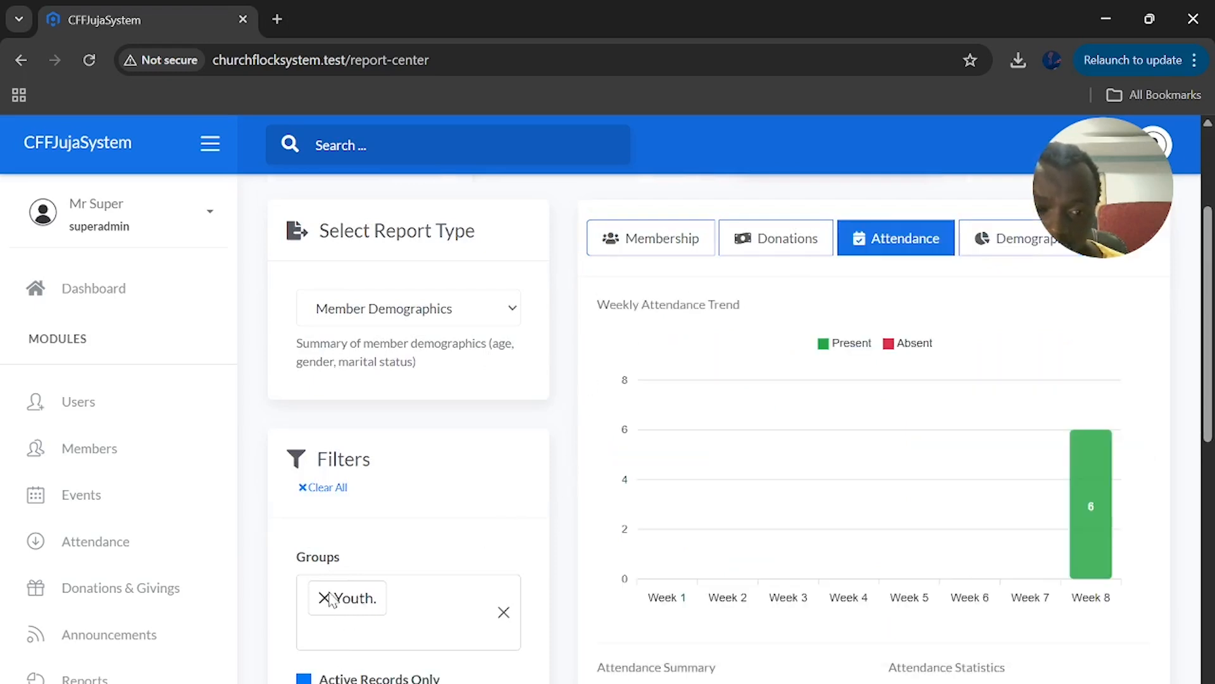
Clear the Youth filter to show attendance for all groups (23 records, 87% rate), then show the donation charts
{"action": "left_click", "coordinate": [319, 491]}
{"action": "scroll", "coordinate": [368, 538], "scroll_direction": "down", "scroll_amount": 3}
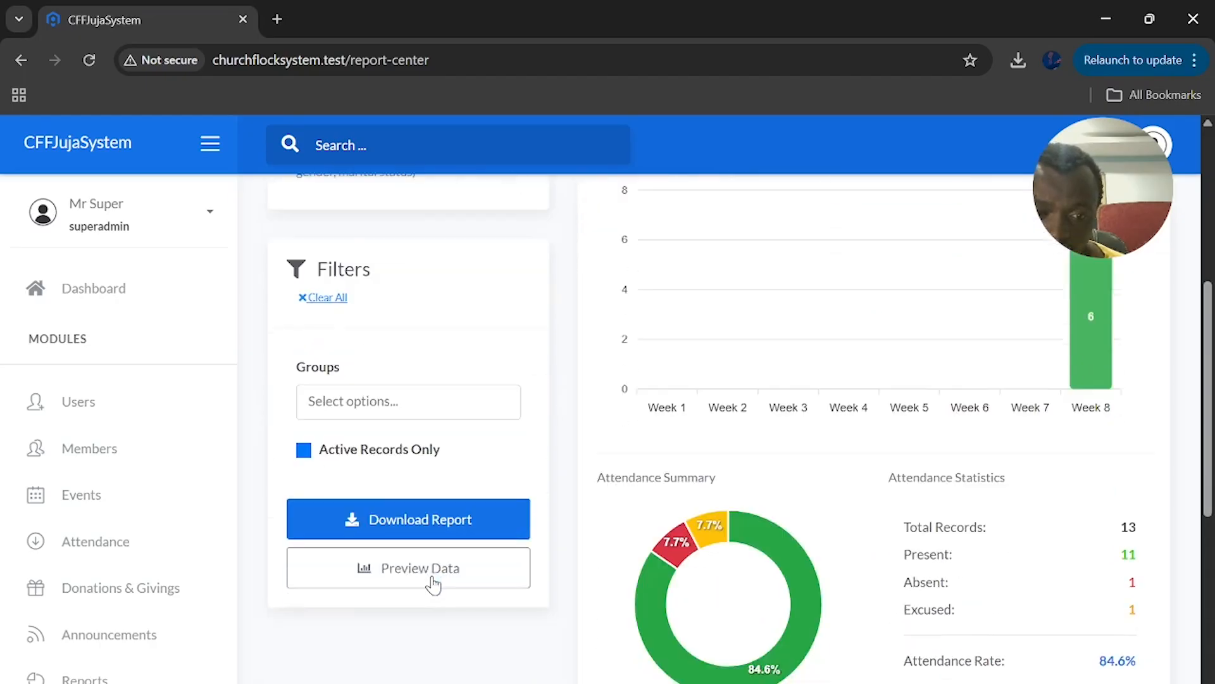
{"action": "left_click", "coordinate": [418, 584]}
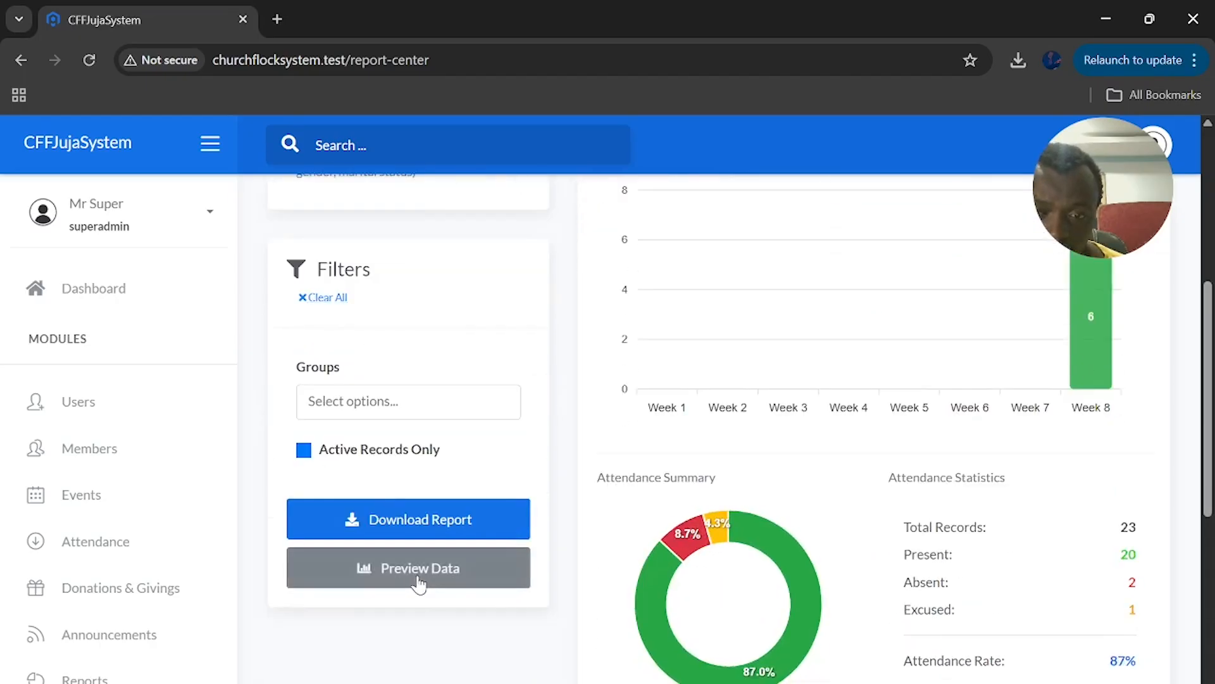
{"action": "scroll", "coordinate": [569, 380], "scroll_direction": "up", "scroll_amount": 3}
{"action": "left_click", "coordinate": [753, 252]}
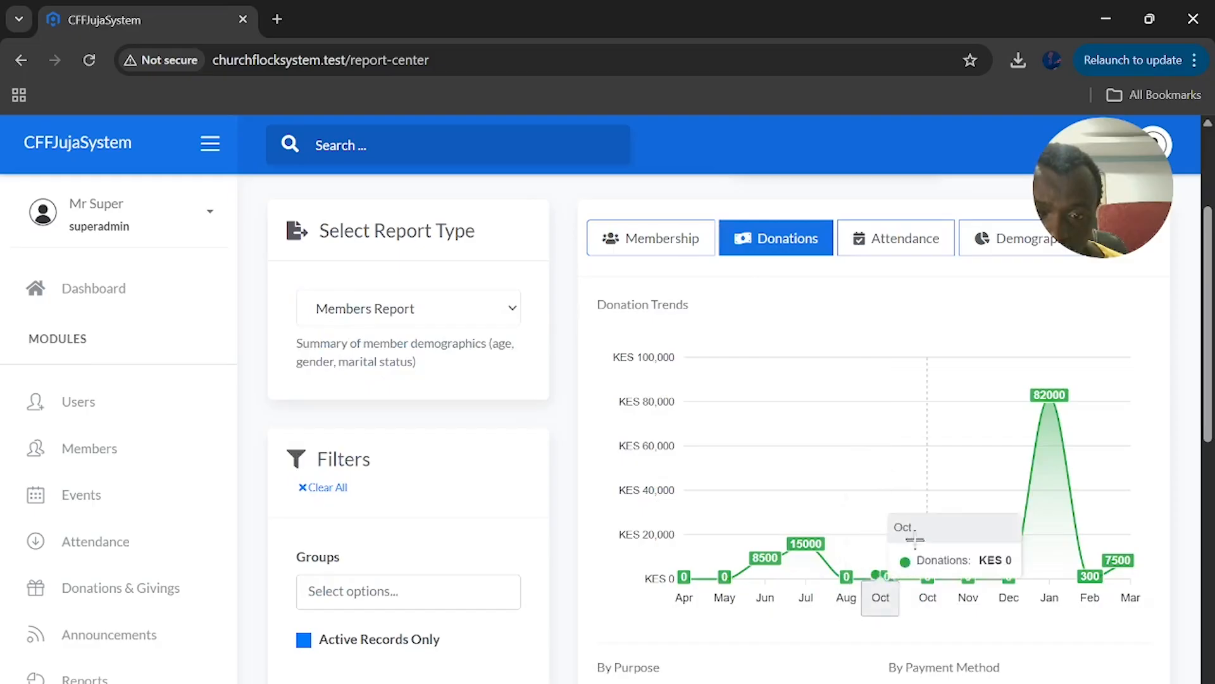
Filter the donation charts to Elders, showing trends that peak at KES 8500 in June
{"action": "scroll", "coordinate": [416, 542], "scroll_direction": "down", "scroll_amount": 2}
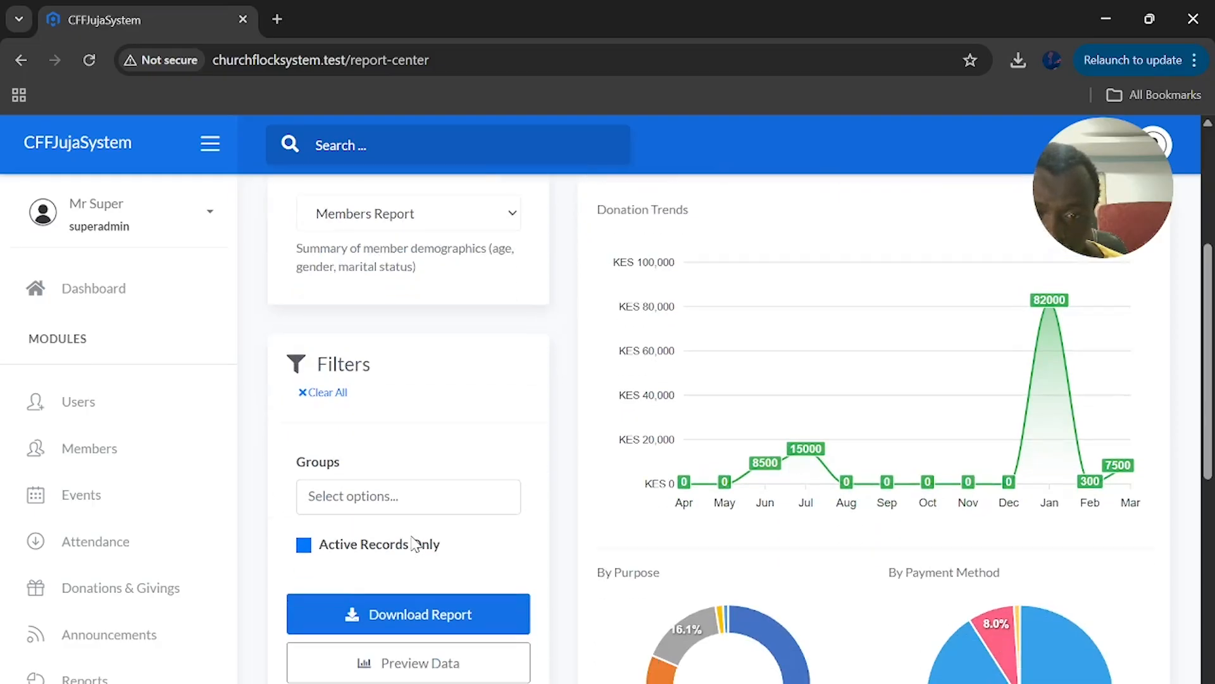
{"action": "scroll", "coordinate": [415, 544], "scroll_direction": "down", "scroll_amount": 3}
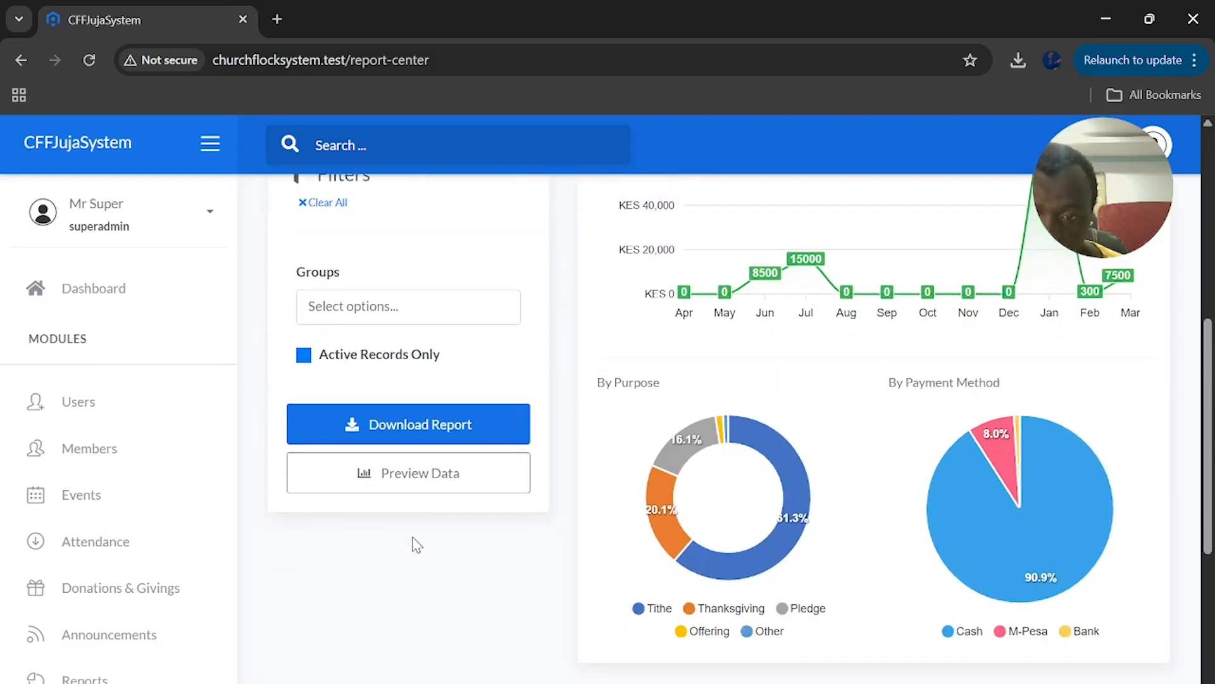
{"action": "left_click", "coordinate": [409, 310]}
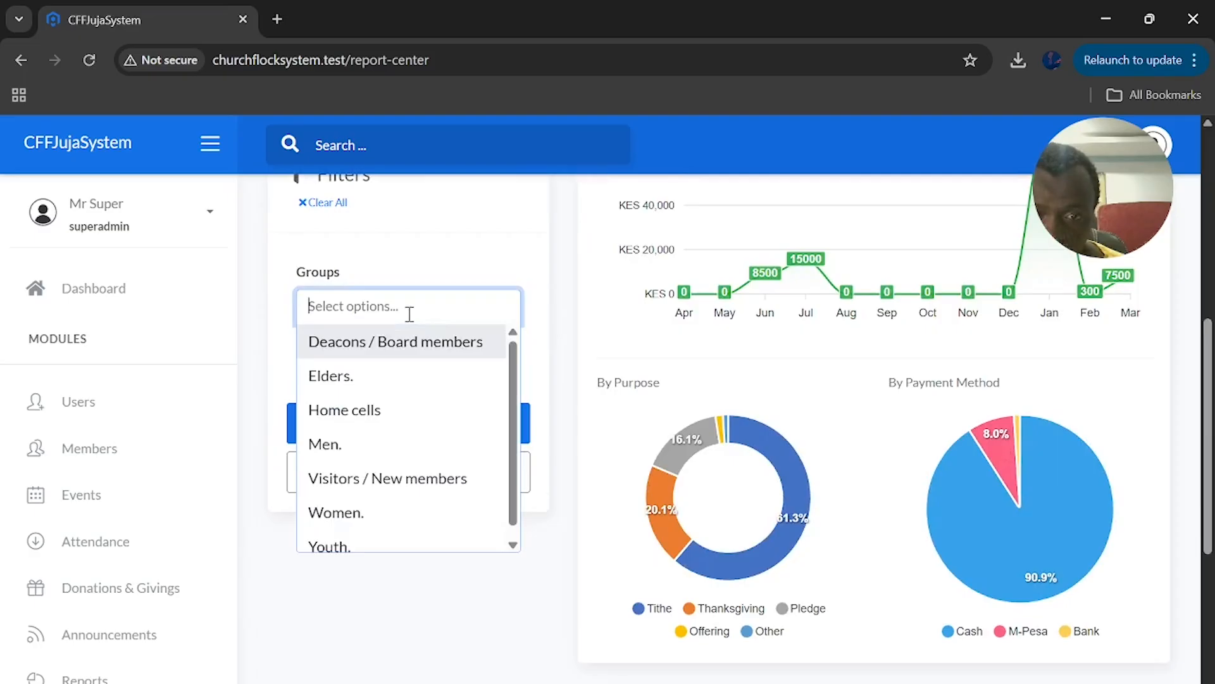
{"action": "left_click", "coordinate": [383, 378]}
{"action": "left_click", "coordinate": [403, 518]}
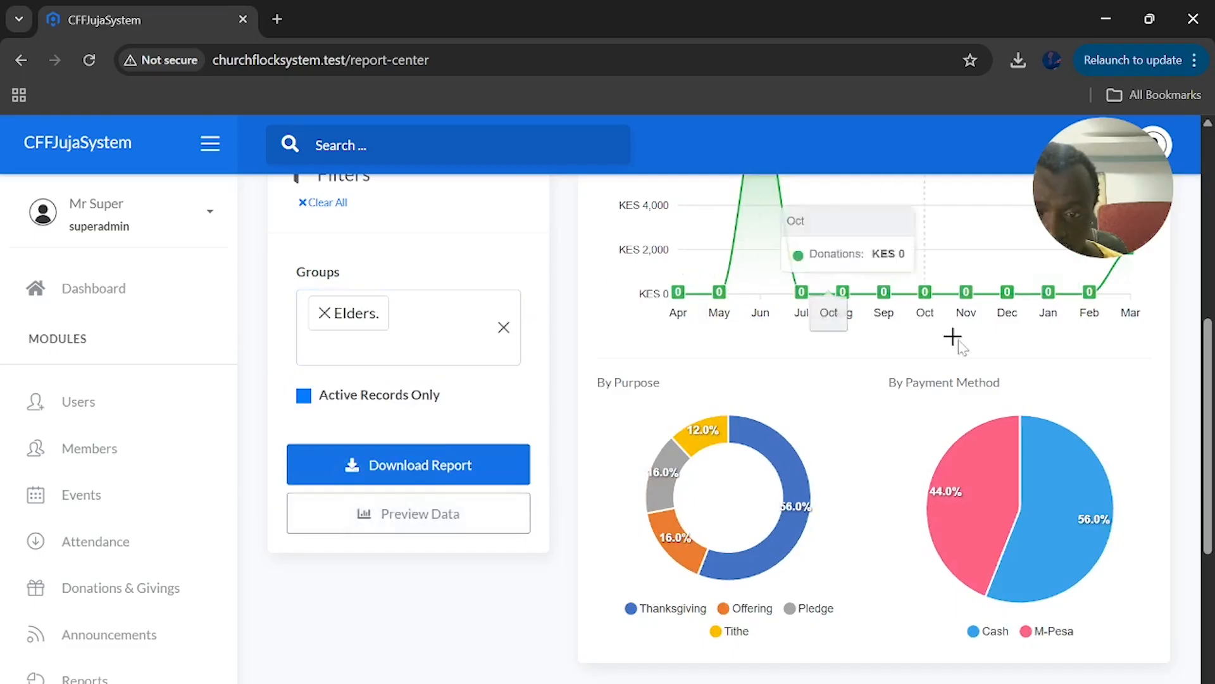
{"action": "scroll", "coordinate": [969, 435], "scroll_direction": "up", "scroll_amount": 4}
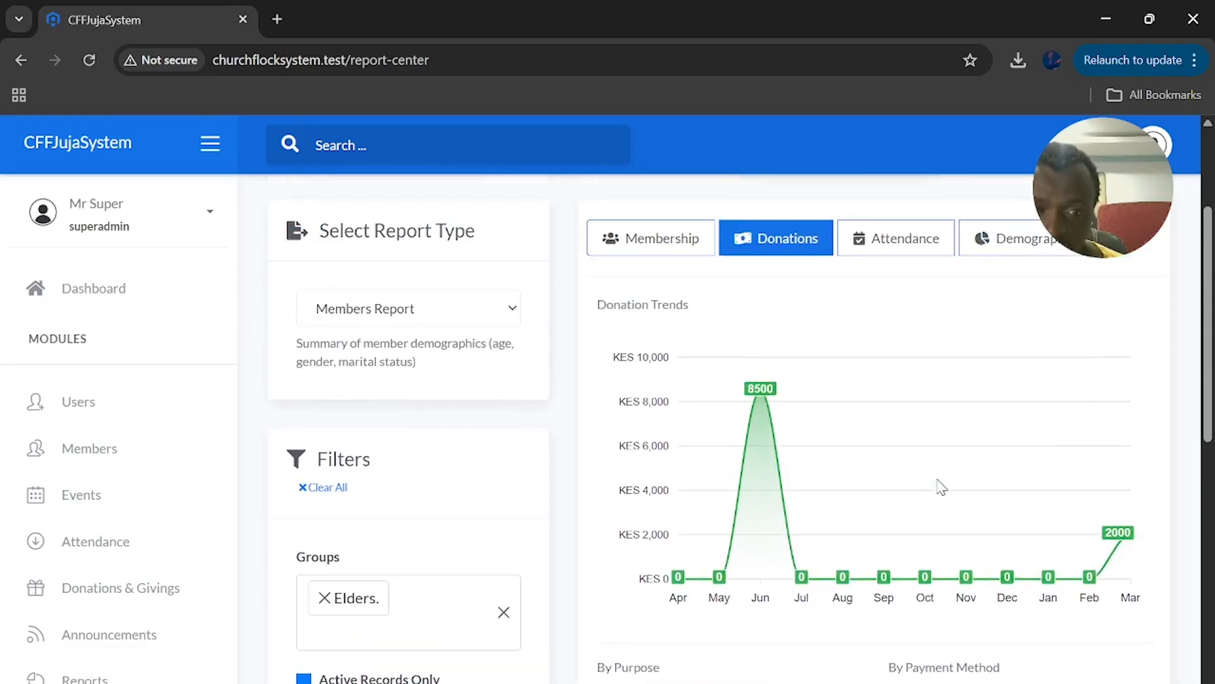
{"action": "left_click", "coordinate": [416, 423]}
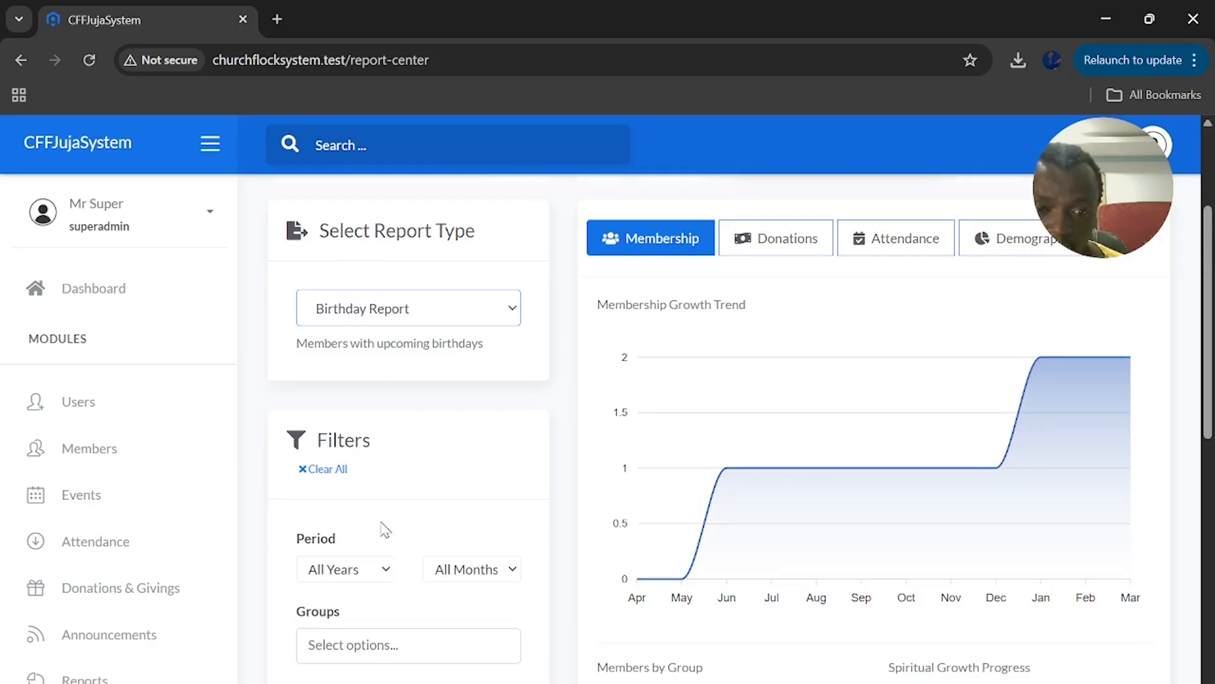
{"action": "scroll", "coordinate": [386, 529], "scroll_direction": "down", "scroll_amount": 7}
{"action": "scroll", "coordinate": [382, 529], "scroll_direction": "up", "scroll_amount": 7}
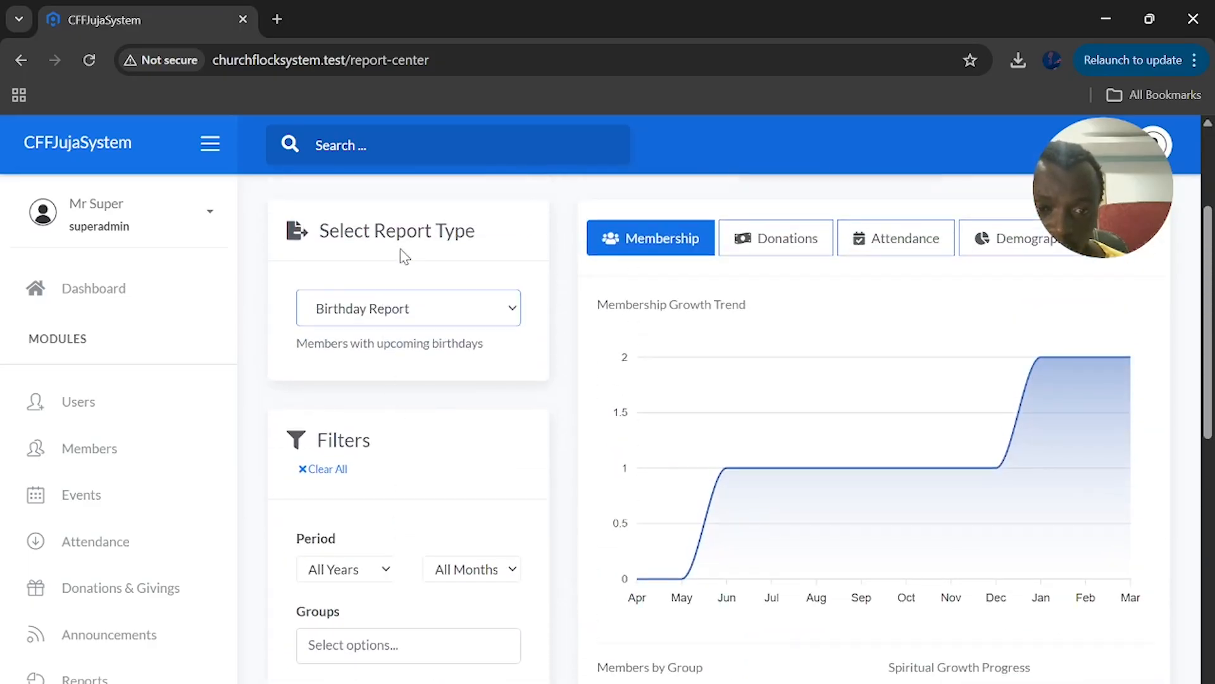
{"action": "scroll", "coordinate": [403, 315], "scroll_direction": "down", "scroll_amount": 3}
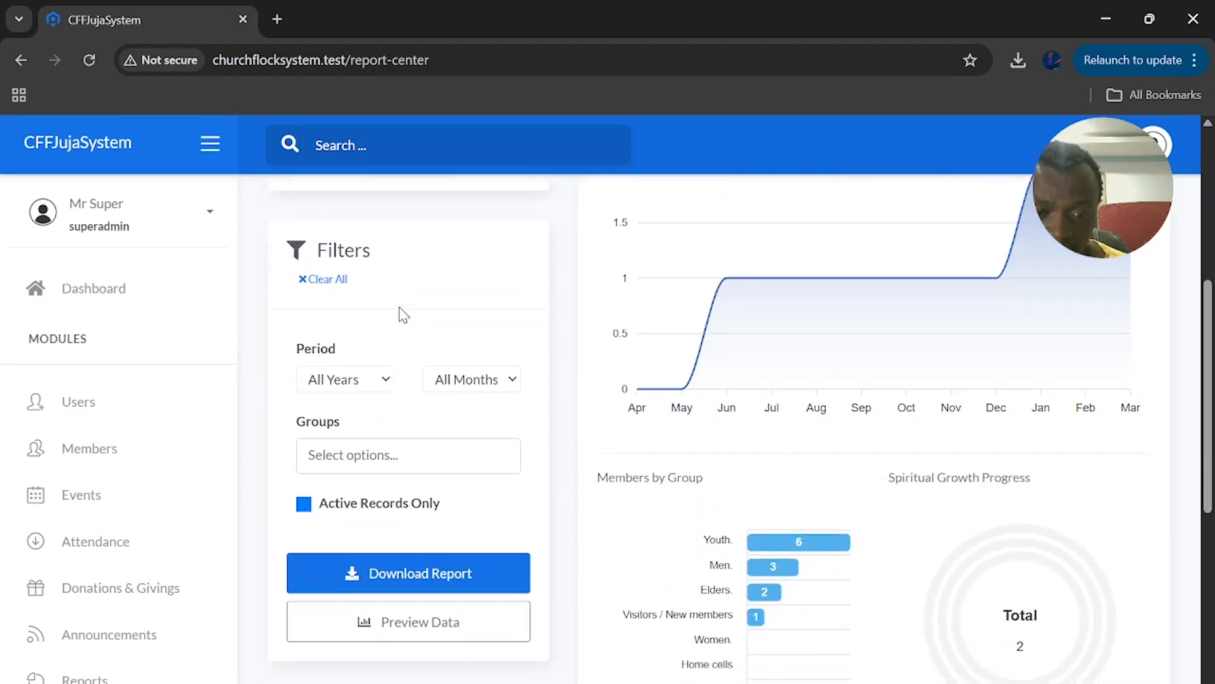
{"action": "scroll", "coordinate": [403, 315], "scroll_direction": "up", "scroll_amount": 3}
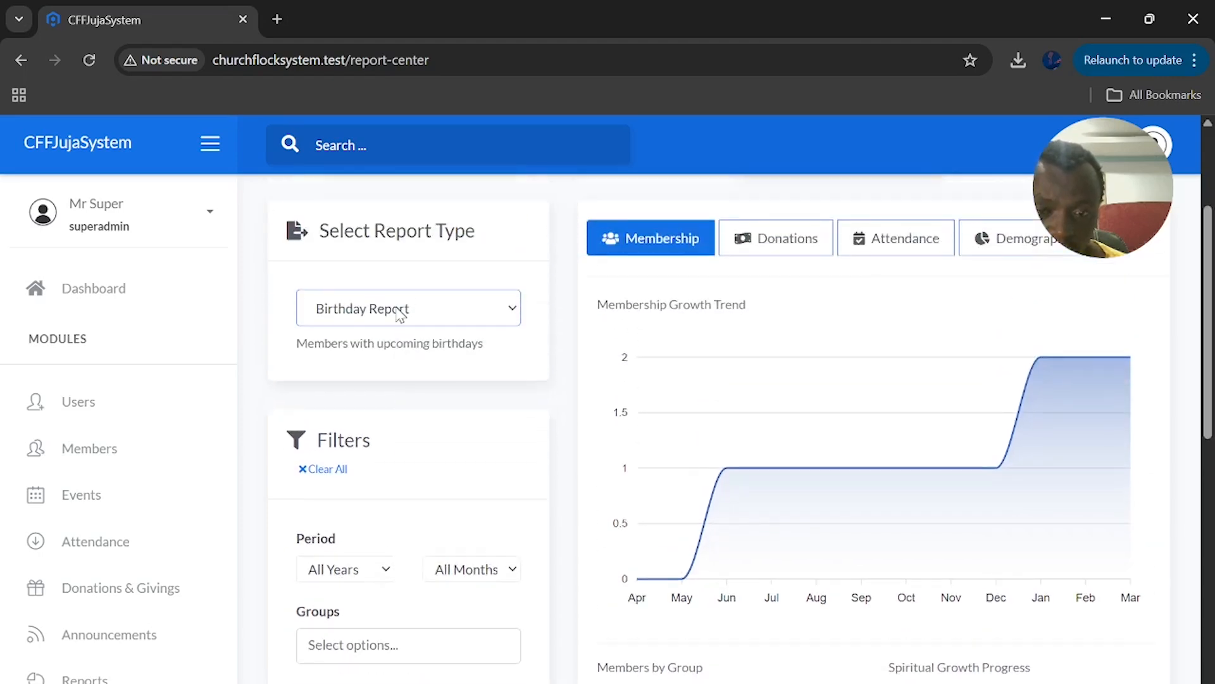
{"action": "scroll", "coordinate": [399, 320], "scroll_direction": "down", "scroll_amount": 4}
{"action": "scroll", "coordinate": [578, 475], "scroll_direction": "up", "scroll_amount": 6}
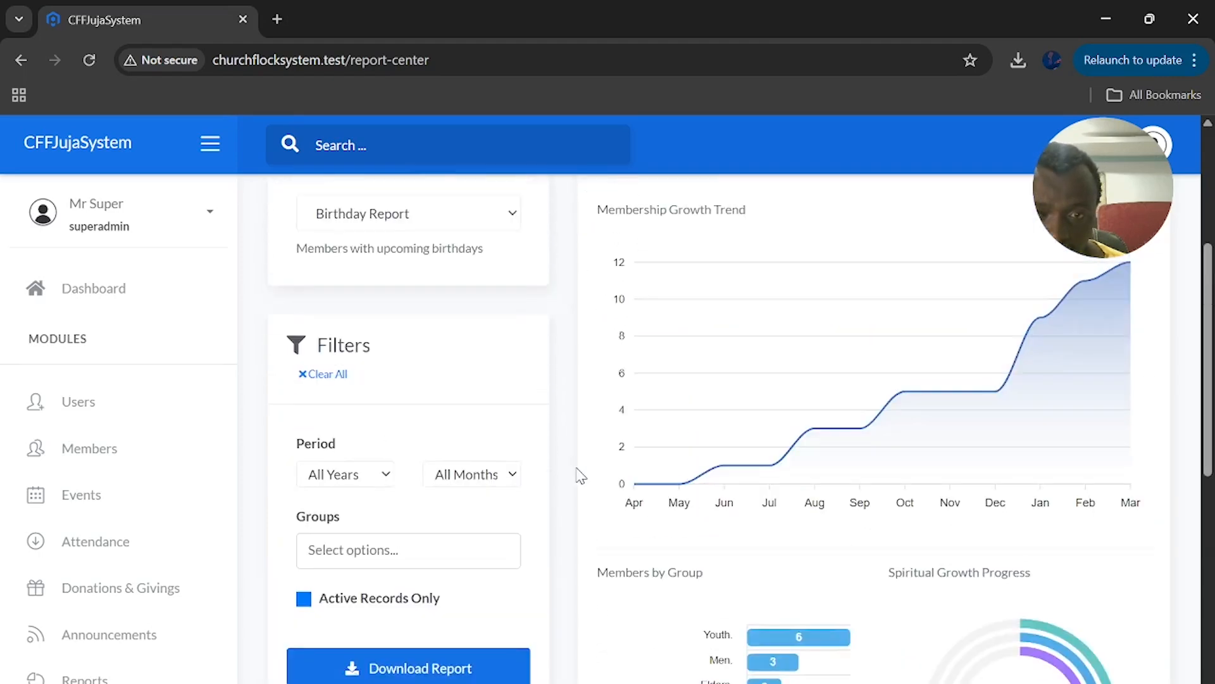
{"action": "scroll", "coordinate": [578, 474], "scroll_direction": "down", "scroll_amount": 3}
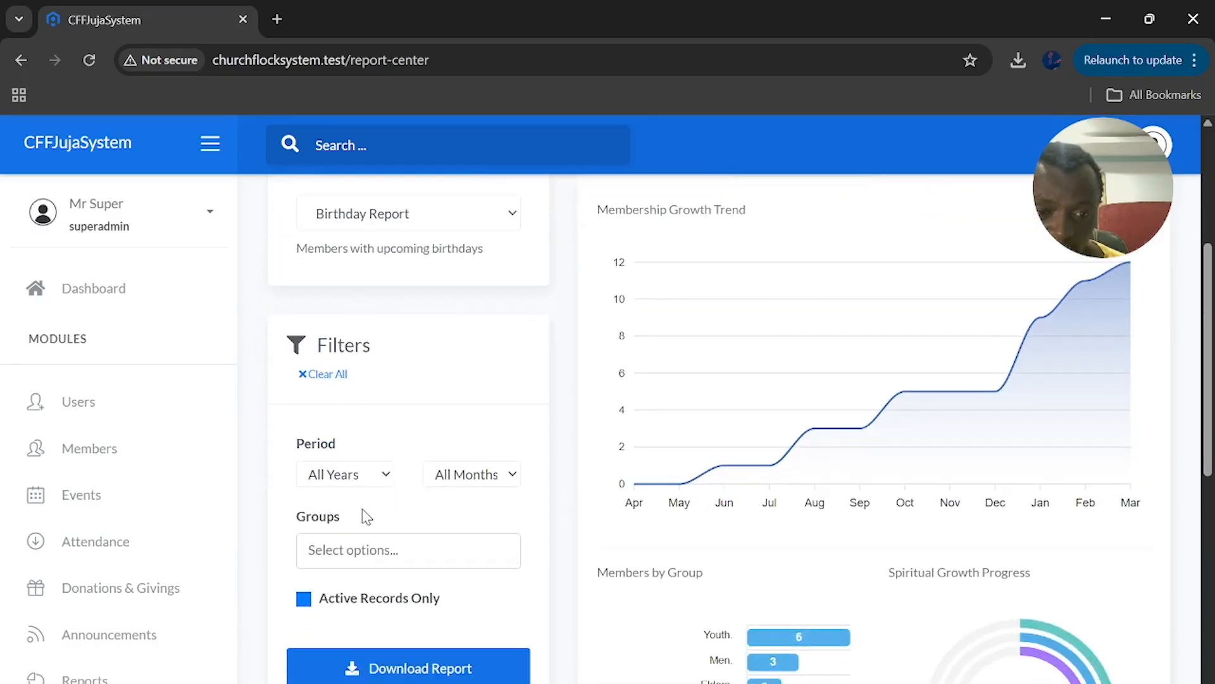
{"action": "left_click", "coordinate": [393, 229]}
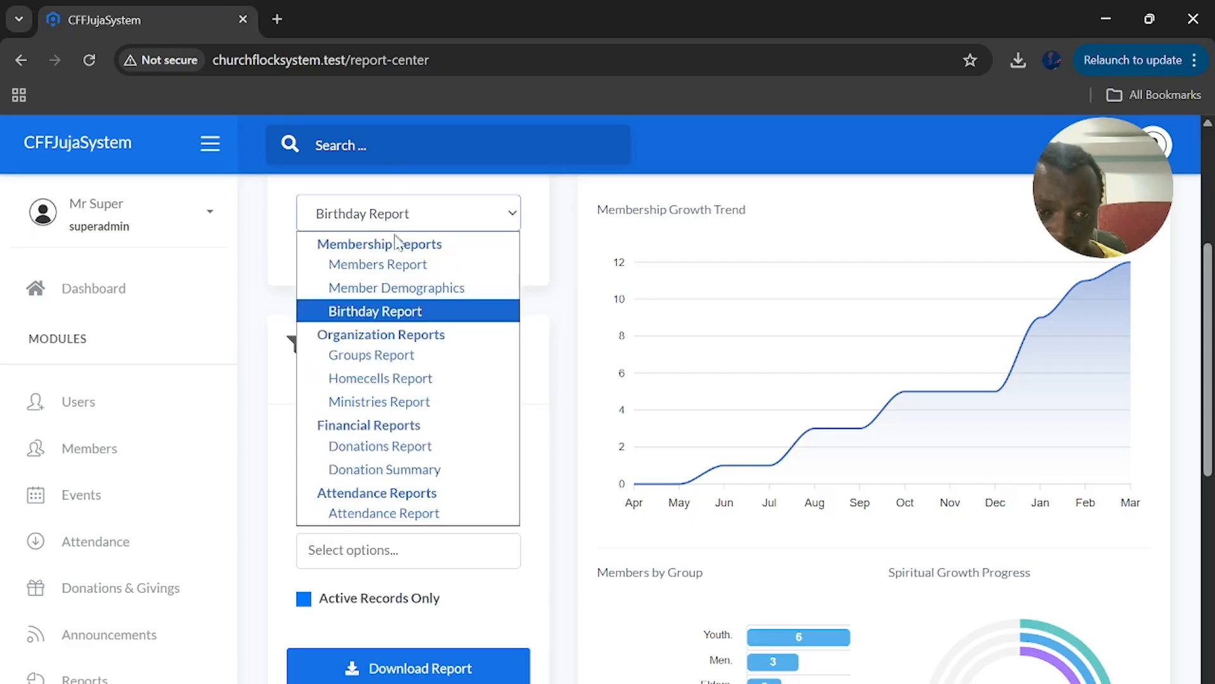
{"action": "left_click", "coordinate": [396, 263]}
{"action": "scroll", "coordinate": [409, 473], "scroll_direction": "down", "scroll_amount": 5}
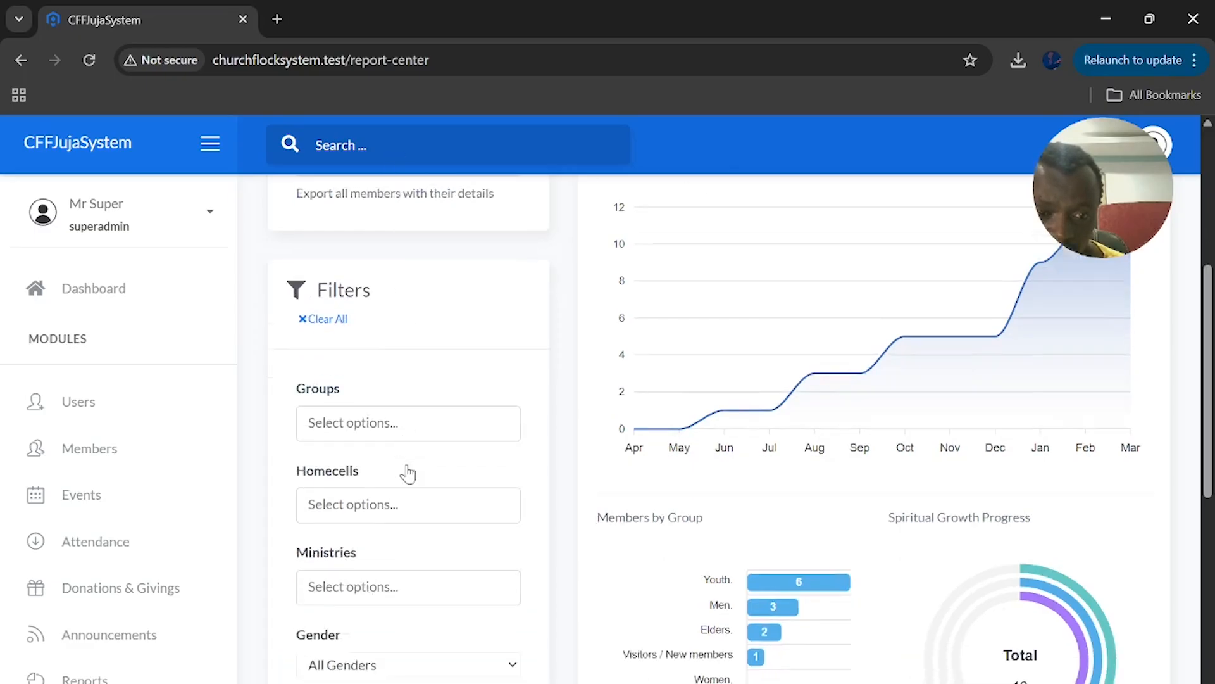
{"action": "scroll", "coordinate": [408, 465], "scroll_direction": "up", "scroll_amount": 5}
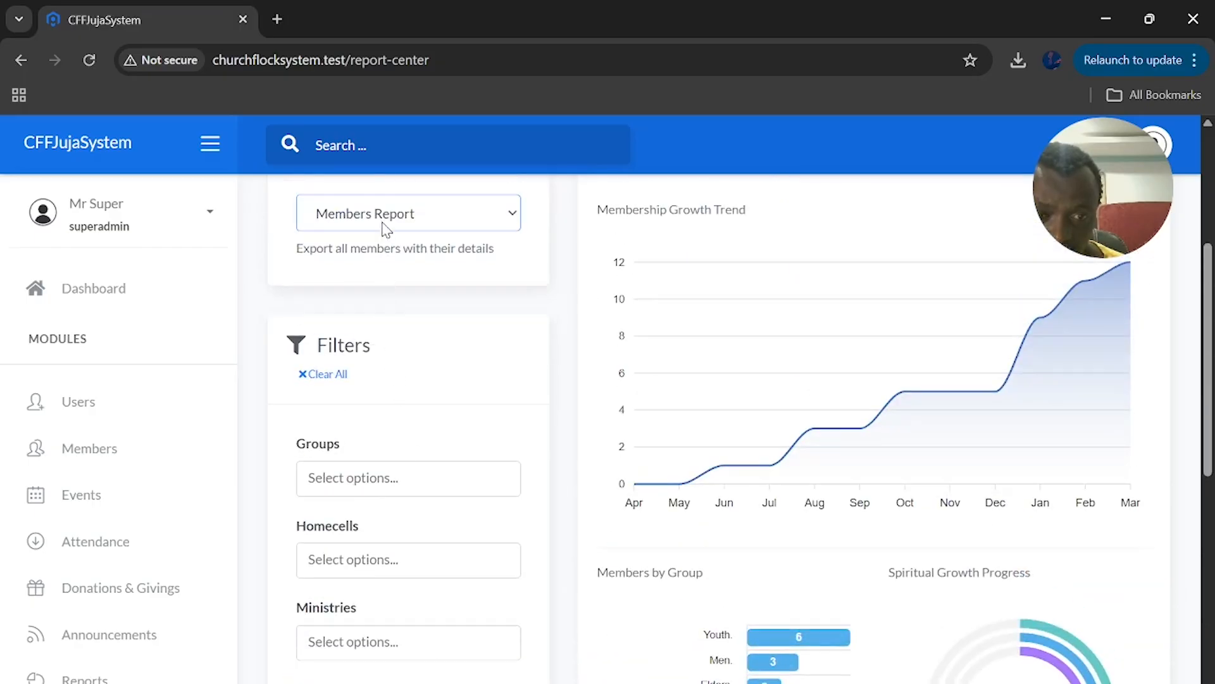
{"action": "scroll", "coordinate": [398, 334], "scroll_direction": "down", "scroll_amount": 1}
{"action": "scroll", "coordinate": [396, 344], "scroll_direction": "up", "scroll_amount": 1}
{"action": "left_click", "coordinate": [382, 238]}
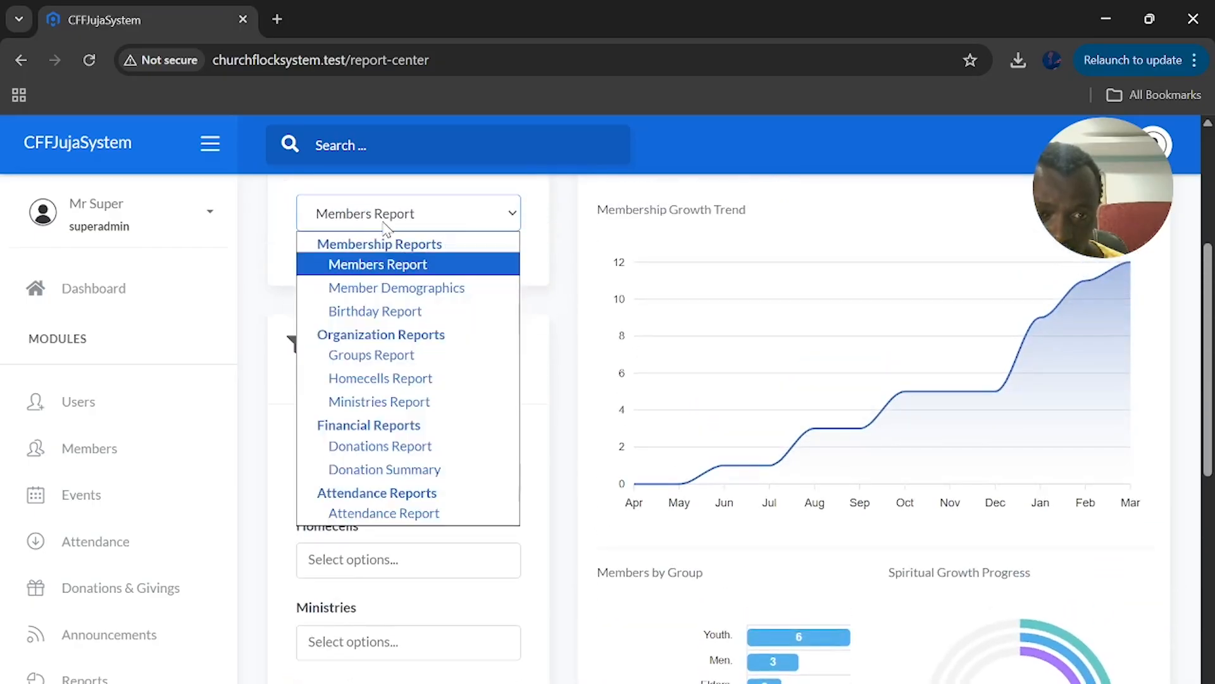
{"action": "left_click", "coordinate": [393, 316]}
{"action": "scroll", "coordinate": [393, 393], "scroll_direction": "down", "scroll_amount": 4}
{"action": "scroll", "coordinate": [399, 345], "scroll_direction": "up", "scroll_amount": 4}
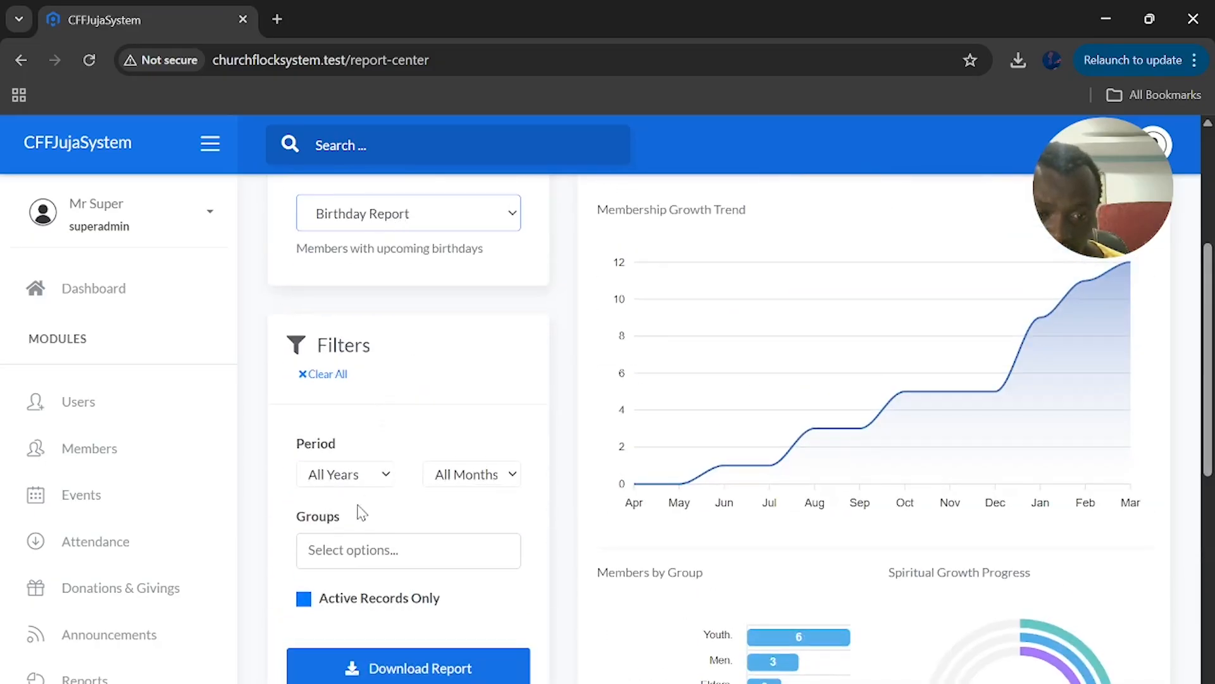
{"action": "scroll", "coordinate": [382, 518], "scroll_direction": "down", "scroll_amount": 1}
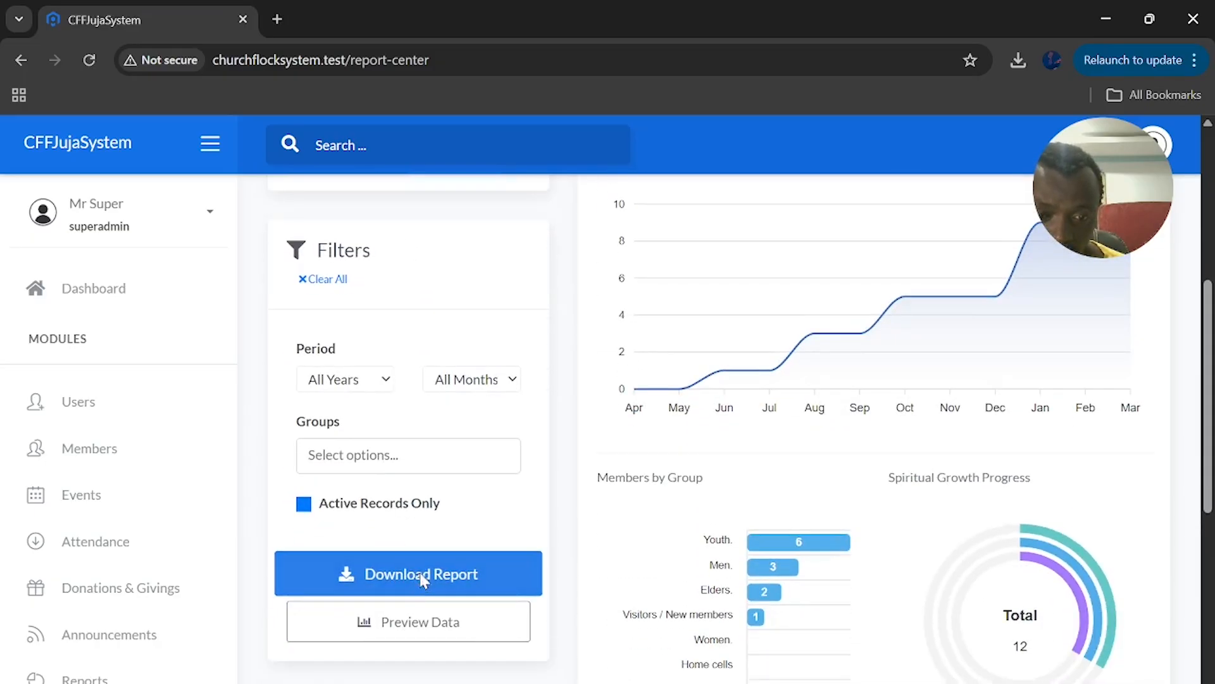
Download the active-only Birthday Report as an xlsx, keep the download, and open it in Excel
{"action": "left_click", "coordinate": [421, 576]}
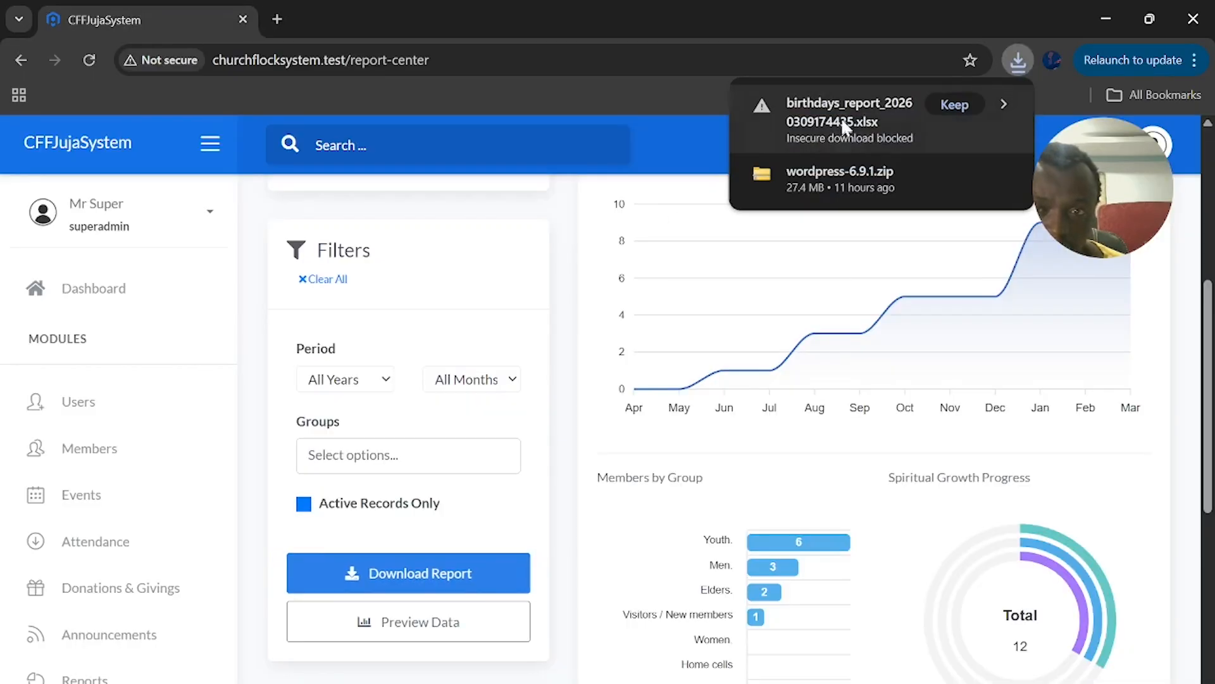
{"action": "left_click", "coordinate": [972, 103]}
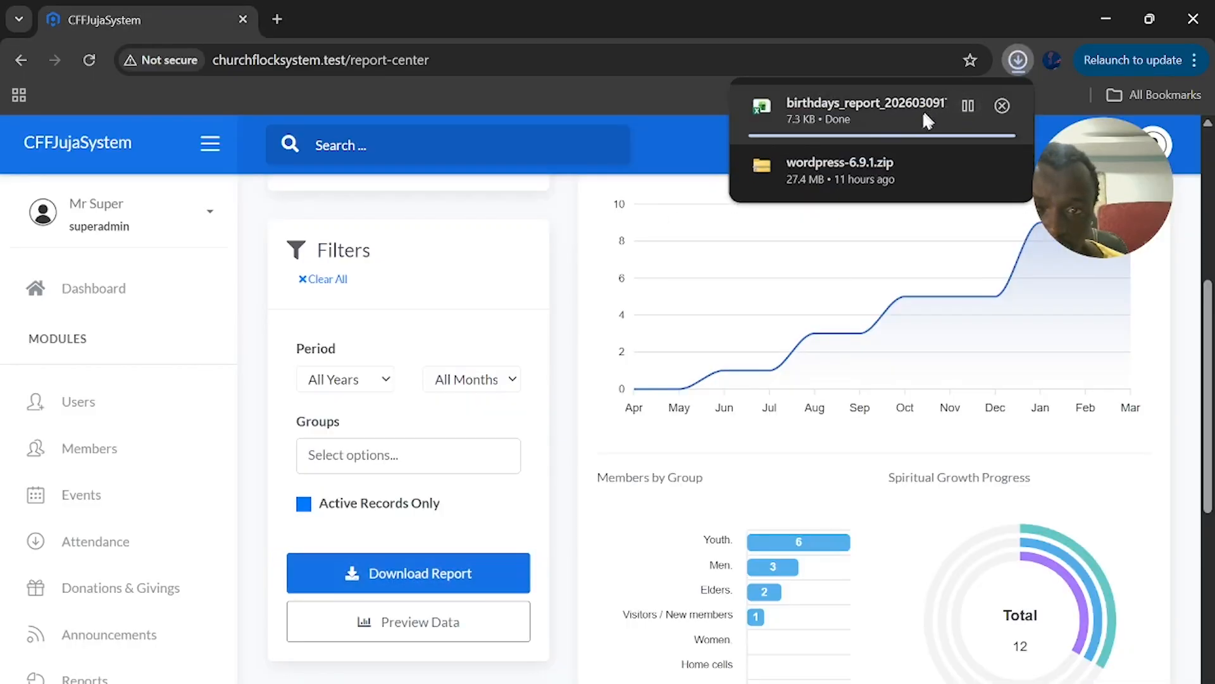
{"action": "left_click", "coordinate": [1002, 106]}
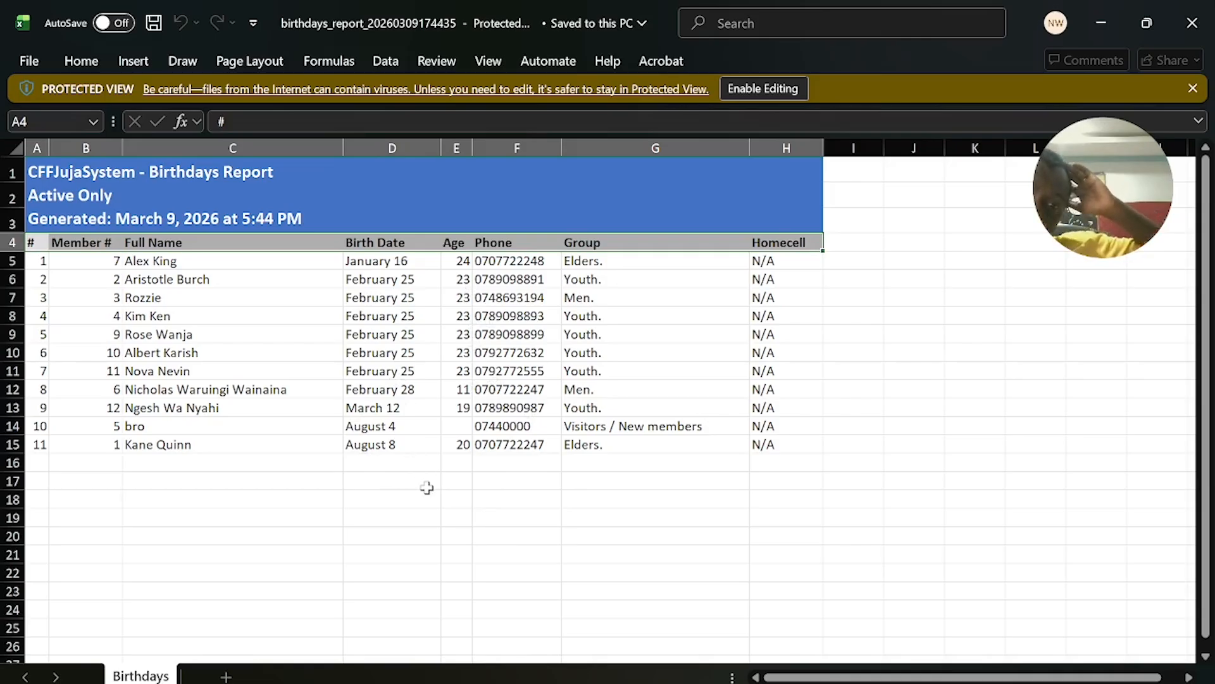
Close the birthday spreadsheet and scroll through the Report Center's charts and Quick Reports
{"action": "left_click", "coordinate": [1192, 23]}
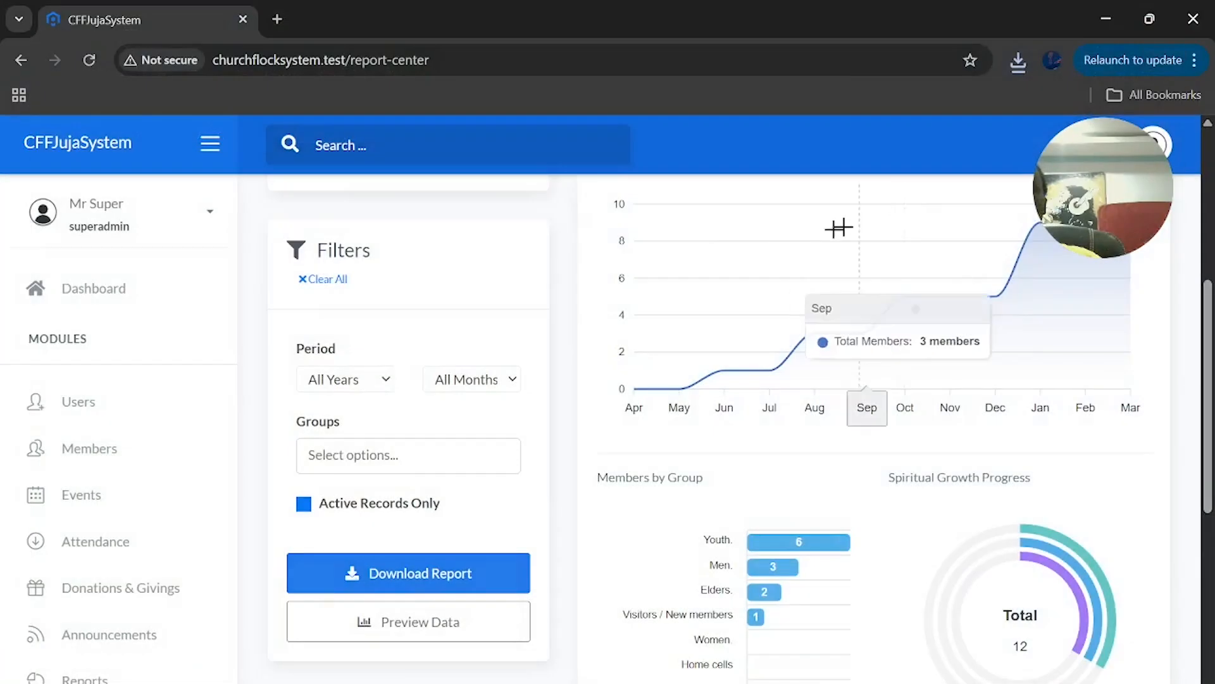
{"action": "scroll", "coordinate": [677, 497], "scroll_direction": "down", "scroll_amount": 7}
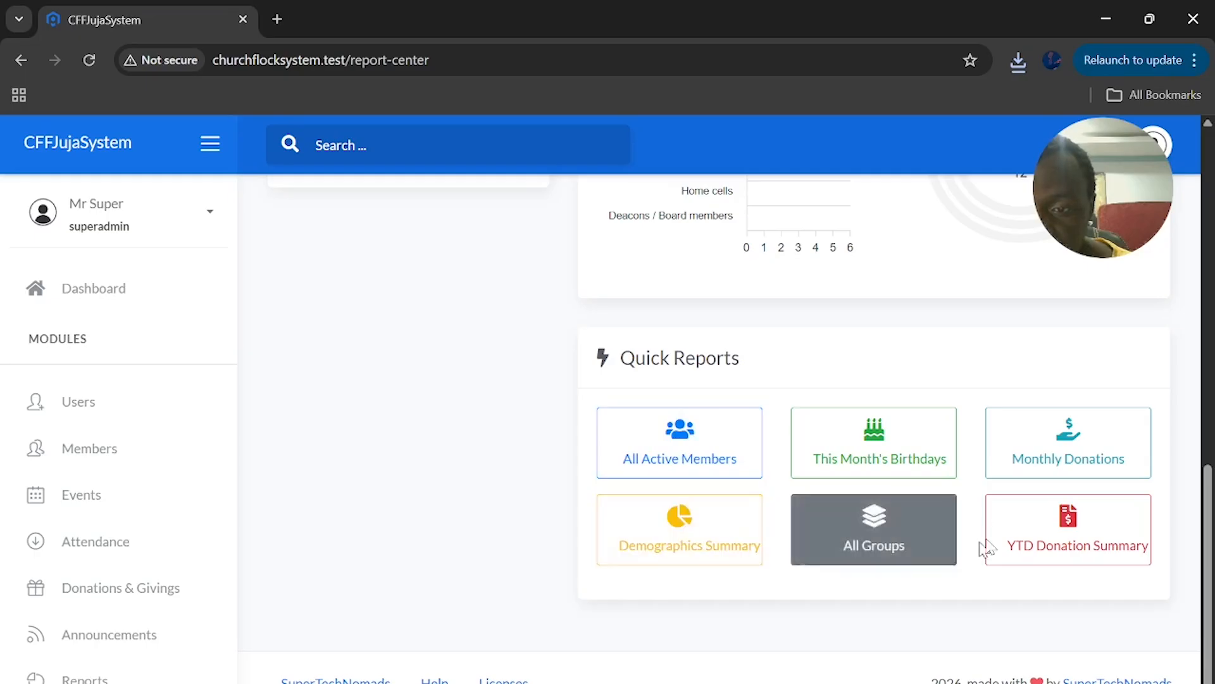
{"action": "scroll", "coordinate": [1021, 543], "scroll_direction": "up", "scroll_amount": 2}
{"action": "scroll", "coordinate": [1005, 552], "scroll_direction": "up", "scroll_amount": 10}
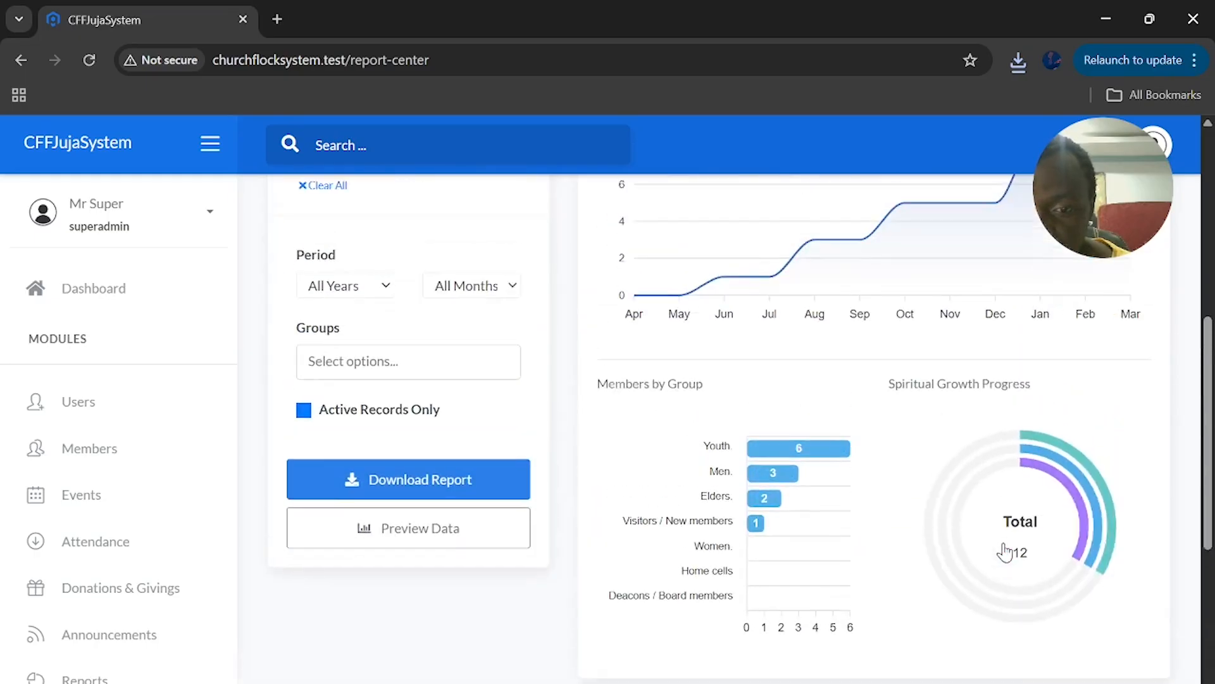
{"action": "scroll", "coordinate": [1004, 553], "scroll_direction": "down", "scroll_amount": 4}
{"action": "scroll", "coordinate": [175, 569], "scroll_direction": "up", "scroll_amount": 3}
{"action": "scroll", "coordinate": [175, 570], "scroll_direction": "down", "scroll_amount": 8}
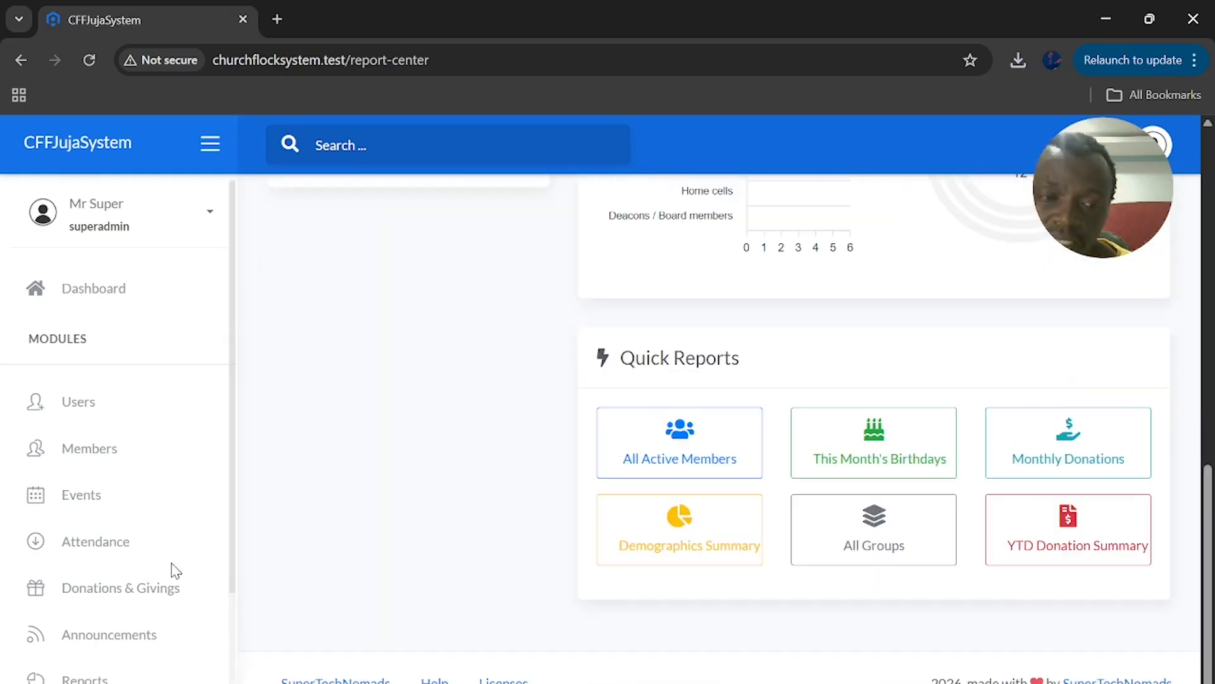
{"action": "scroll", "coordinate": [176, 569], "scroll_direction": "up", "scroll_amount": 6}
{"action": "scroll", "coordinate": [176, 570], "scroll_direction": "up", "scroll_amount": 5}
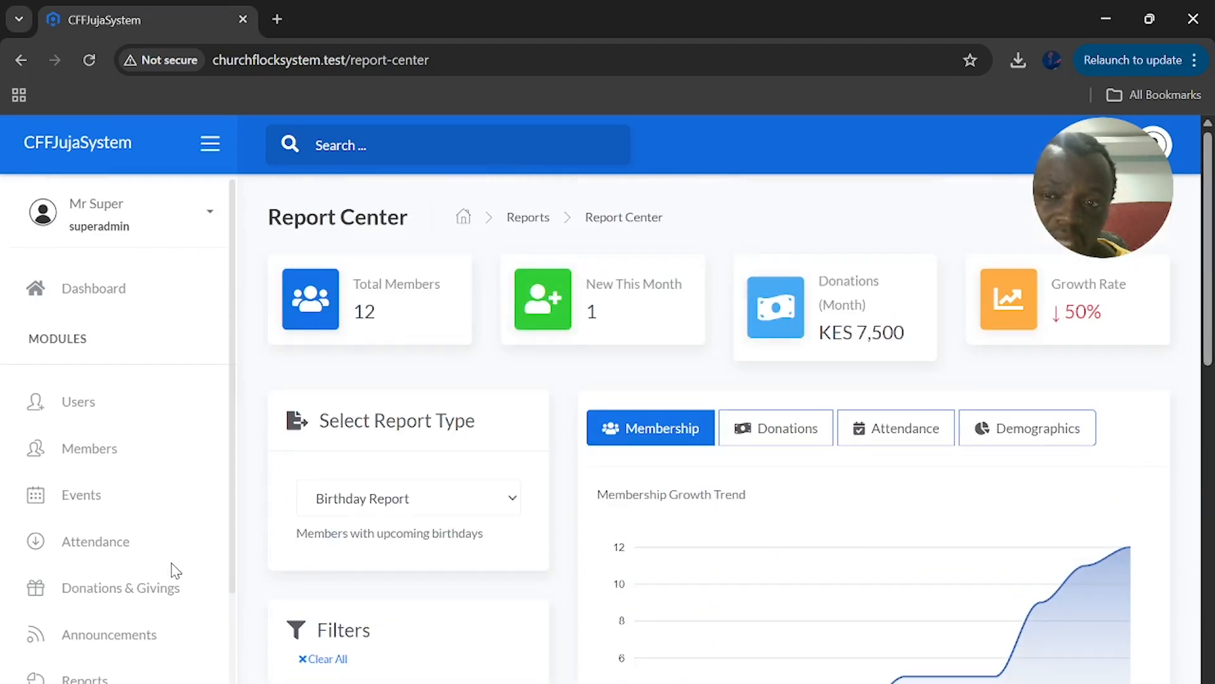
{"action": "scroll", "coordinate": [176, 570], "scroll_direction": "down", "scroll_amount": 3}
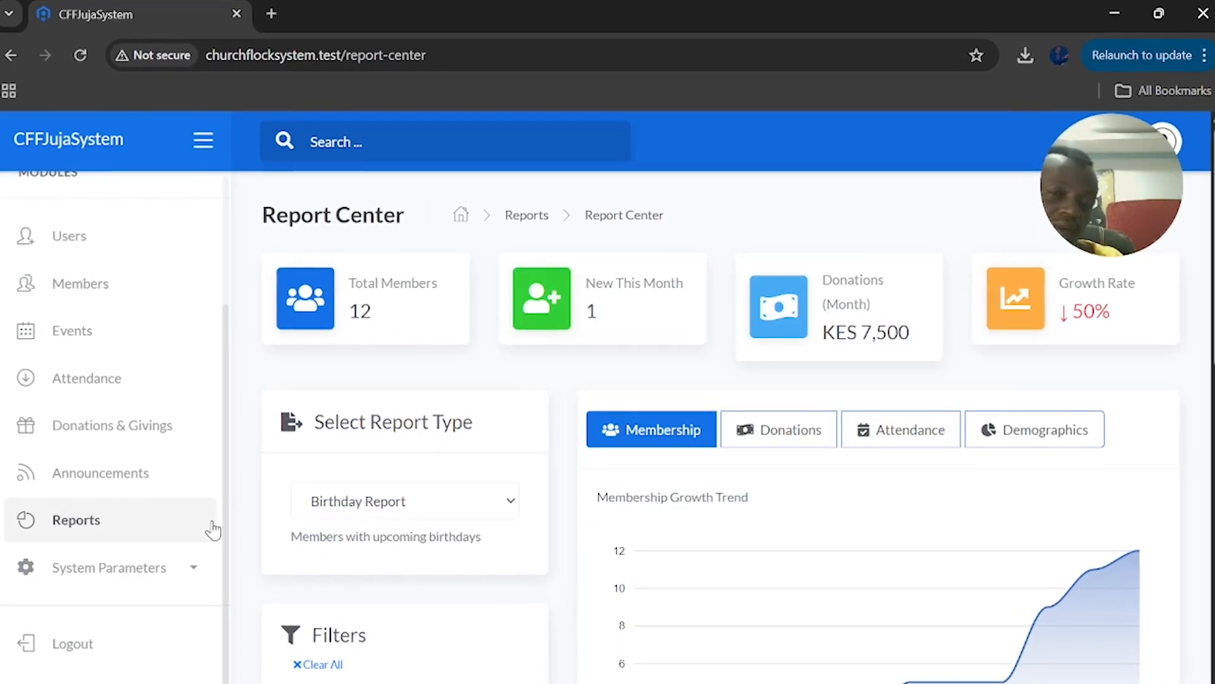
{"action": "scroll", "coordinate": [722, 443], "scroll_direction": "down", "scroll_amount": 3}
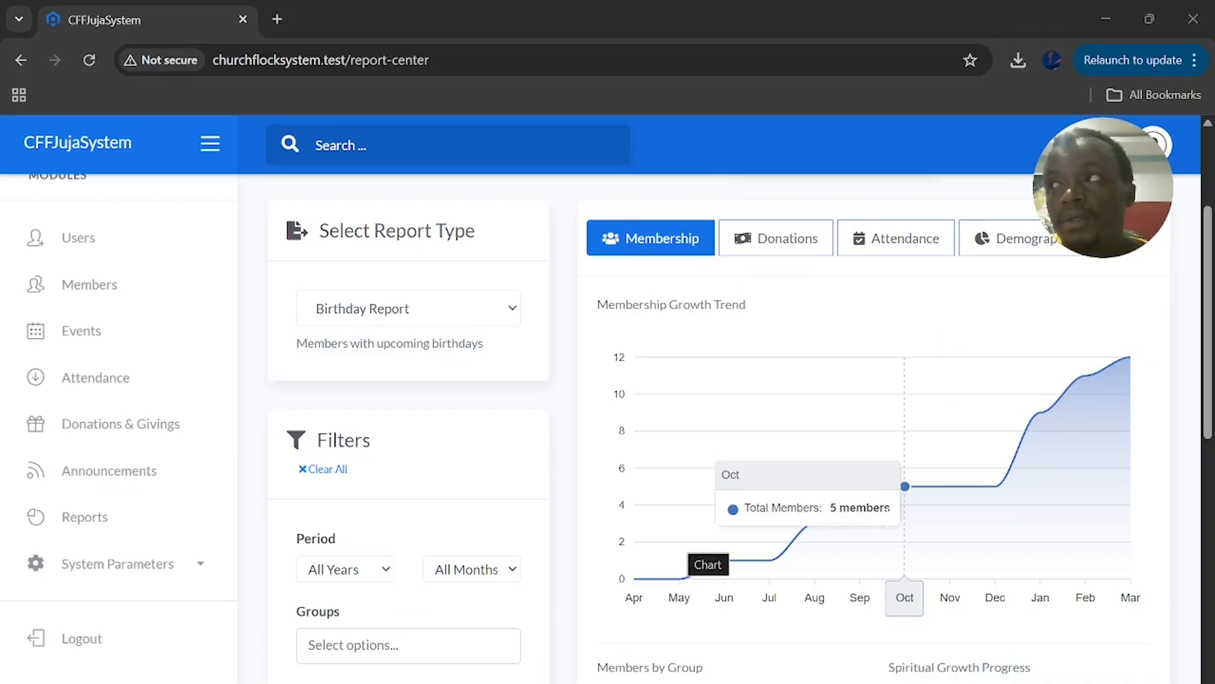